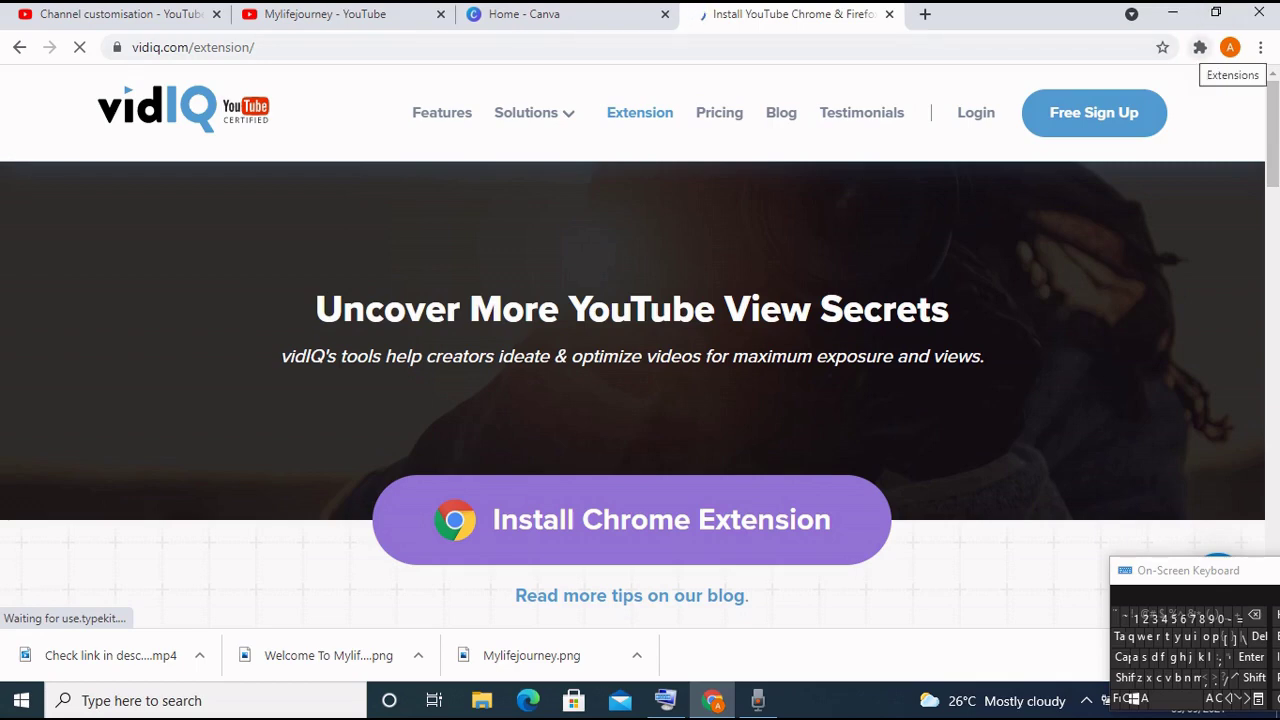
# Open the vidIQ Vision extension's shortcuts and bring up the Mylifejourney channel page.
pyautogui.click(1200, 47)
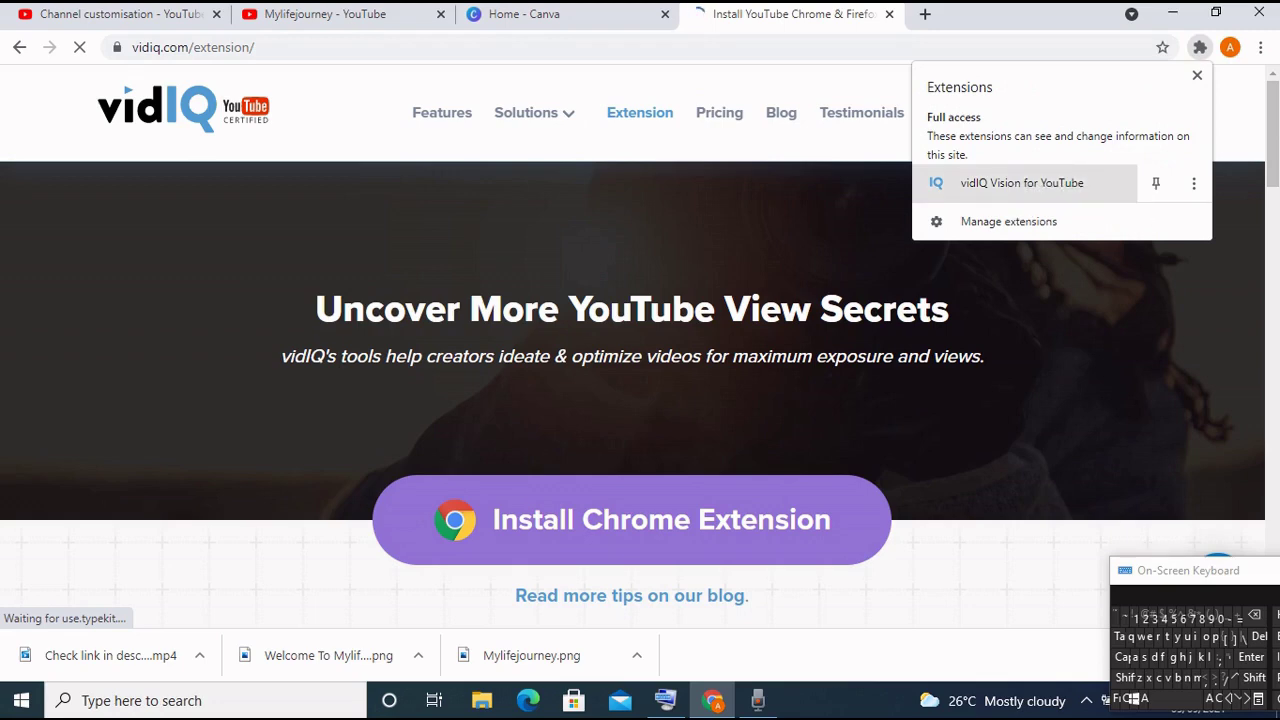
pyautogui.click(1020, 183)
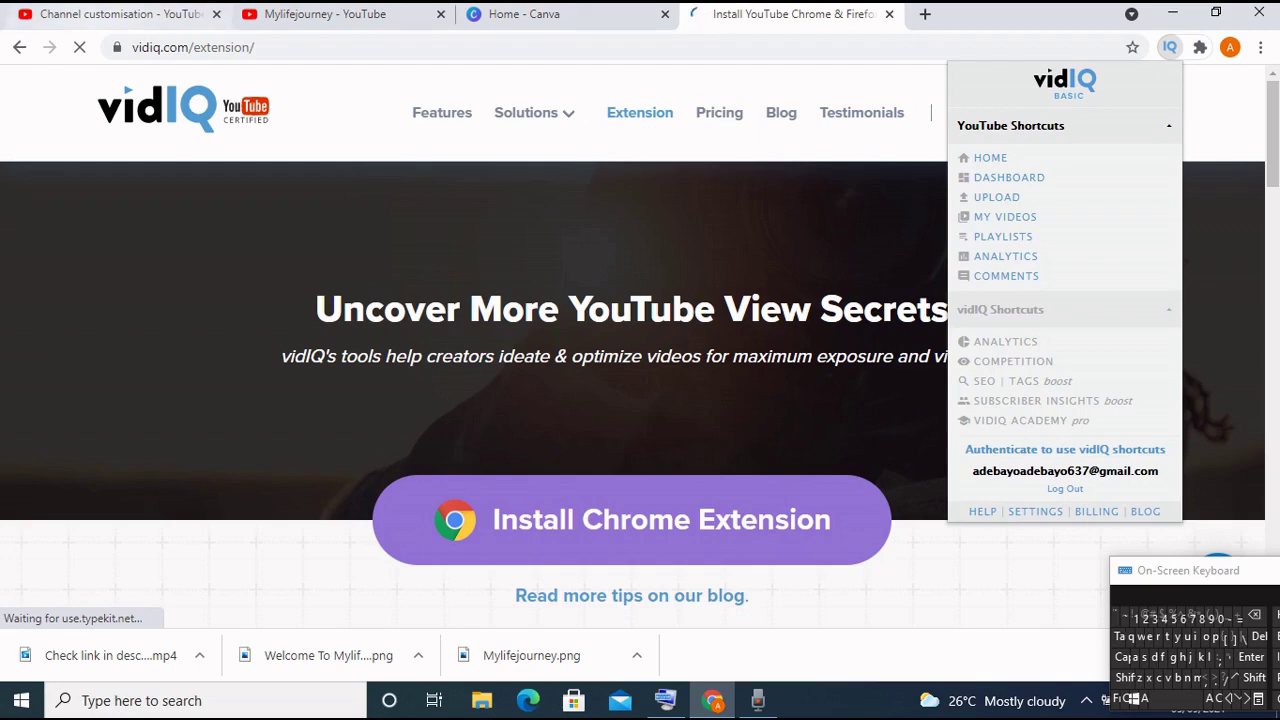
pyautogui.hotkey('ctrl', '2')
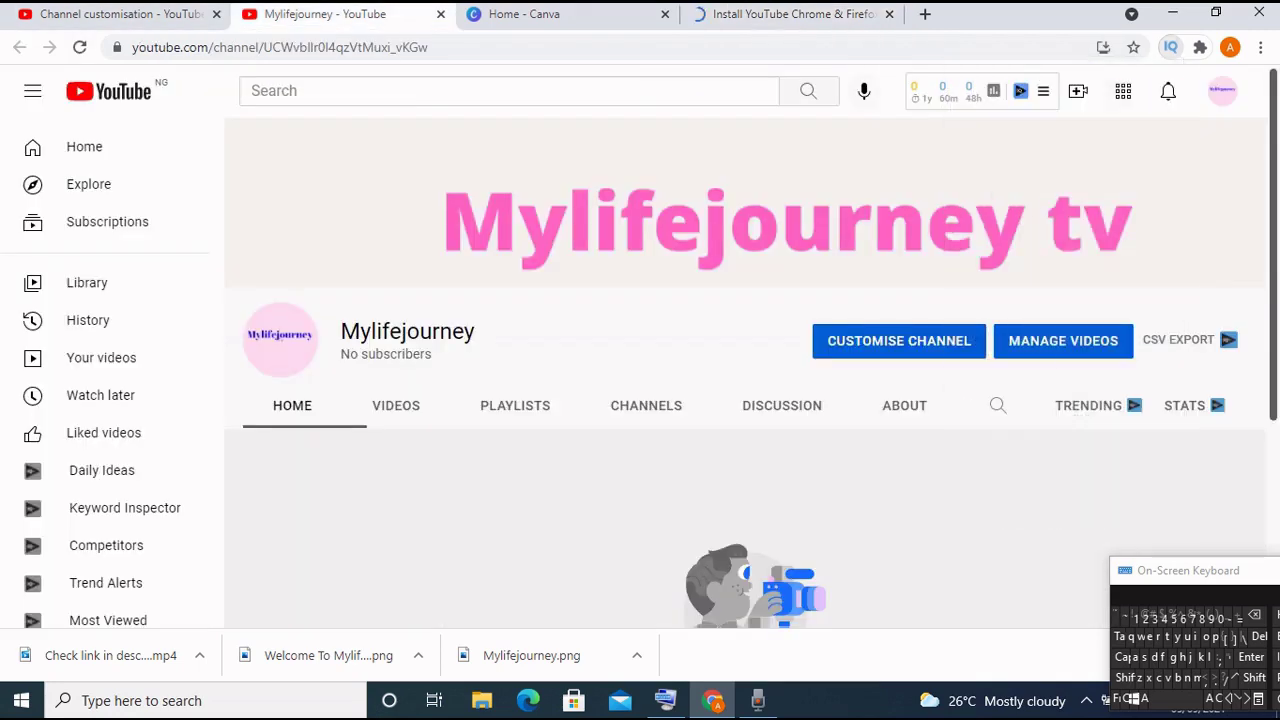
pyautogui.moveTo(1228, 155)
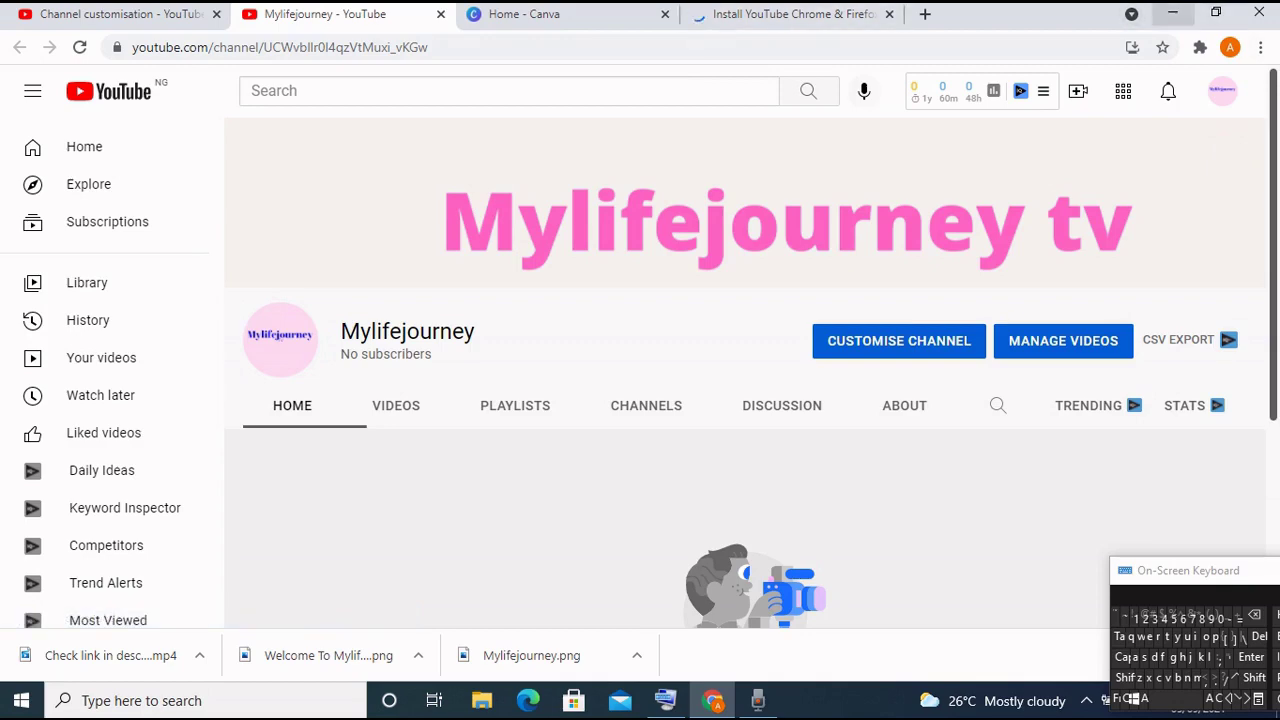
# Move the "Check link in description" video from the Downloads folder to the desktop.
pyautogui.click(1172, 13)
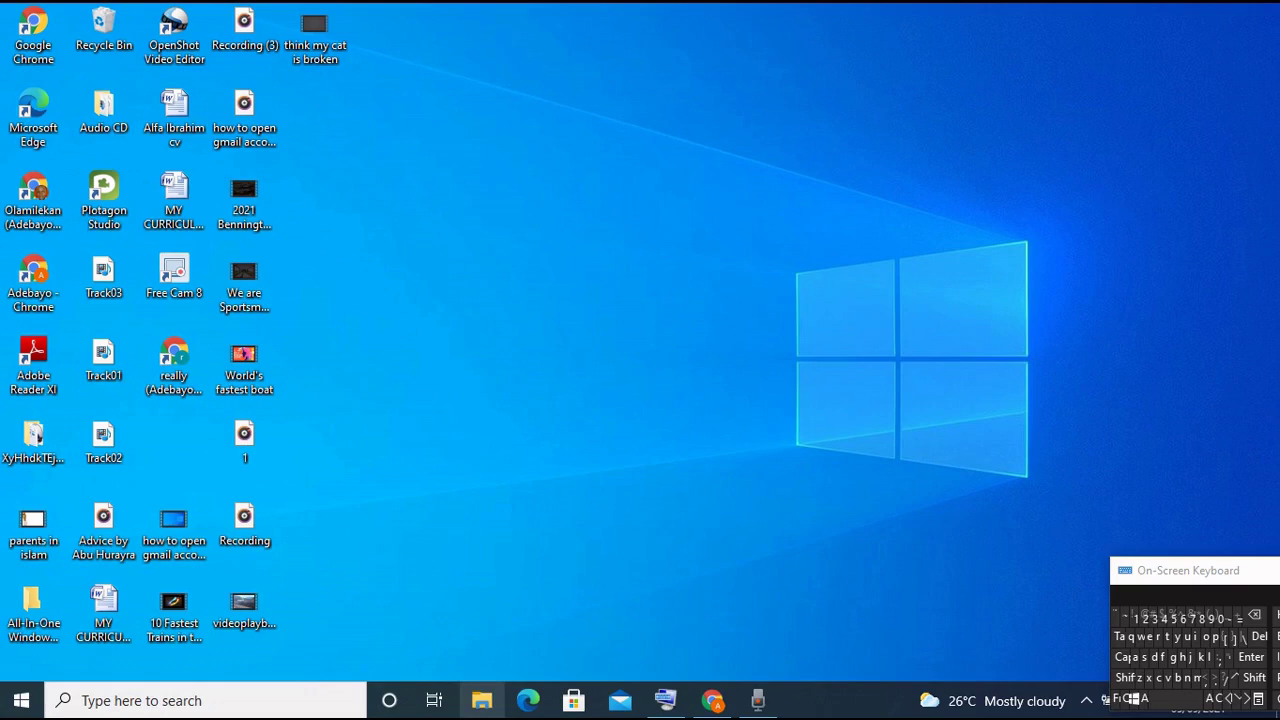
pyautogui.click(482, 700)
pyautogui.click(482, 700)
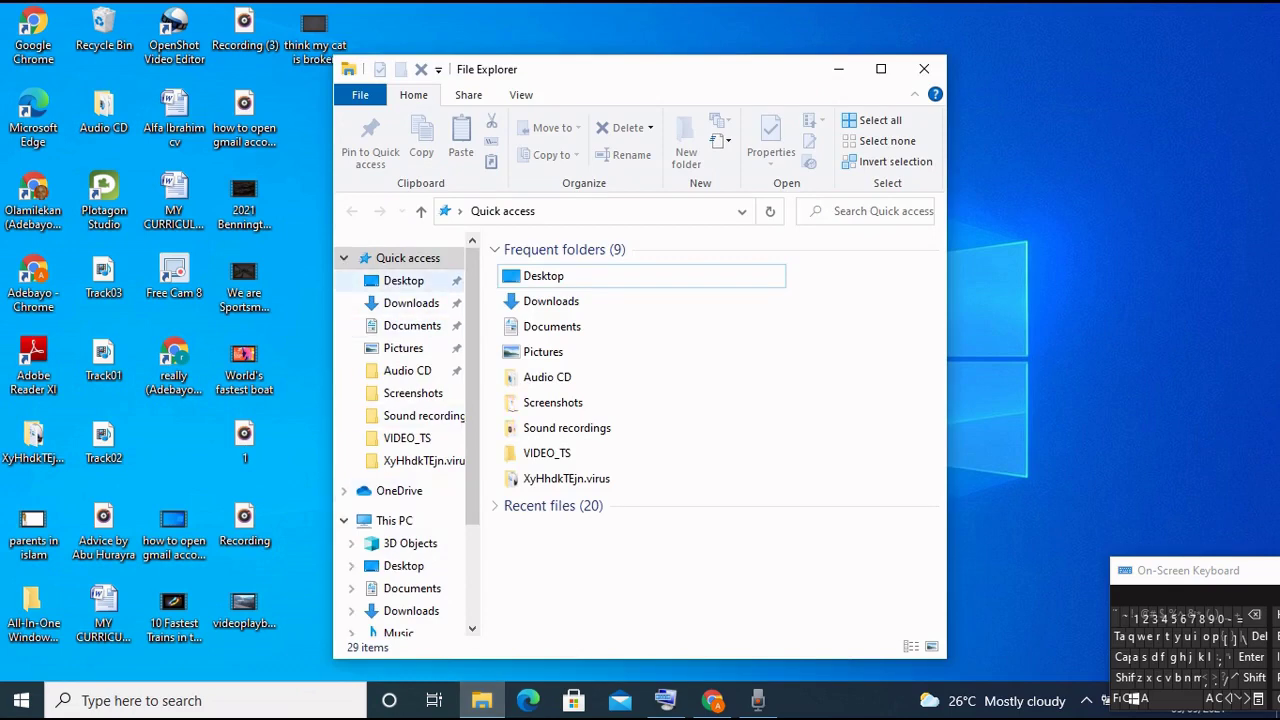
pyautogui.click(411, 302)
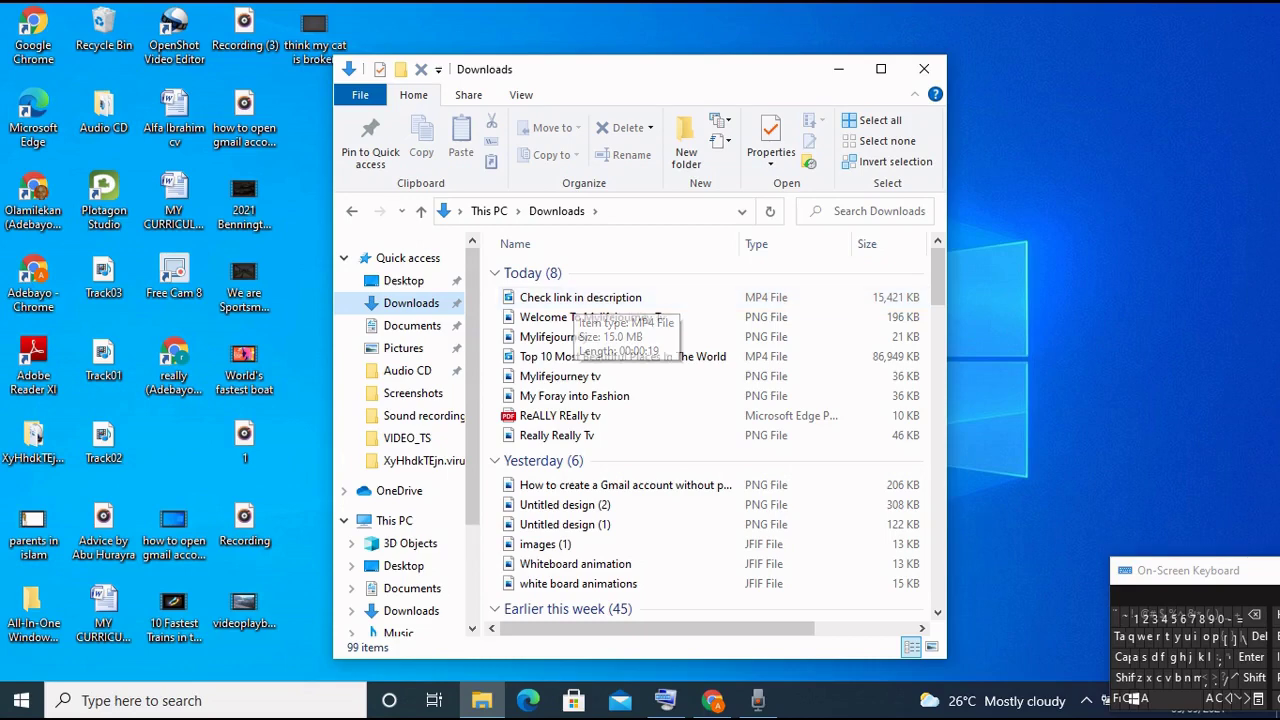
pyautogui.moveTo(880, 297); pyautogui.dragTo(1090, 215)
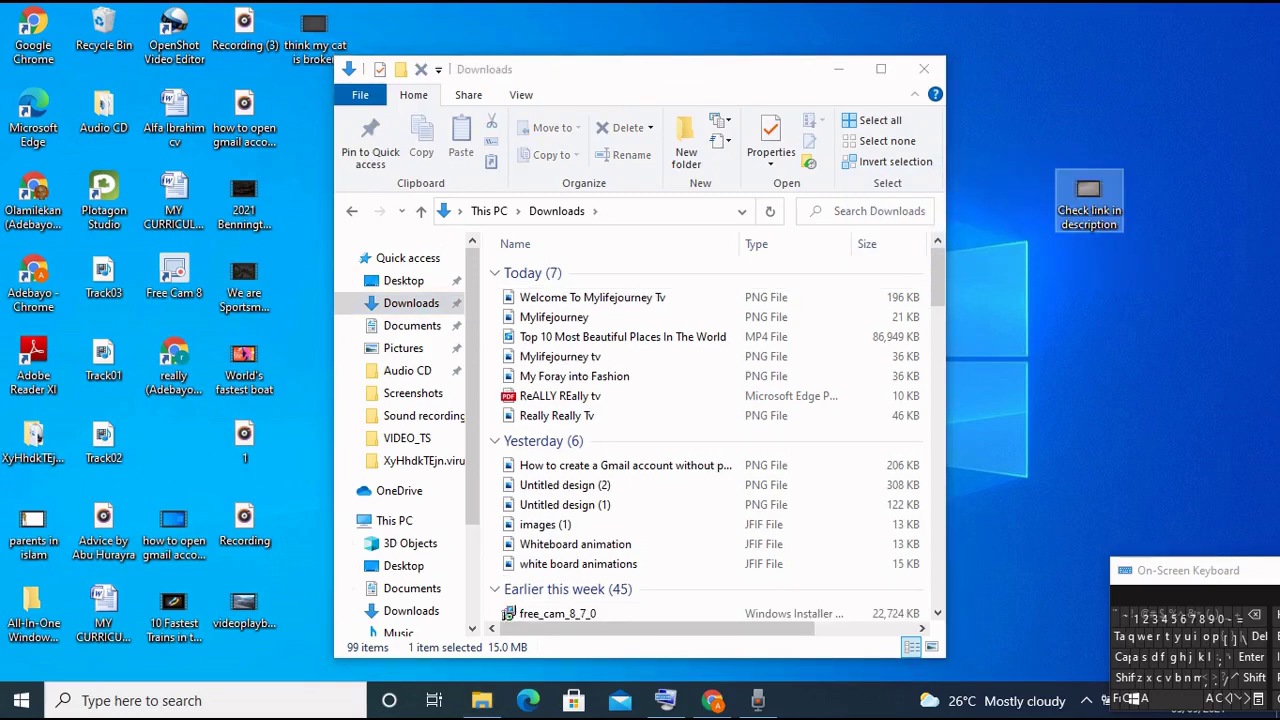
pyautogui.click(838, 69)
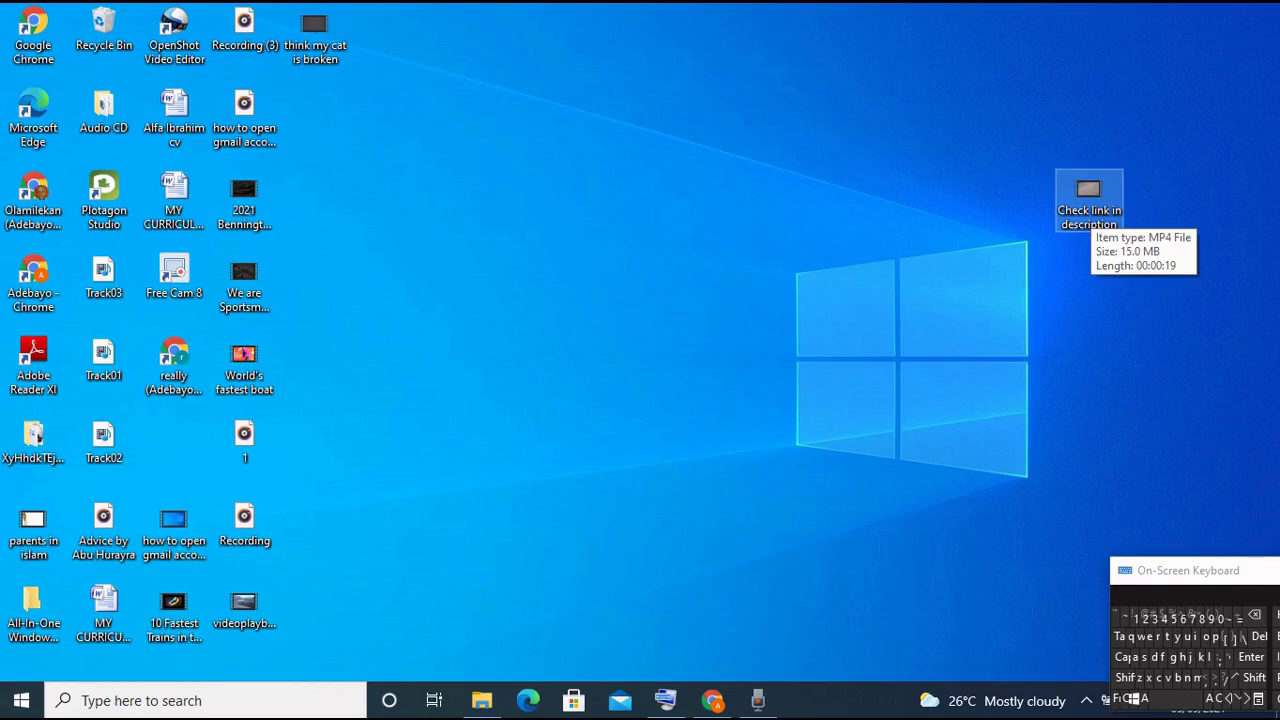
# Open the properties of the "Check link in description" video on the desktop and clear its file name.
pyautogui.rightClick(1090, 213)
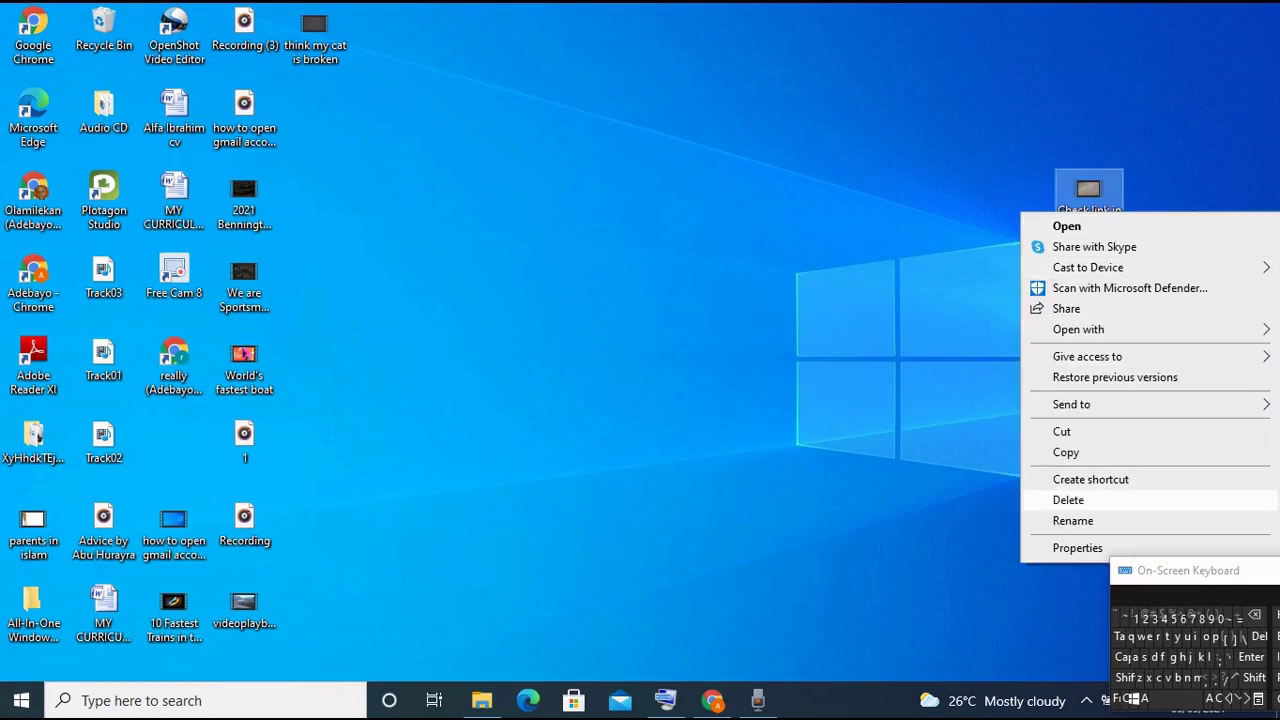
pyautogui.click(1077, 548)
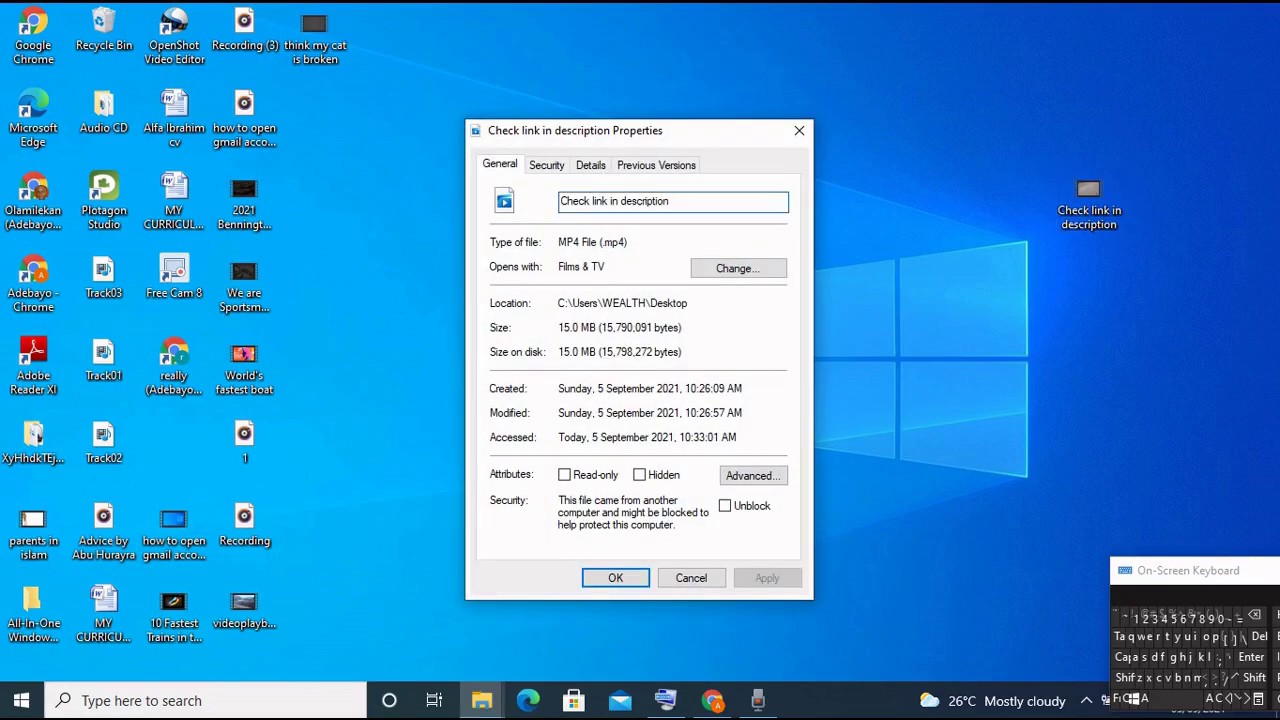
pyautogui.press('BackSpace')
pyautogui.press('BackSpace')
pyautogui.press('BackSpace')
pyautogui.press('BackSpace')
pyautogui.press('BackSpace')
pyautogui.press('BackSpace')
pyautogui.press('BackSpace')
pyautogui.press('BackSpace')
pyautogui.press('BackSpace')
pyautogui.press('BackSpace')
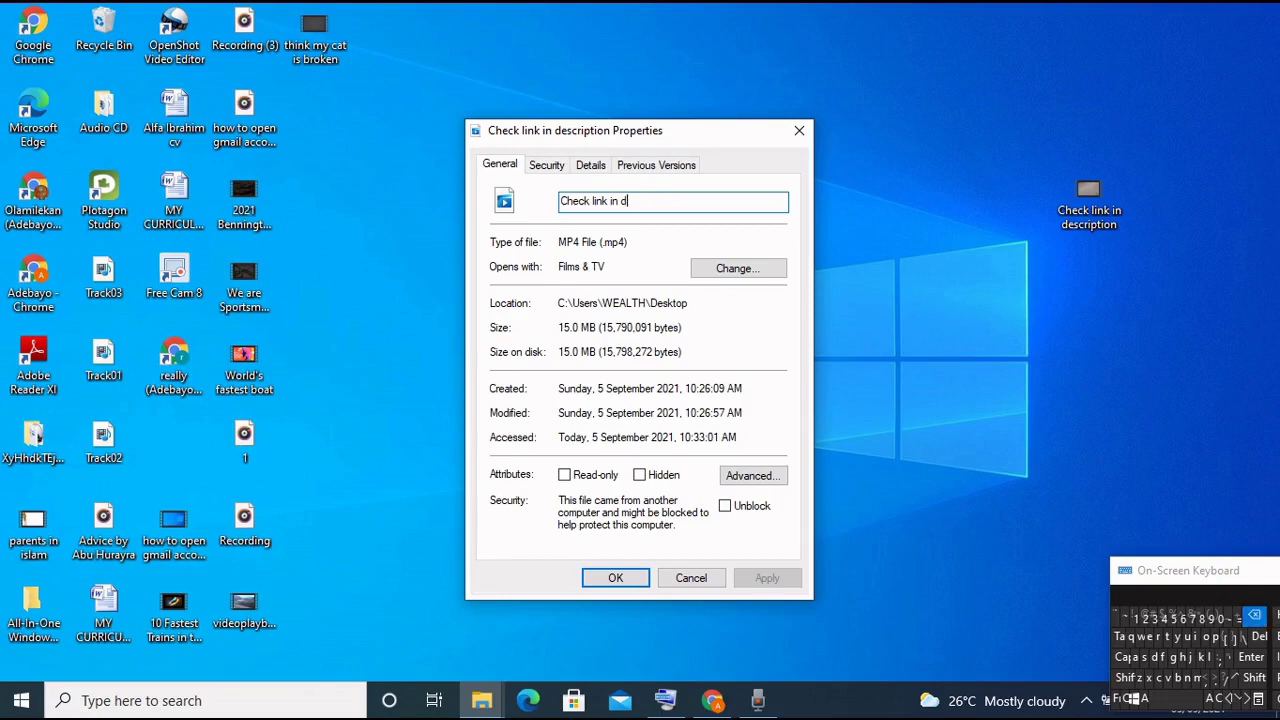
pyautogui.press('BackSpace')
pyautogui.press('BackSpace')
pyautogui.press('BackSpace')
pyautogui.press('BackSpace')
pyautogui.press('BackSpace')
pyautogui.press('BackSpace')
pyautogui.press('BackSpace')
pyautogui.press('BackSpace')
pyautogui.press('BackSpace')
pyautogui.press('BackSpace')
pyautogui.press('BackSpace')
pyautogui.press('BackSpace')
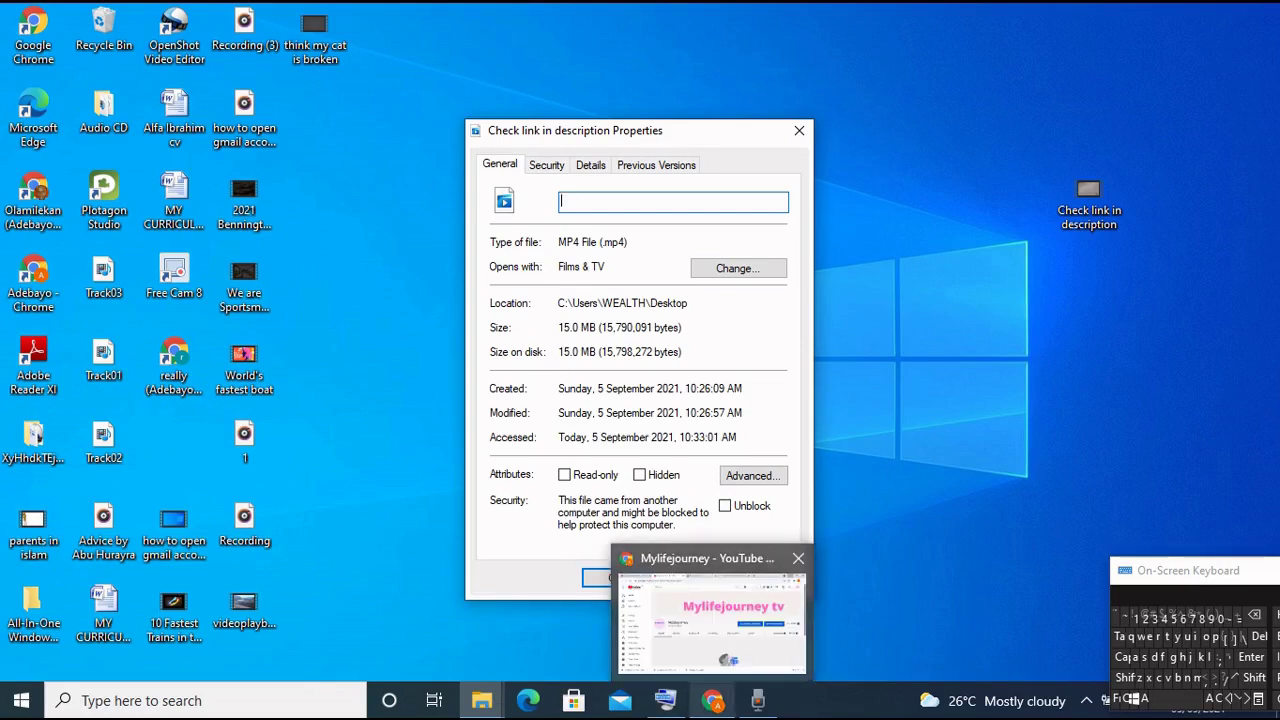
# Switch to Chrome and load youtube.com in place of the Channel customisation page.
pyautogui.click(713, 700)
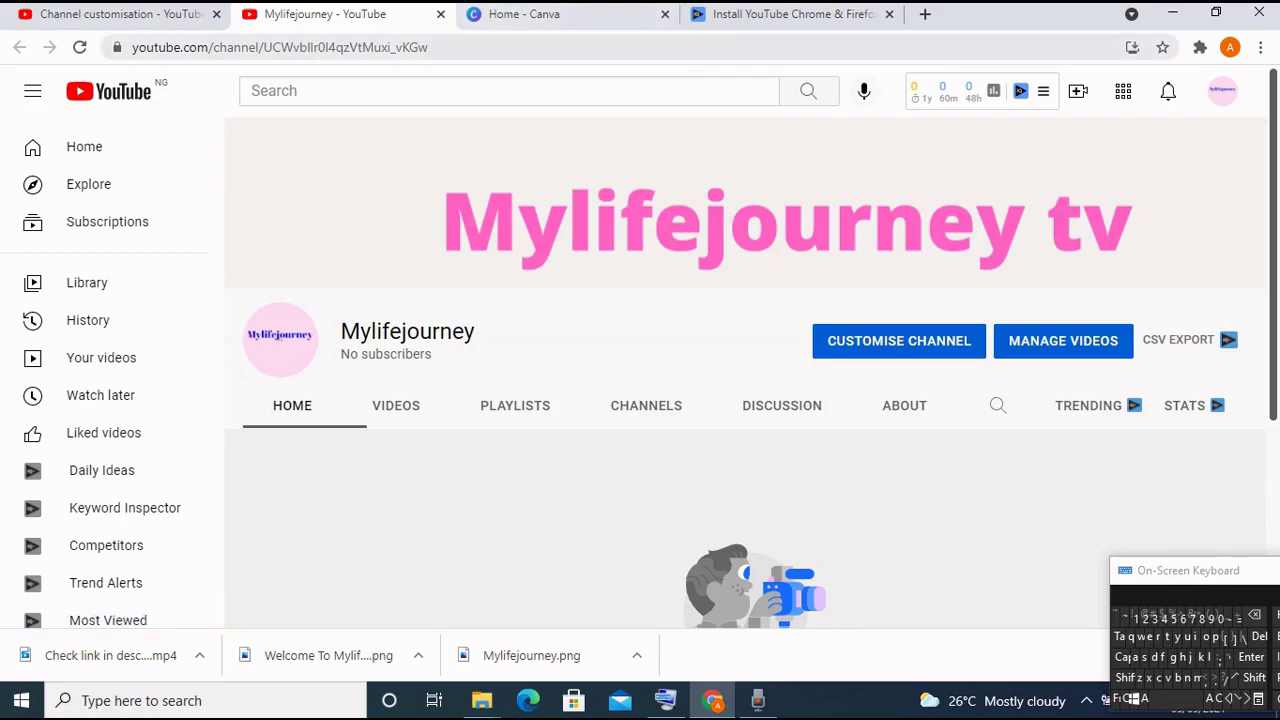
pyautogui.hotkey('ctrl', '1')
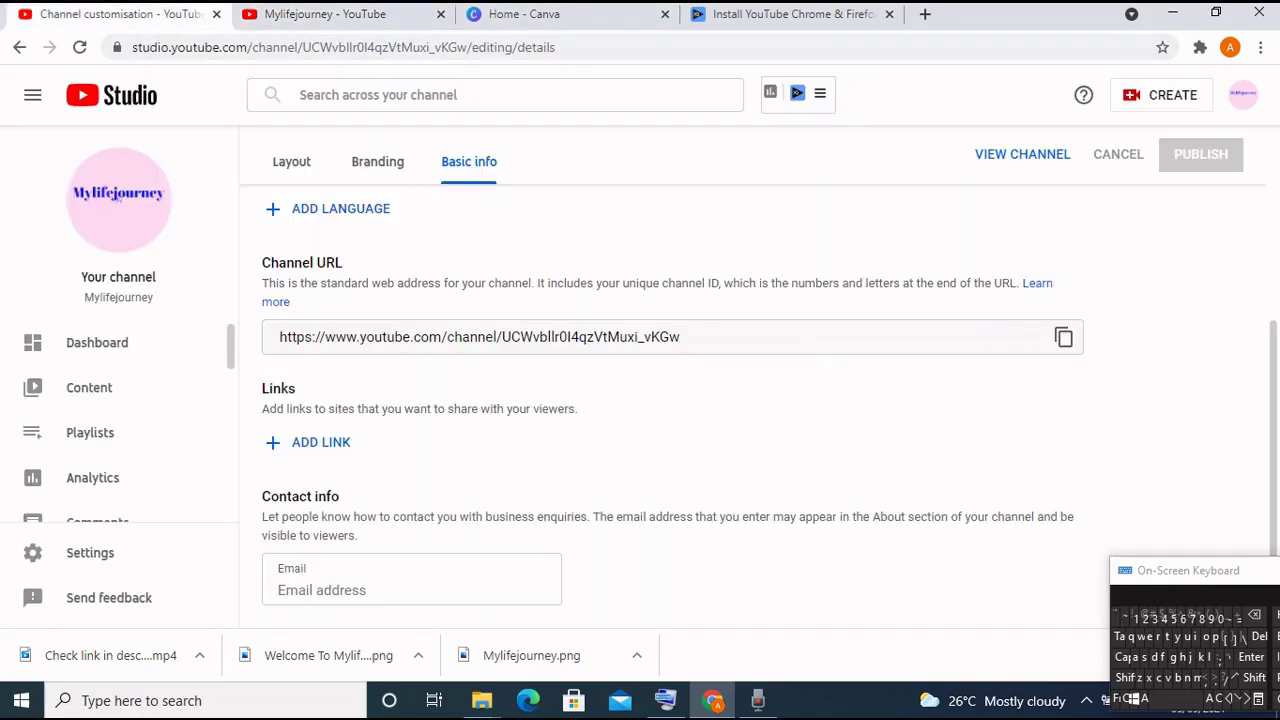
pyautogui.hotkey('ctrl', 'l')
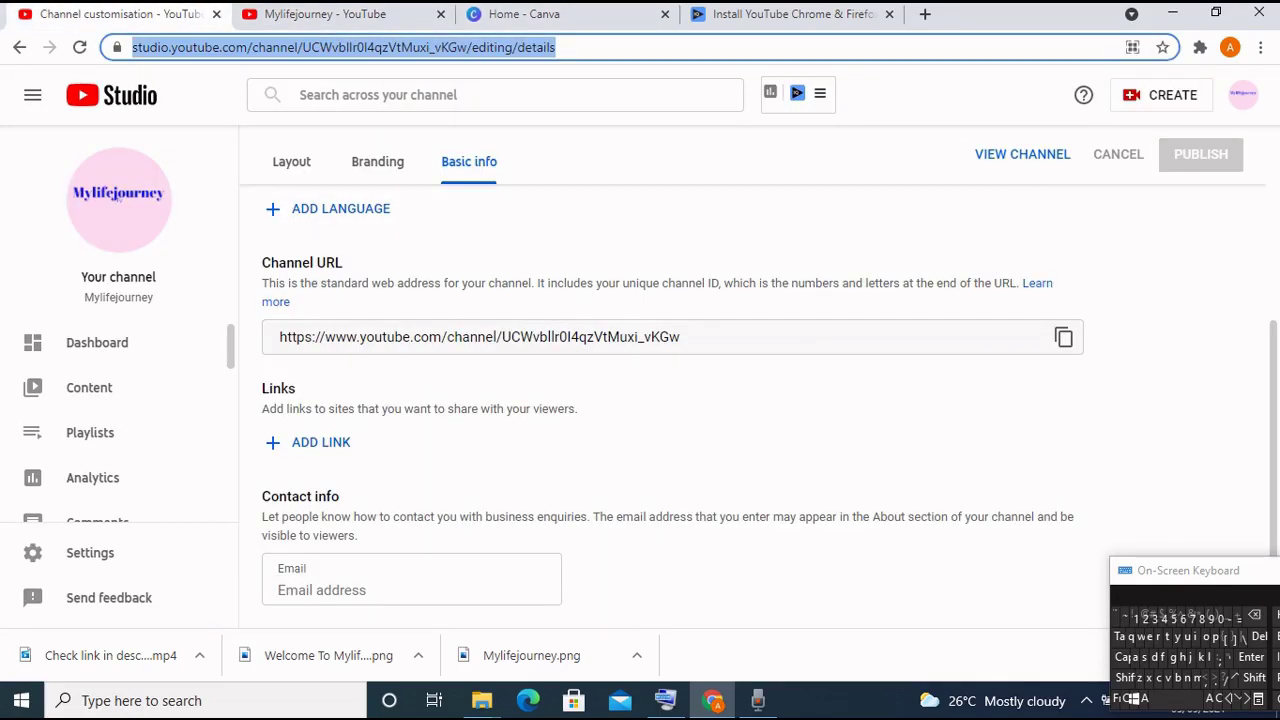
pyautogui.write('youtube.com')
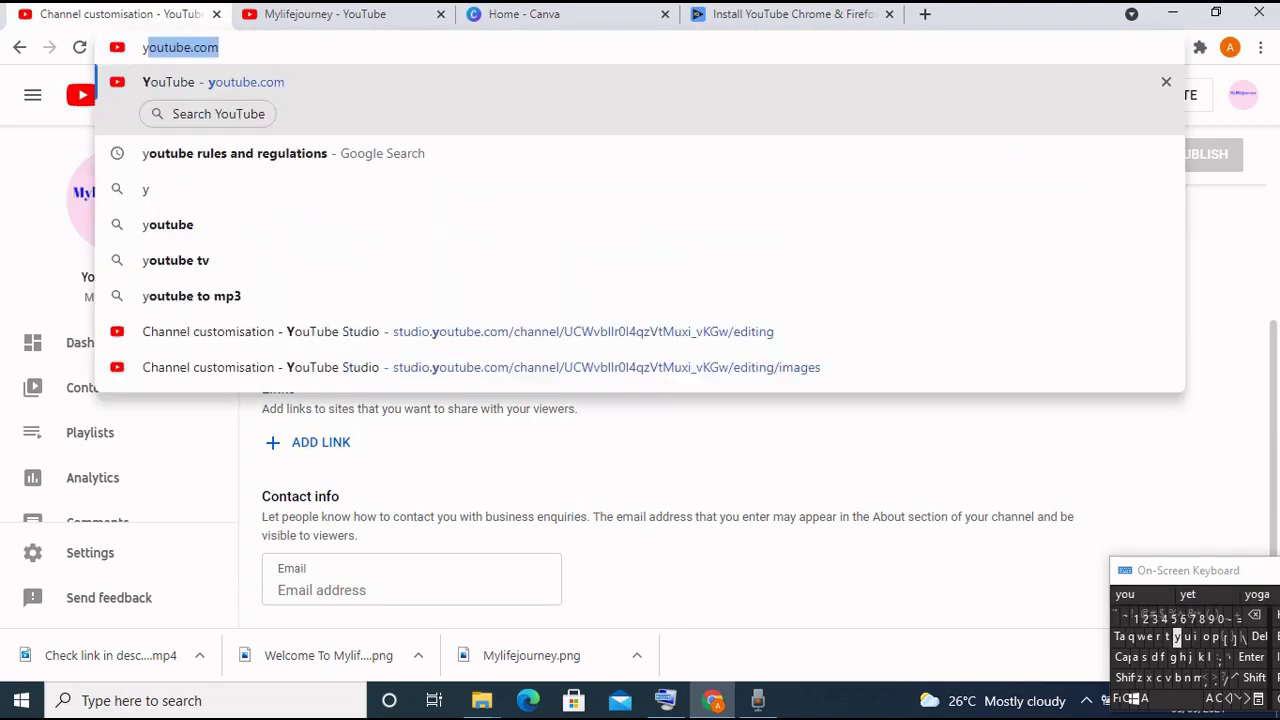
pyautogui.press('Return')
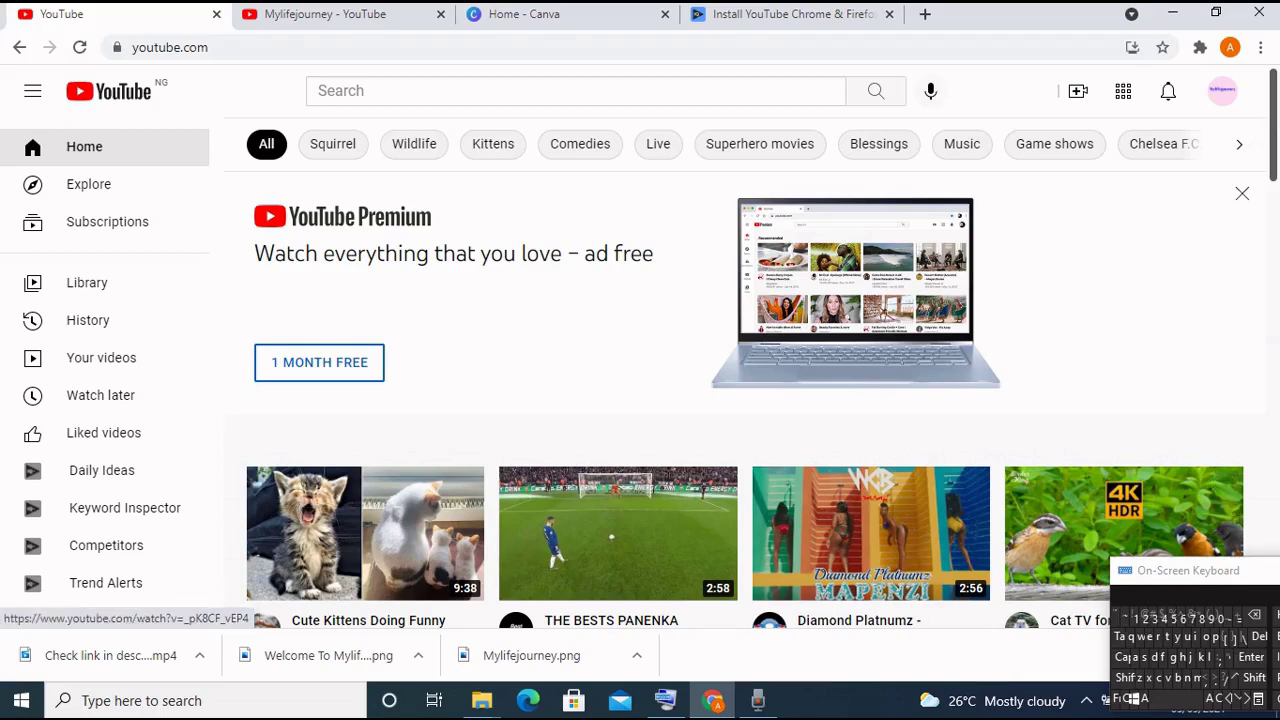
# Search YouTube for "cat smile".
pyautogui.click(252, 90)
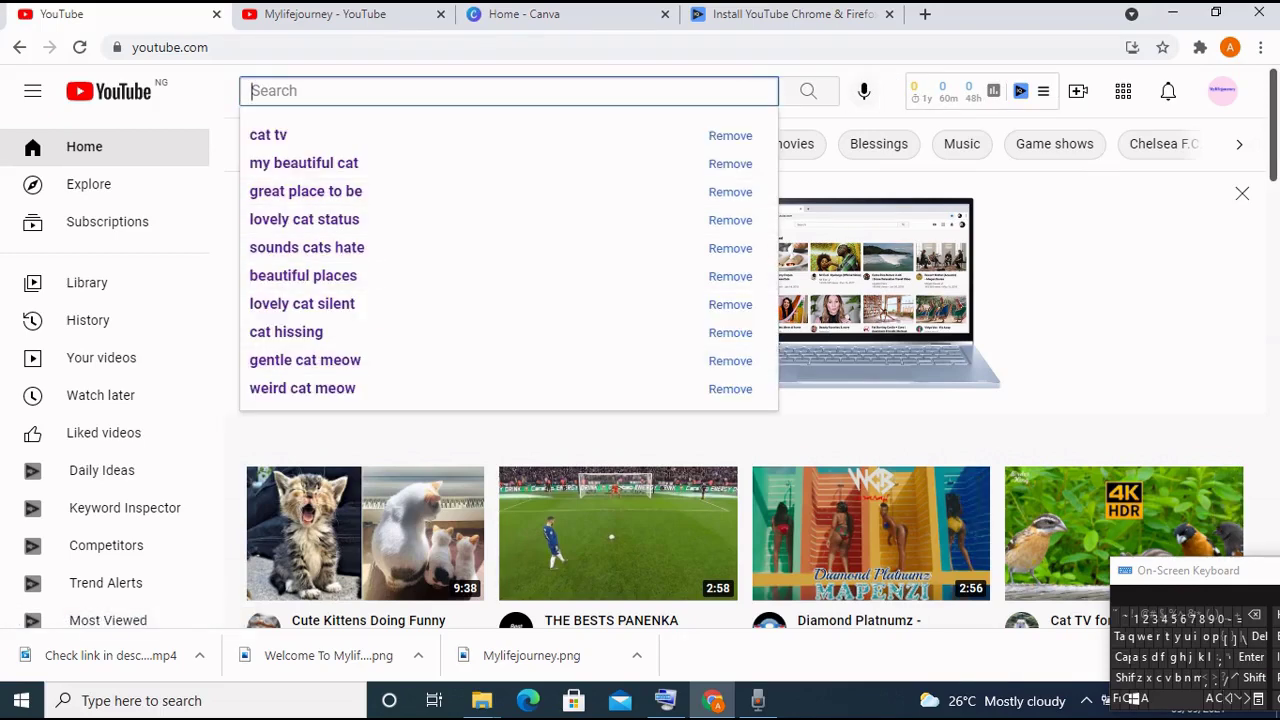
pyautogui.click(1160, 678)
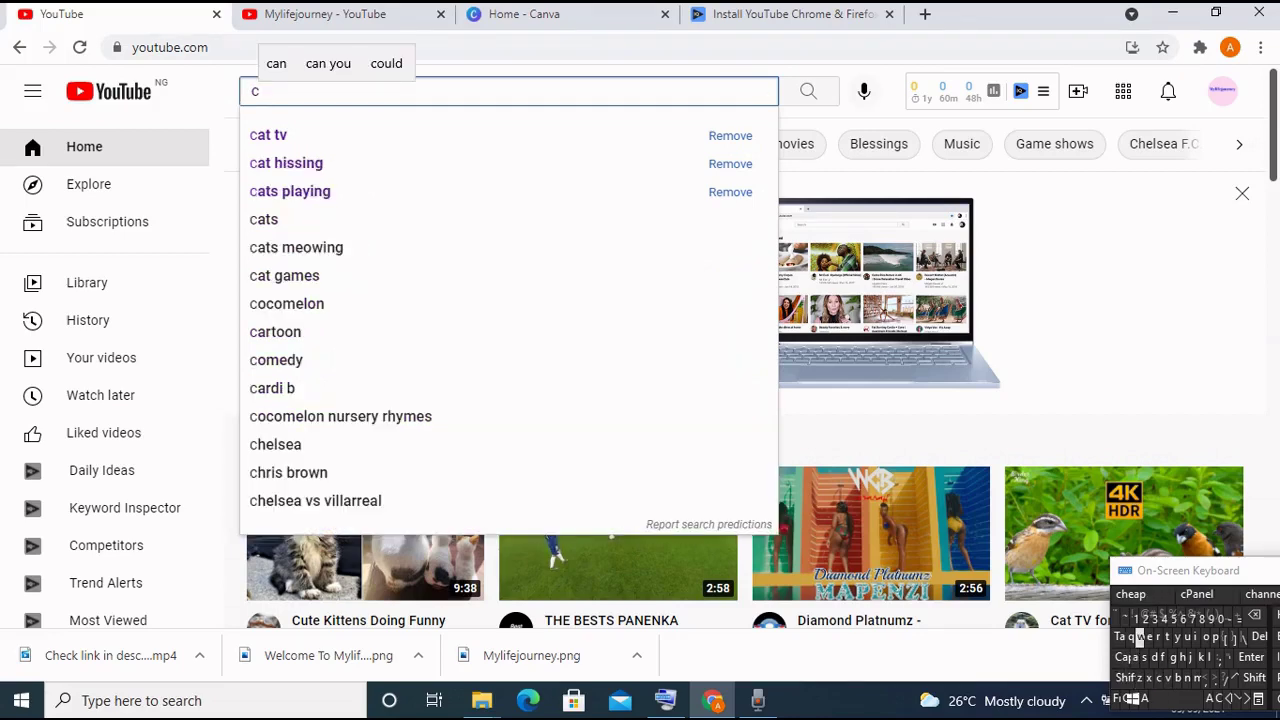
pyautogui.click(1137, 657)
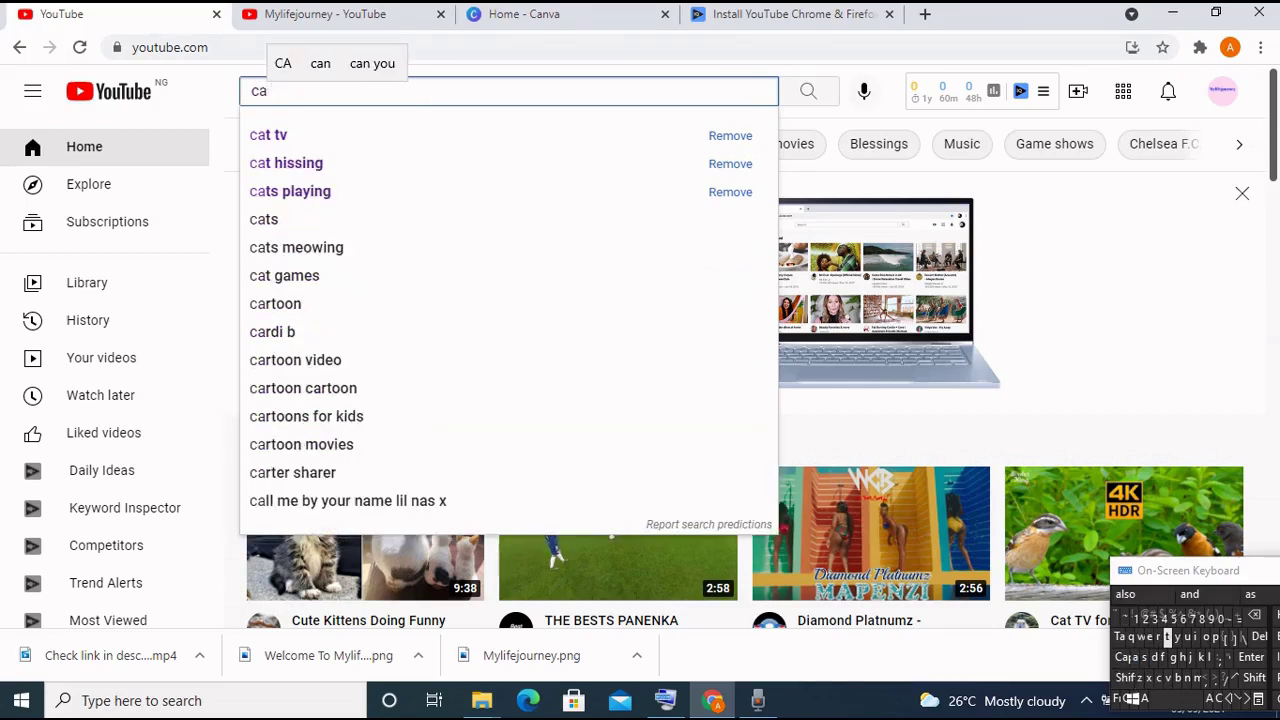
pyautogui.click(1164, 637)
pyautogui.click(1175, 698)
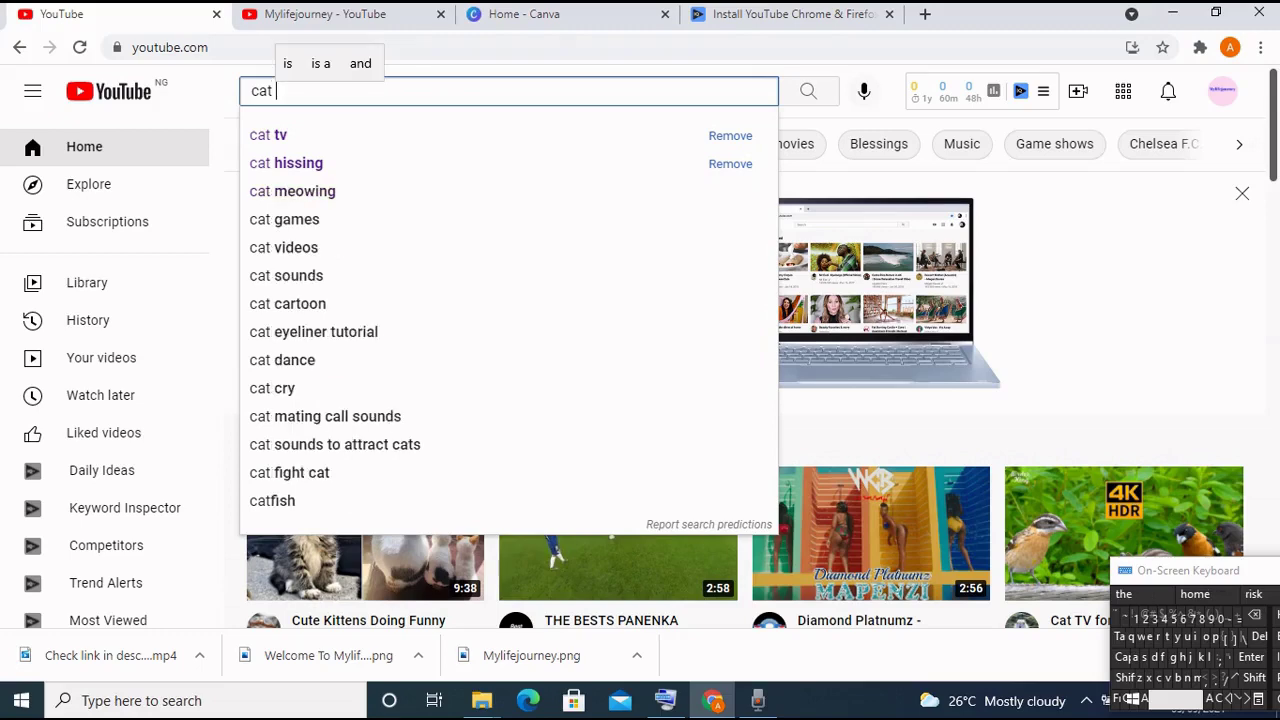
pyautogui.click(1144, 657)
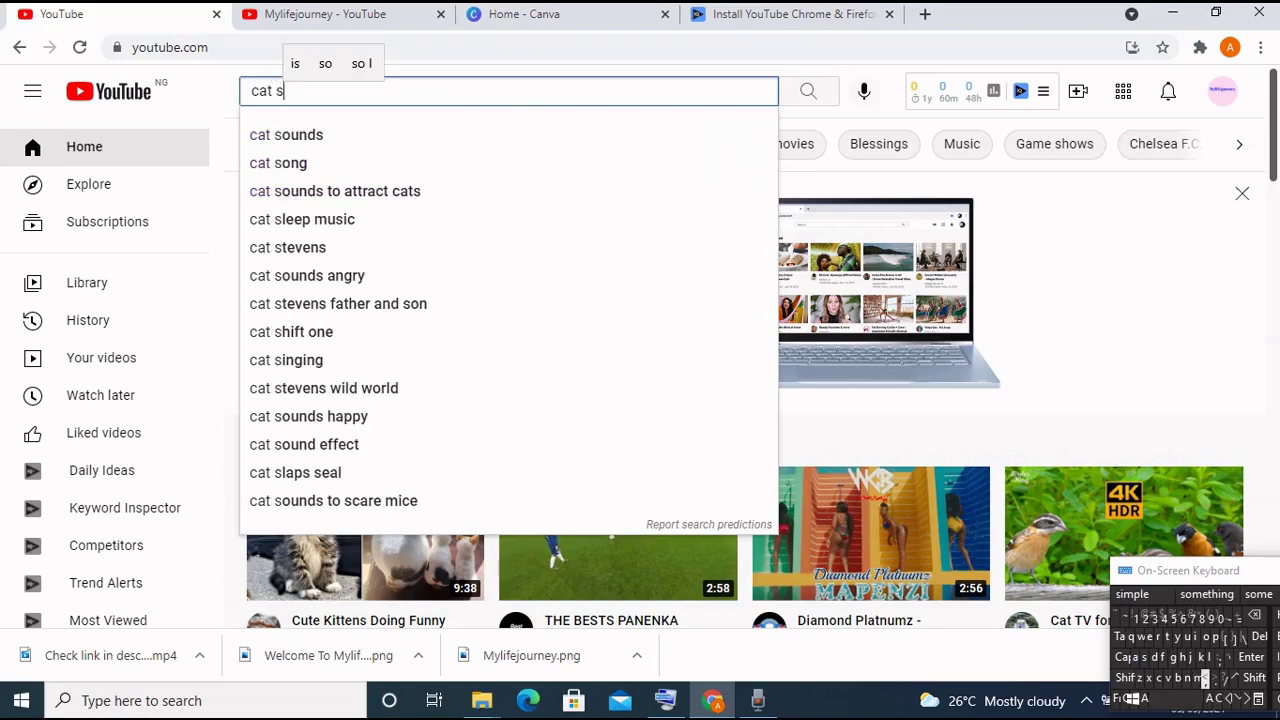
pyautogui.click(1195, 677)
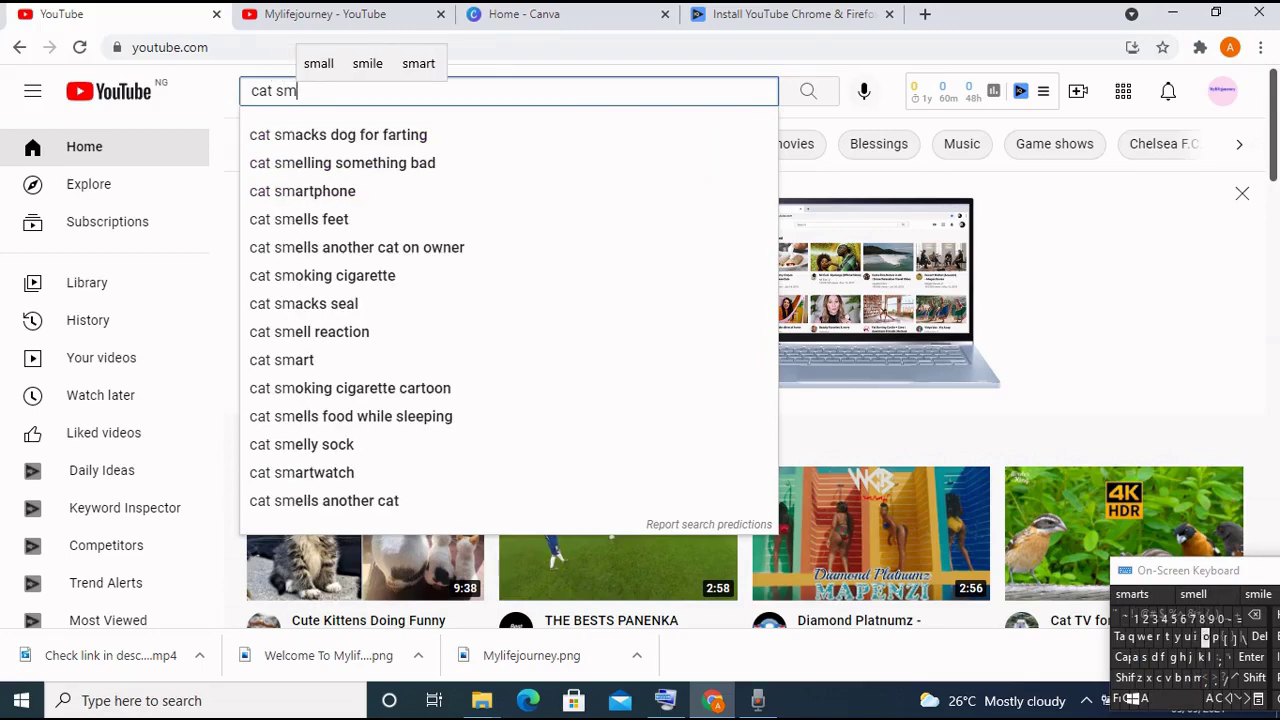
pyautogui.click(1196, 637)
pyautogui.click(1209, 657)
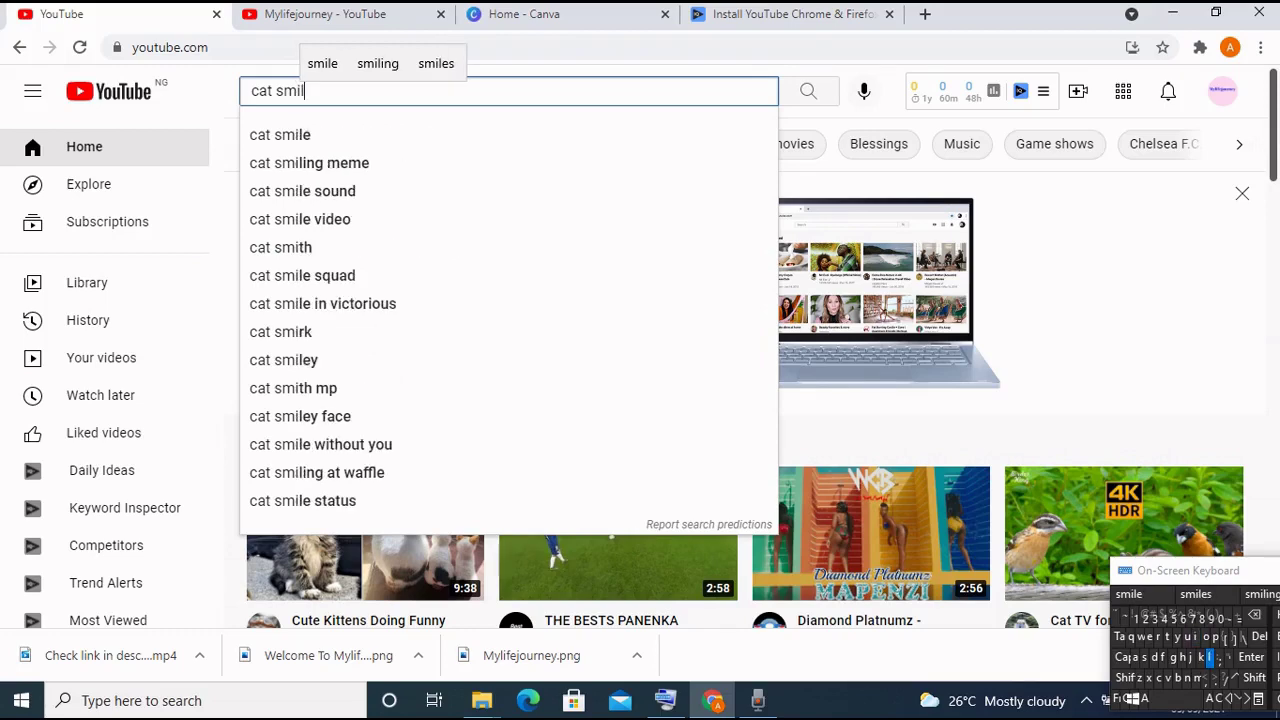
pyautogui.click(1209, 657)
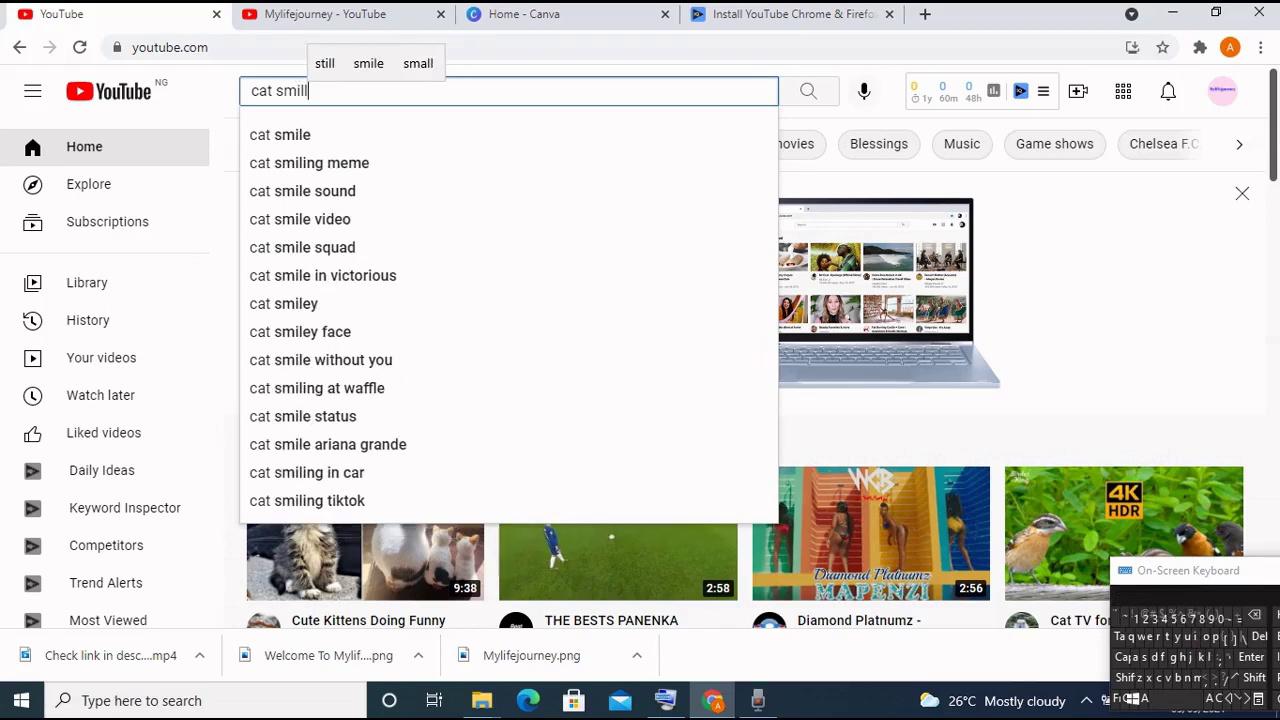
pyautogui.click(578, 136)
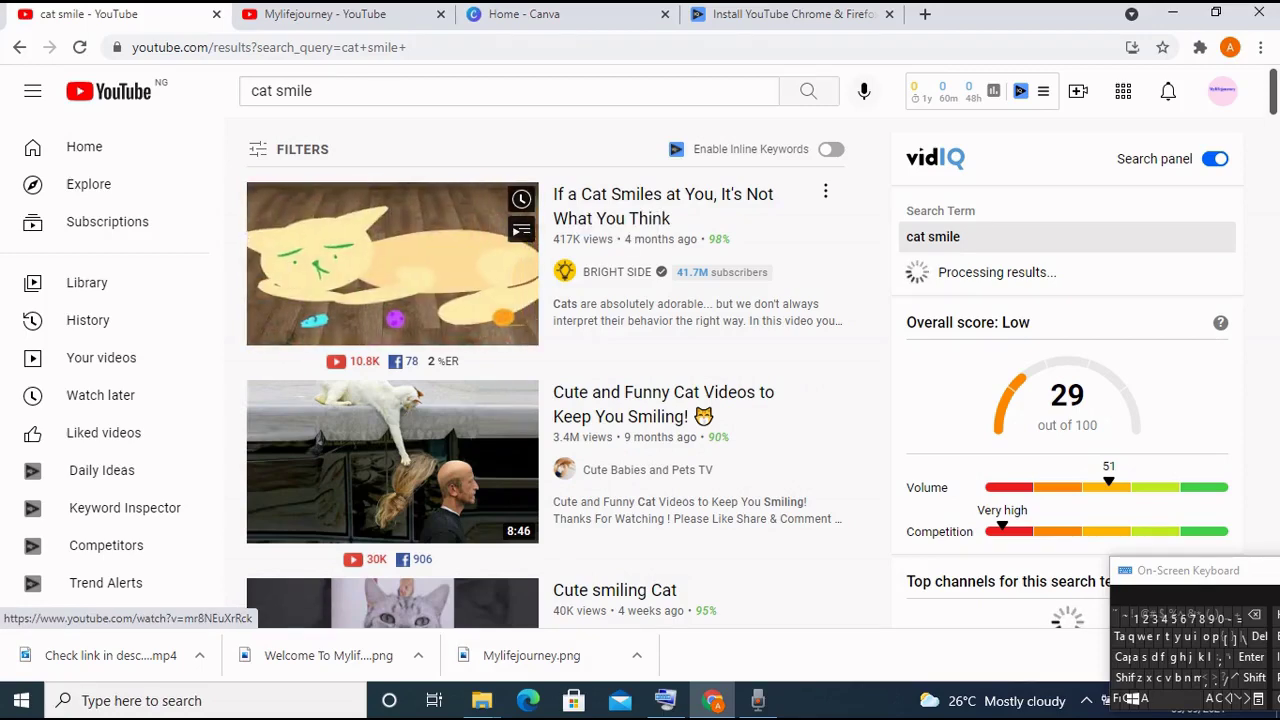
# Clear the "cat smile" query from the YouTube search box and dismiss the suggestions.
pyautogui.click(400, 90)
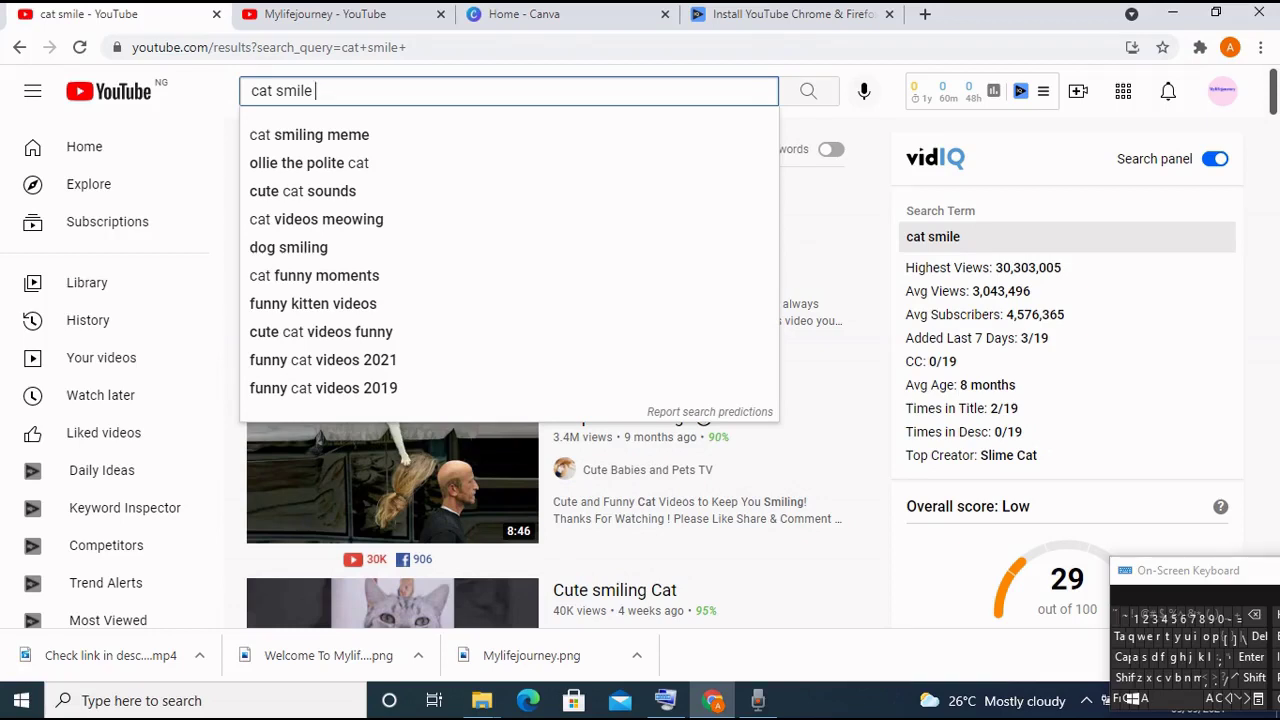
pyautogui.press('BackSpace')
pyautogui.press('BackSpace')
pyautogui.press('BackSpace')
pyautogui.press('BackSpace')
pyautogui.press('BackSpace')
pyautogui.press('BackSpace')
pyautogui.press('BackSpace')
pyautogui.press('BackSpace')
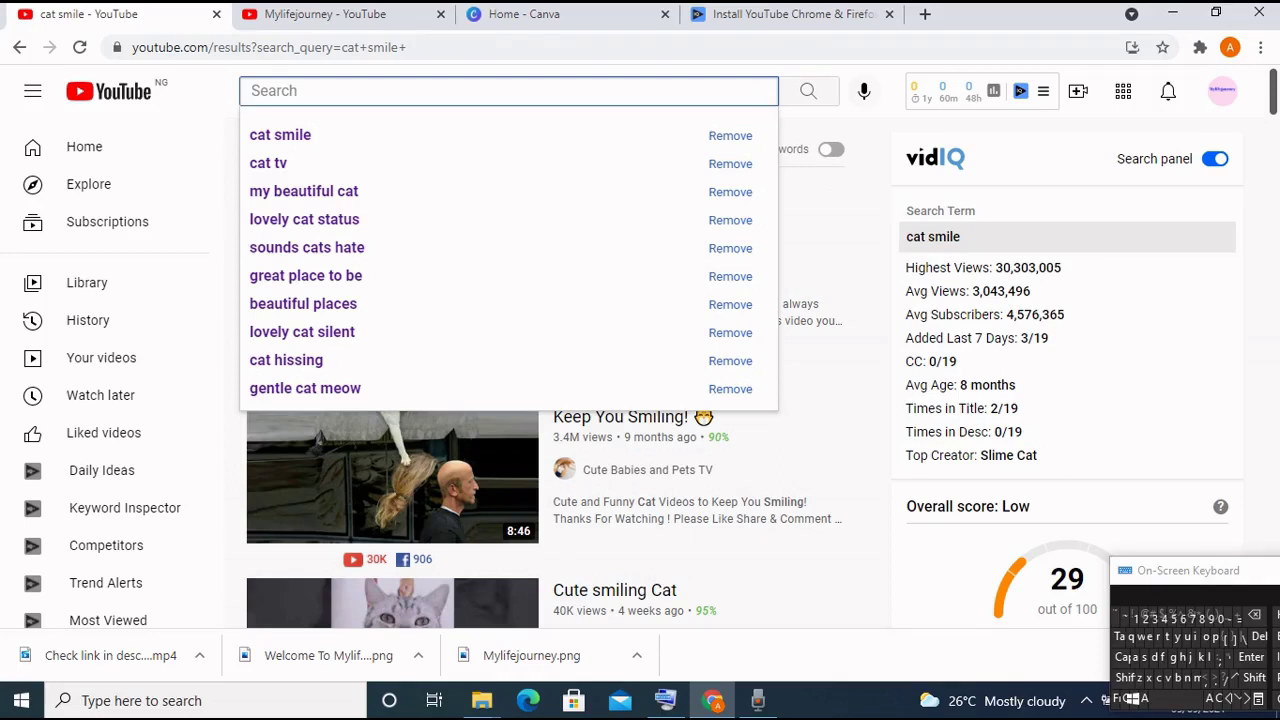
pyautogui.press('Escape')
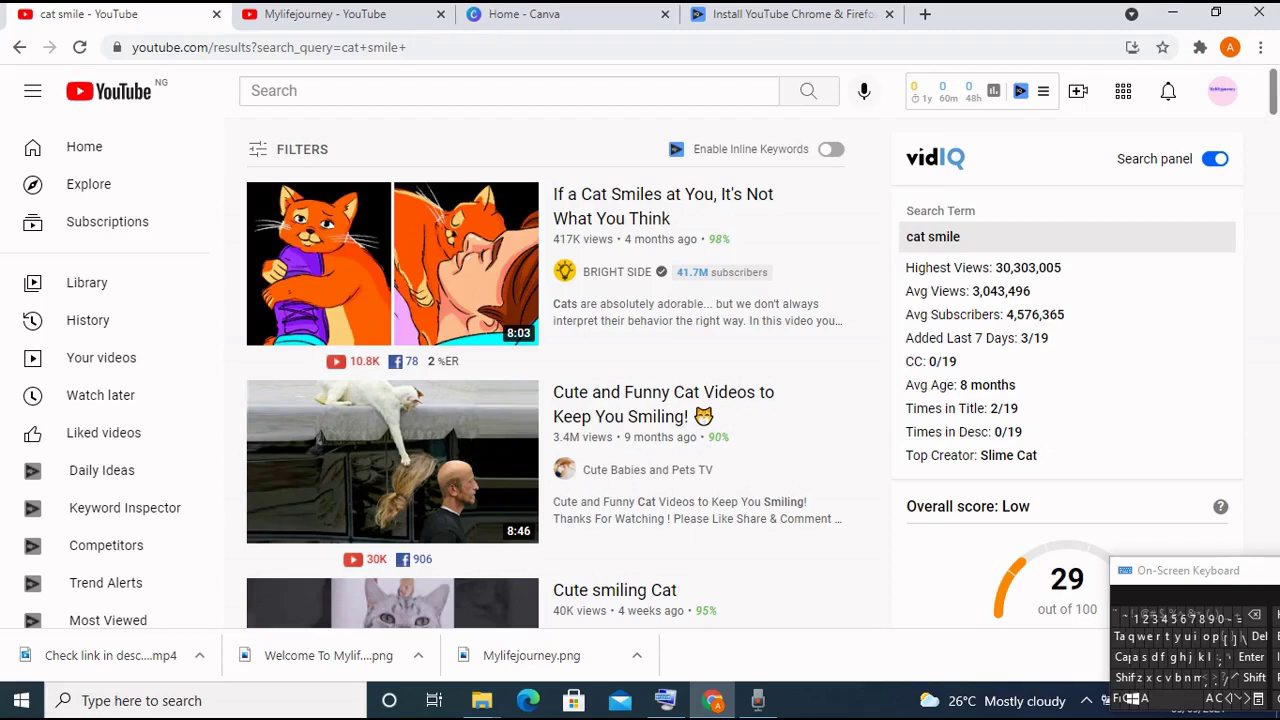
# Examine the vidIQ statistics, overall score, volume, competition and top channels for the "cat smile" search term.
pyautogui.scroll(-5, 555, 370)
pyautogui.scroll(3, 555, 370)
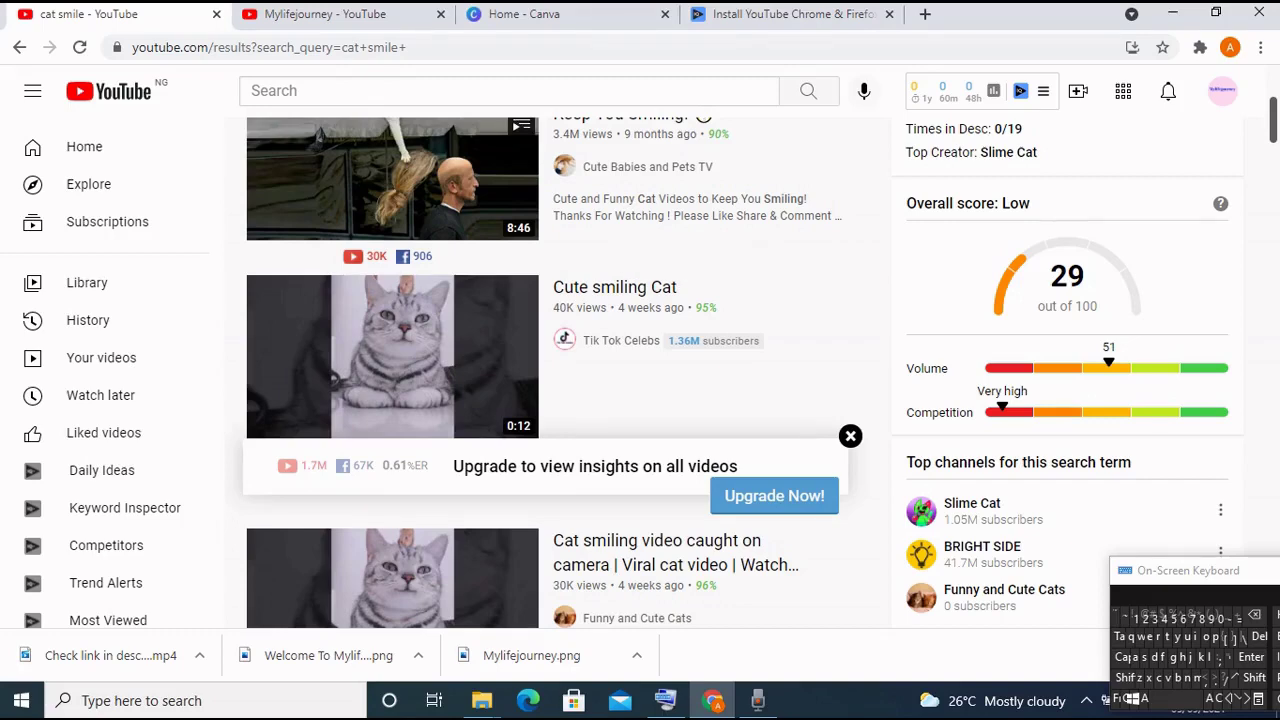
pyautogui.scroll(3, 549, 372)
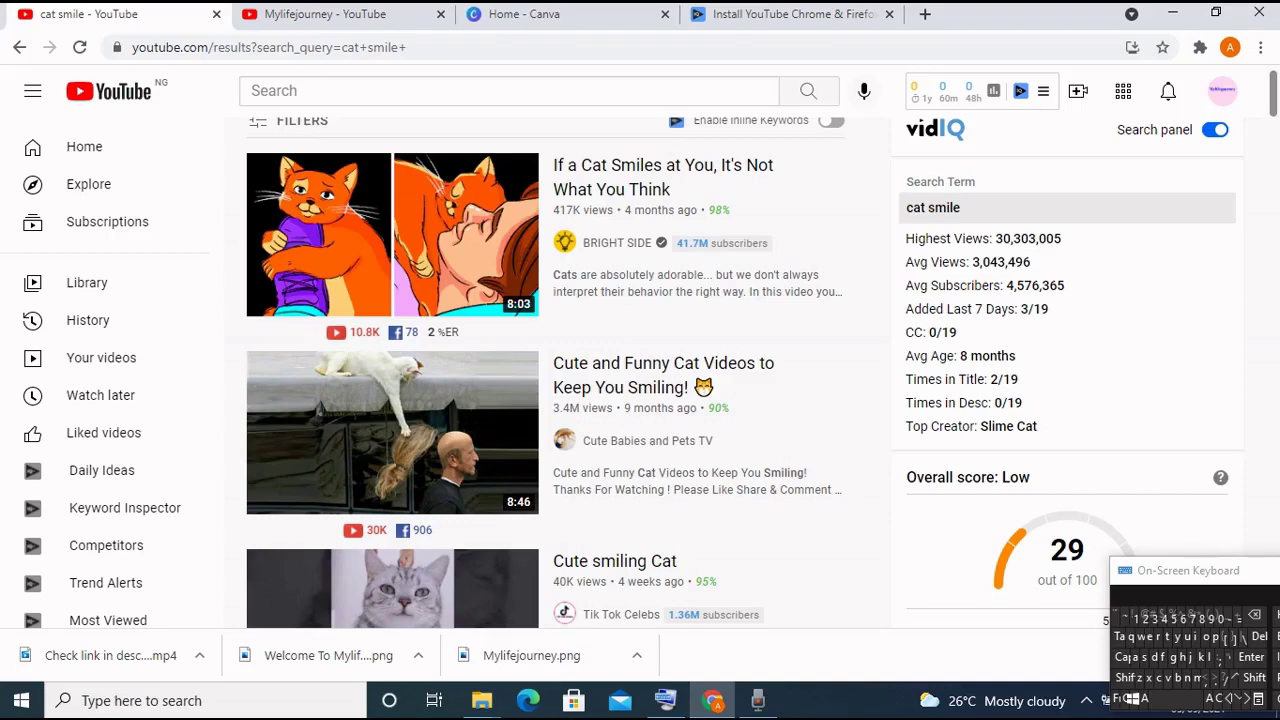
pyautogui.scroll(-1, 549, 372)
pyautogui.scroll(-1, 549, 372)
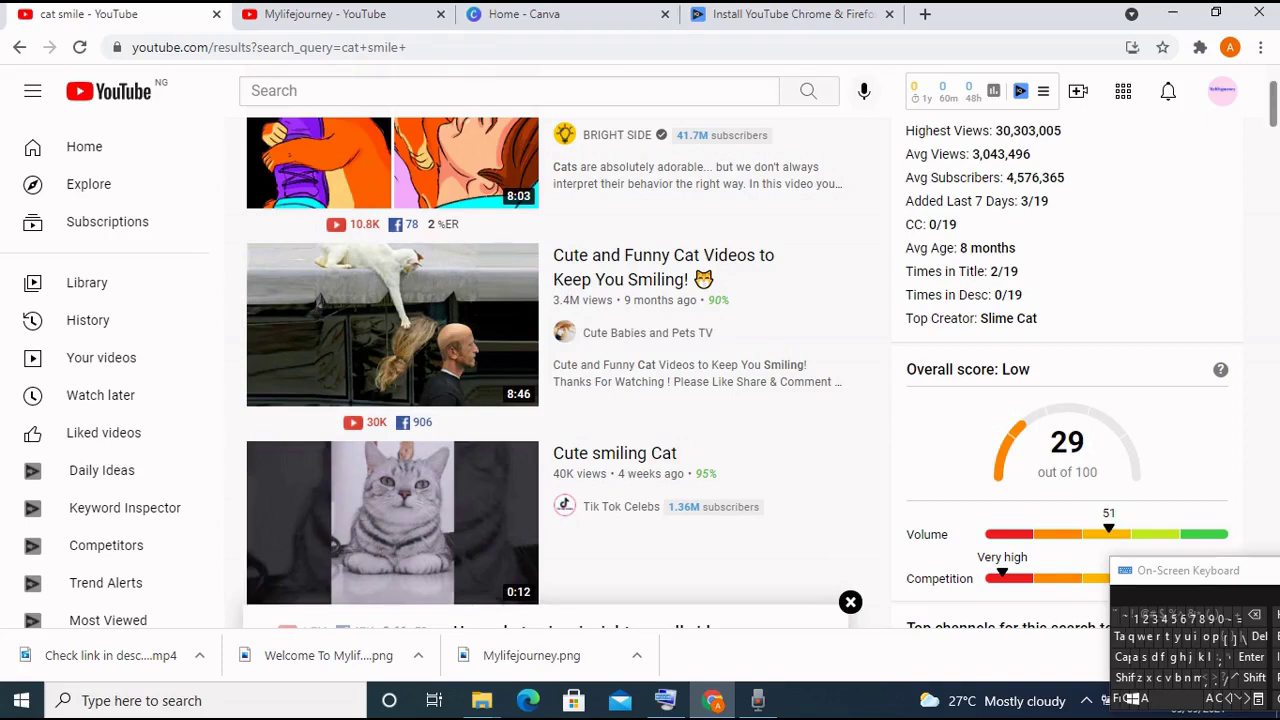
pyautogui.scroll(1, 555, 370)
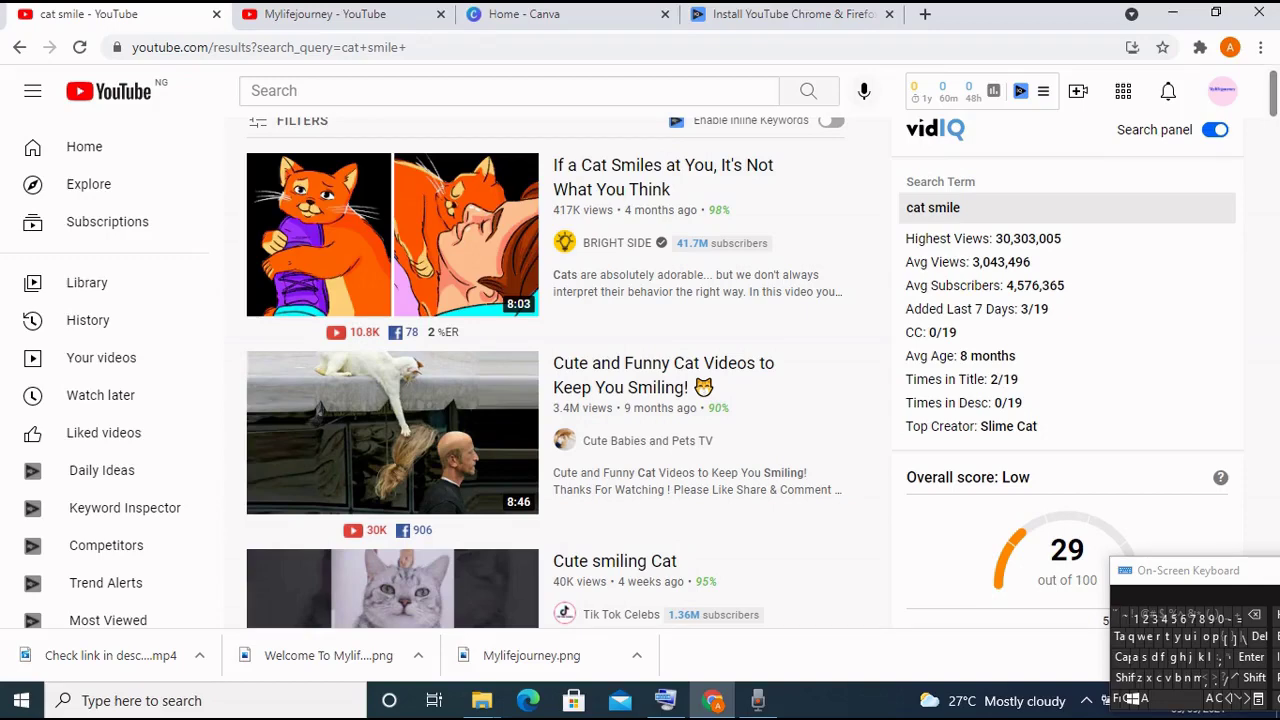
pyautogui.scroll(-3, 555, 370)
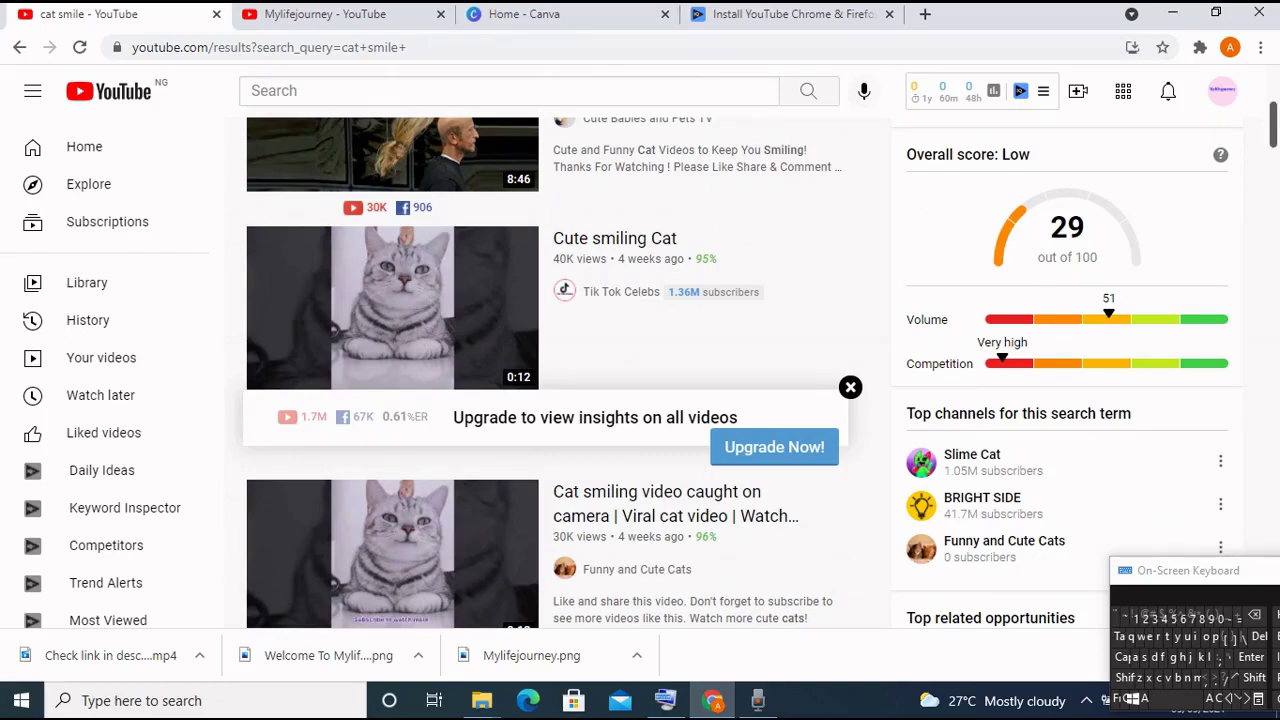
# Search YouTube for "cat hissing" using the earlier search suggestion.
pyautogui.click(260, 90)
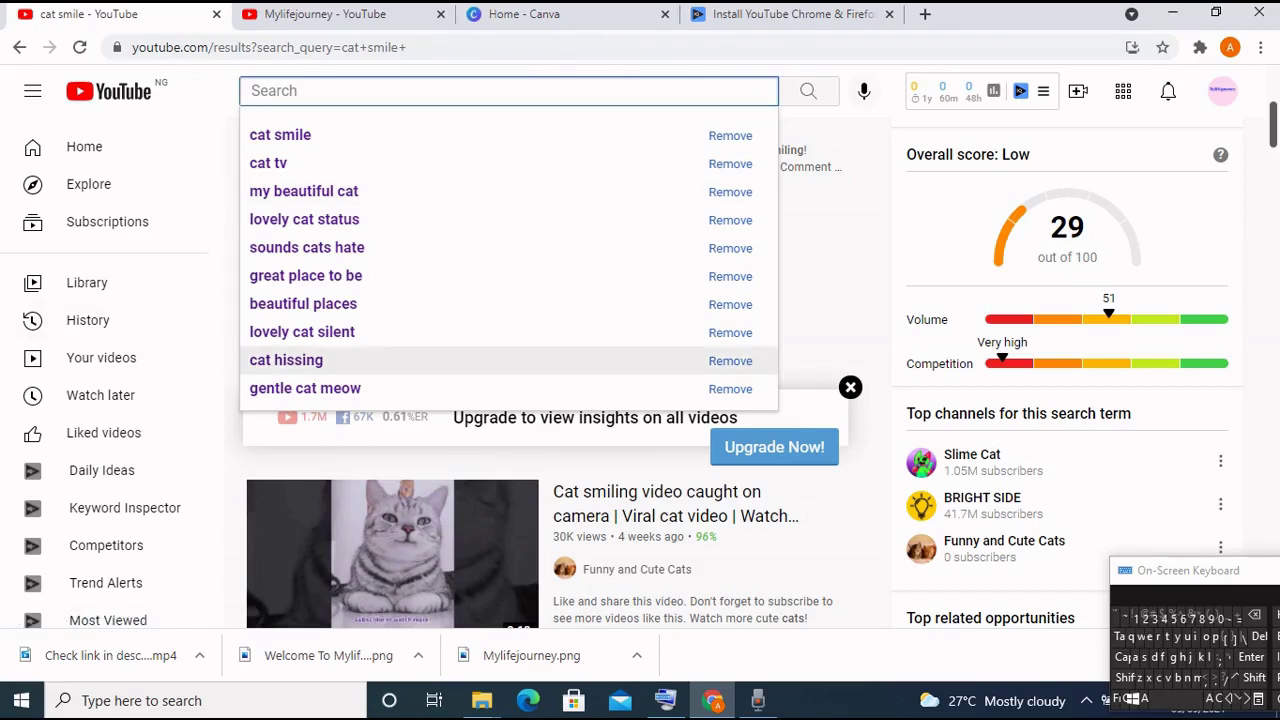
pyautogui.click(286, 360)
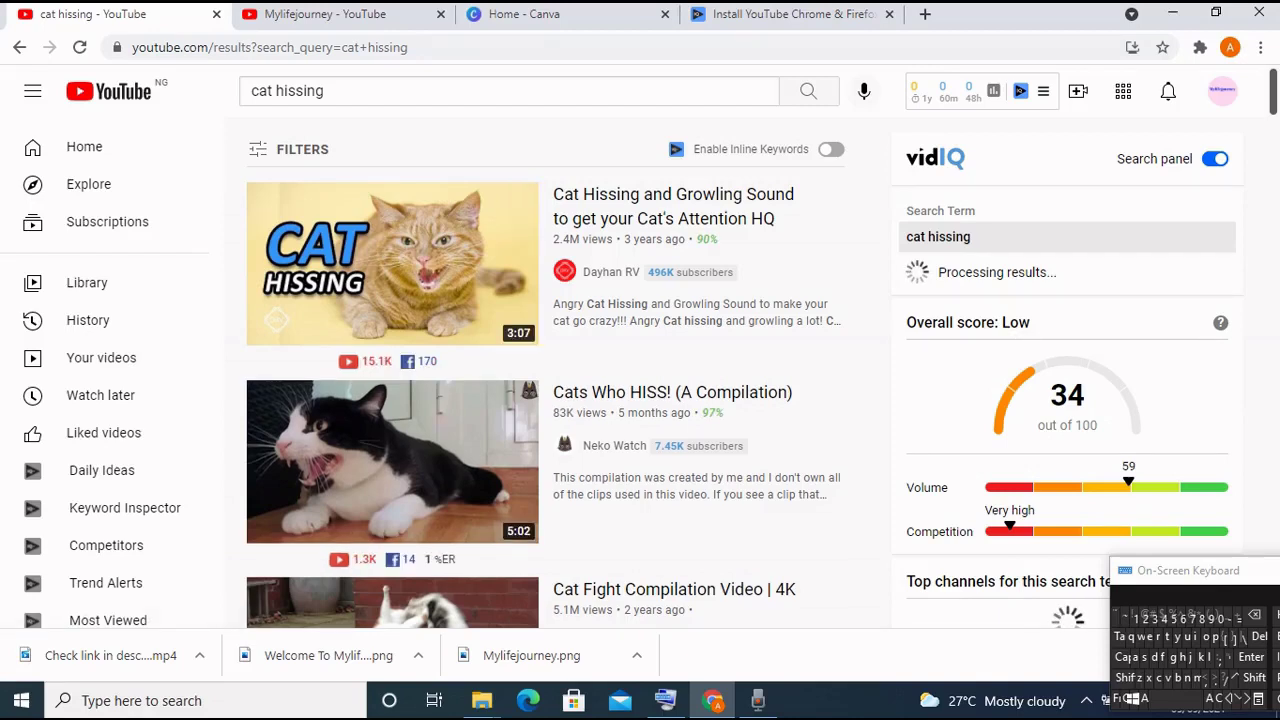
# Clear the "cat hissing" query from the YouTube search box.
pyautogui.click(325, 90)
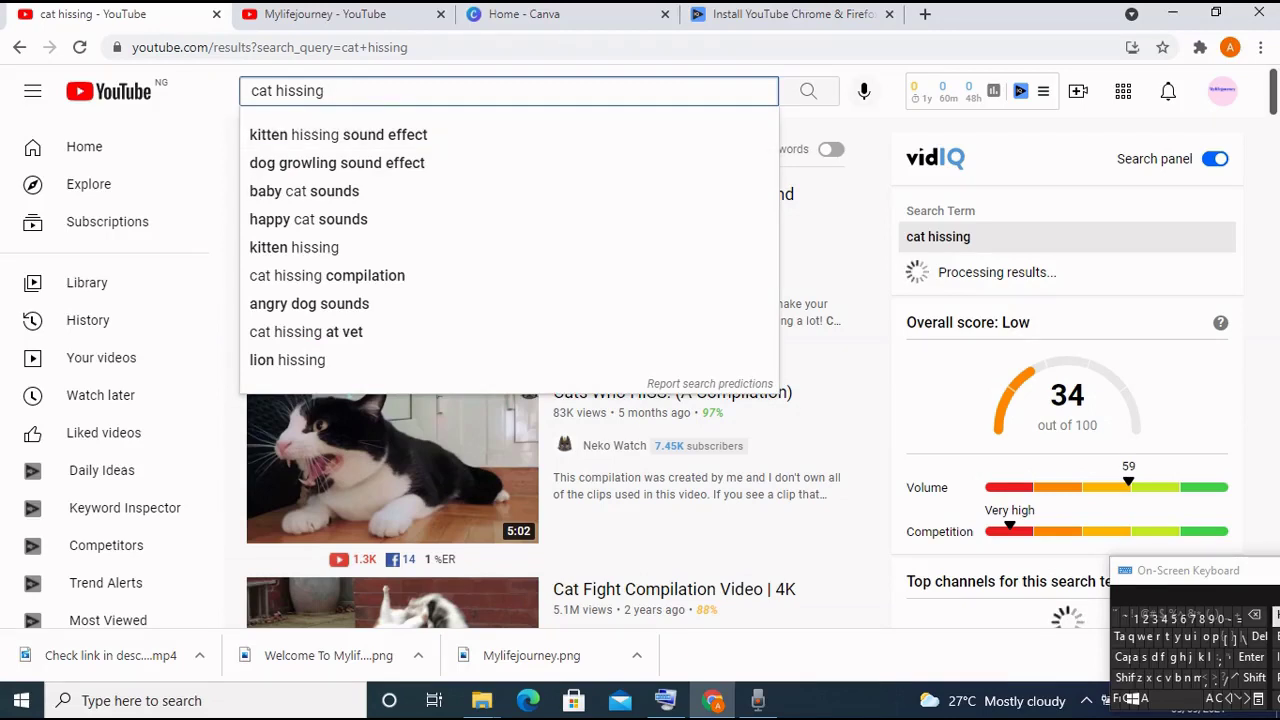
pyautogui.click(1254, 615)
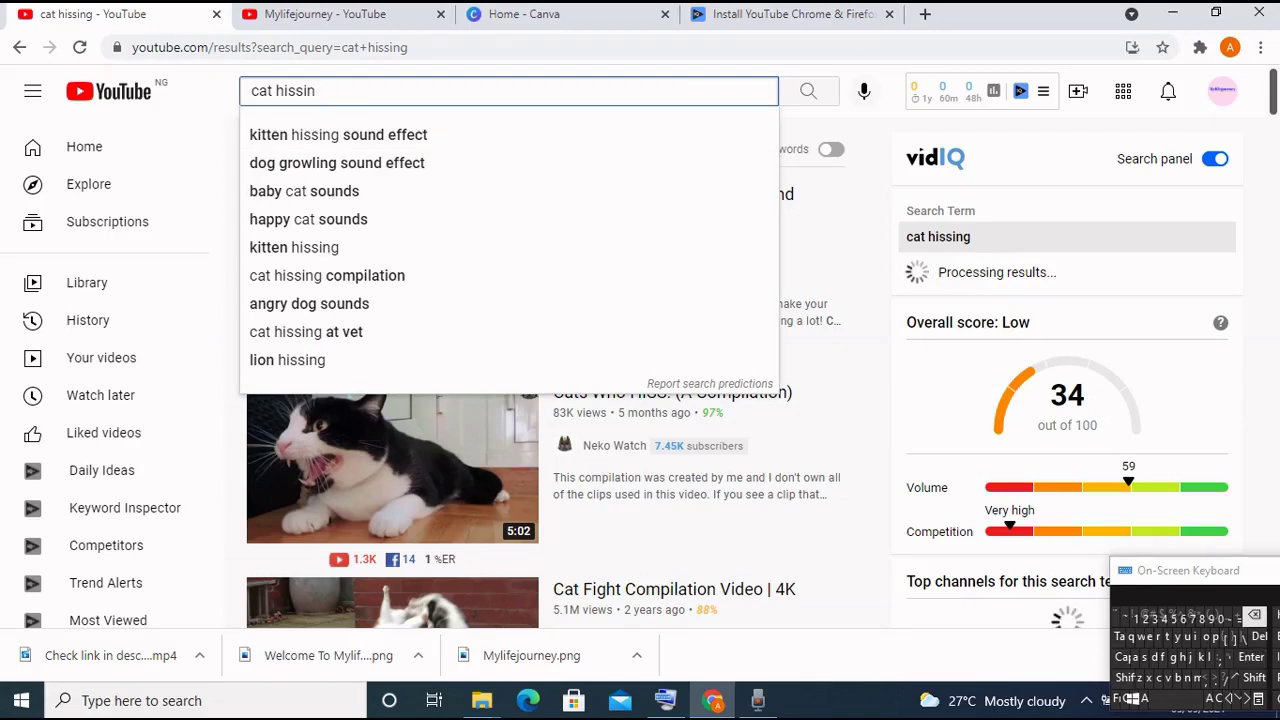
pyautogui.click(1254, 615)
pyautogui.click(1254, 615)
pyautogui.click(1254, 615)
pyautogui.click(1254, 615)
pyautogui.click(1254, 615)
pyautogui.click(1254, 615)
pyautogui.click(1254, 615)
pyautogui.click(1254, 615)
pyautogui.click(1254, 615)
pyautogui.click(1254, 615)
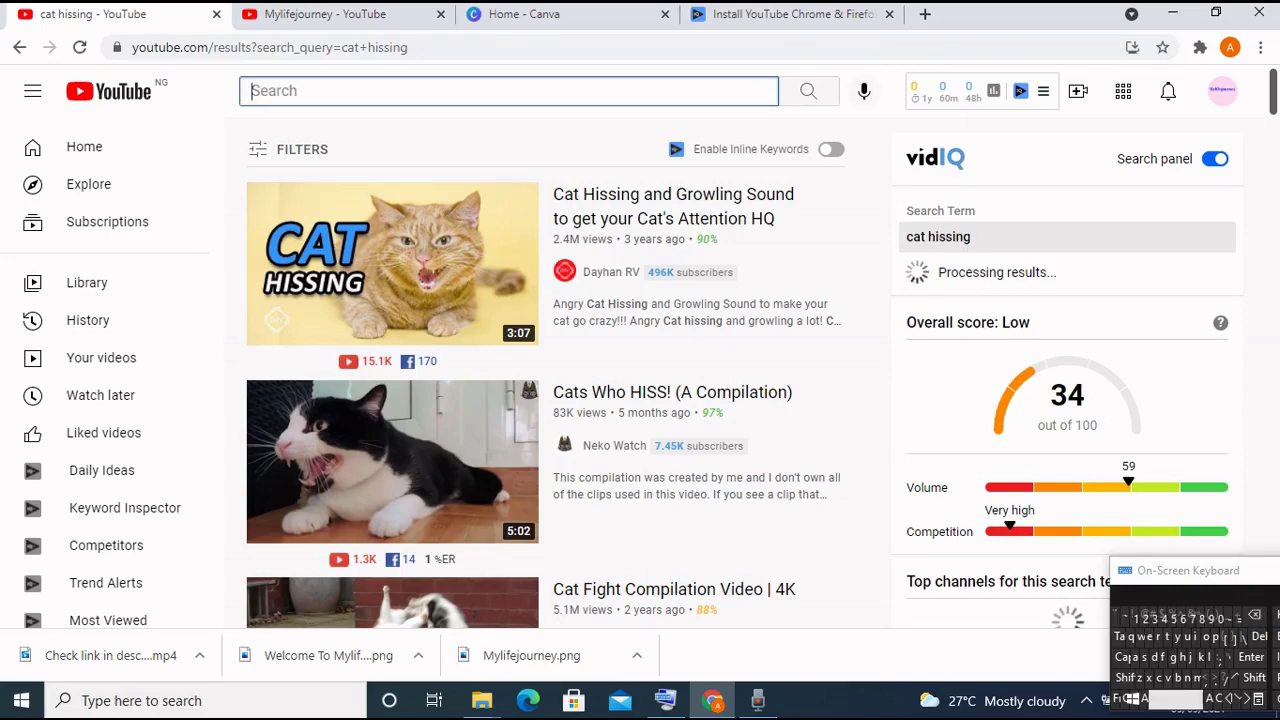
# Enter "i think my c" as the YouTube query and search for the suggestion "i think my cat is broken".
pyautogui.click(1197, 636)
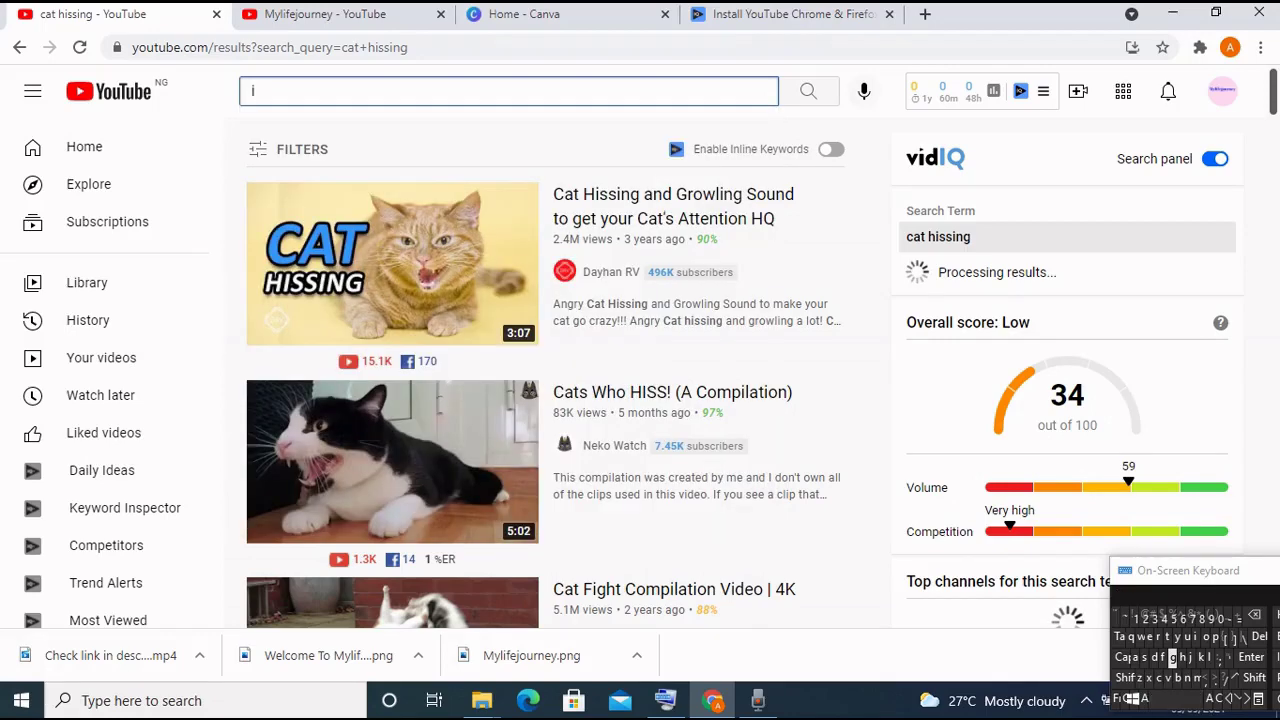
pyautogui.click(1167, 637)
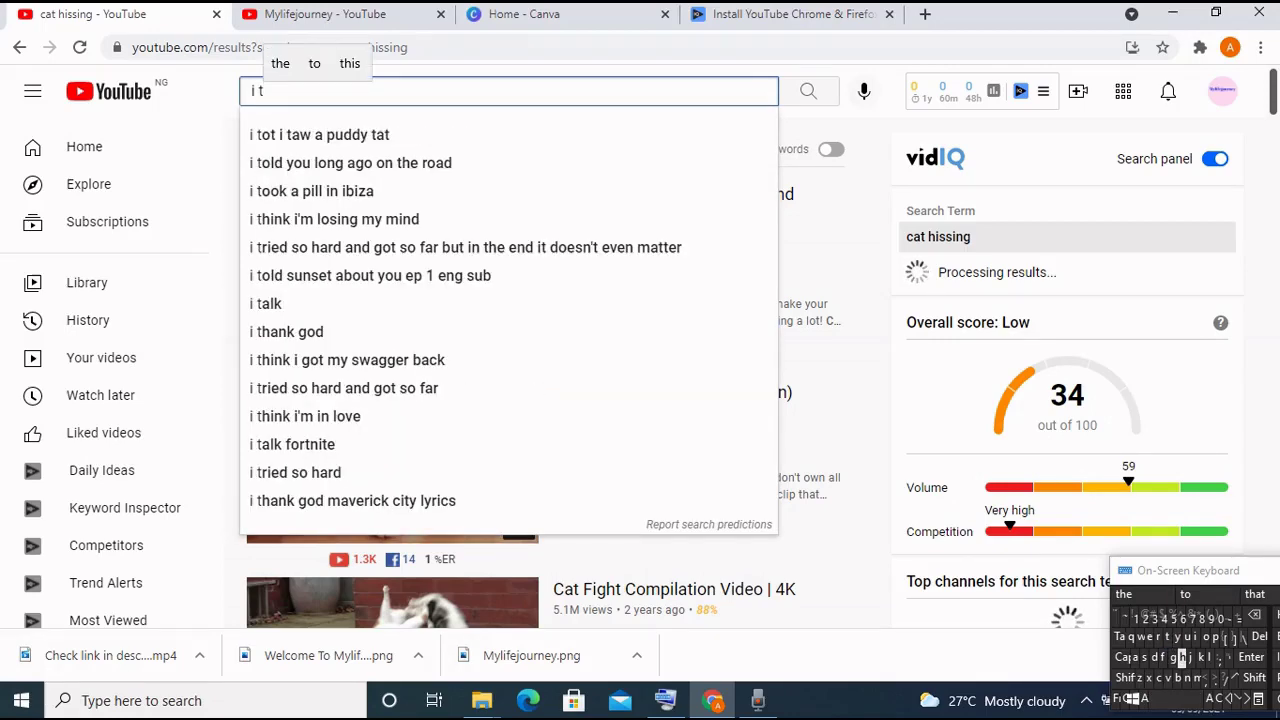
pyautogui.click(1181, 657)
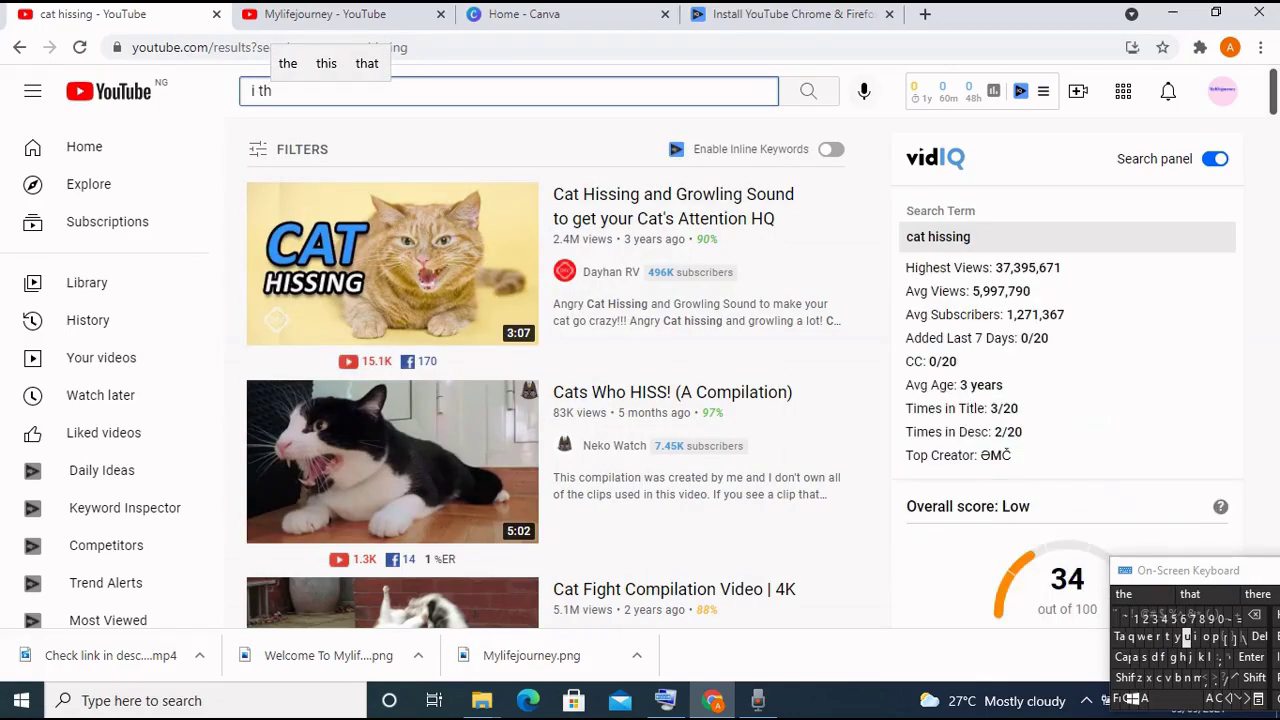
pyautogui.click(1196, 637)
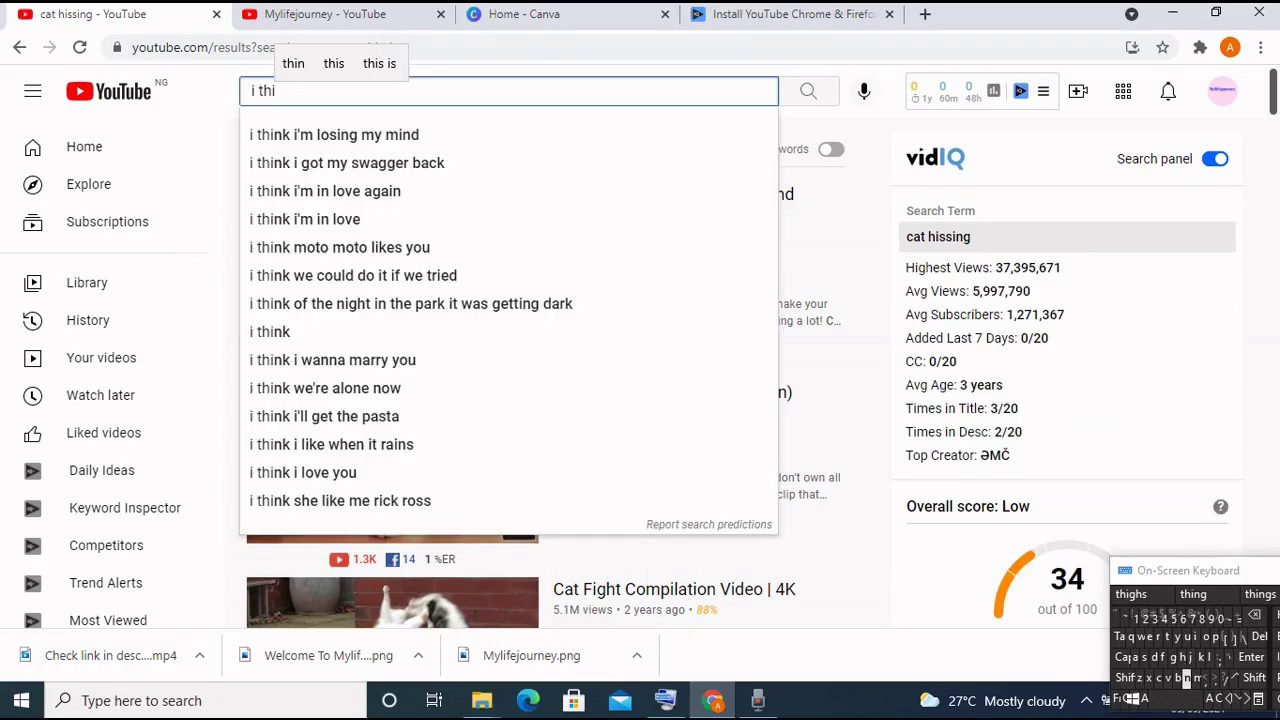
pyautogui.click(1187, 678)
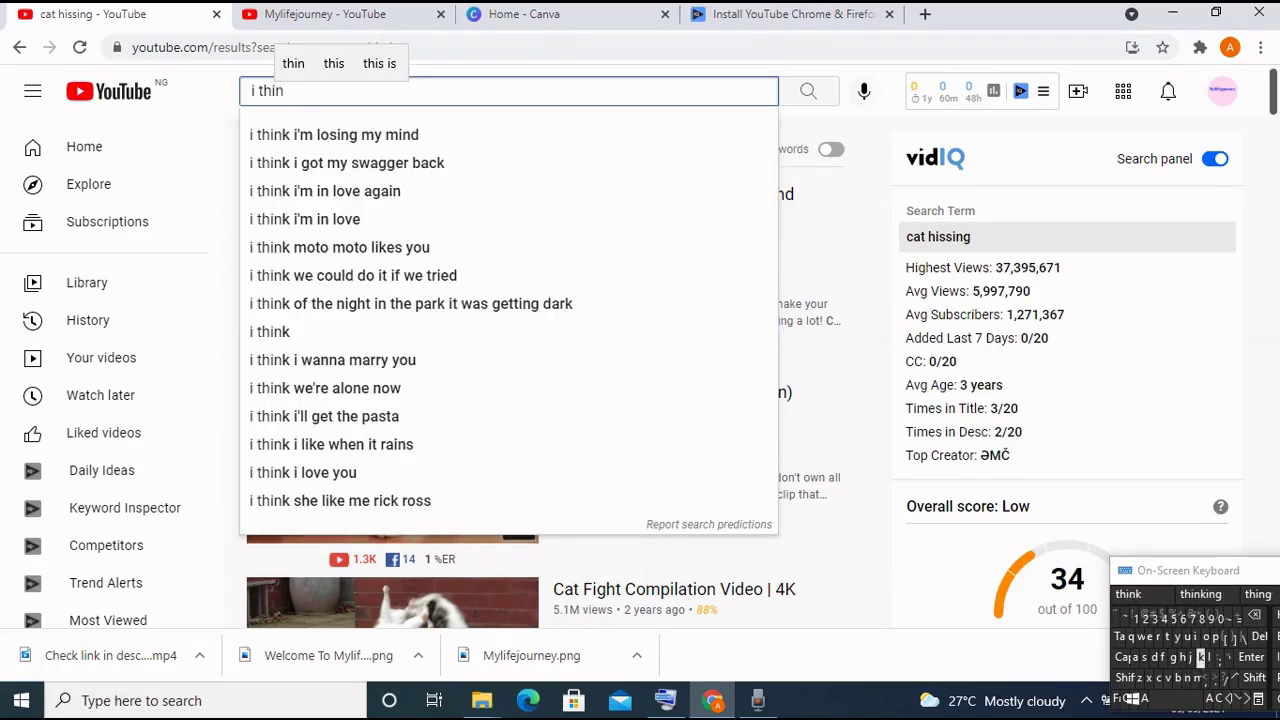
pyautogui.click(1200, 657)
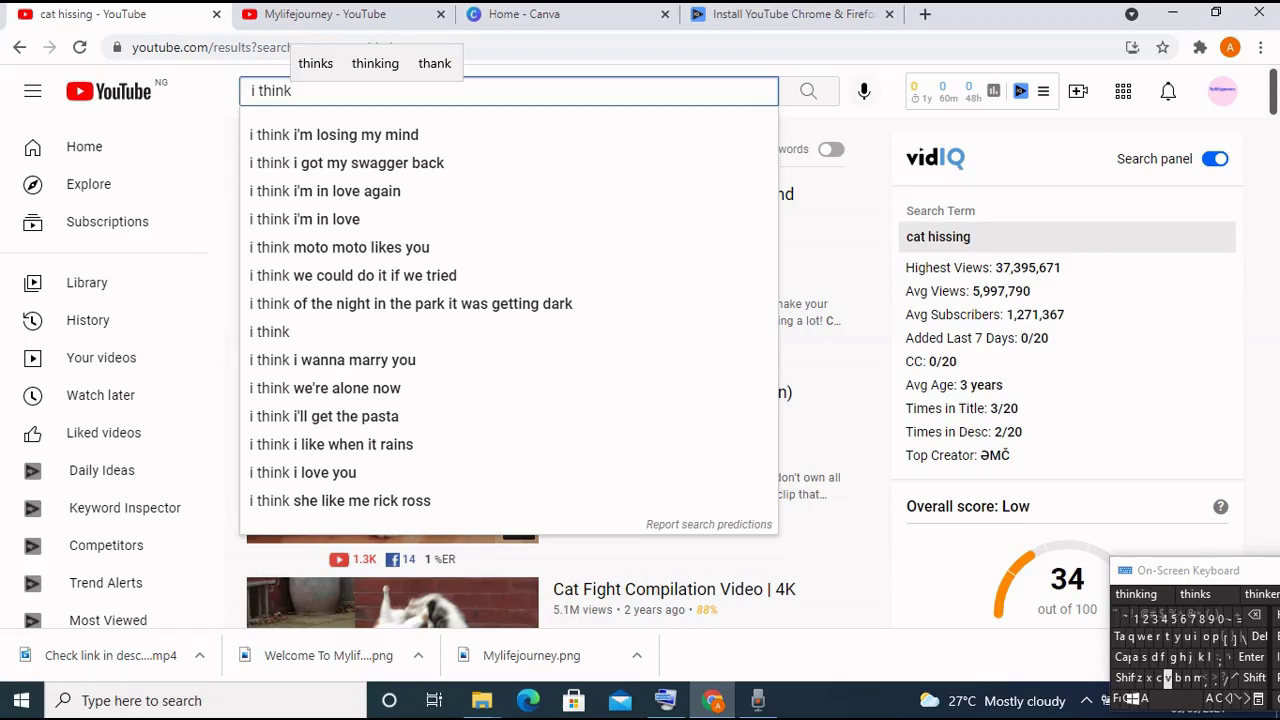
pyautogui.click(1175, 698)
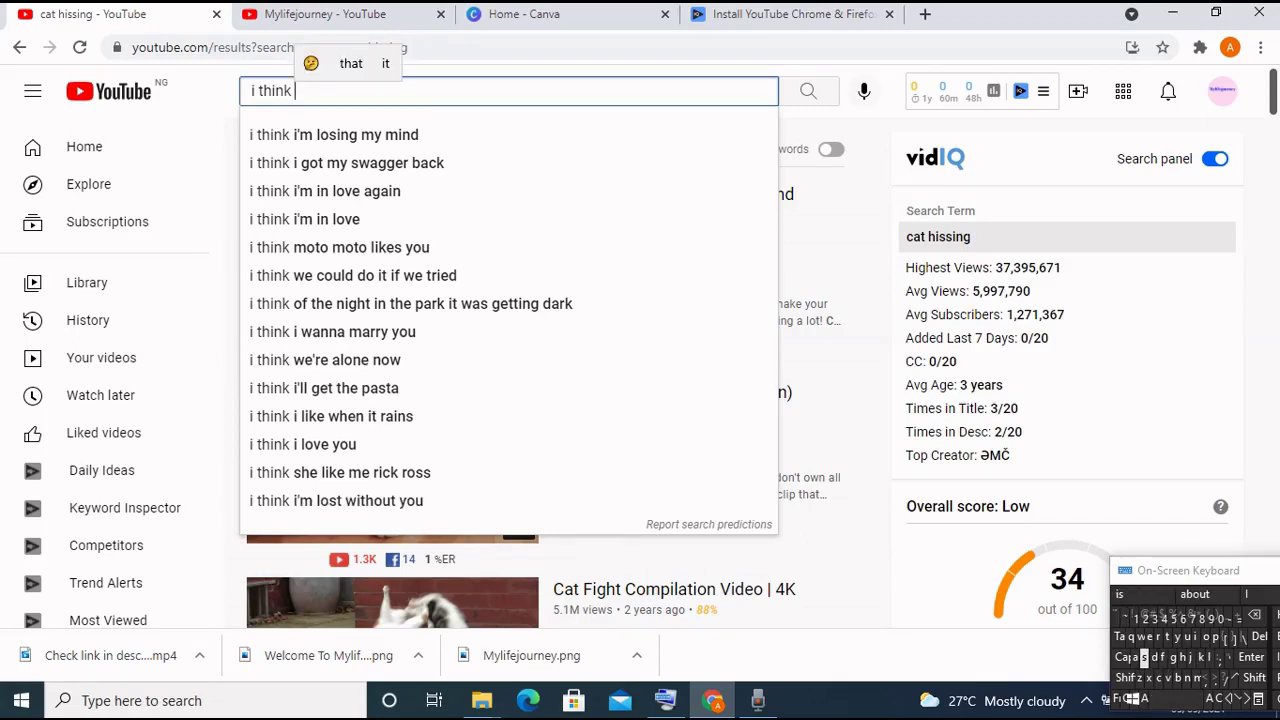
pyautogui.click(1143, 657)
pyautogui.click(1150, 637)
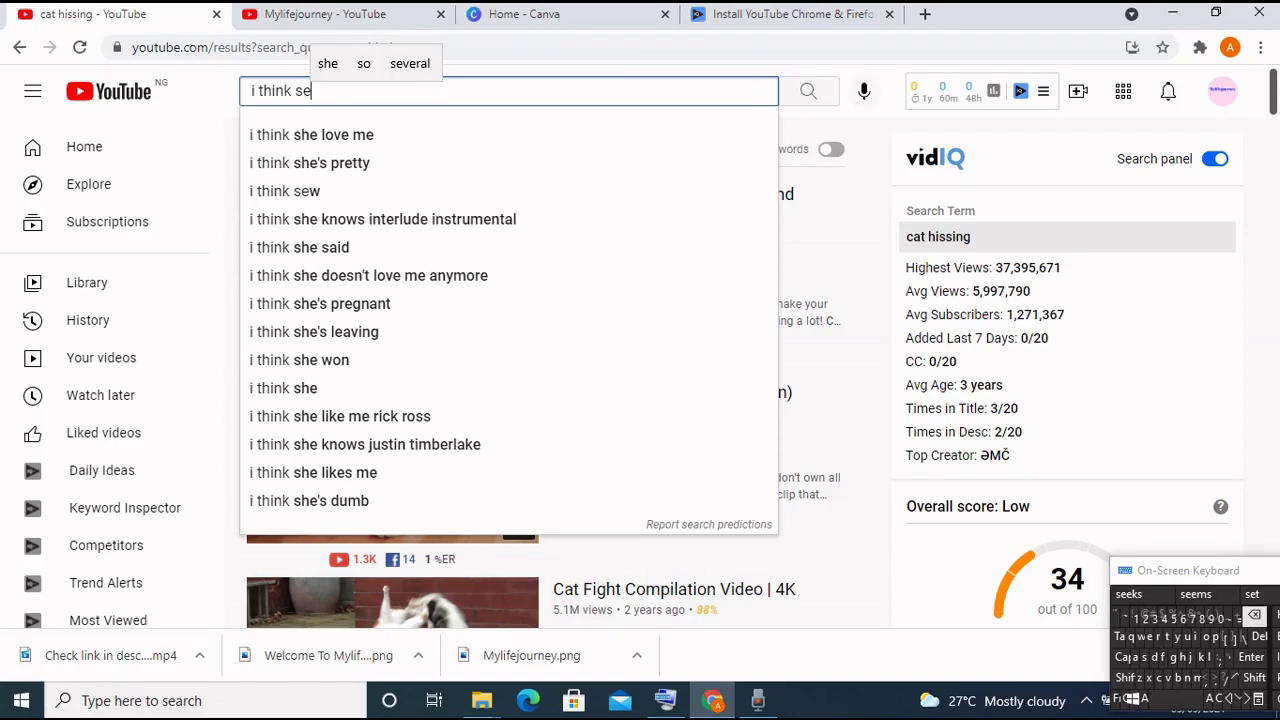
pyautogui.click(1254, 615)
pyautogui.click(1254, 615)
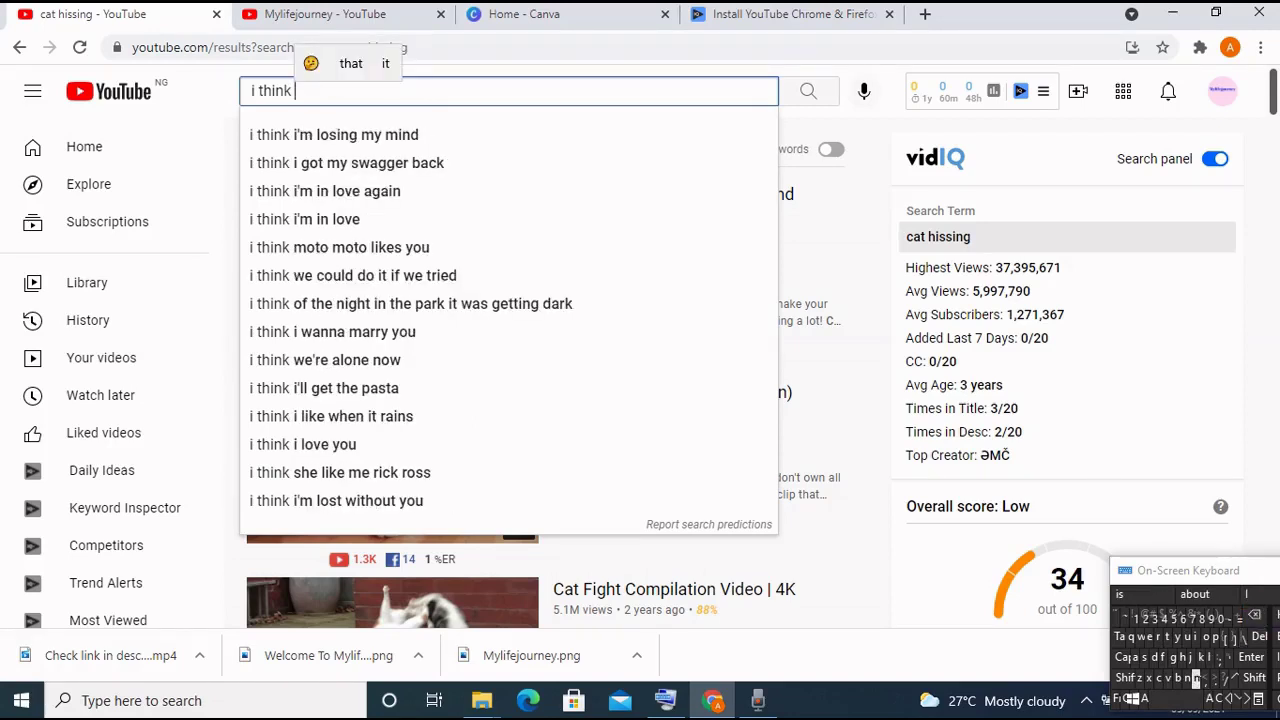
pyautogui.click(1195, 677)
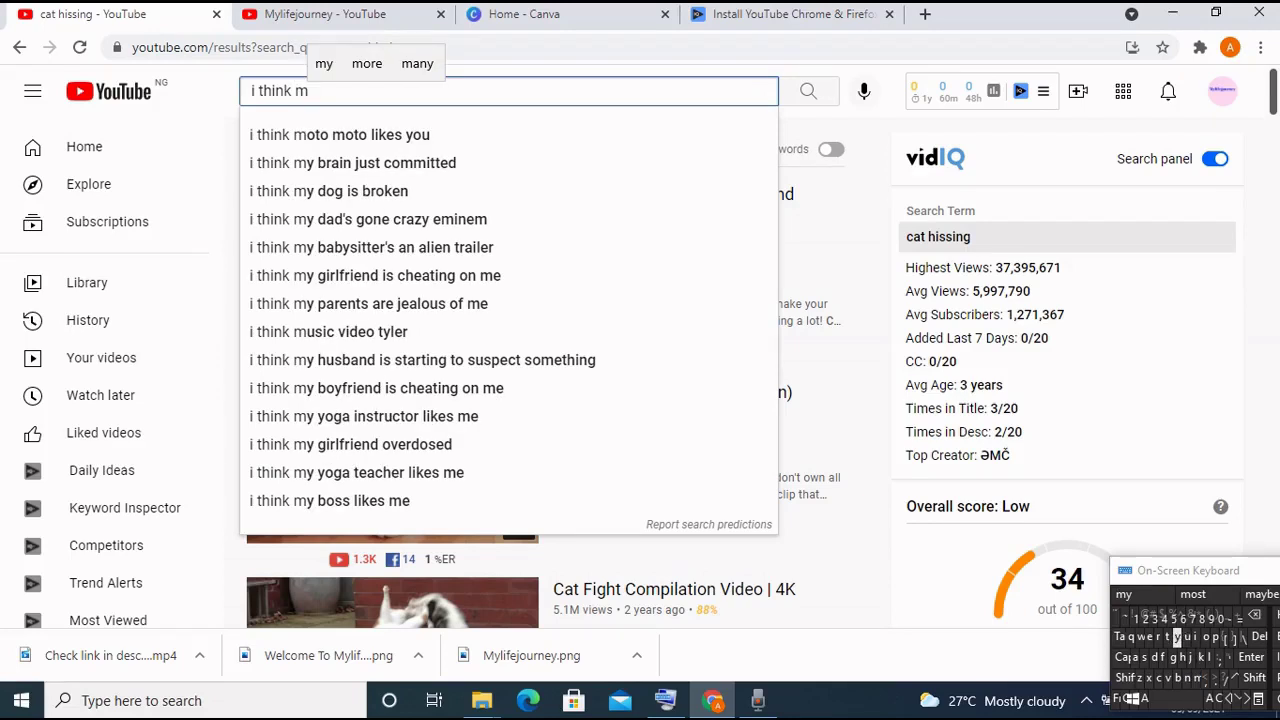
pyautogui.click(1177, 636)
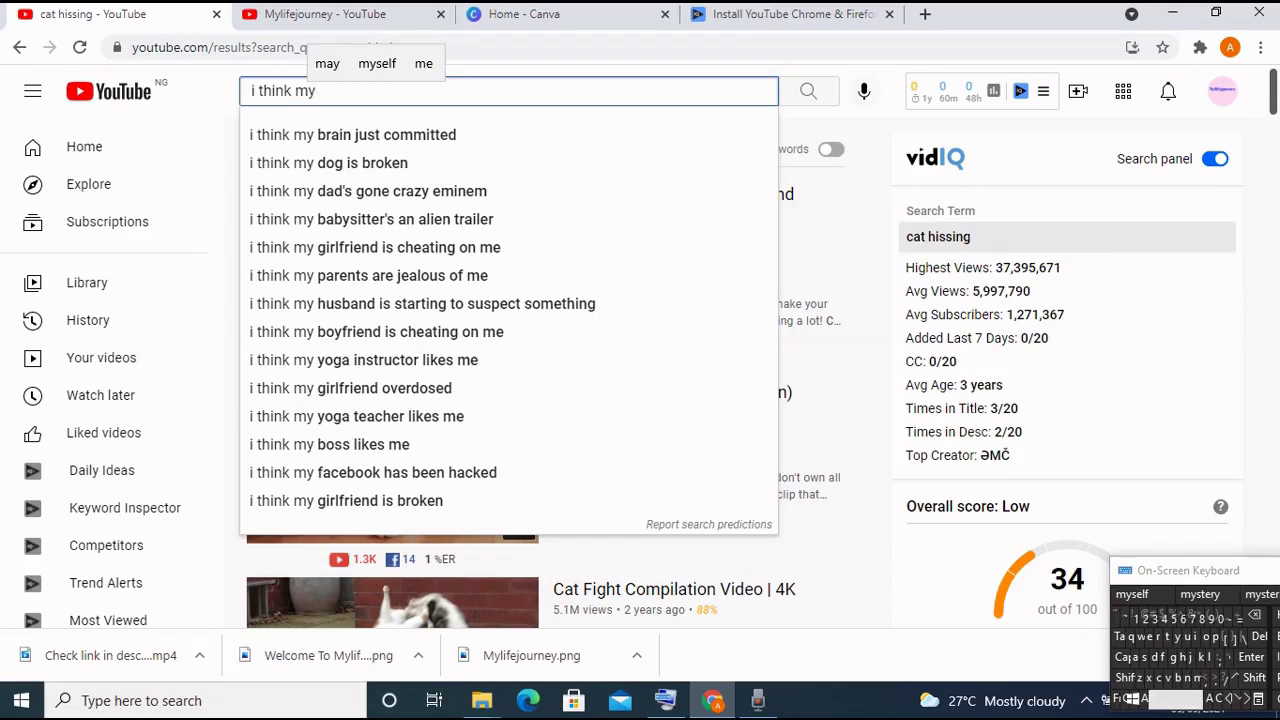
pyautogui.click(1176, 698)
pyautogui.click(1160, 677)
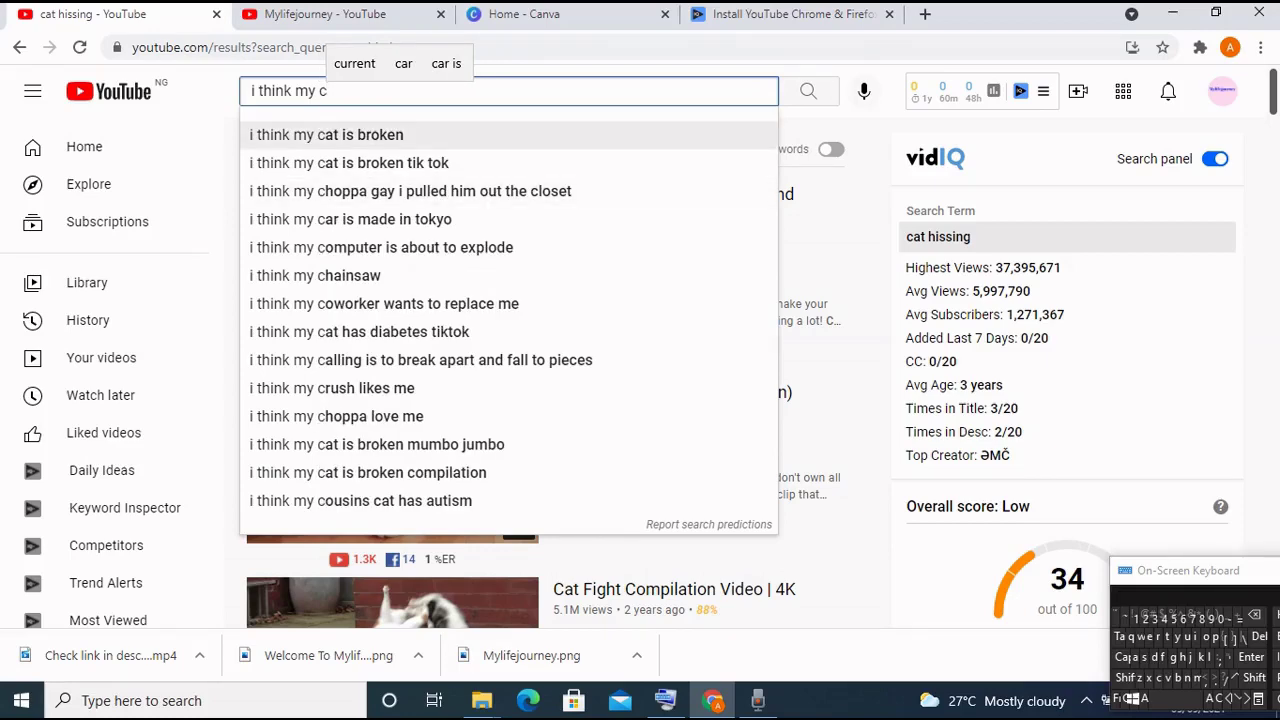
pyautogui.click(326, 134)
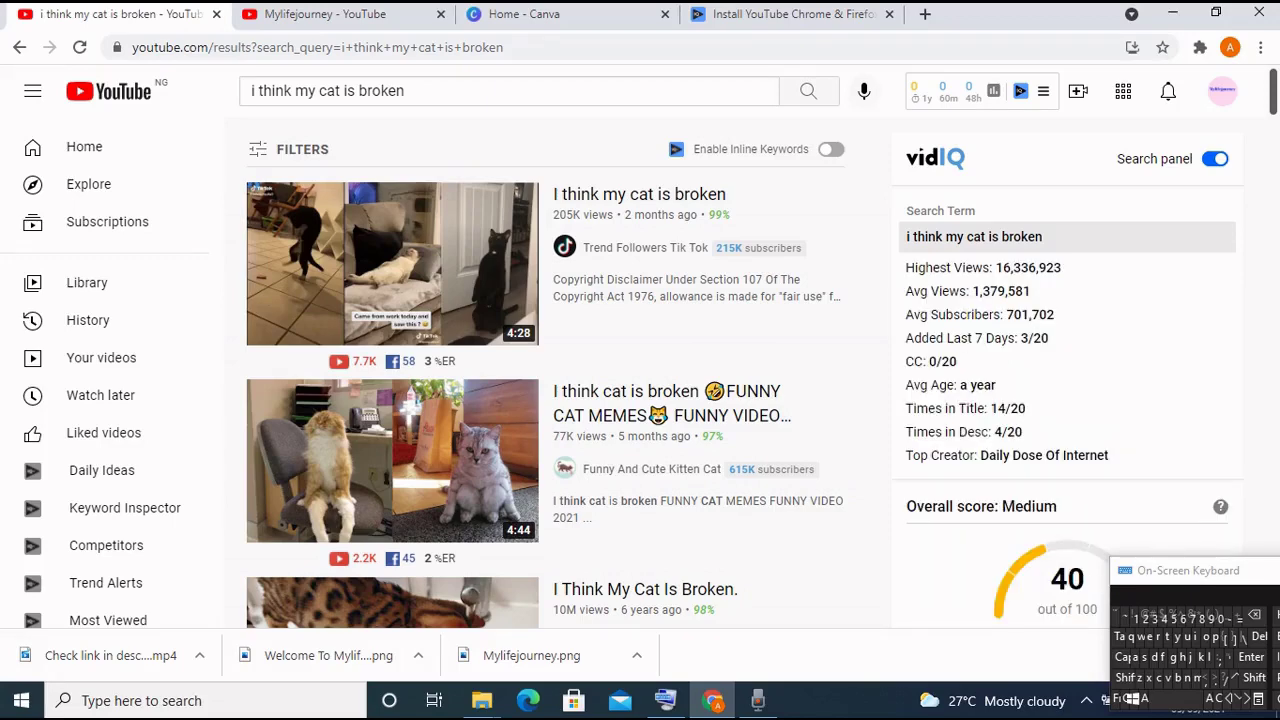
# Examine the video results and the vidIQ statistics, overall score, volume, competition and top channels for "i think my cat is broken".
pyautogui.scroll(-4, 560, 400)
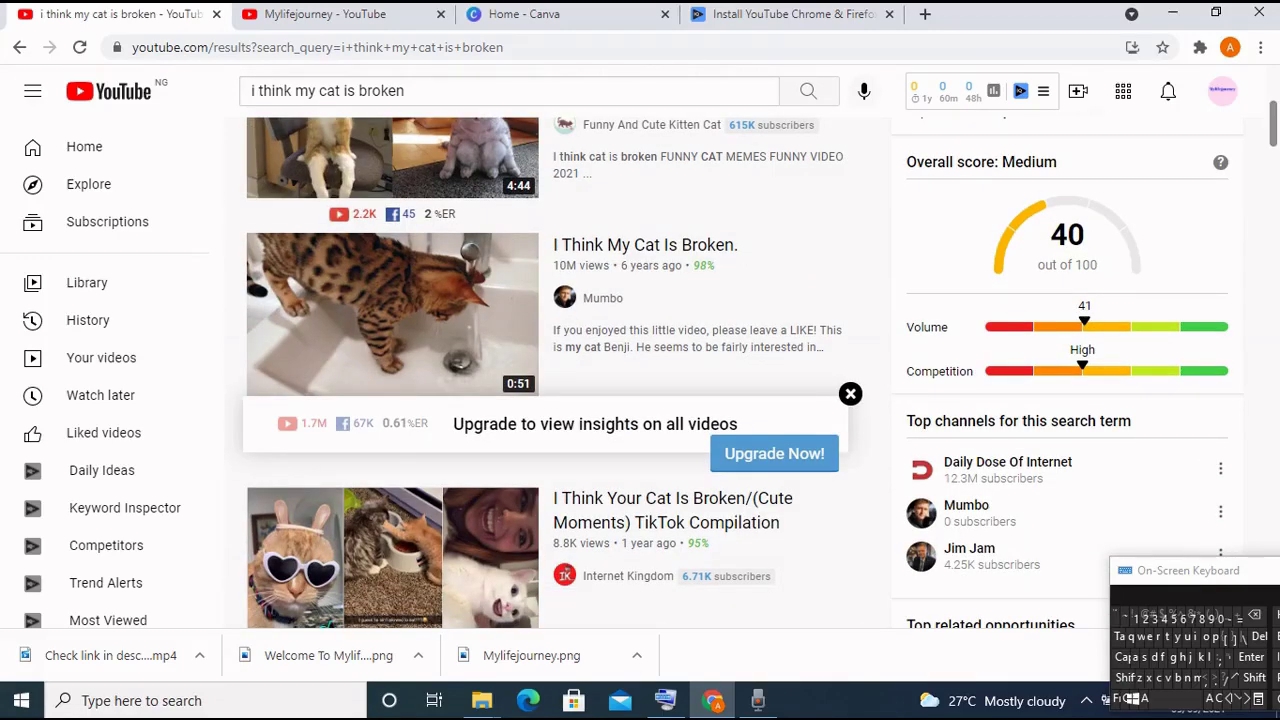
pyautogui.scroll(3, 560, 400)
pyautogui.scroll(2, 640, 200)
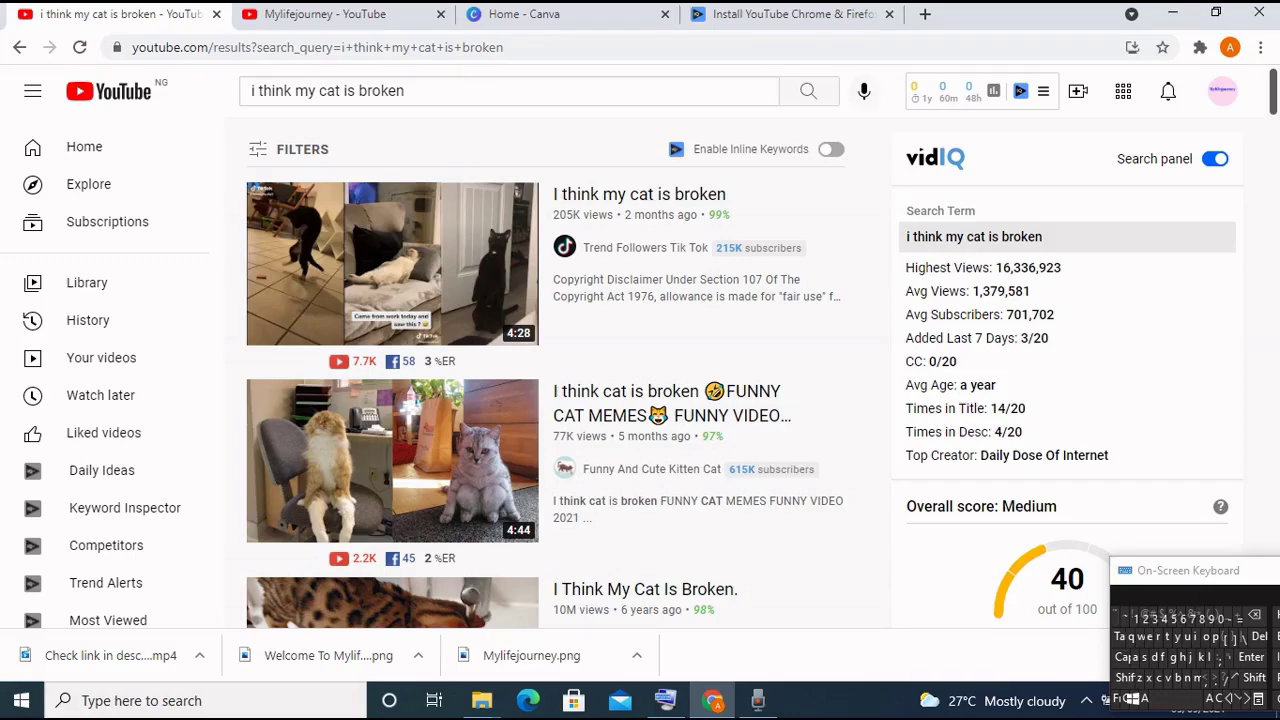
pyautogui.scroll(-4, 555, 372)
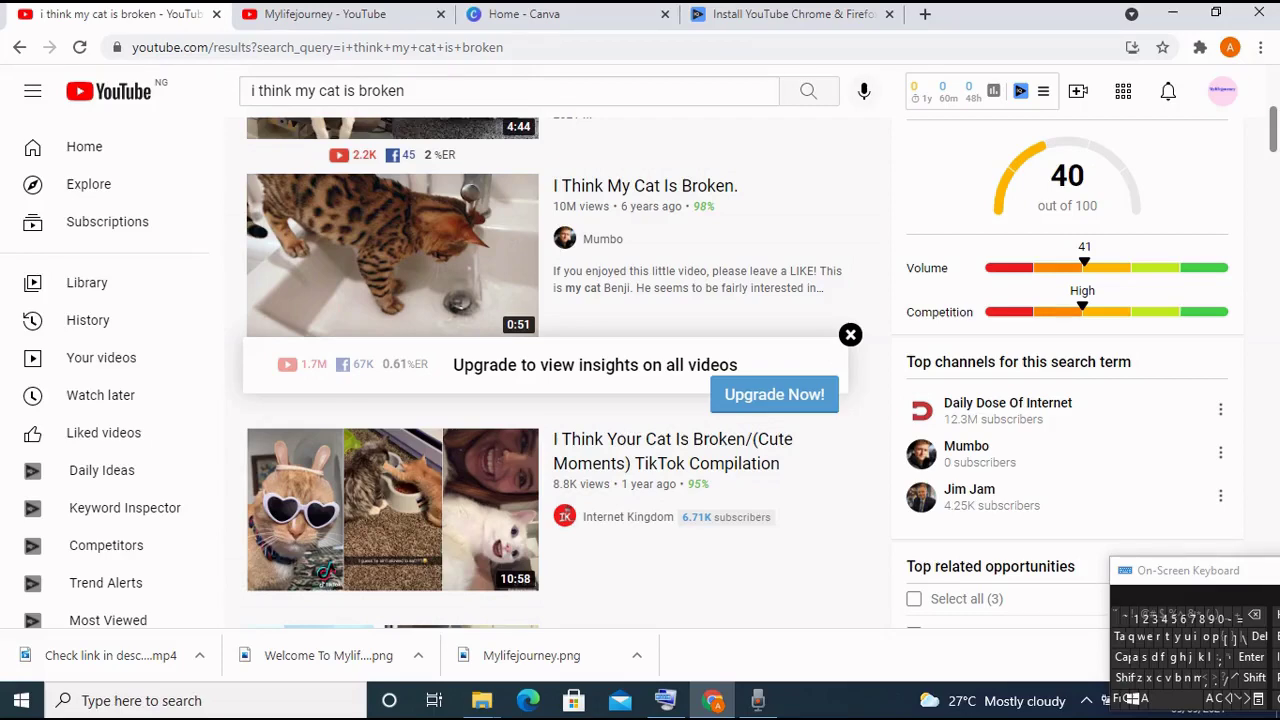
pyautogui.scroll(1, 739, 372)
pyautogui.scroll(3, 739, 372)
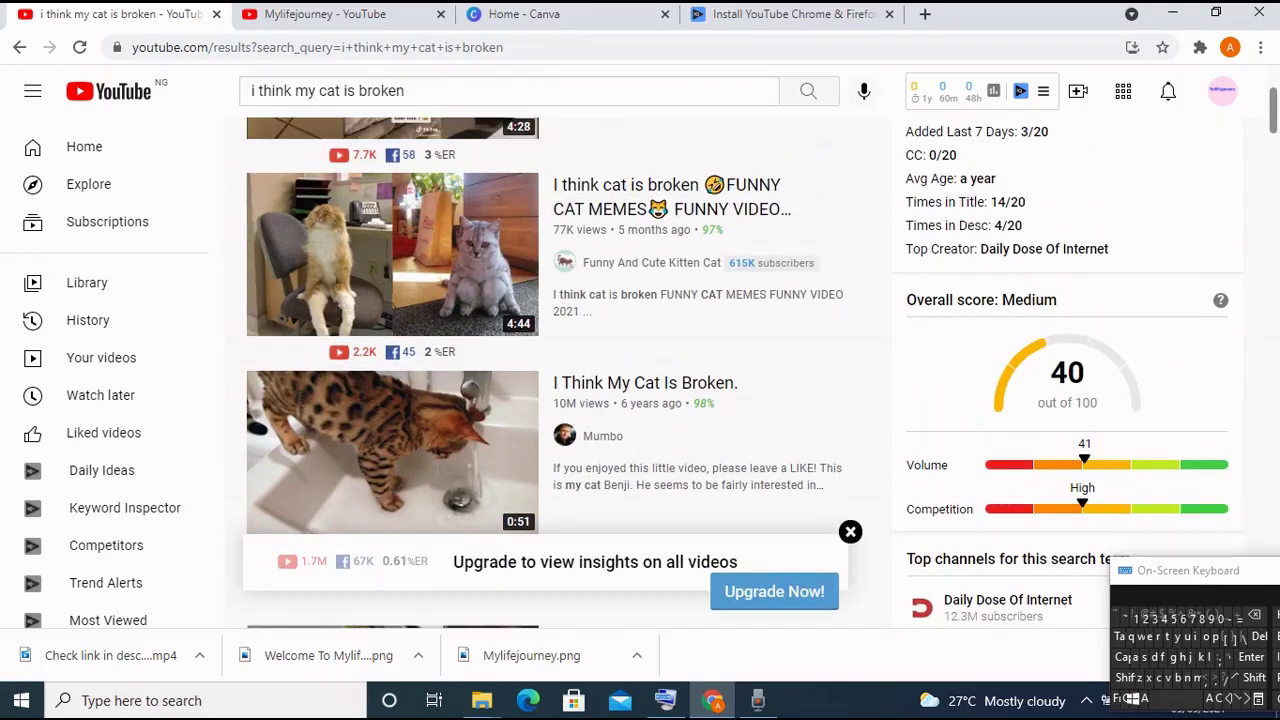
pyautogui.scroll(1, 739, 372)
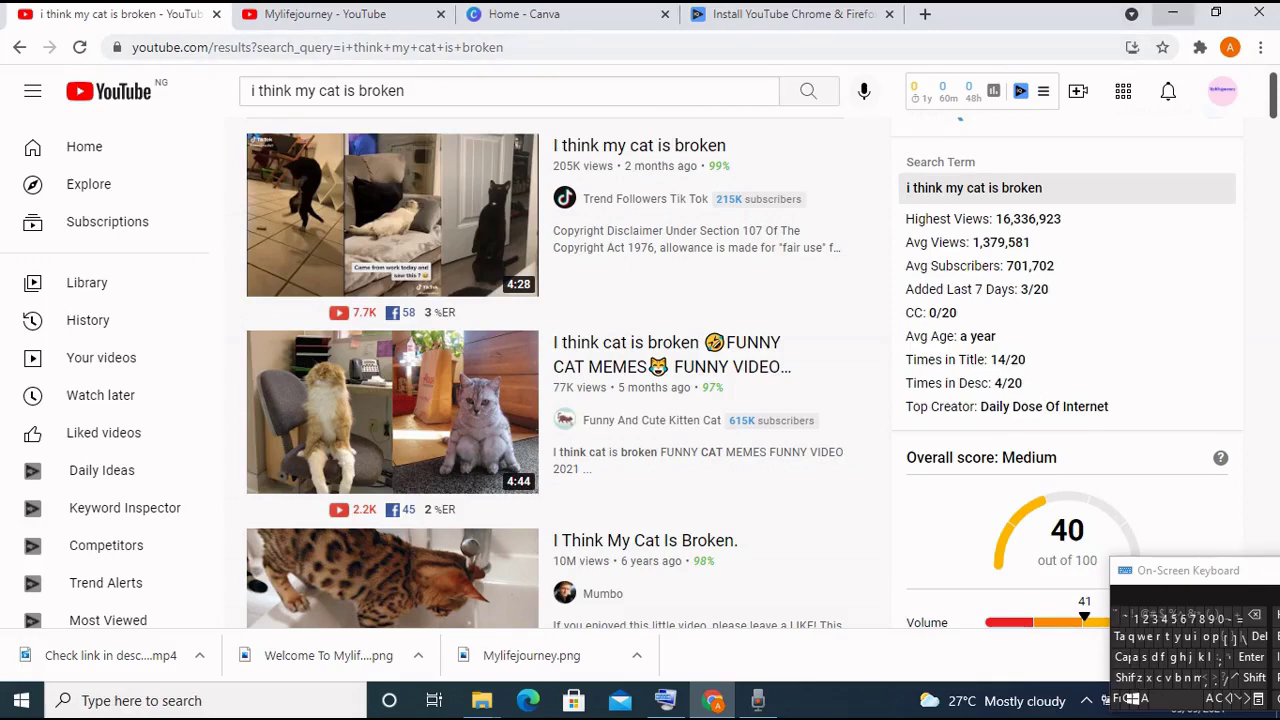
pyautogui.click(1172, 14)
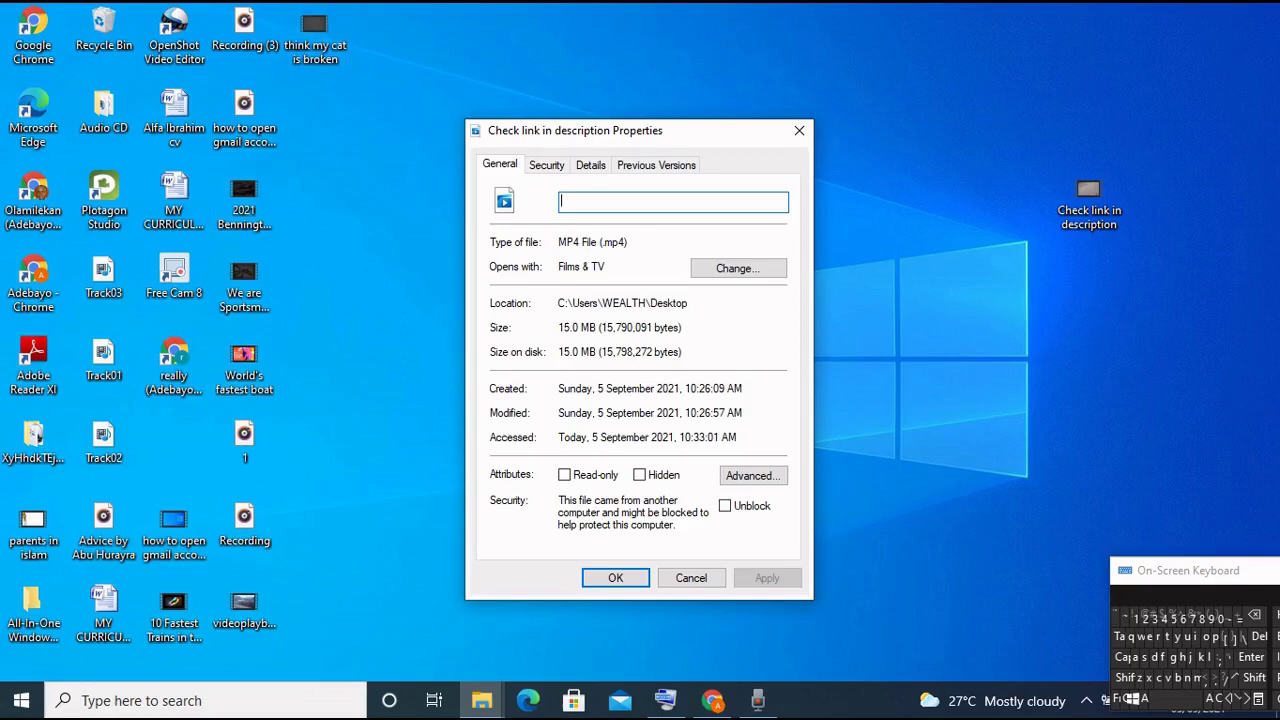
pyautogui.moveTo(712, 700)
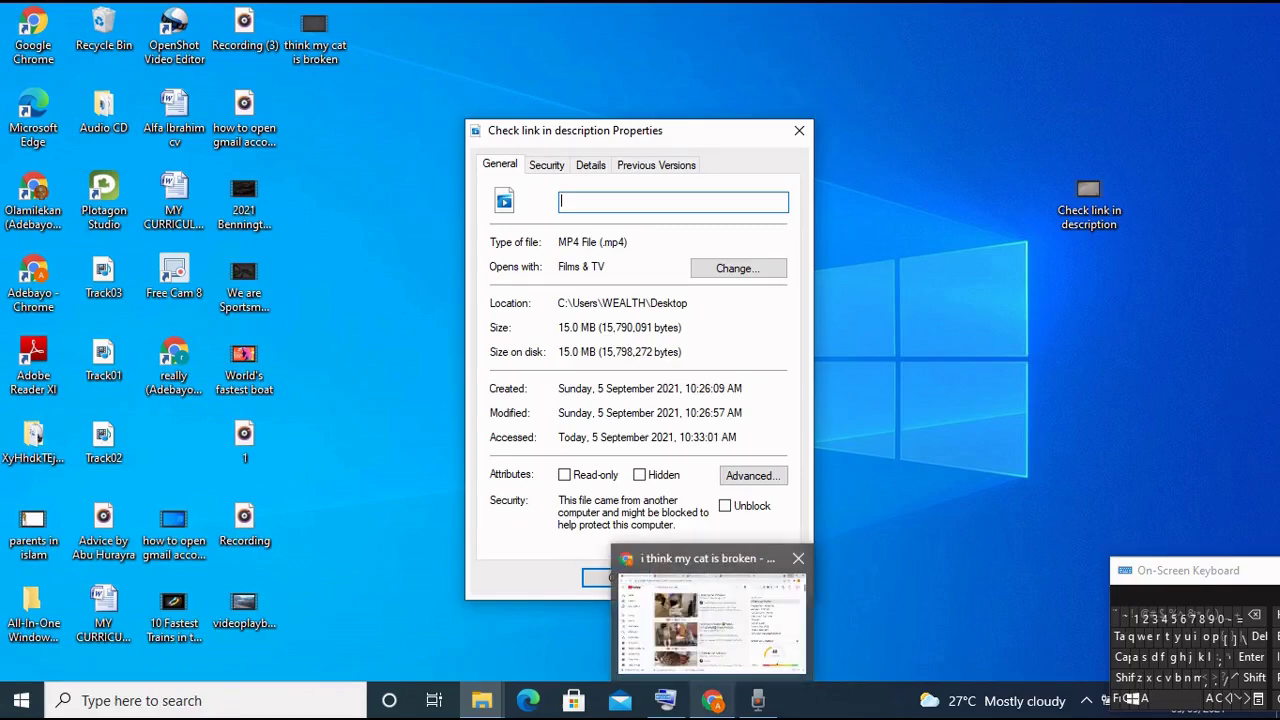
pyautogui.click(714, 615)
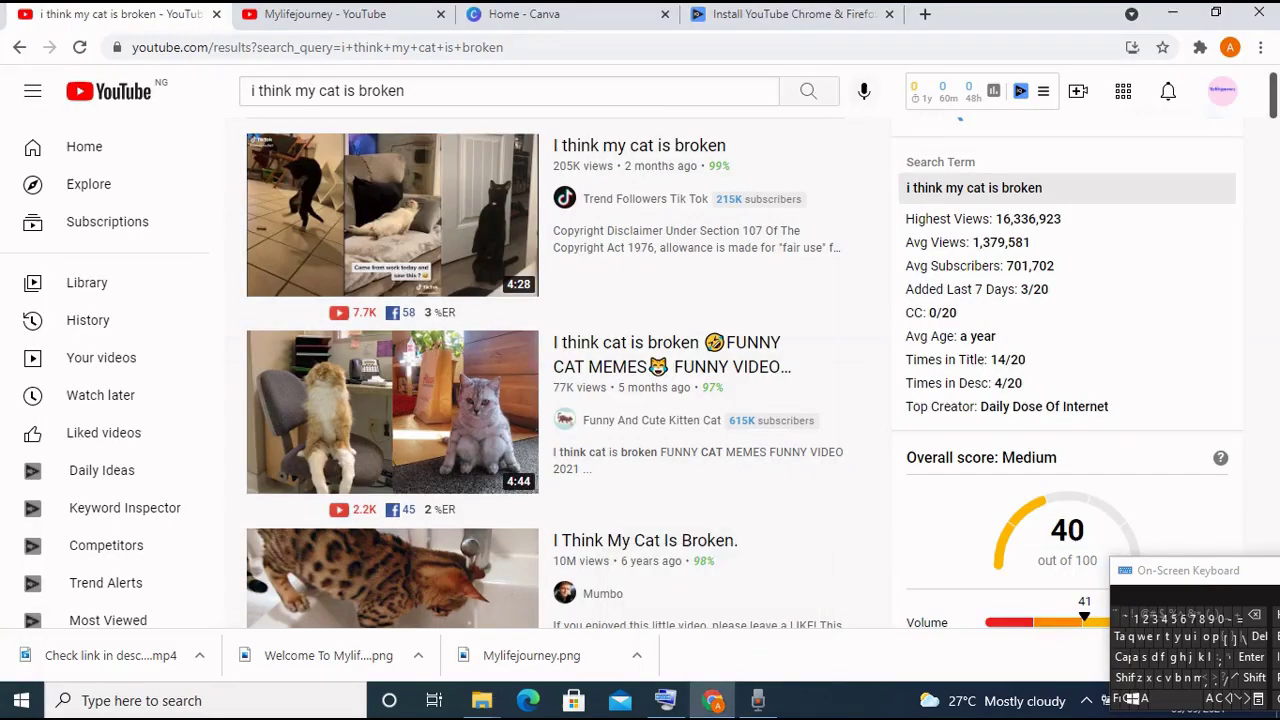
# Remove the leading "i" from the query, search YouTube for "think my cat is broken" and review its vidIQ score and competition.
pyautogui.click(254, 90)
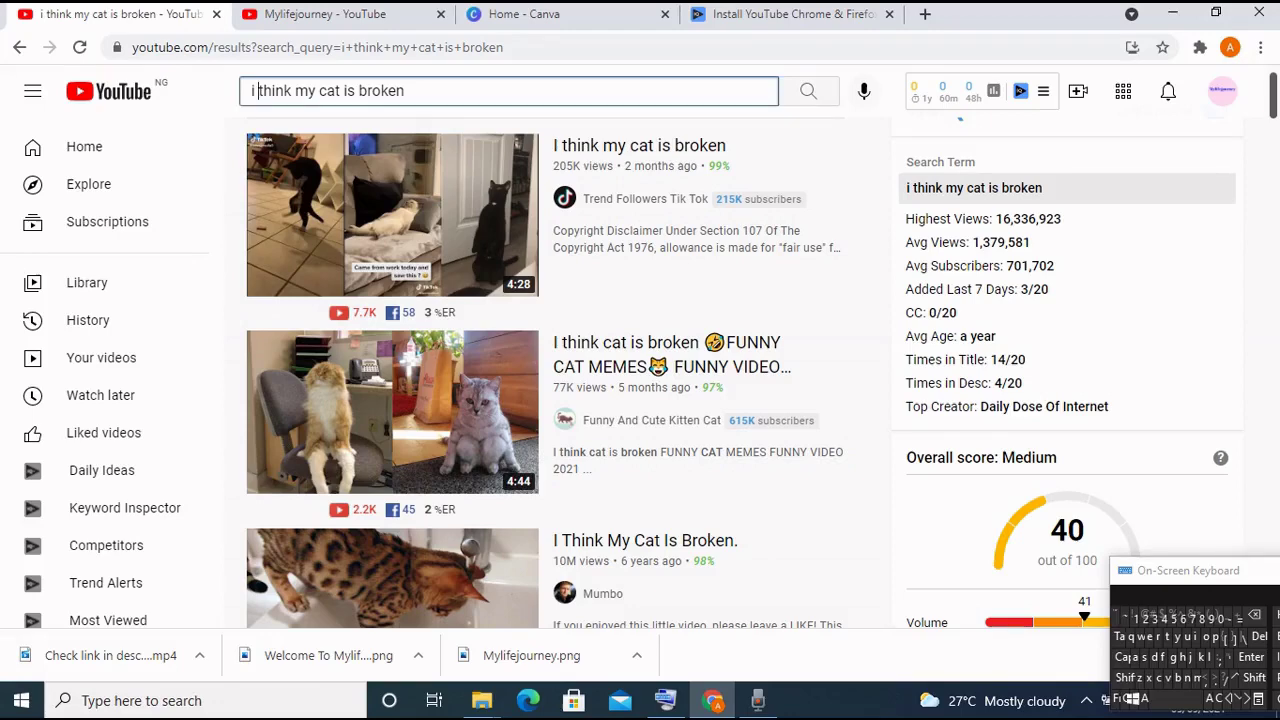
pyautogui.click(1254, 616)
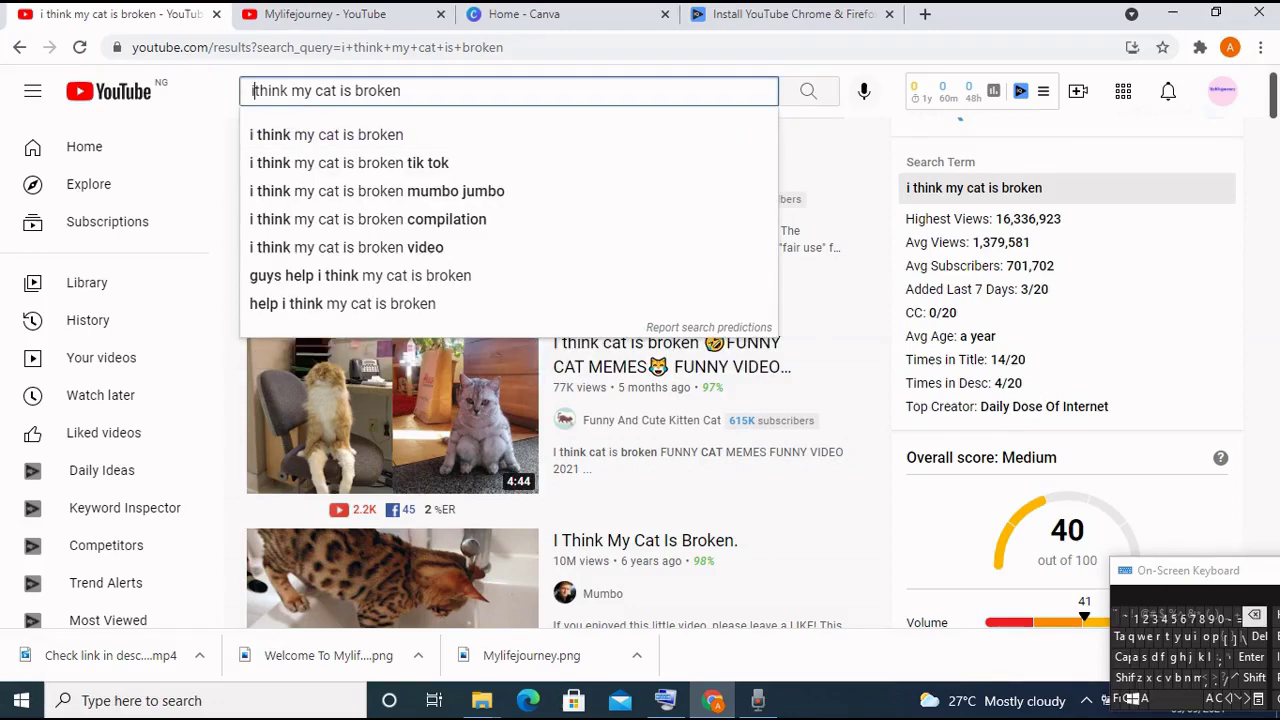
pyautogui.click(1254, 616)
pyautogui.click(808, 91)
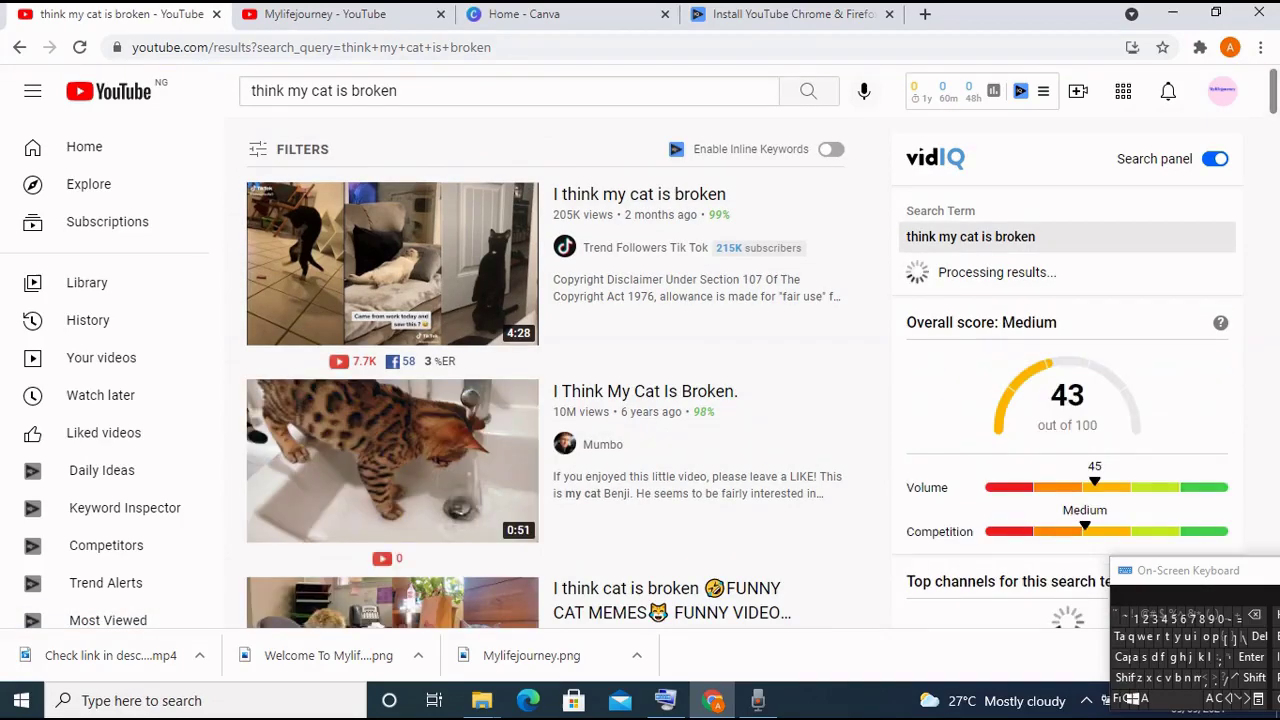
pyautogui.scroll(-2, 640, 370)
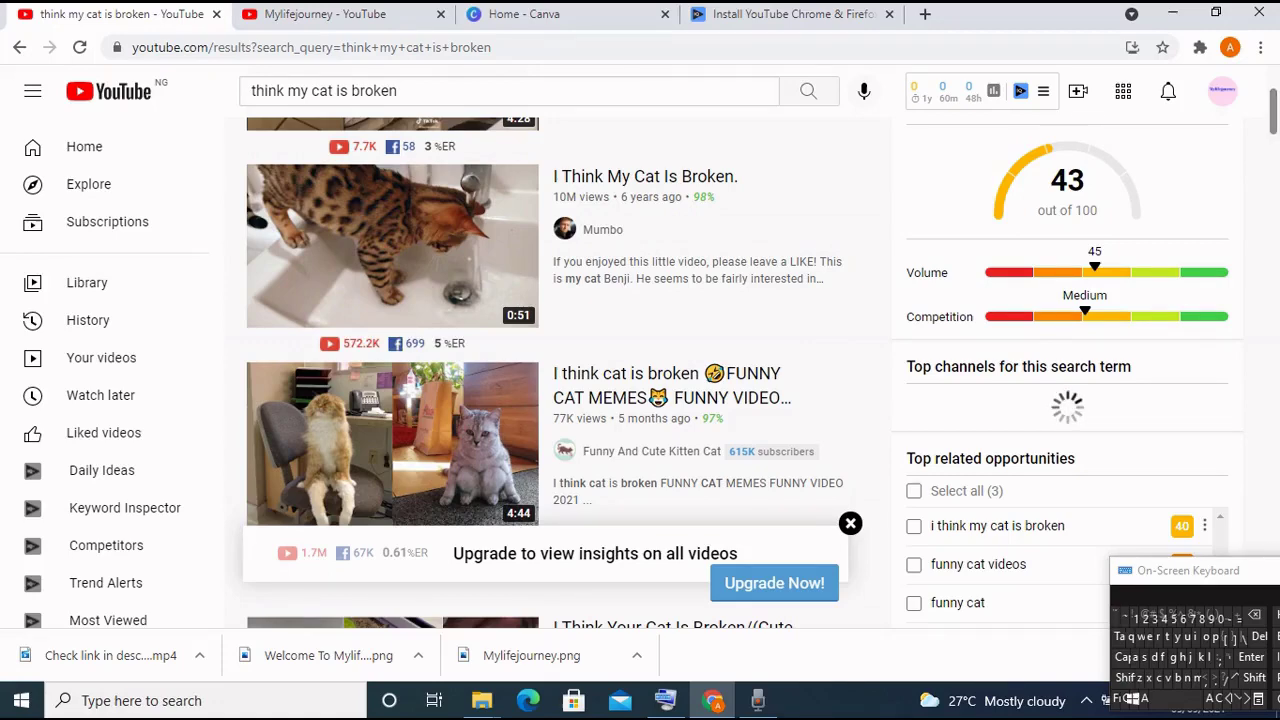
pyautogui.scroll(2, 640, 370)
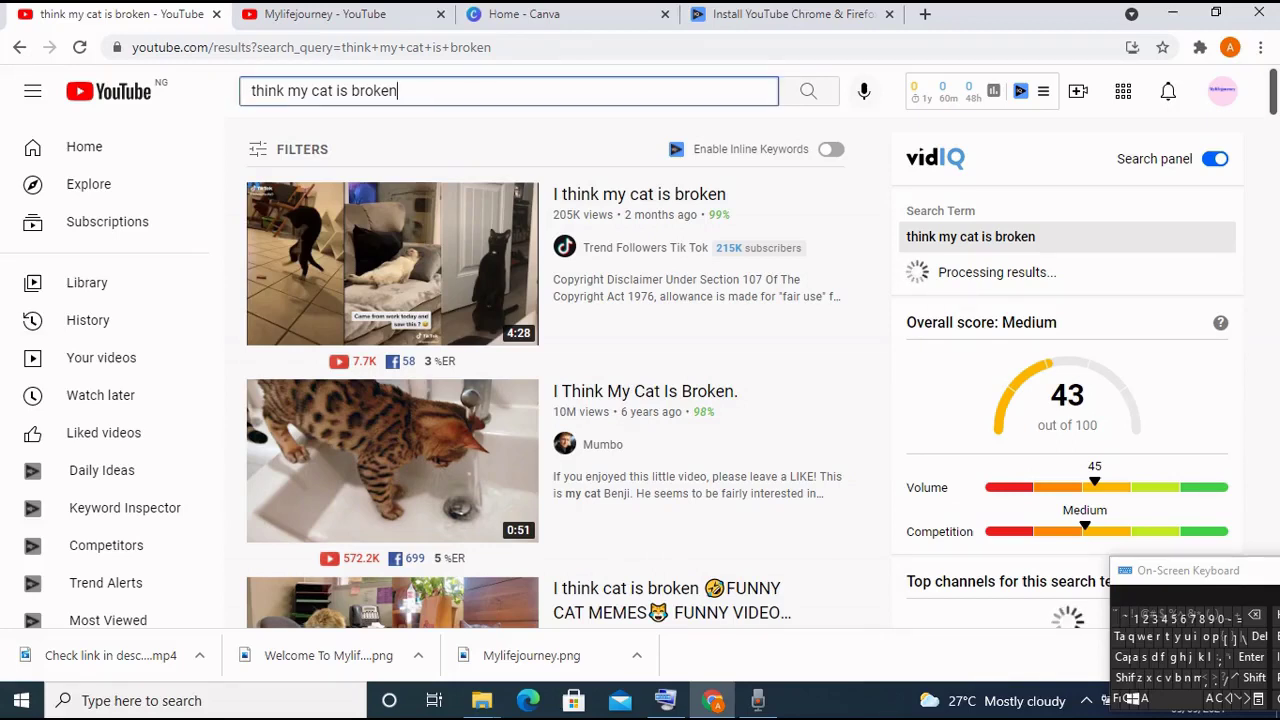
# Copy the whole "think my cat is broken" query from the YouTube search box.
pyautogui.click(398, 90)
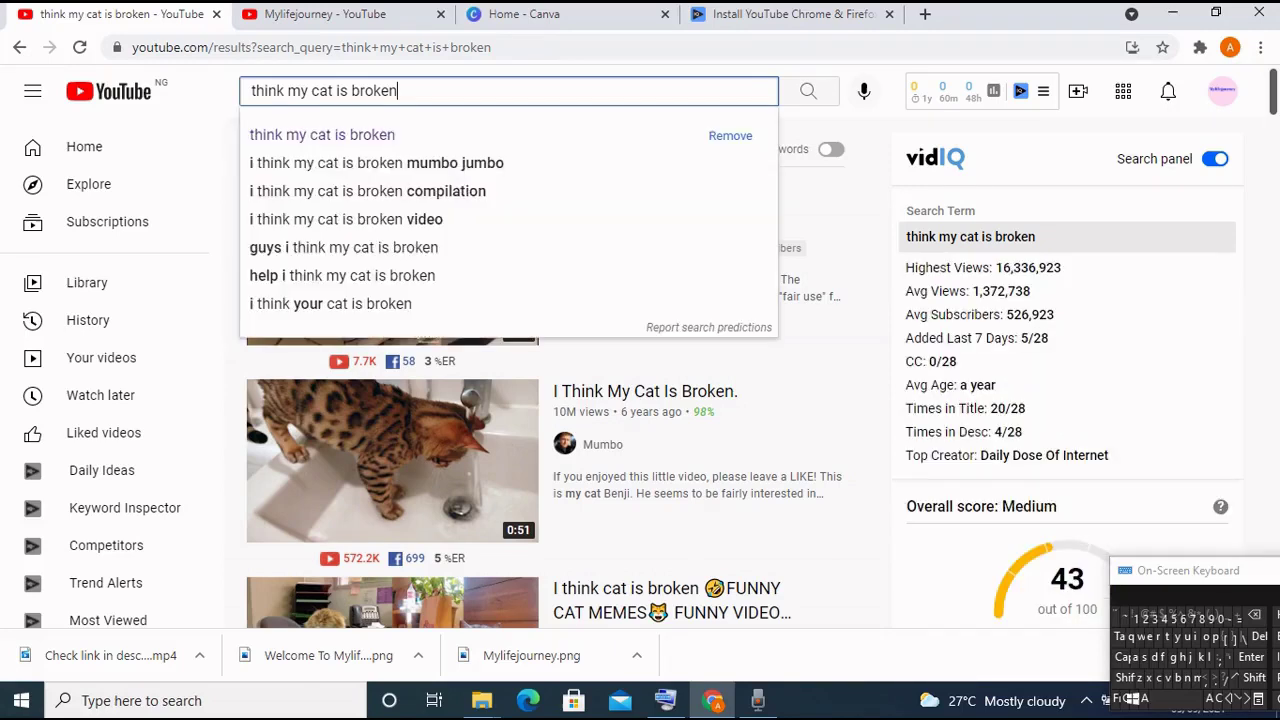
pyautogui.moveTo(398, 90); pyautogui.dragTo(253, 90)
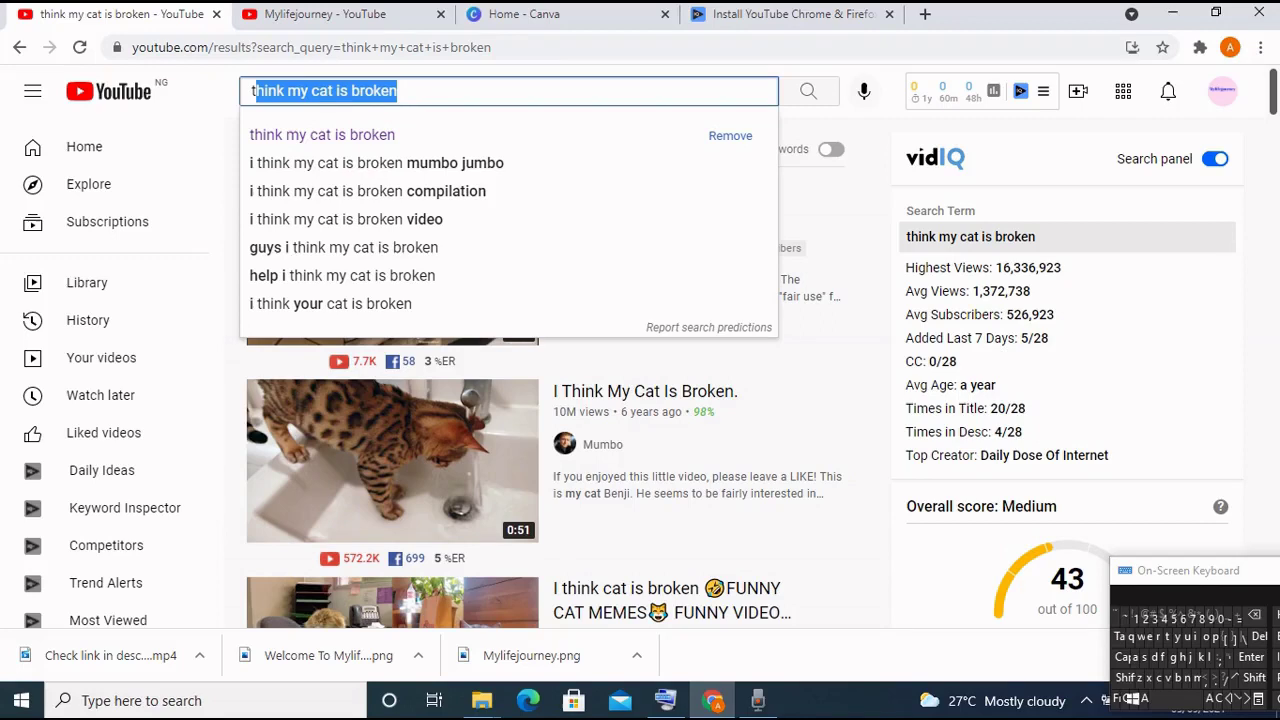
pyautogui.click(253, 90)
pyautogui.moveTo(398, 90); pyautogui.dragTo(250, 90)
pyautogui.rightClick(245, 90)
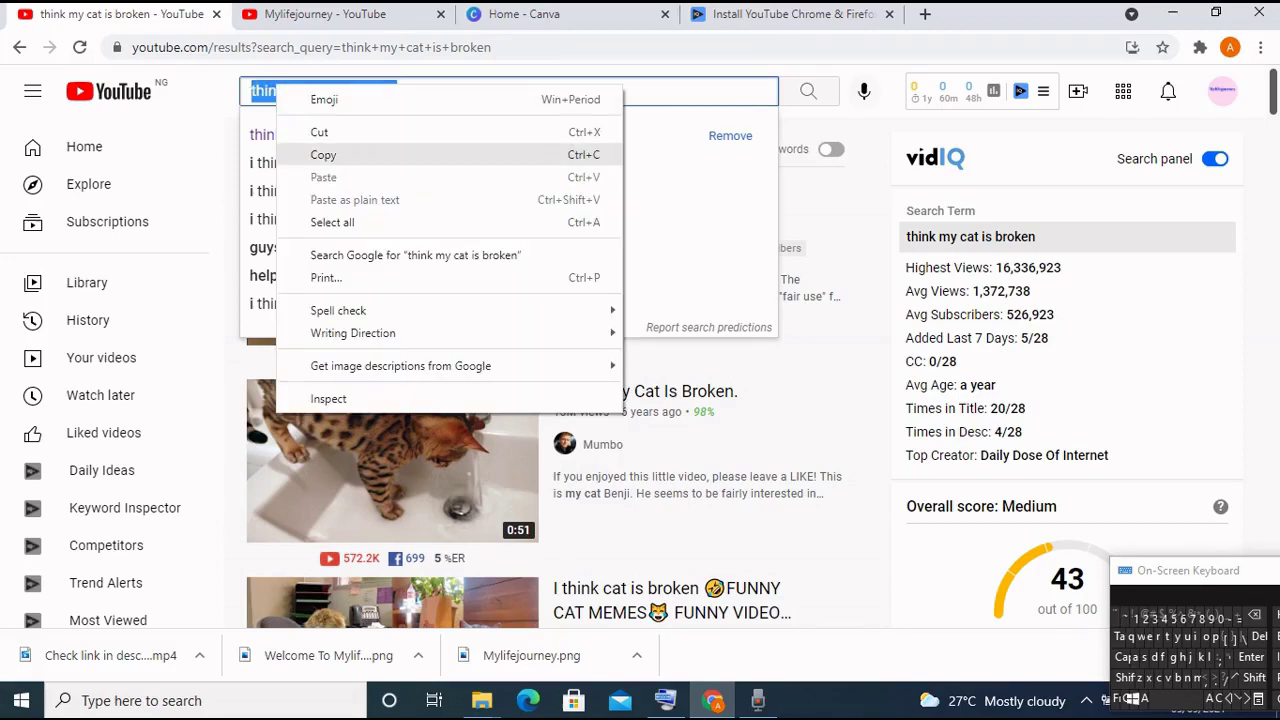
pyautogui.click(300, 154)
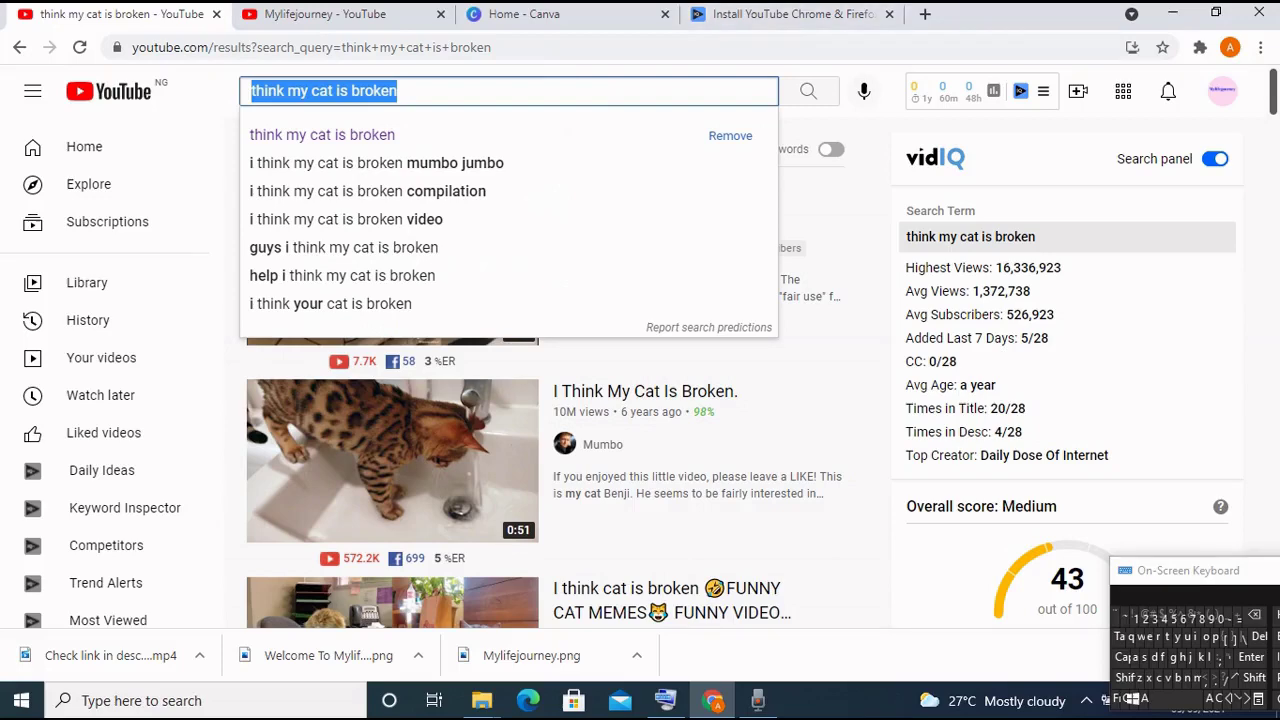
# Return to the video file's properties and enter "think my cat is broken" as its file name.
pyautogui.click(1173, 14)
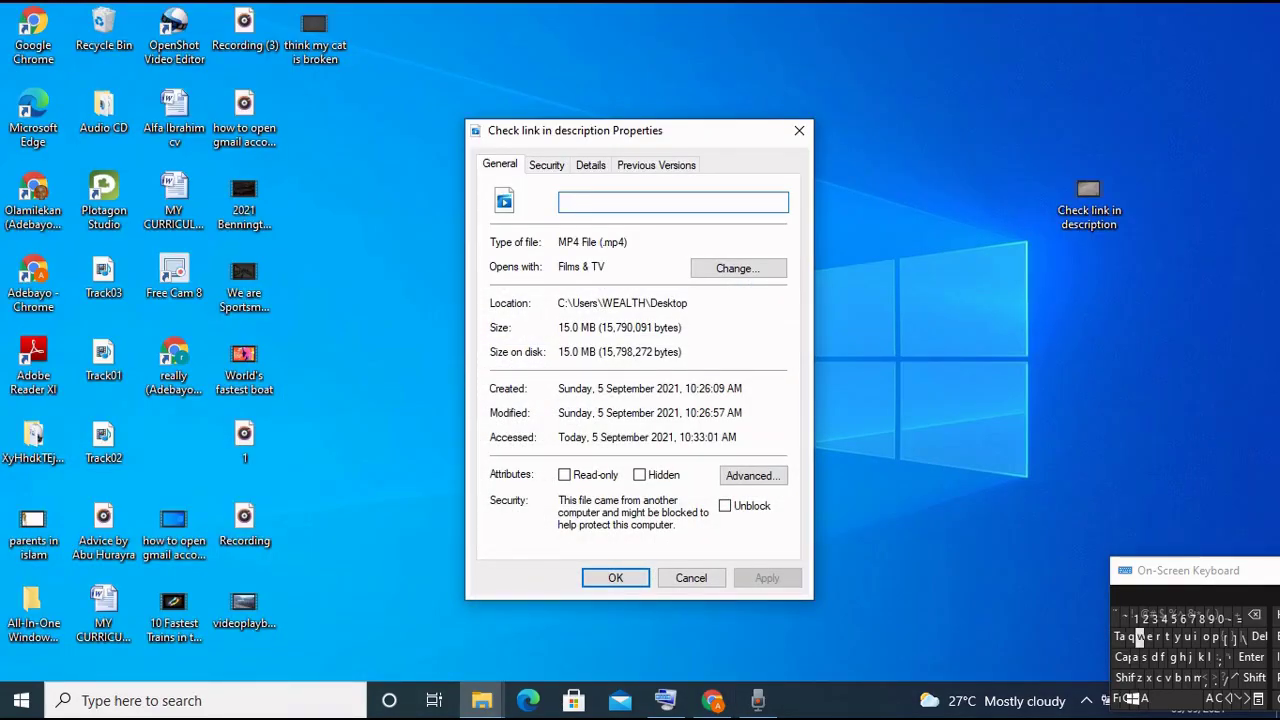
pyautogui.click(1167, 637)
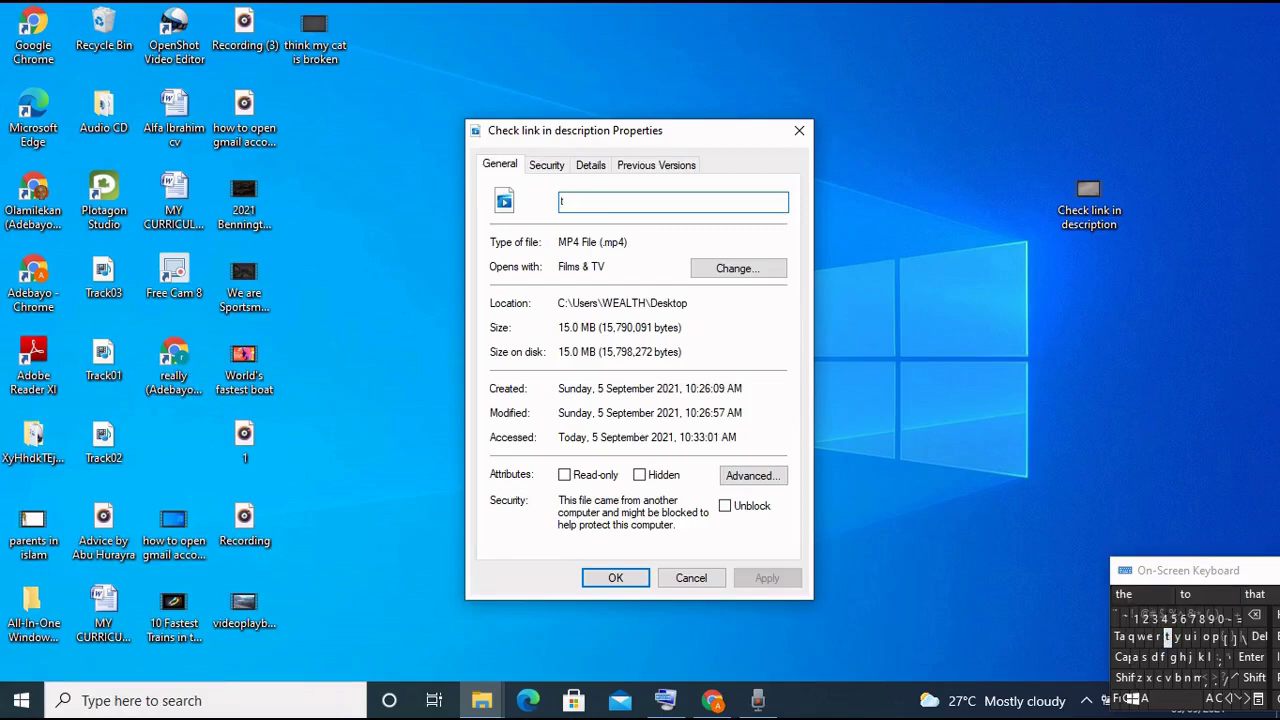
pyautogui.click(1182, 658)
pyautogui.click(1196, 638)
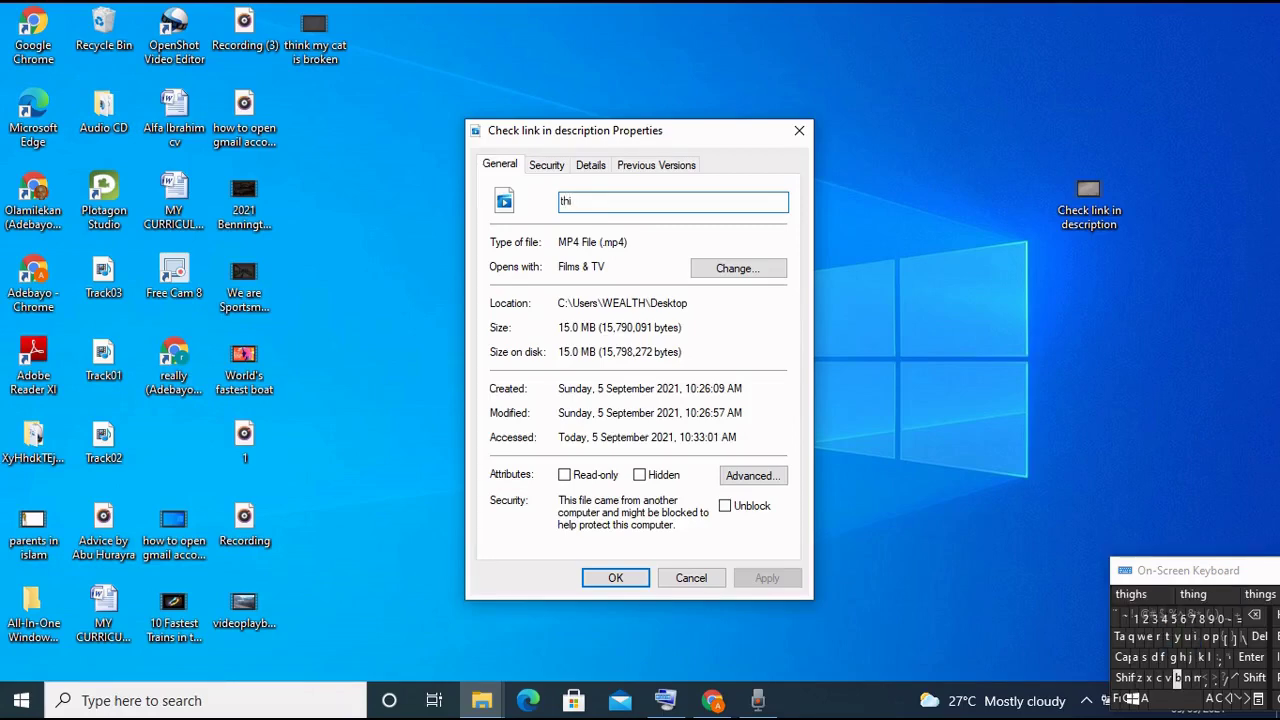
pyautogui.click(1187, 678)
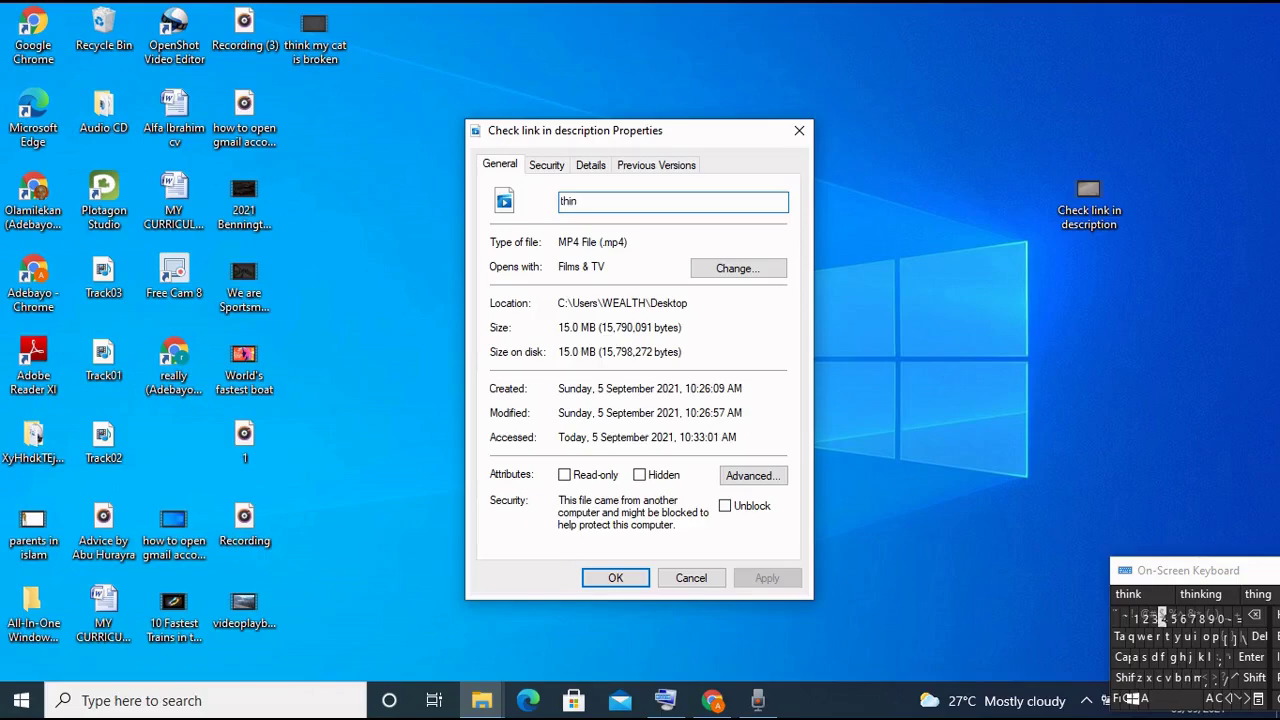
pyautogui.click(1128, 594)
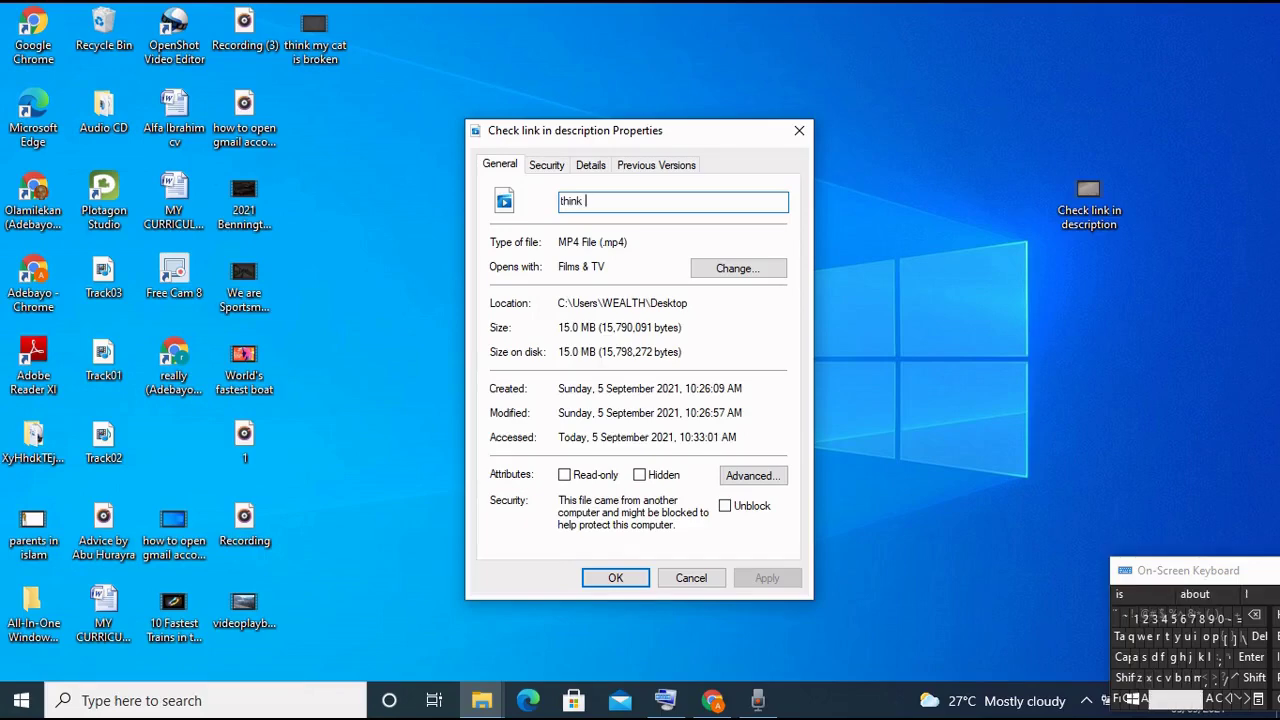
pyautogui.click(1196, 678)
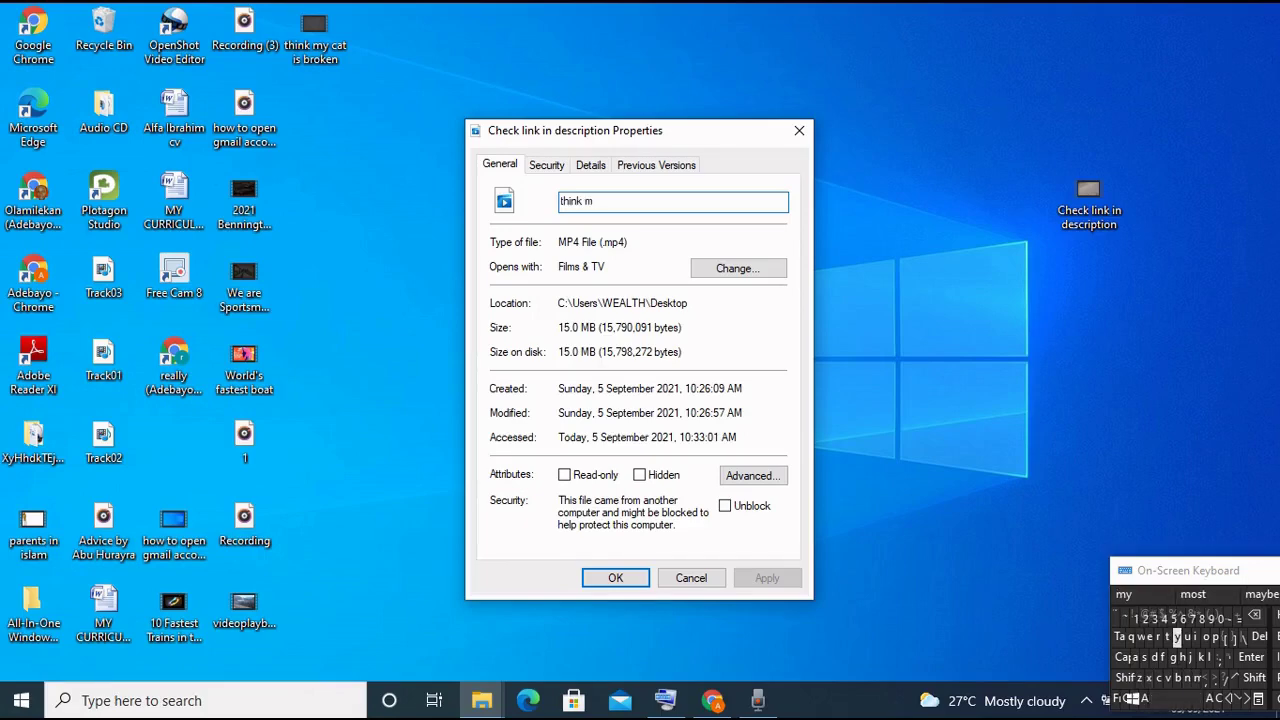
pyautogui.click(1177, 637)
pyautogui.click(1176, 698)
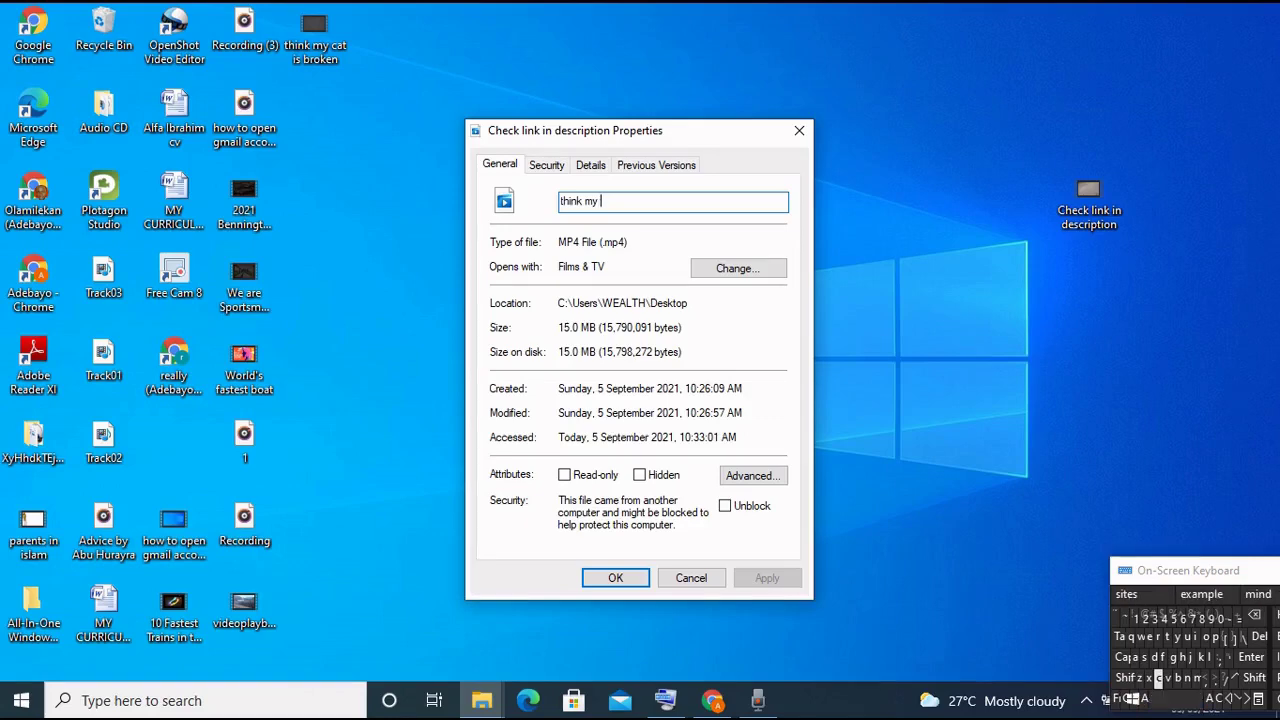
pyautogui.click(1158, 677)
pyautogui.click(1134, 657)
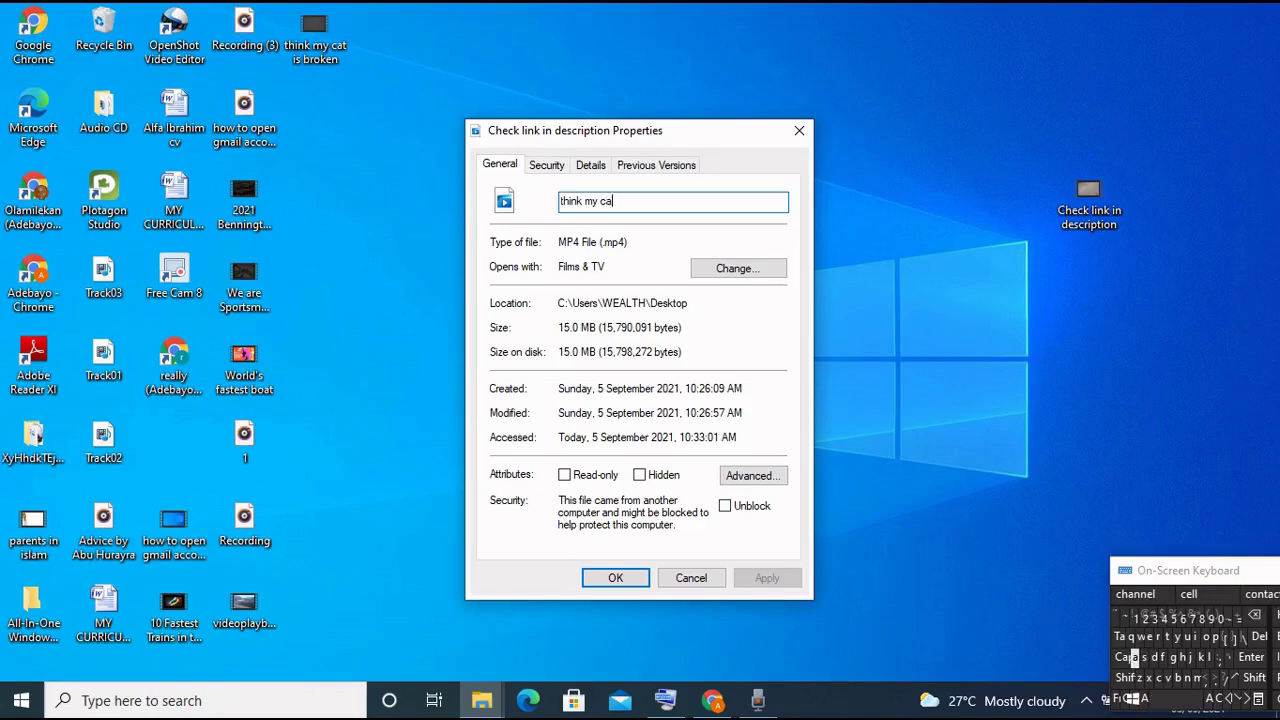
pyautogui.click(1167, 637)
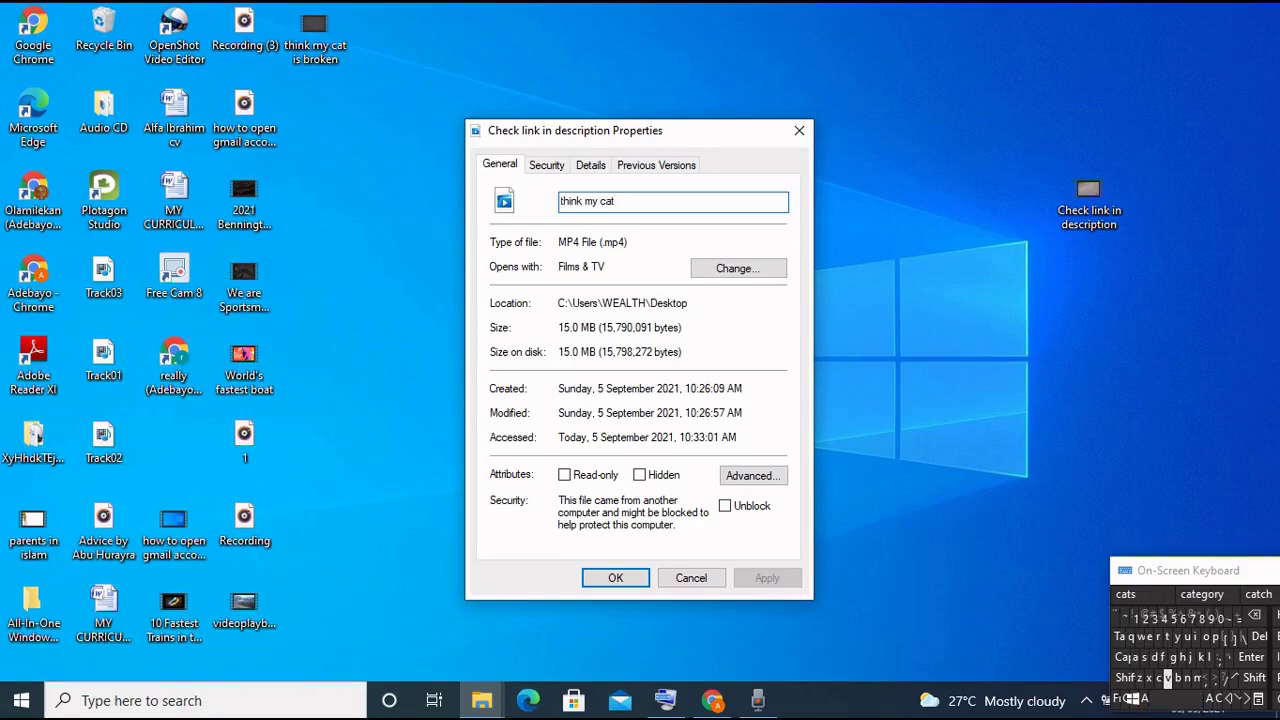
pyautogui.click(1176, 698)
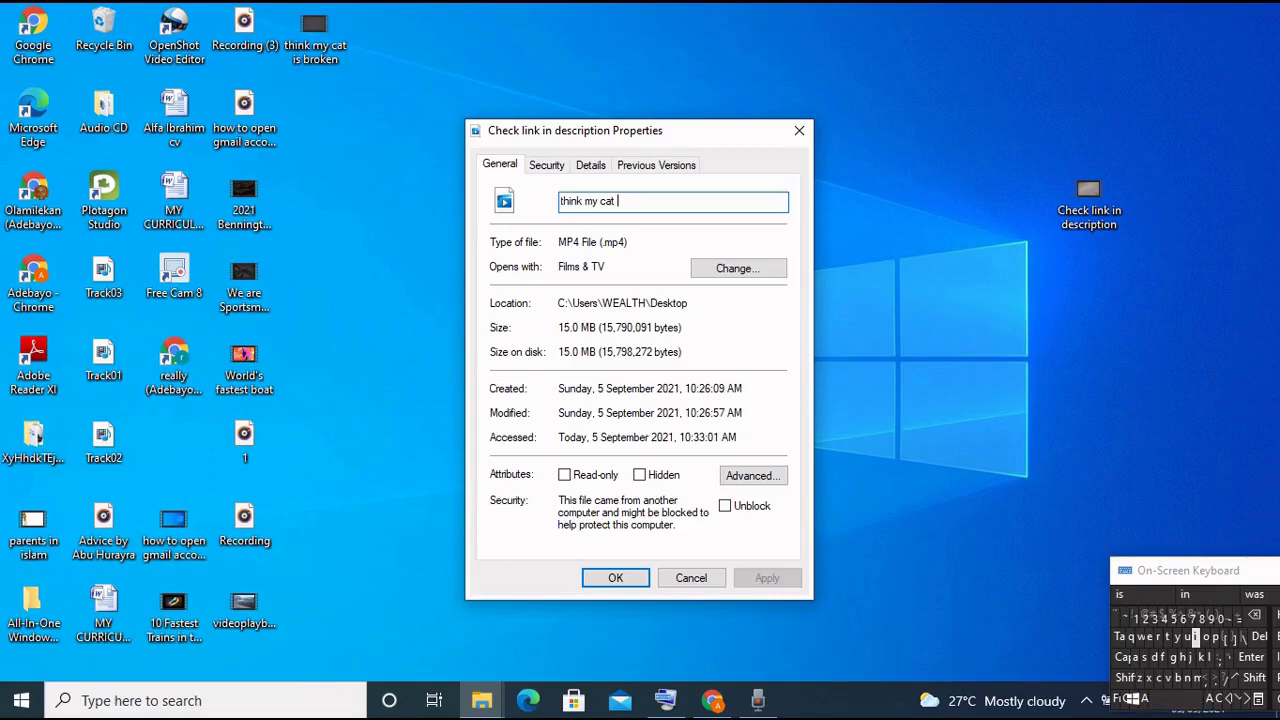
pyautogui.click(1194, 637)
pyautogui.click(1144, 657)
pyautogui.click(1176, 698)
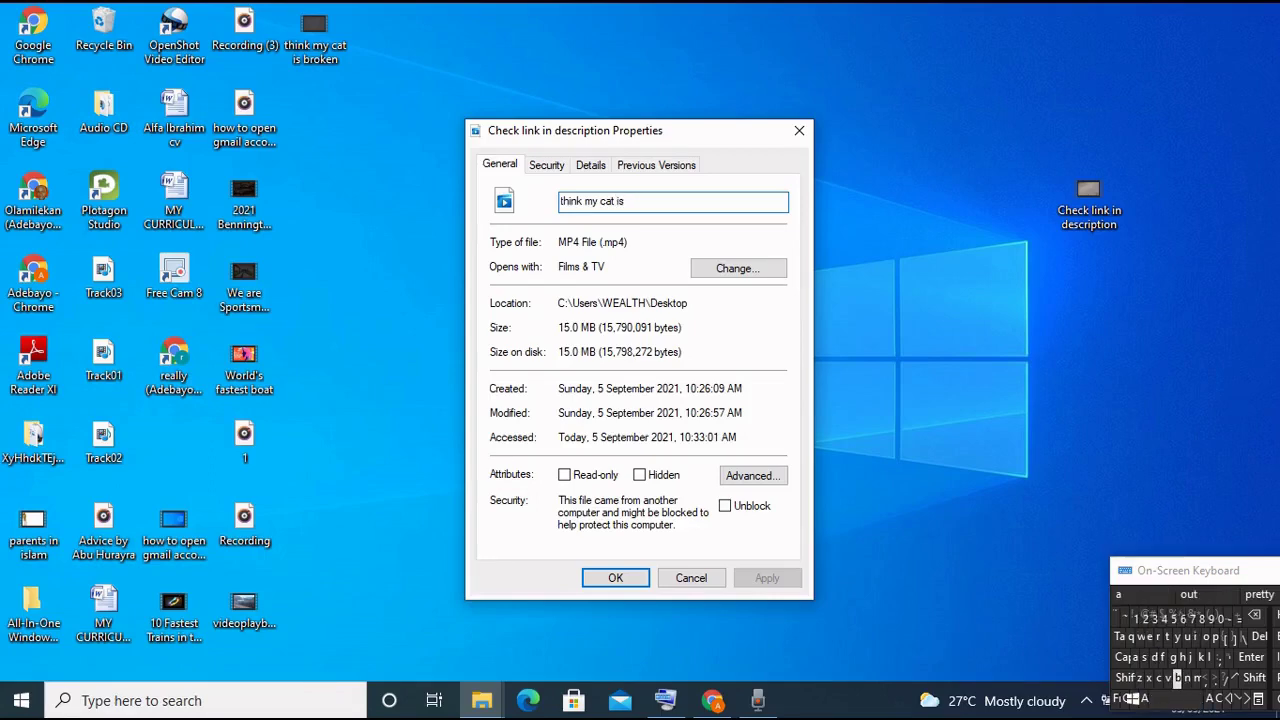
pyautogui.click(1177, 677)
pyautogui.click(1158, 637)
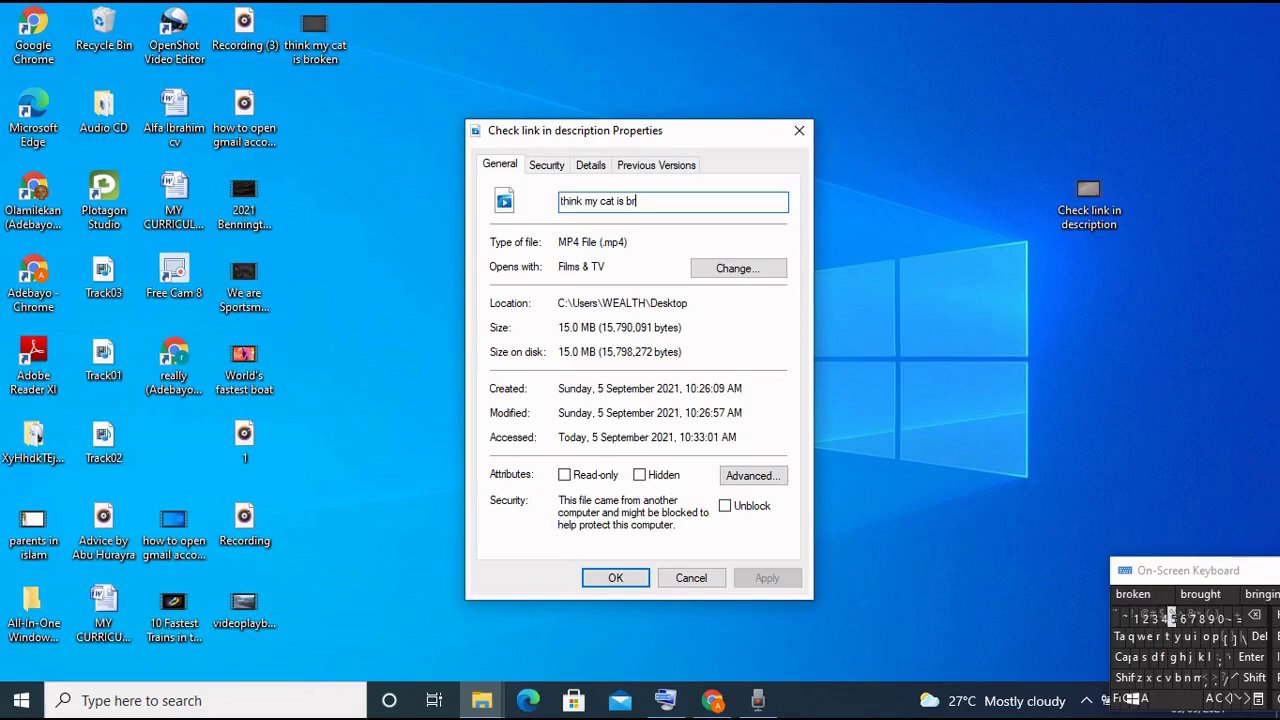
pyautogui.click(1137, 594)
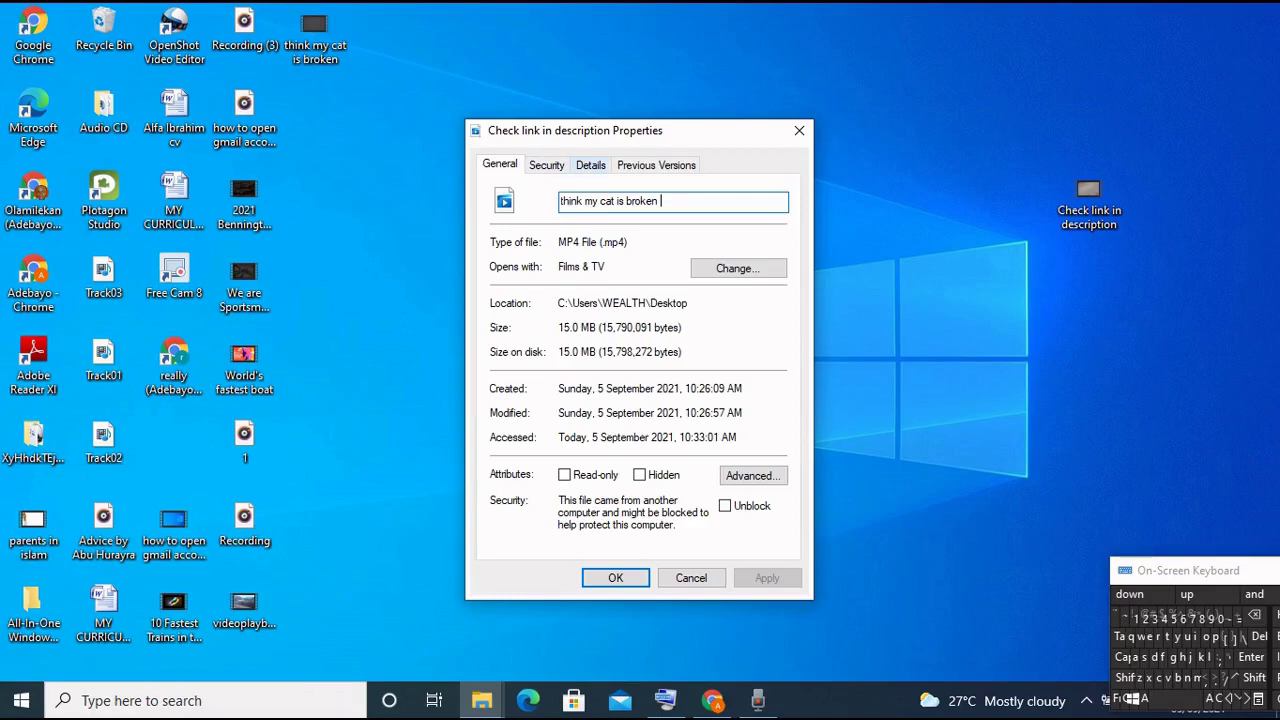
# In the video file's details, give it a four-star rating and set the subtitle to "think my cat is broken".
pyautogui.click(590, 165)
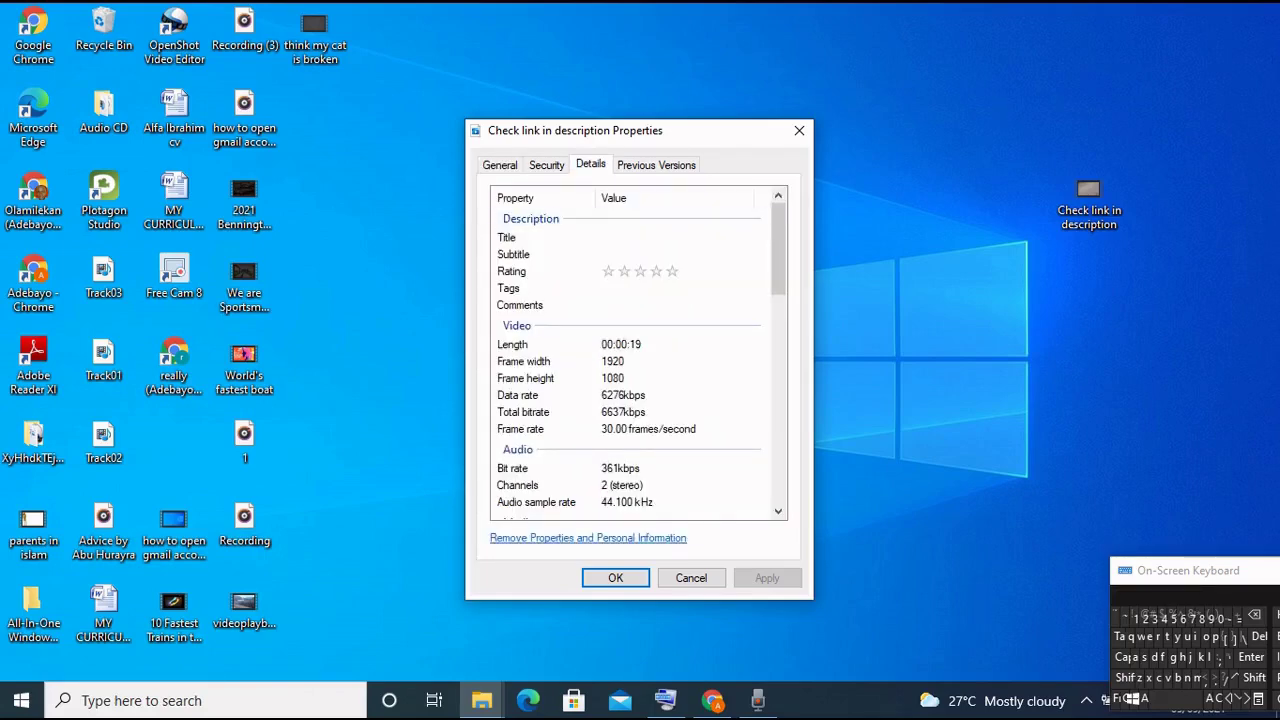
pyautogui.click(540, 271)
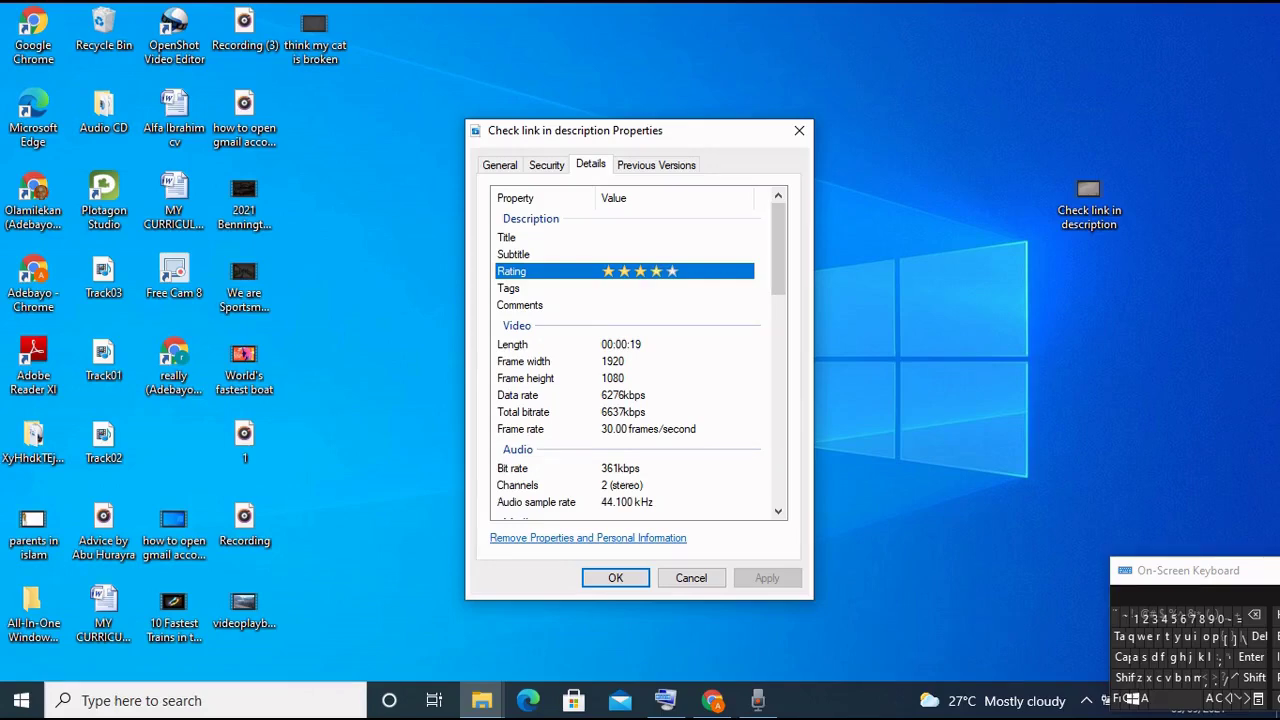
pyautogui.click(660, 254)
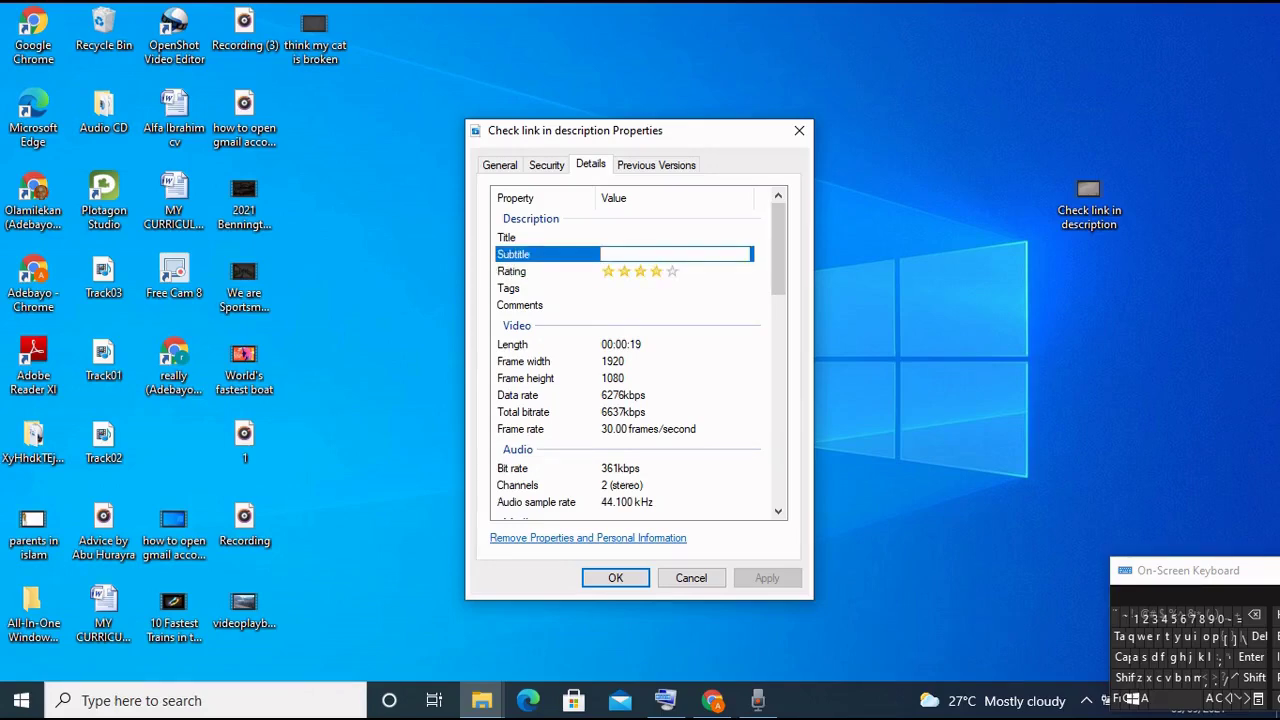
pyautogui.rightClick(613, 253)
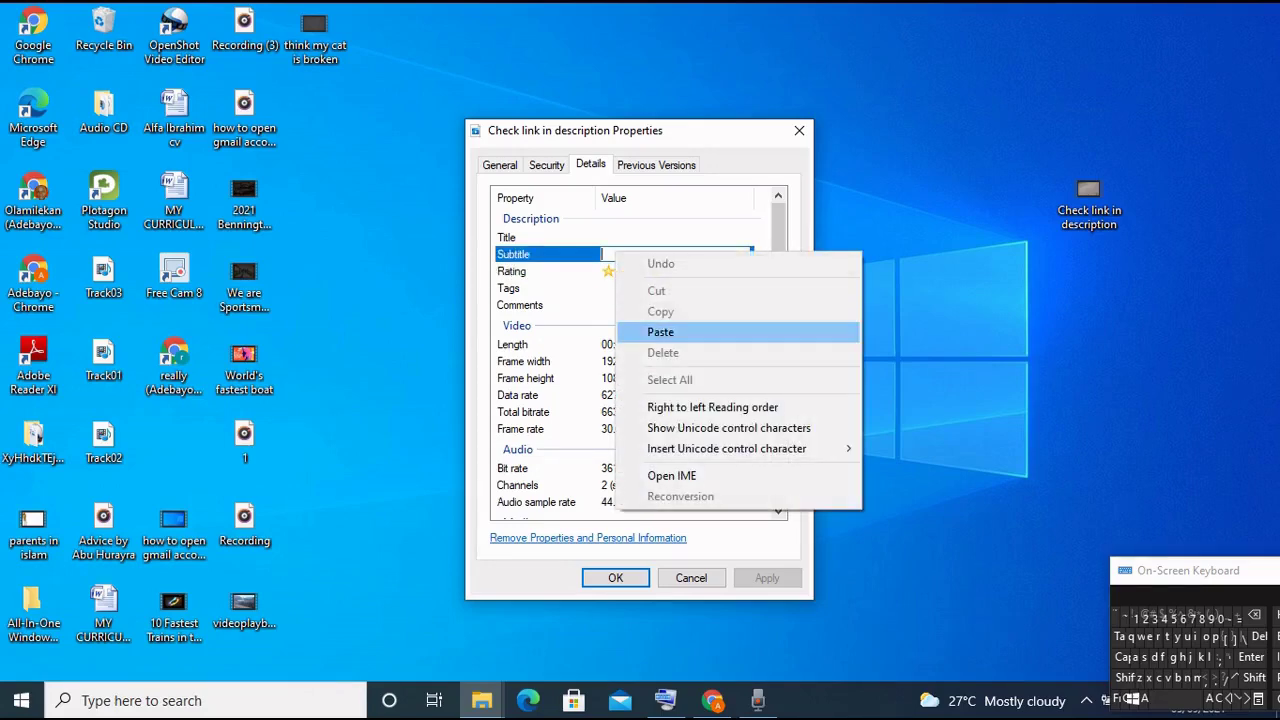
pyautogui.click(660, 331)
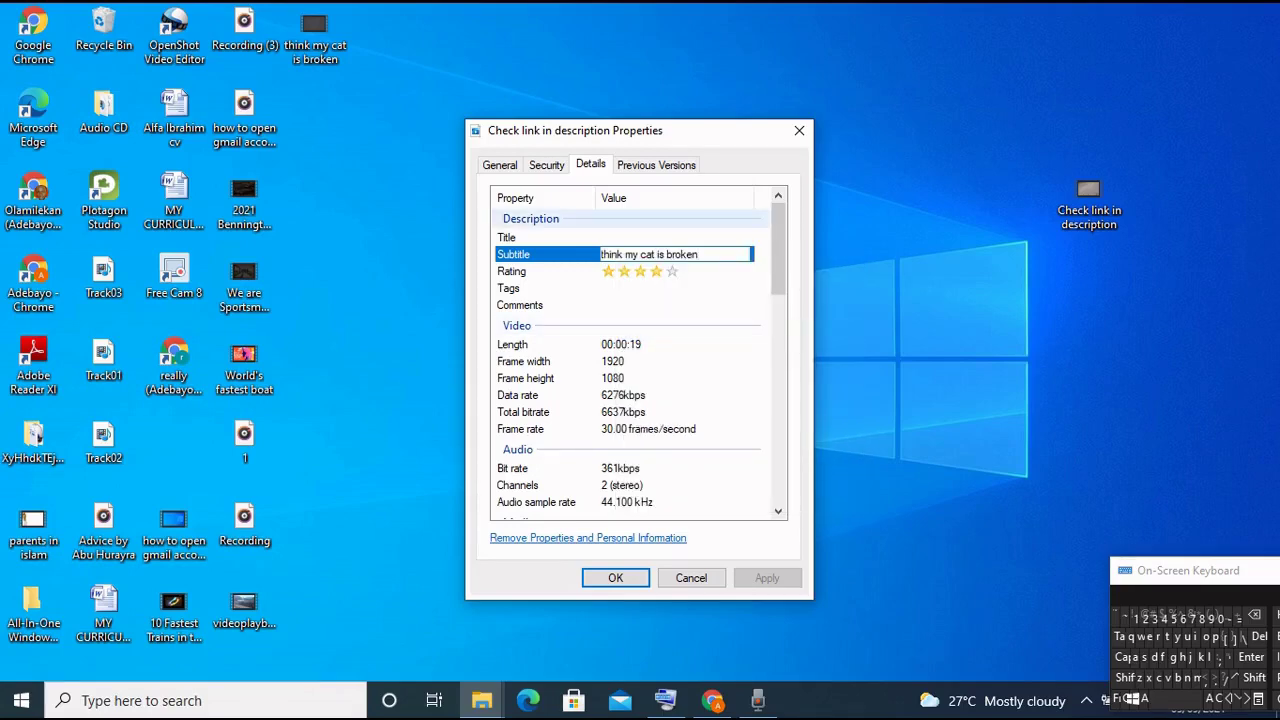
# Set the video file's title to "think my cat is broken" and open its Tags property for editing.
pyautogui.click(620, 237)
pyautogui.rightClick(620, 235)
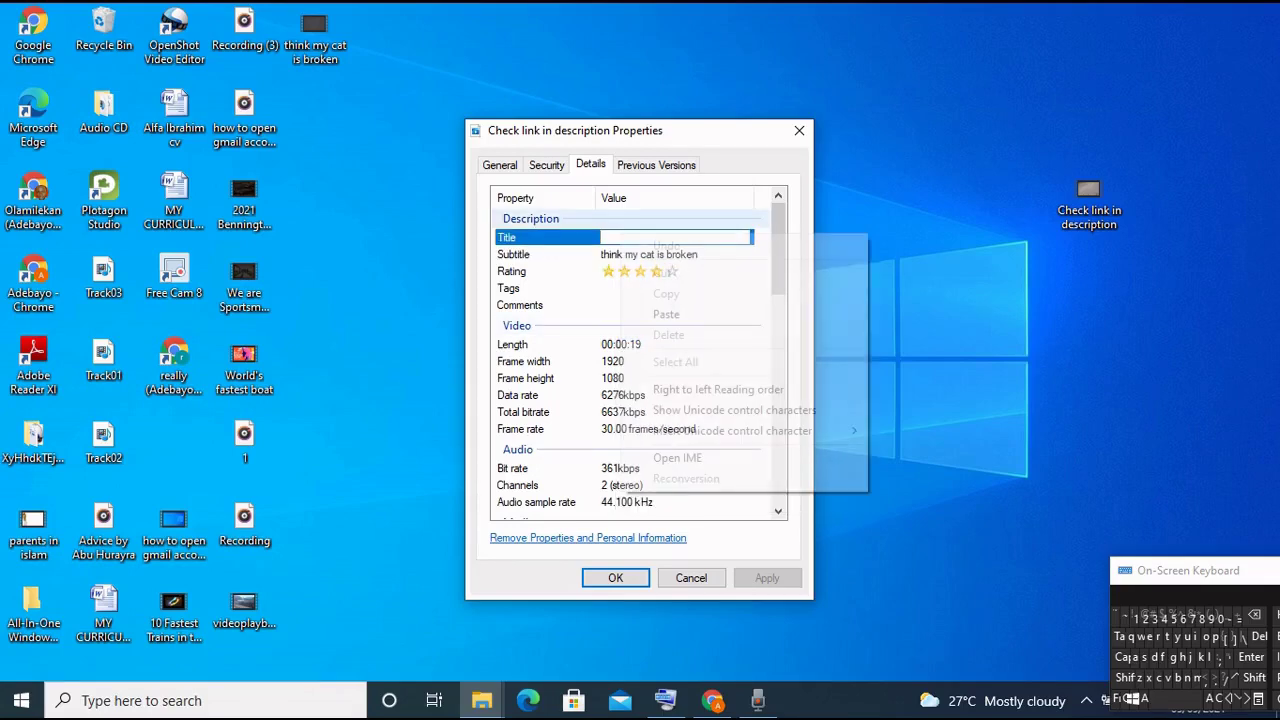
pyautogui.click(666, 314)
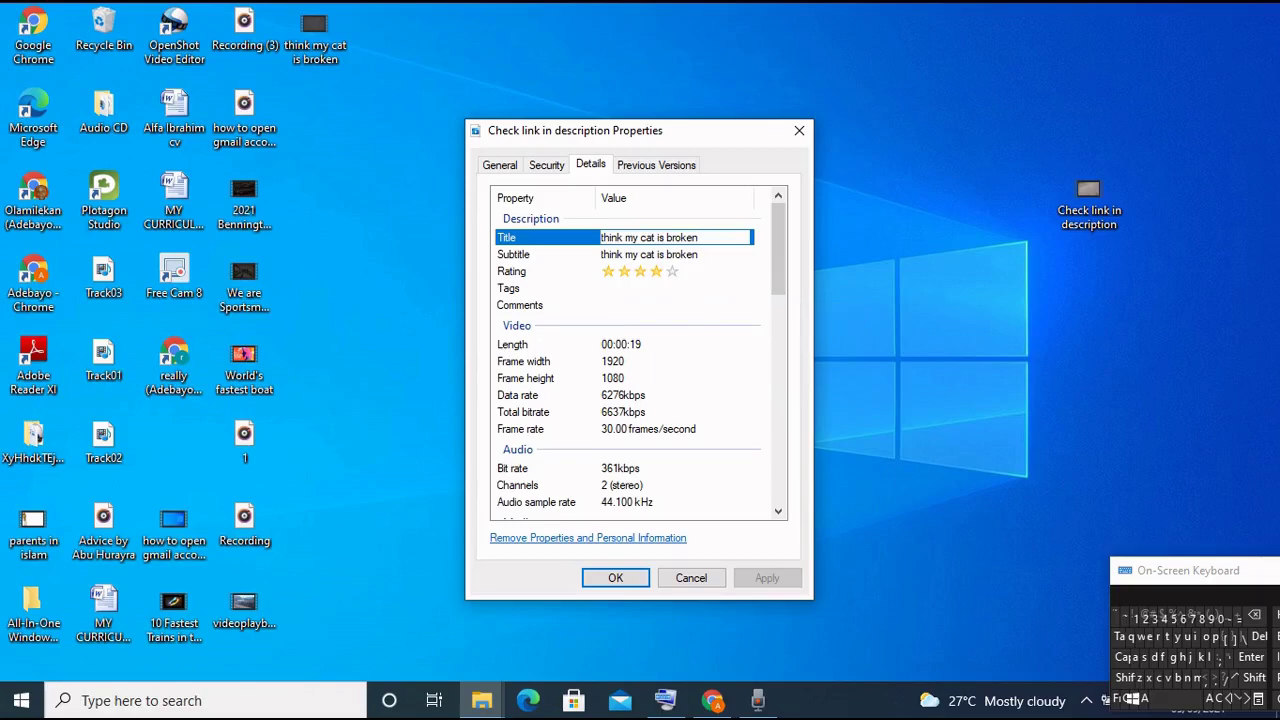
pyautogui.click(640, 305)
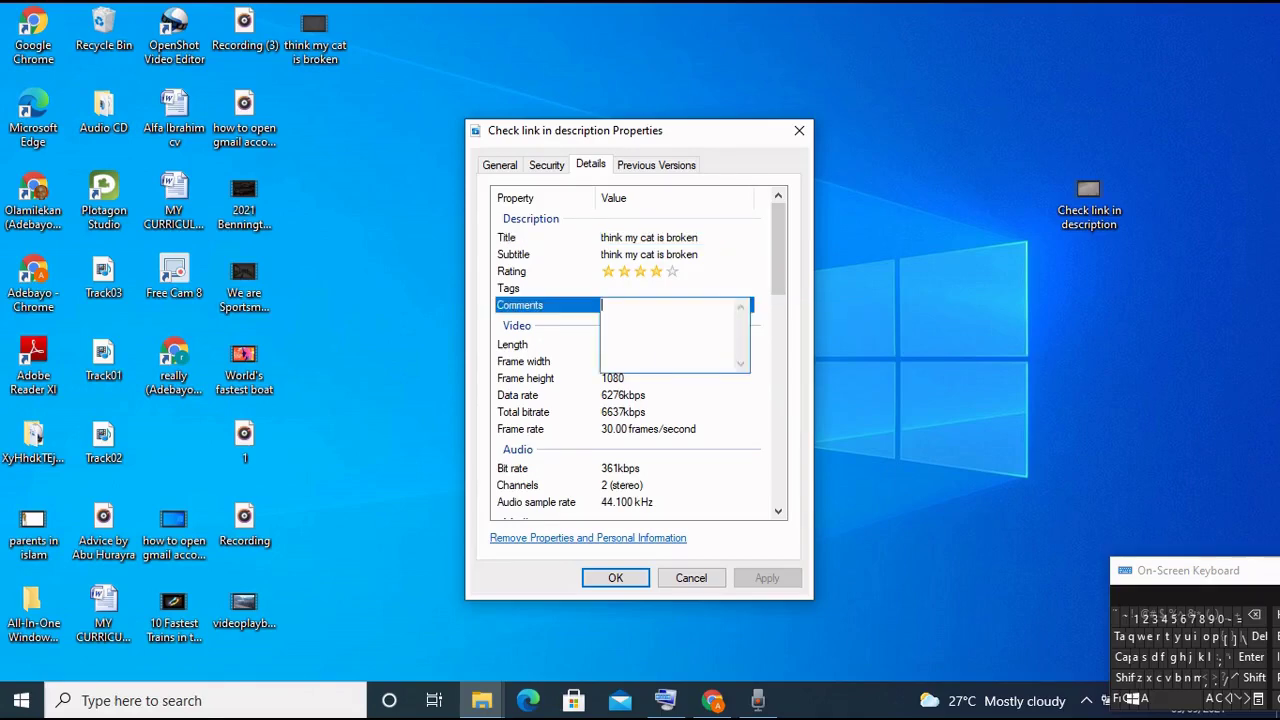
pyautogui.click(640, 288)
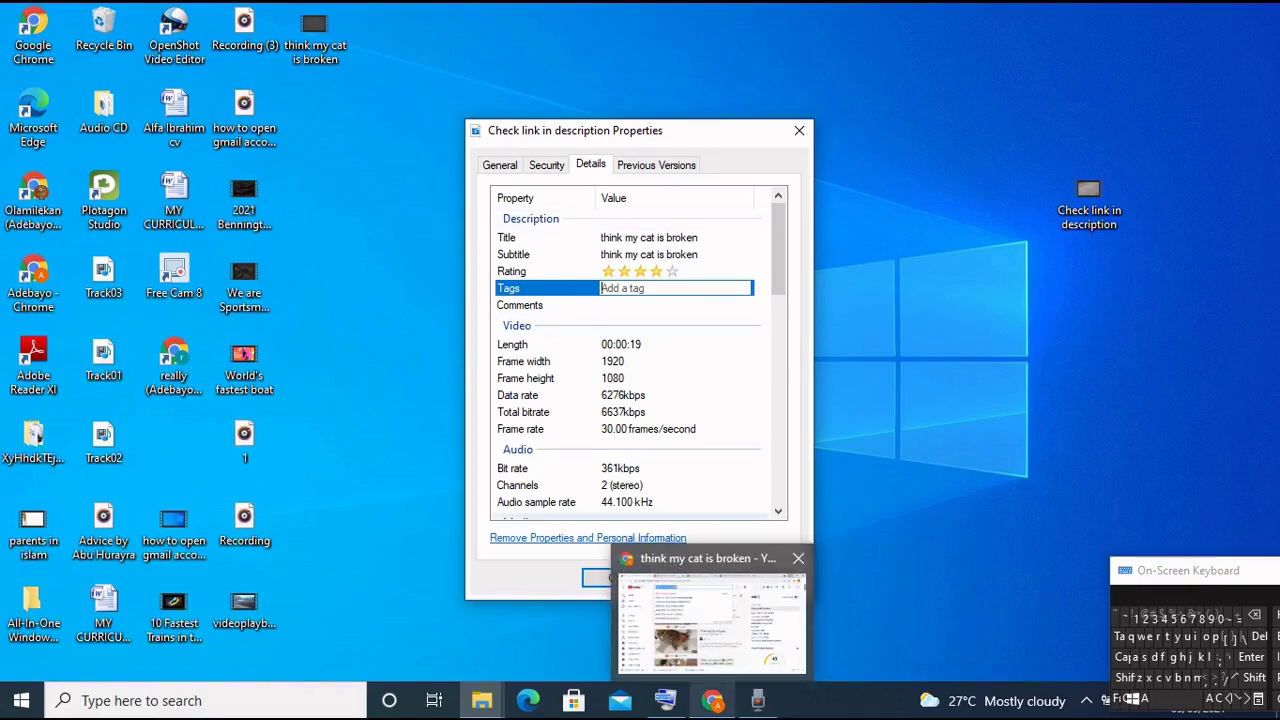
# Switch to Chrome and open the recent text file keywordio_longtail_keywords.txt in Notepad.
pyautogui.click(712, 700)
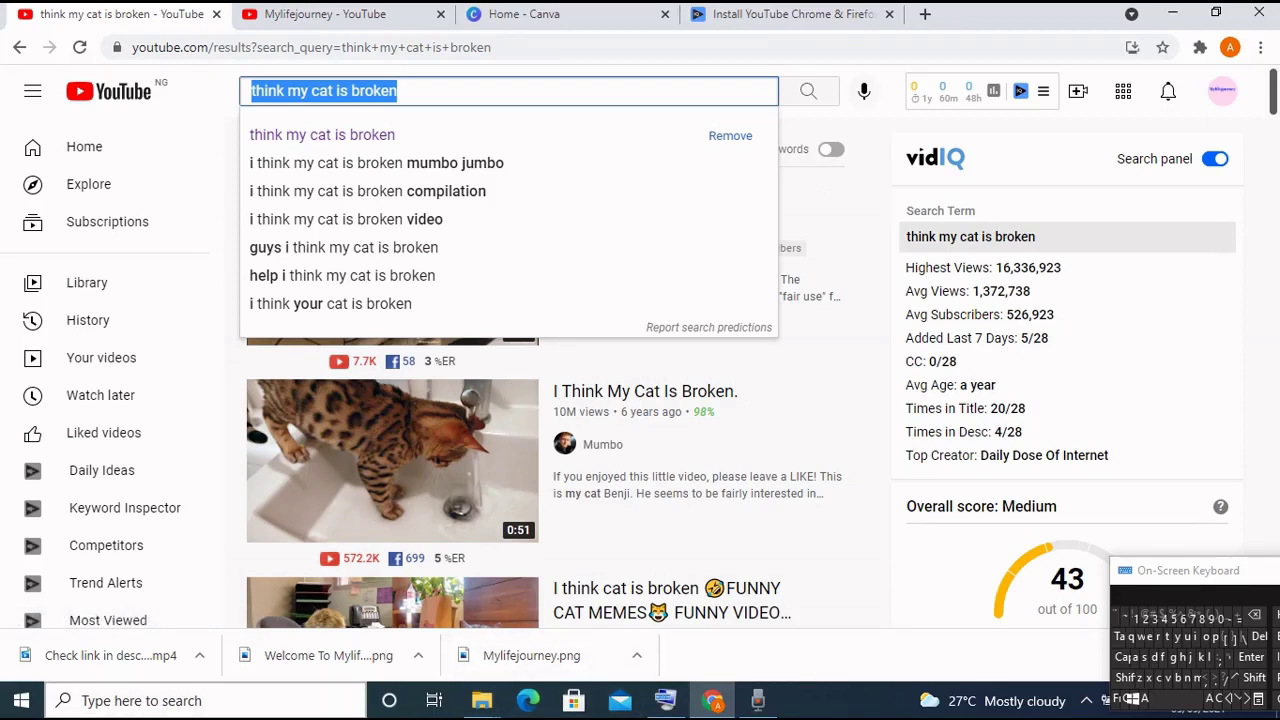
pyautogui.click(200, 700)
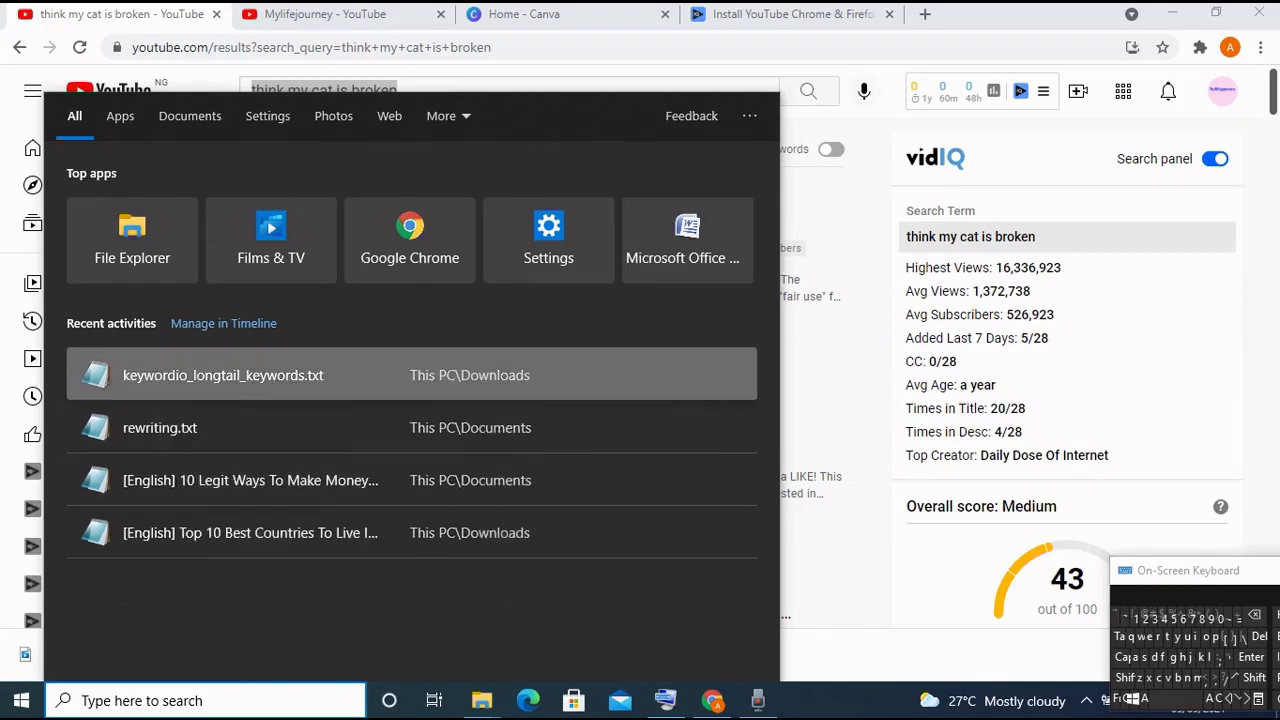
pyautogui.press('Return')
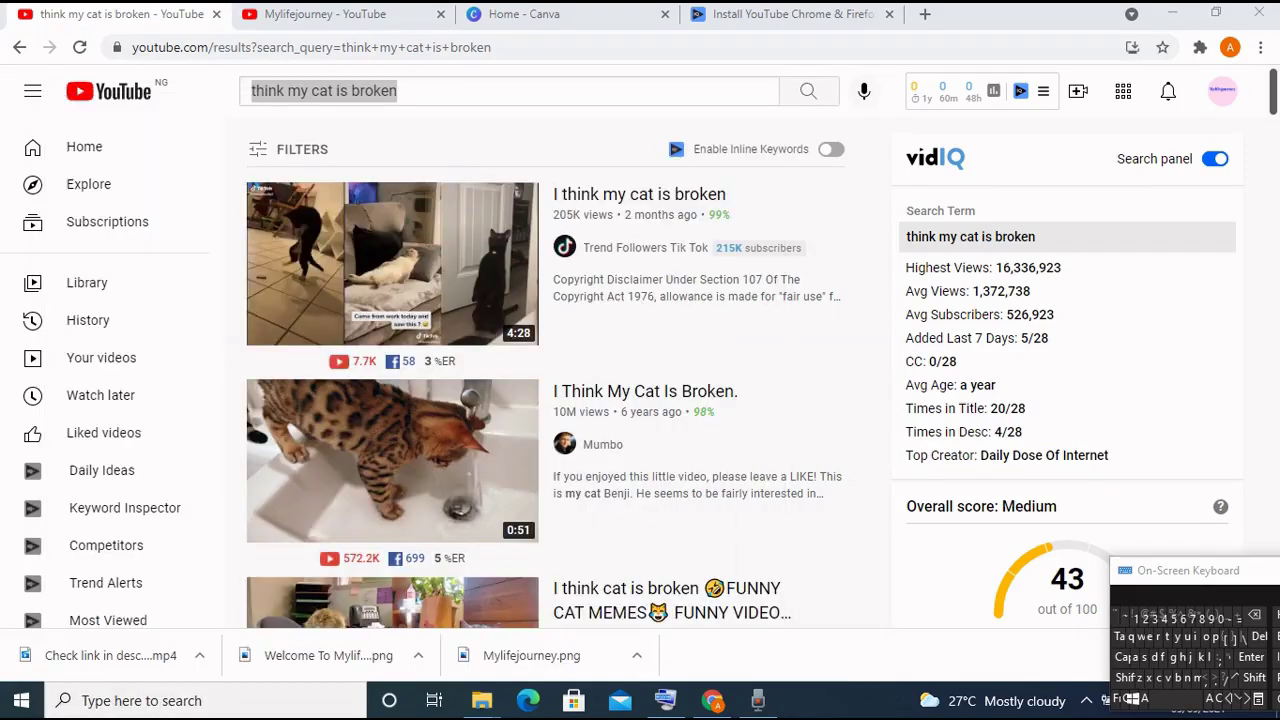
# Arrange the Notepad keyword file and a reduced Chrome window side by side on the desktop.
pyautogui.moveTo(600, 128); pyautogui.dragTo(987, 96)
pyautogui.hotkey('alt', 'Tab')
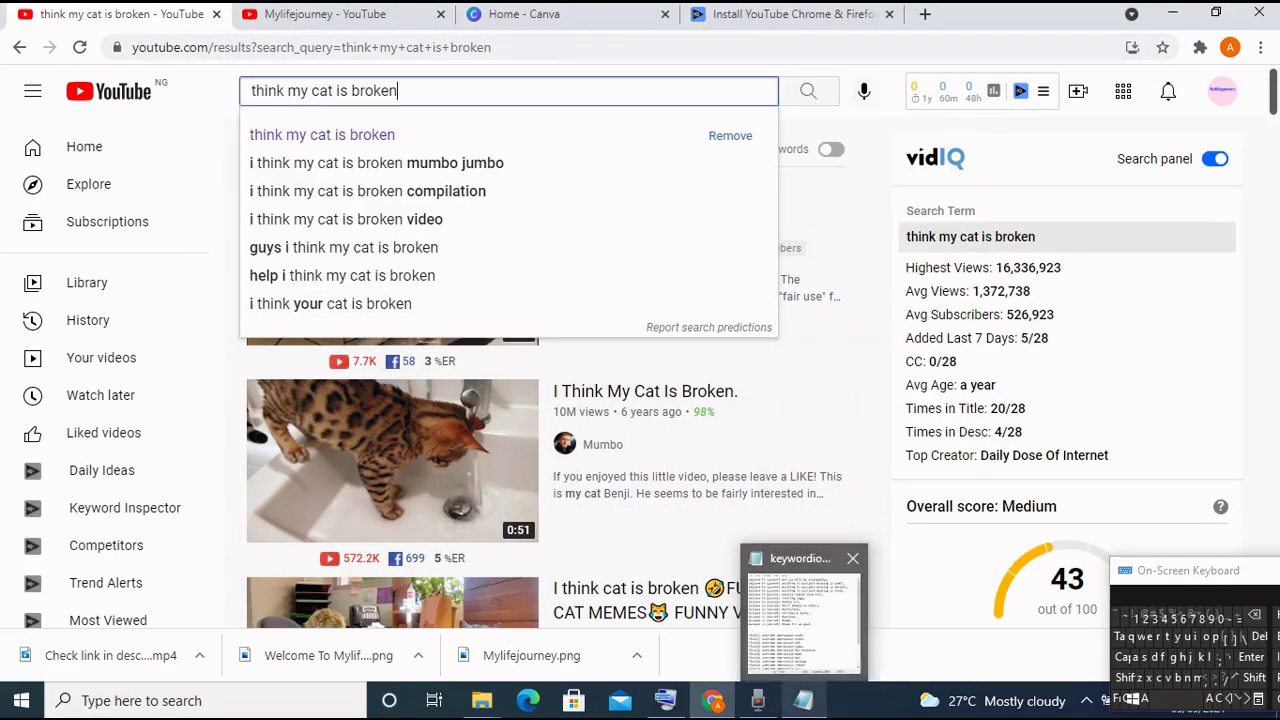
pyautogui.click(1216, 13)
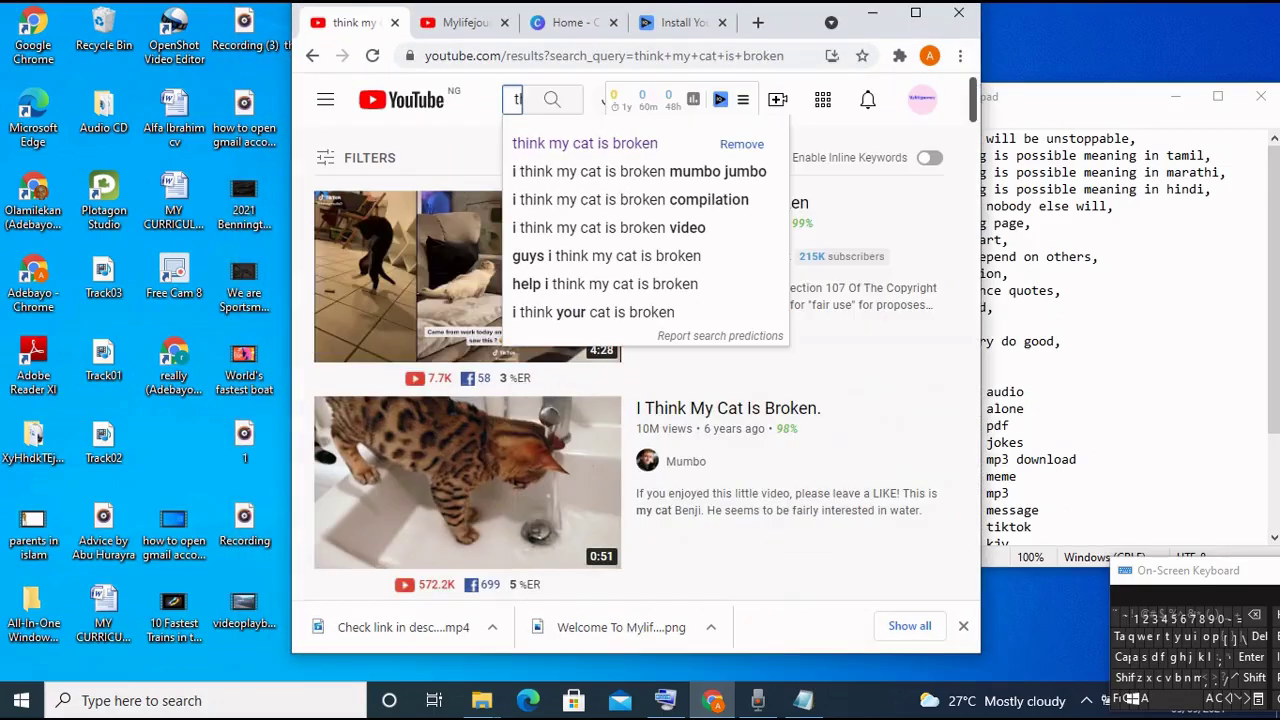
pyautogui.moveTo(790, 22); pyautogui.dragTo(525, 37)
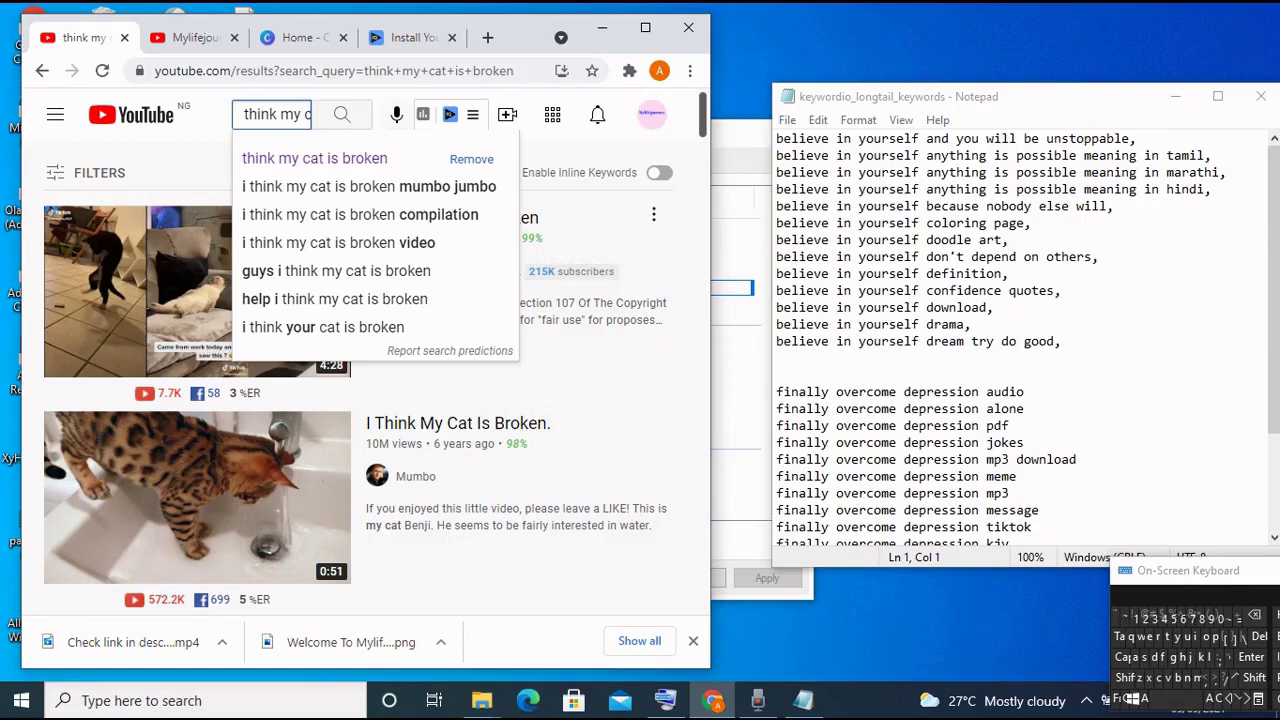
# Show the YouTube search suggestions for "think my cat is broken" beside the keyword file.
pyautogui.click(777, 374)
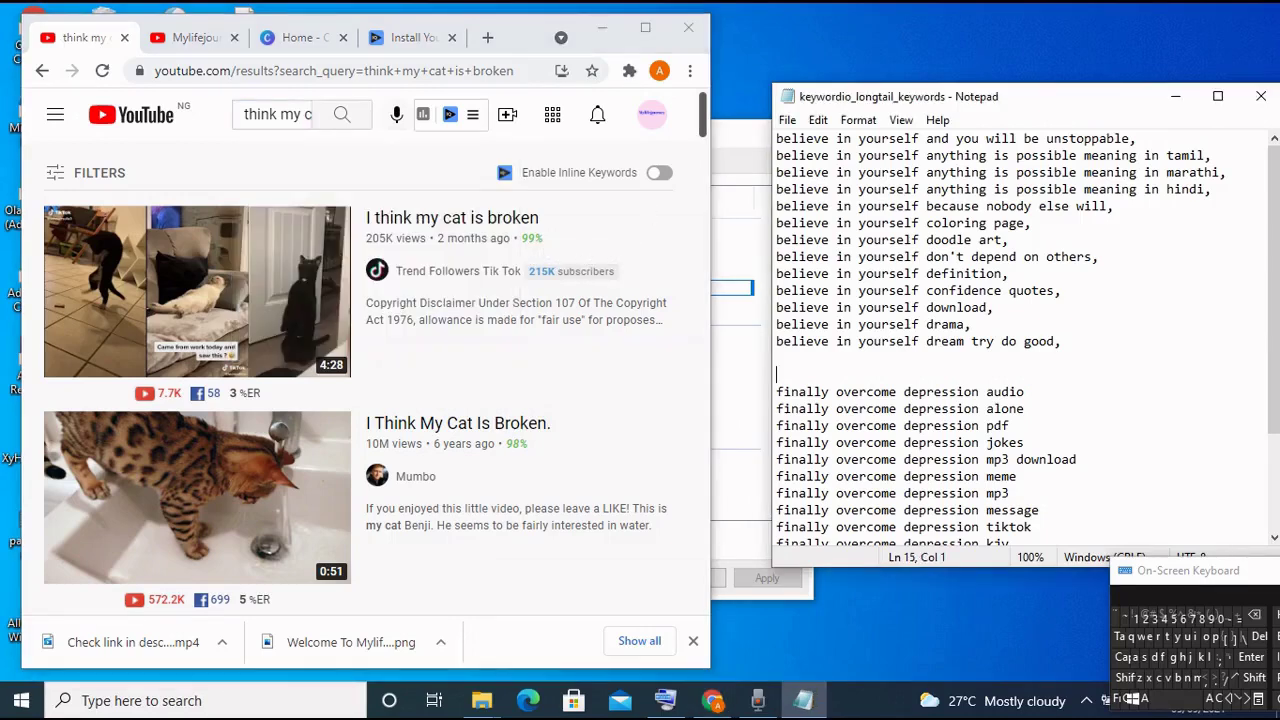
pyautogui.click(342, 114)
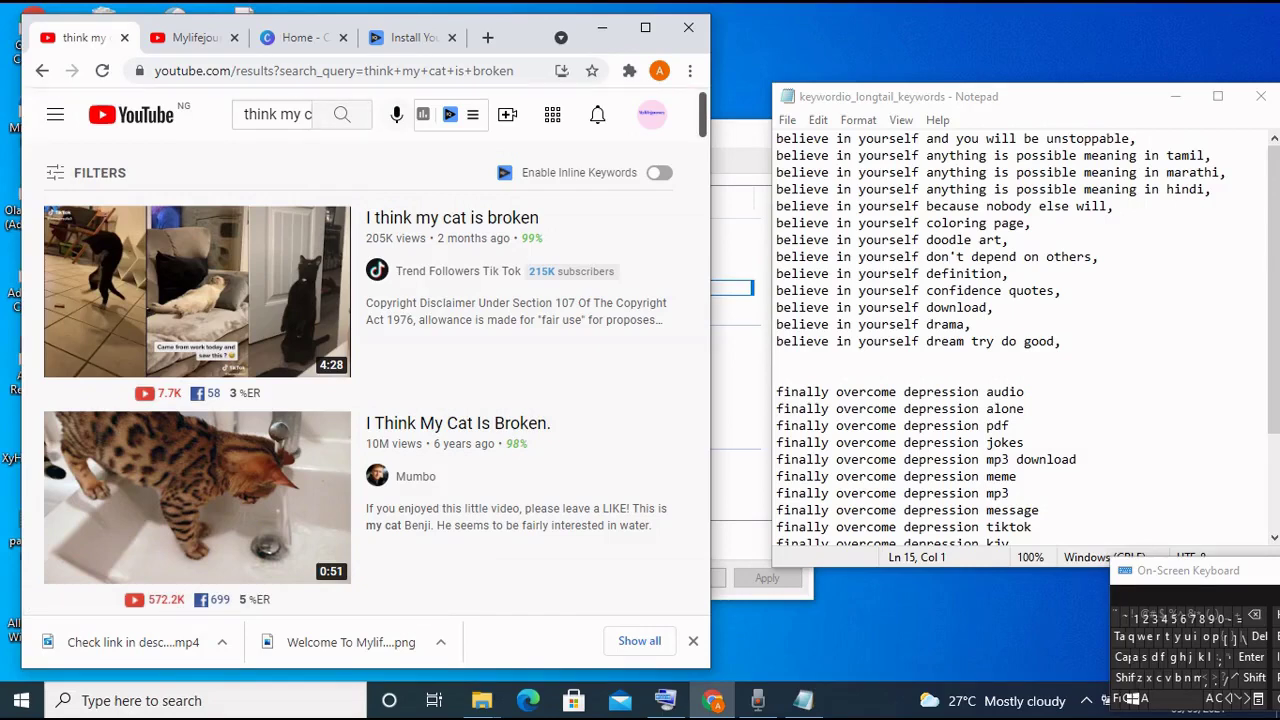
pyautogui.click(294, 114)
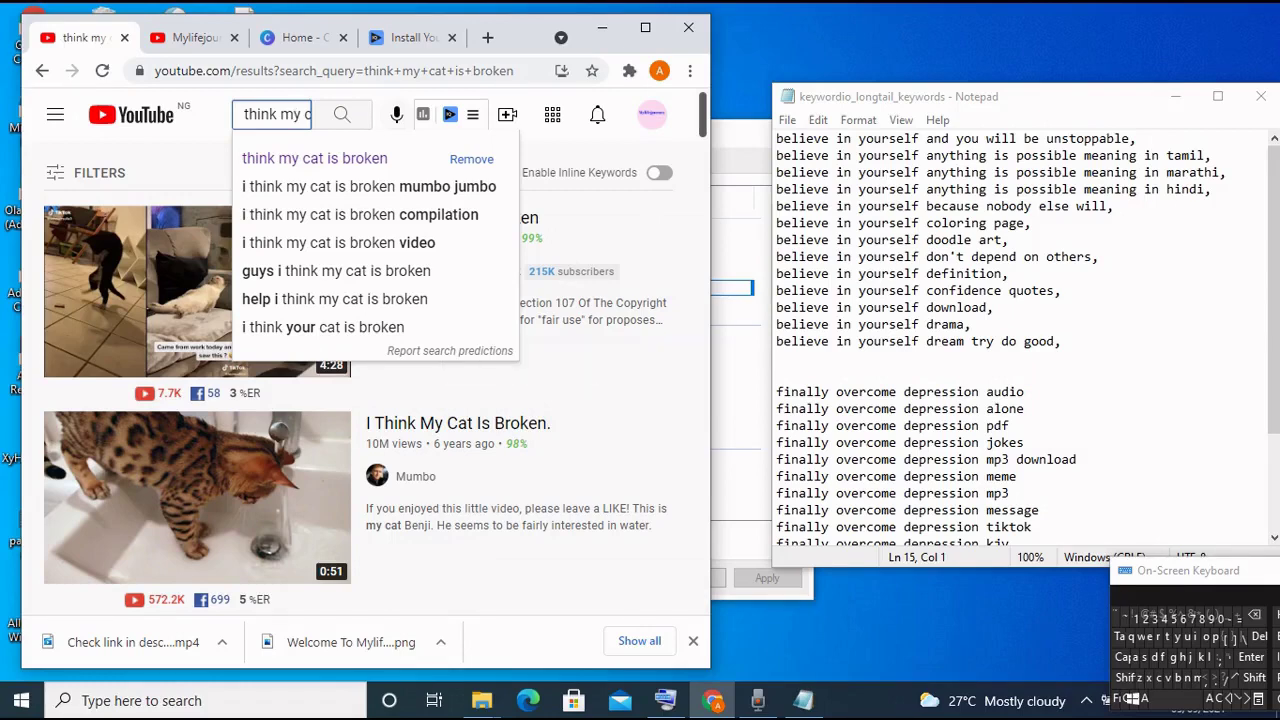
# Add the keyword line "i think your cat is broken" below the "believe in yourself" block in the Notepad file, separated by a blank line.
pyautogui.click(972, 324)
pyautogui.click(1062, 341)
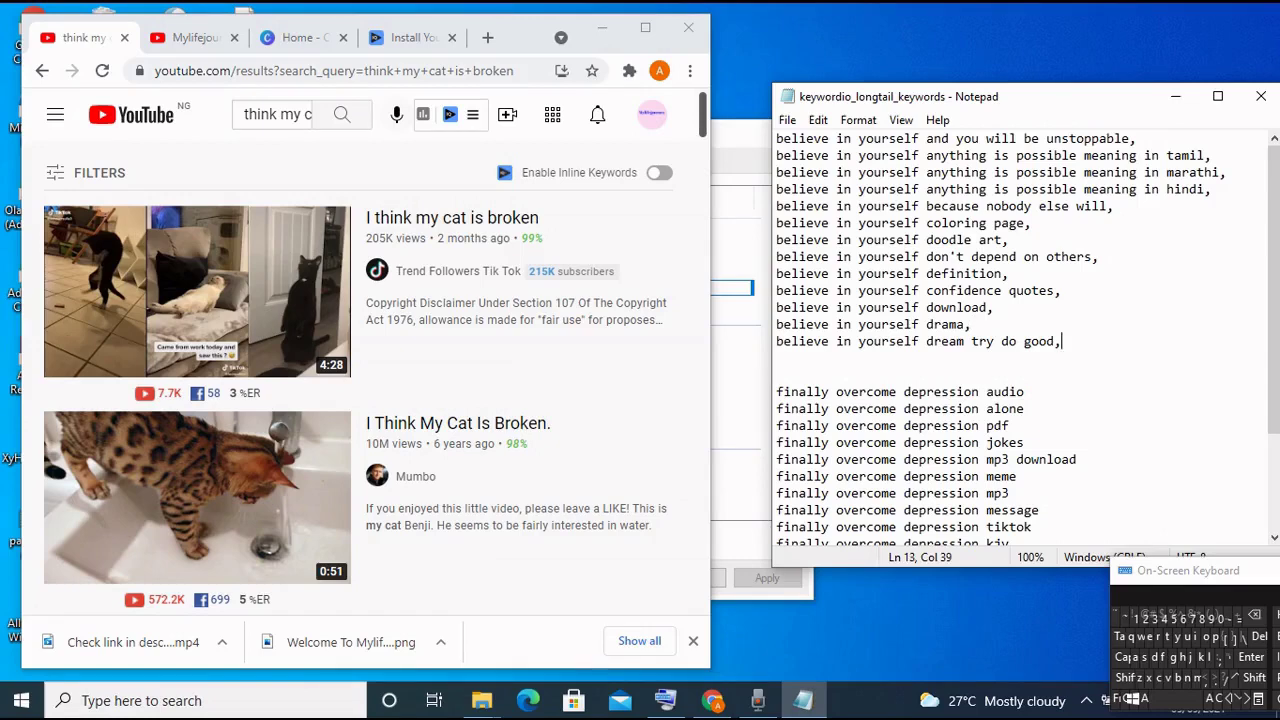
pyautogui.click(1250, 657)
pyautogui.click(1250, 657)
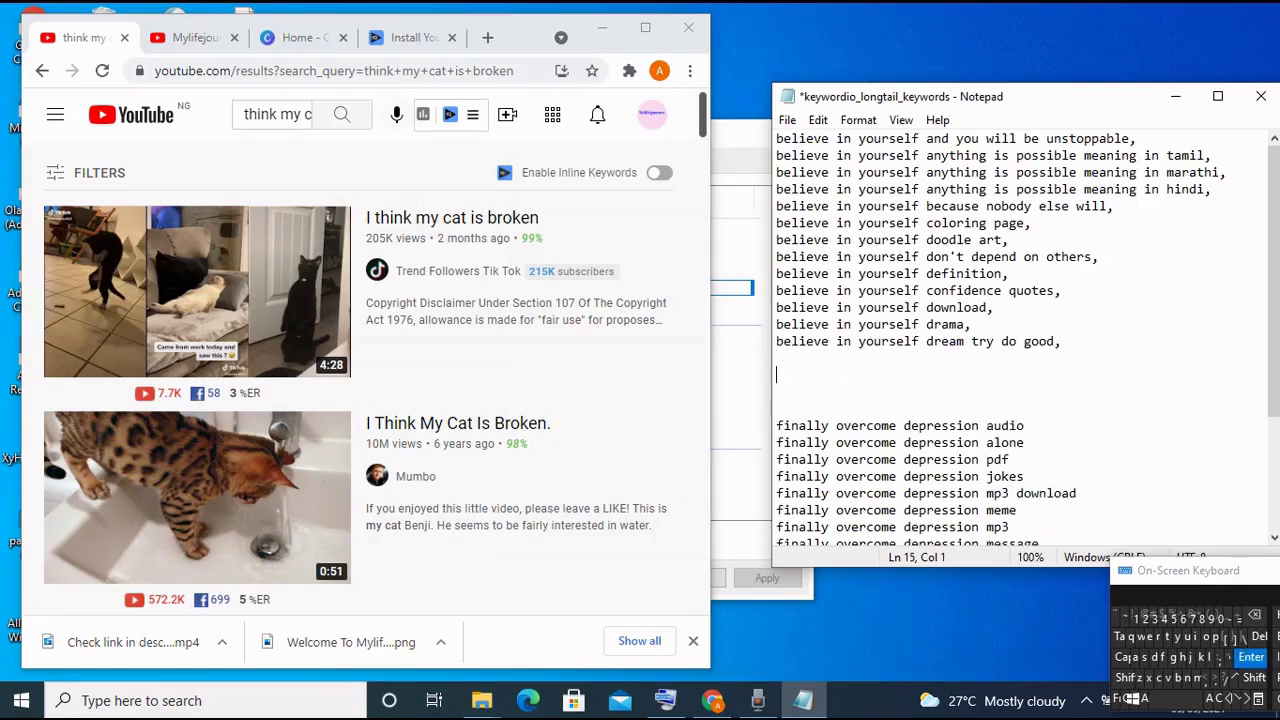
pyautogui.click(1206, 637)
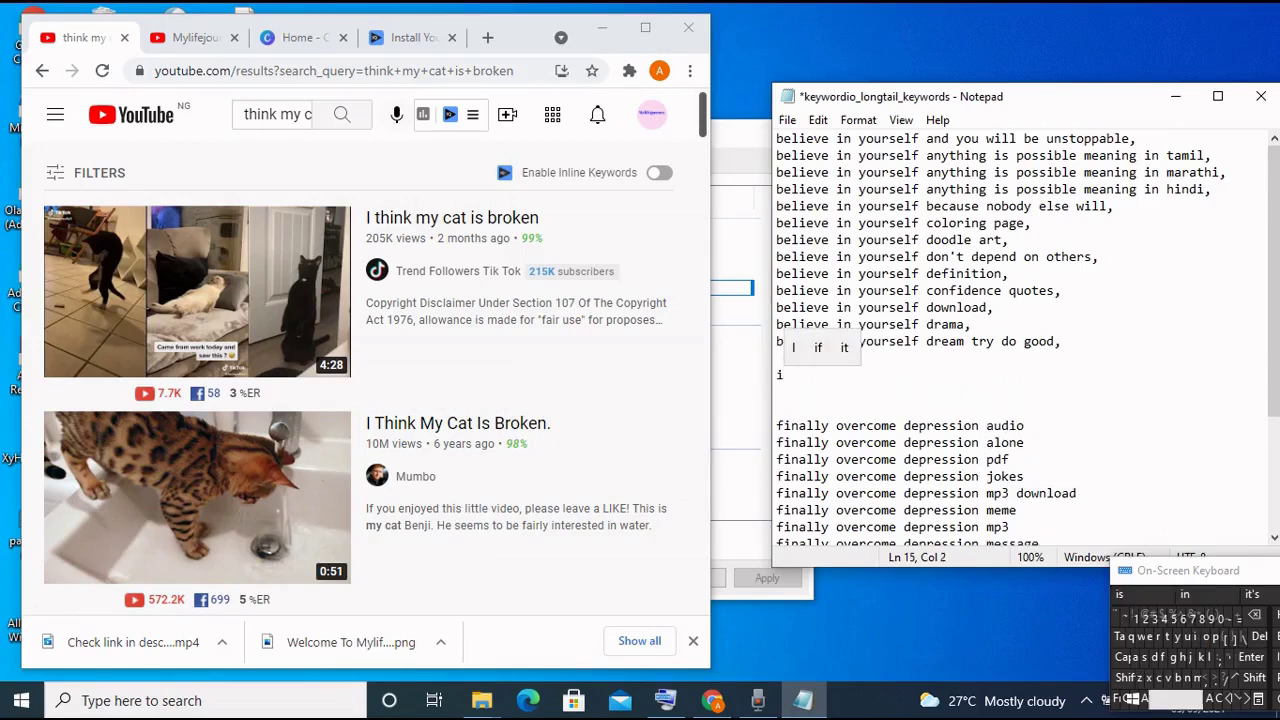
pyautogui.click(1175, 698)
pyautogui.click(1167, 637)
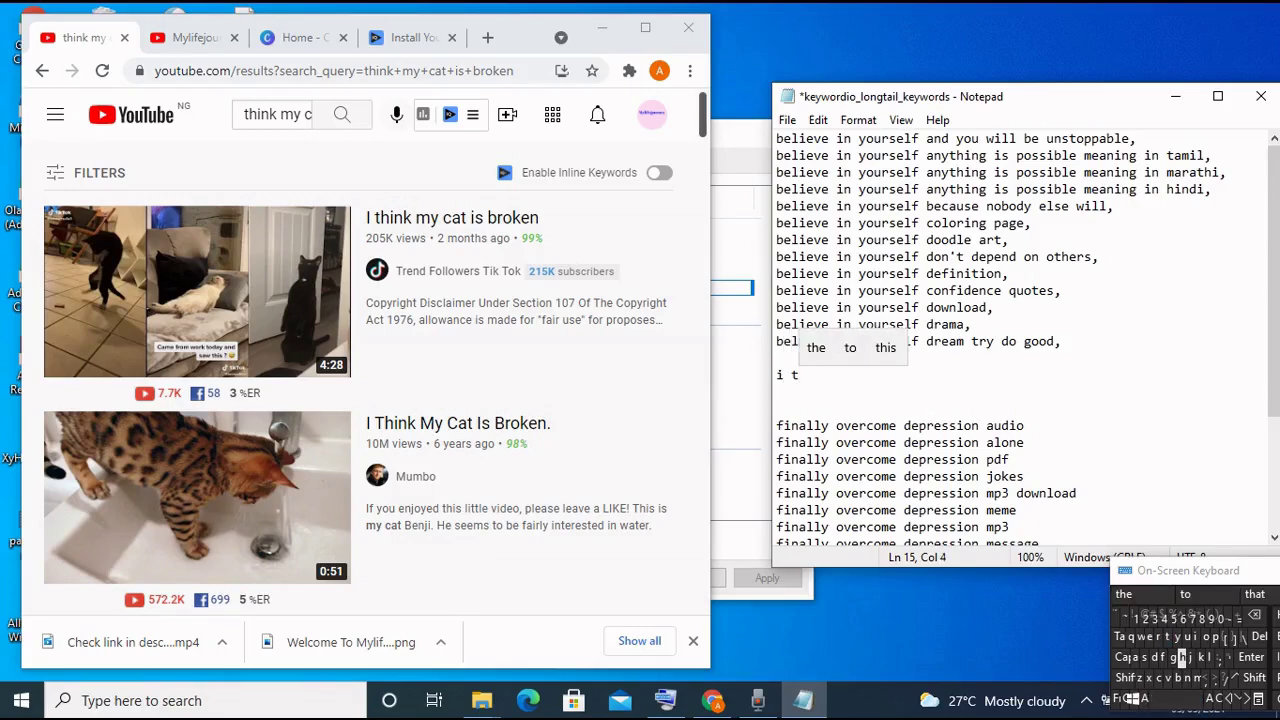
pyautogui.click(1181, 657)
pyautogui.click(1197, 637)
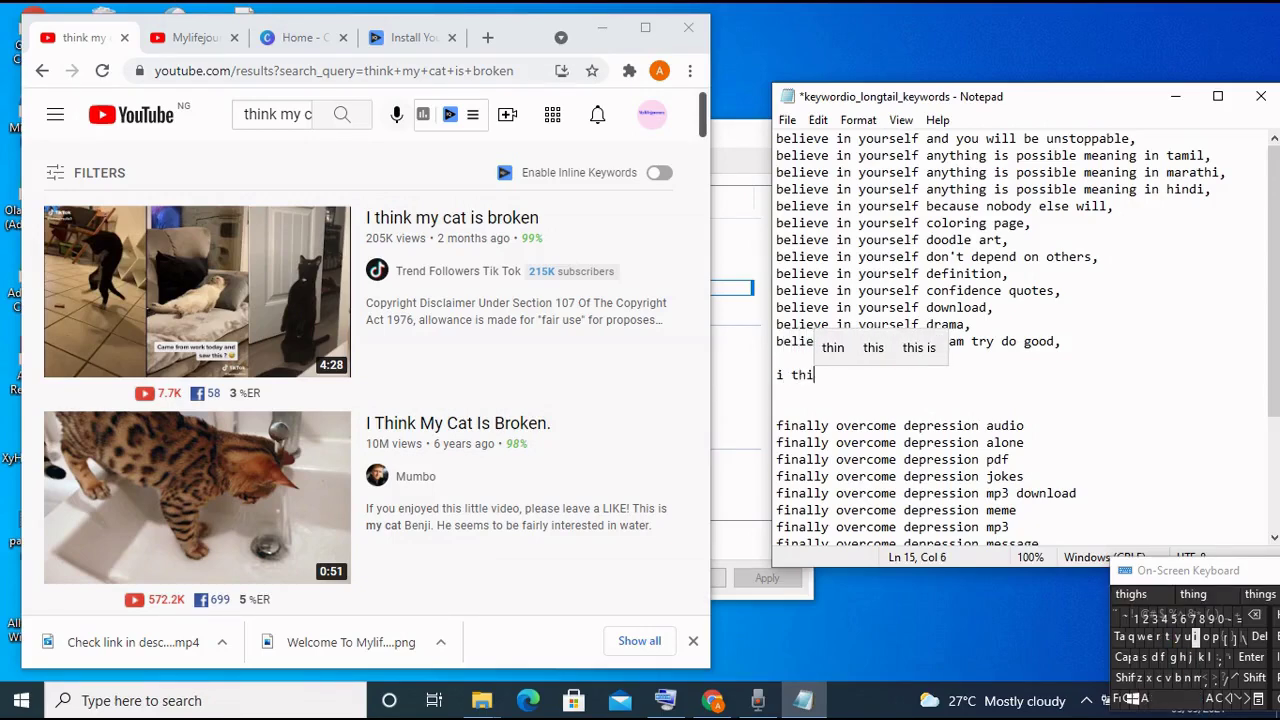
pyautogui.click(1186, 678)
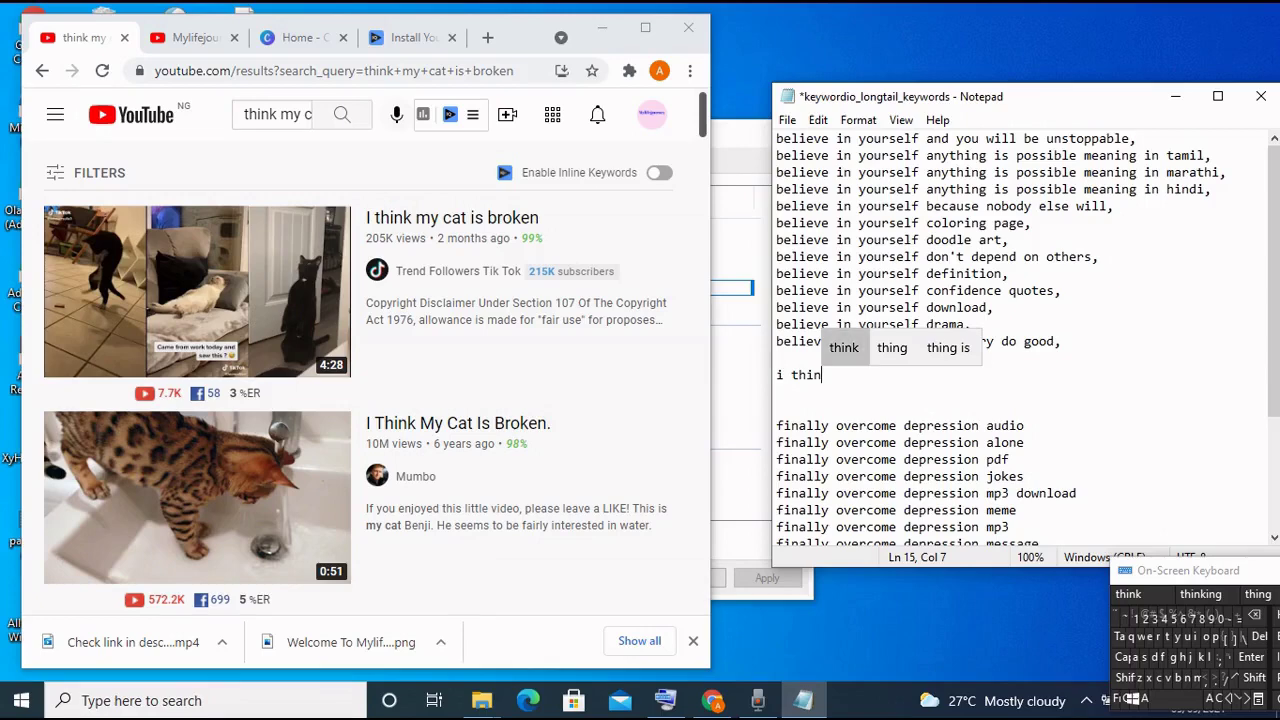
pyautogui.click(843, 347)
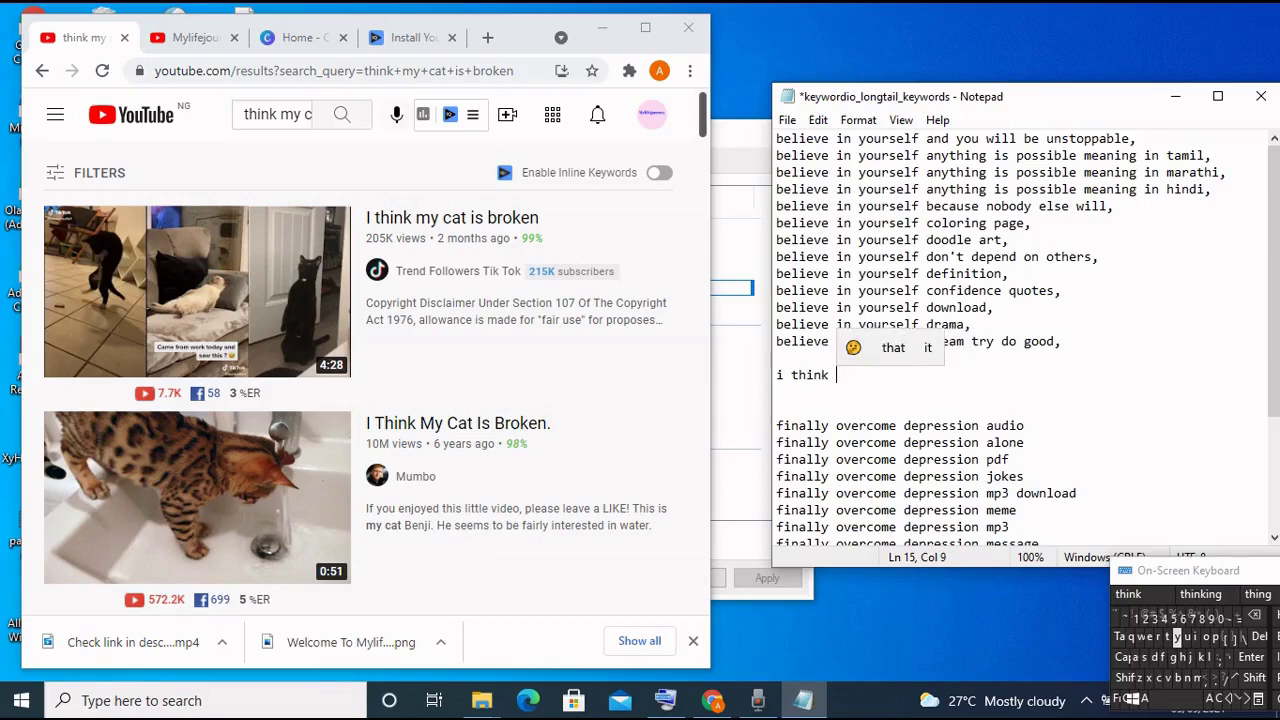
pyautogui.click(1177, 637)
pyautogui.click(1207, 637)
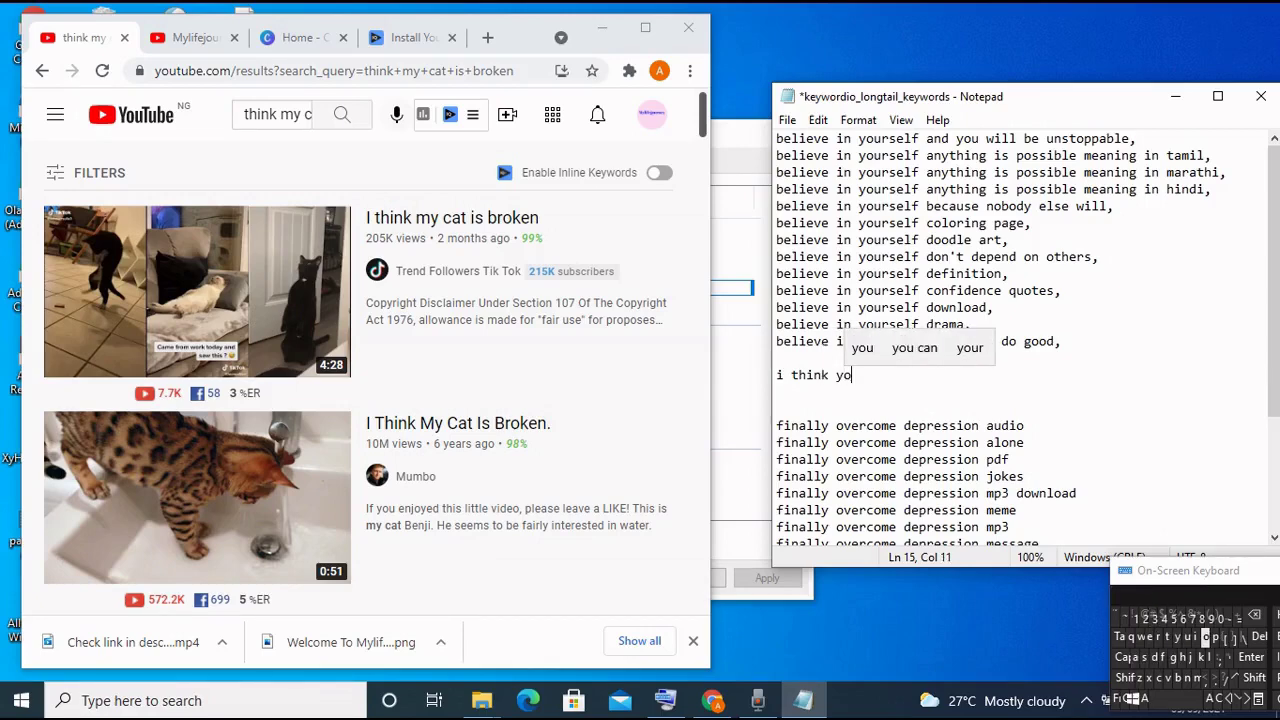
pyautogui.click(1187, 637)
pyautogui.click(1160, 637)
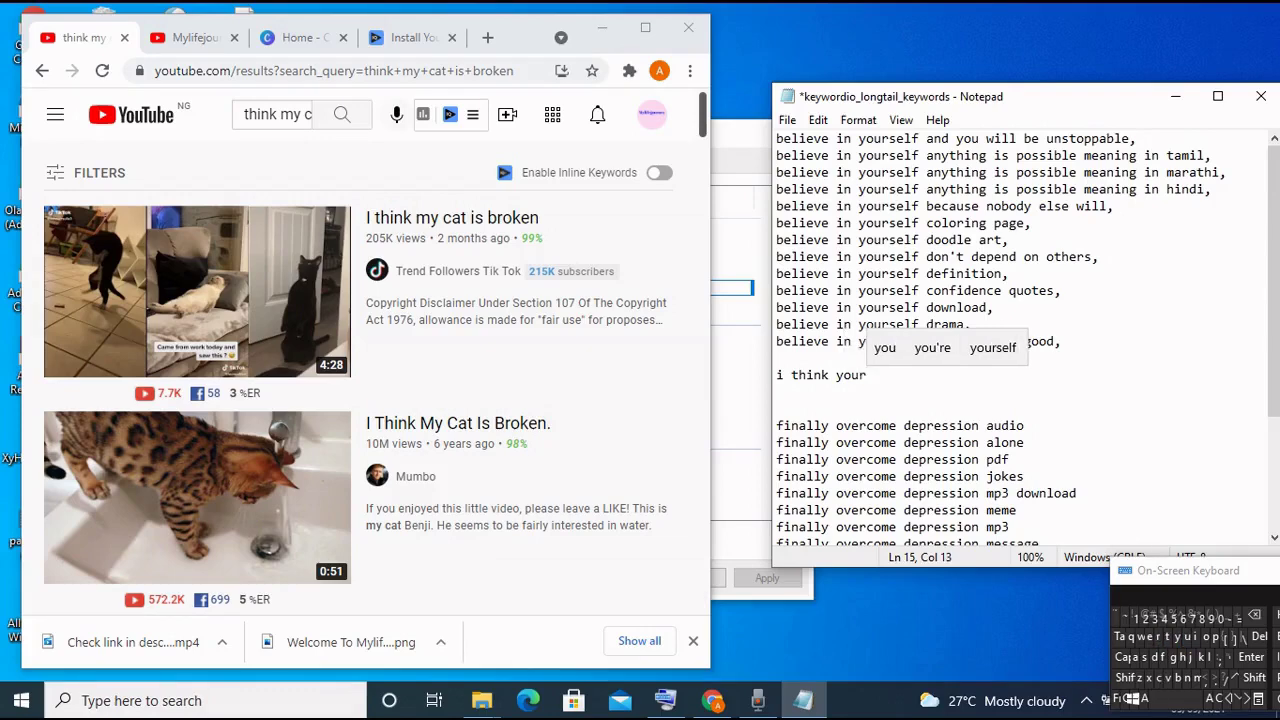
pyautogui.click(1175, 698)
pyautogui.click(1161, 678)
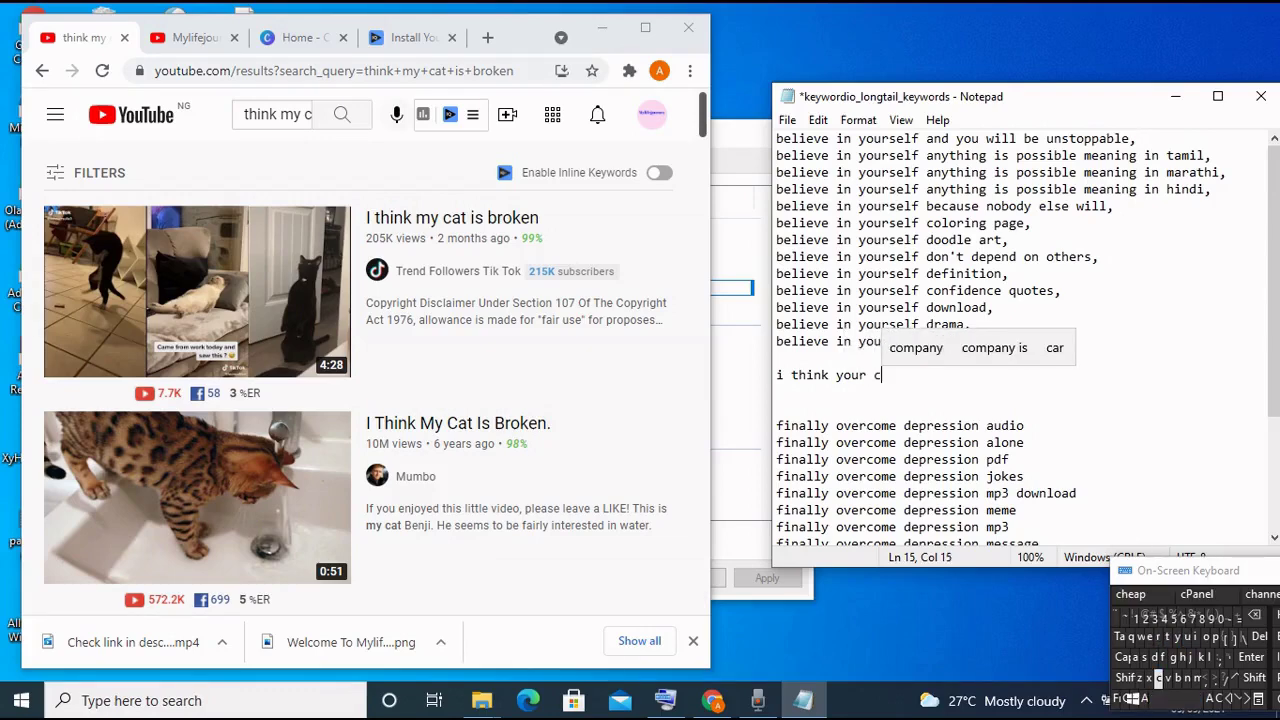
pyautogui.click(1135, 657)
pyautogui.click(1168, 637)
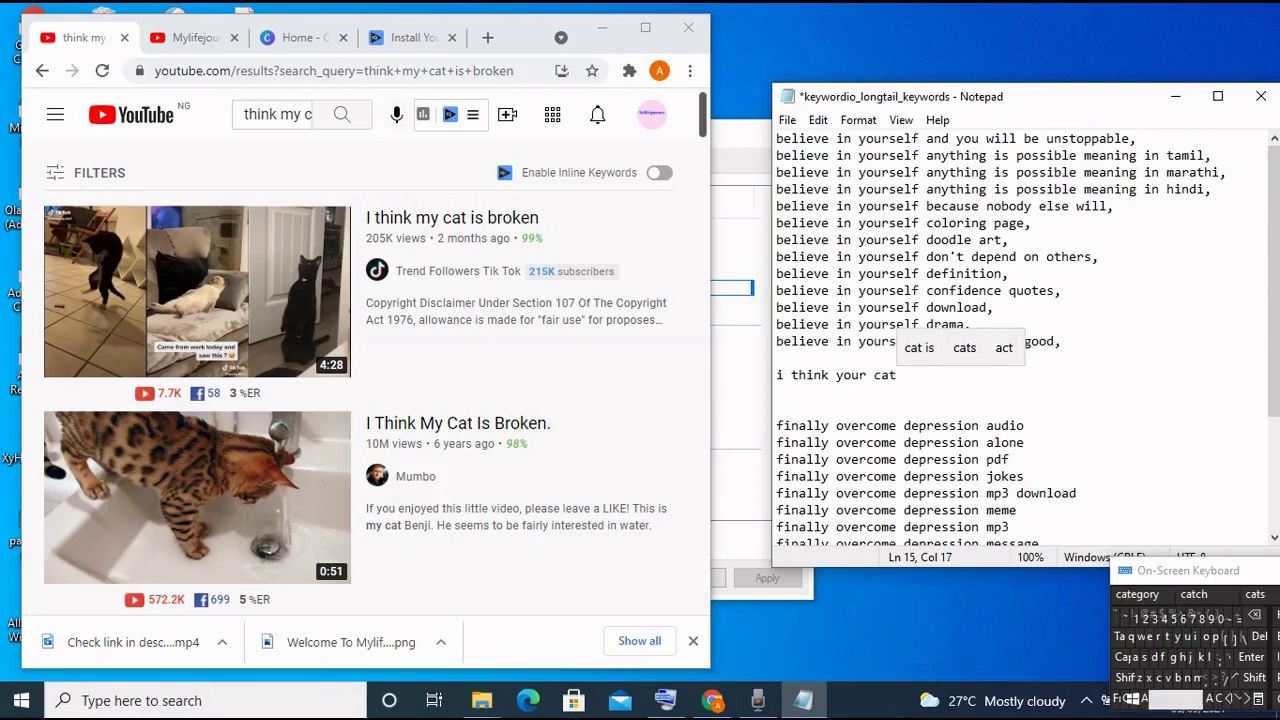
pyautogui.click(1175, 698)
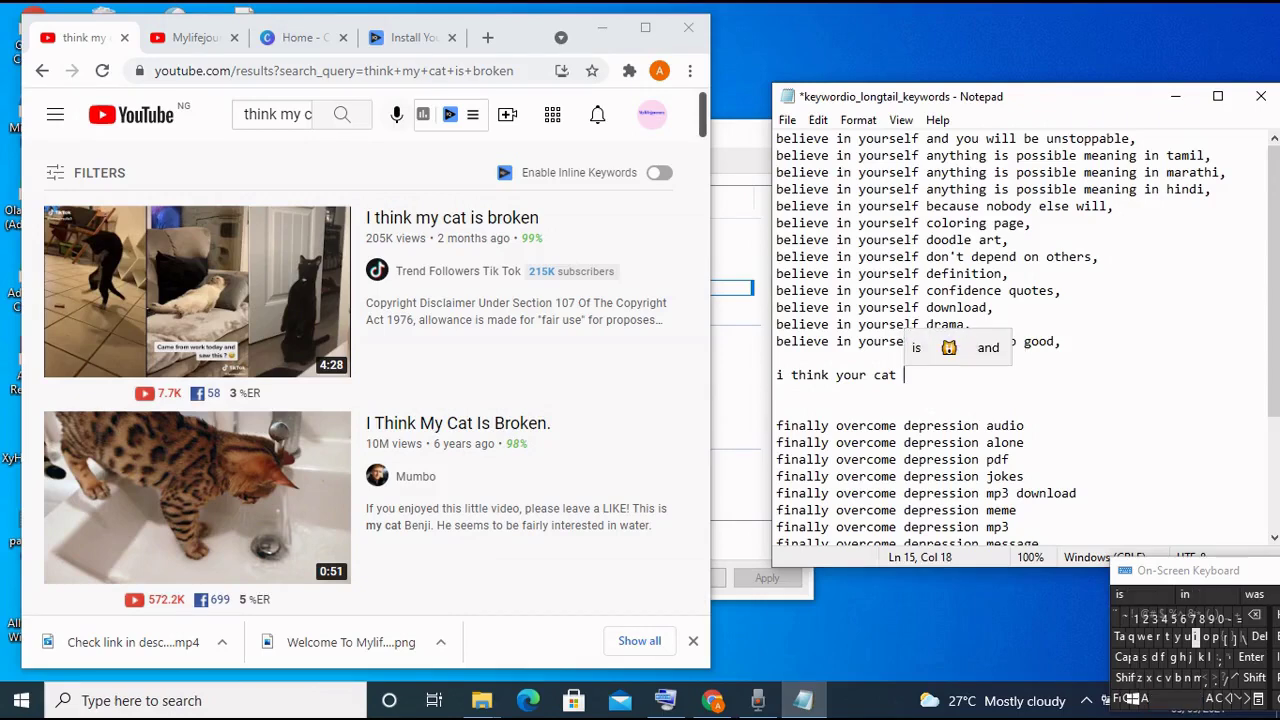
pyautogui.click(1195, 637)
pyautogui.click(1145, 657)
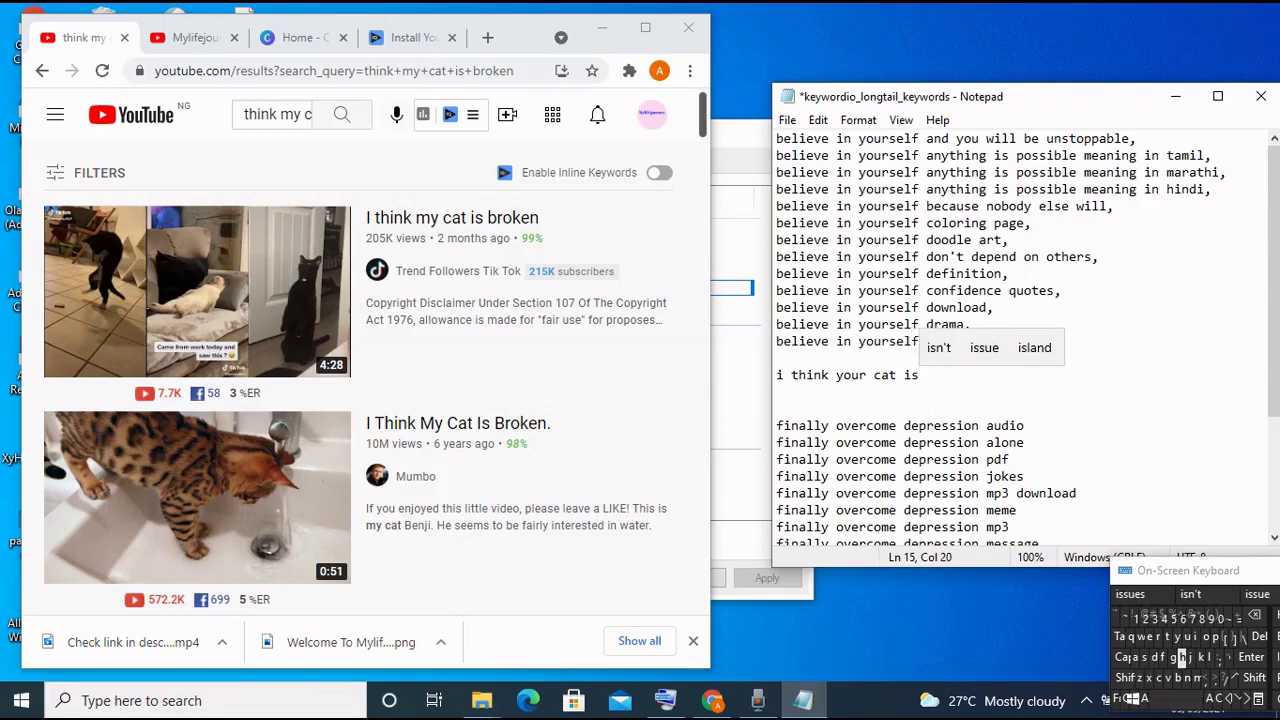
pyautogui.click(1175, 698)
pyautogui.click(1178, 677)
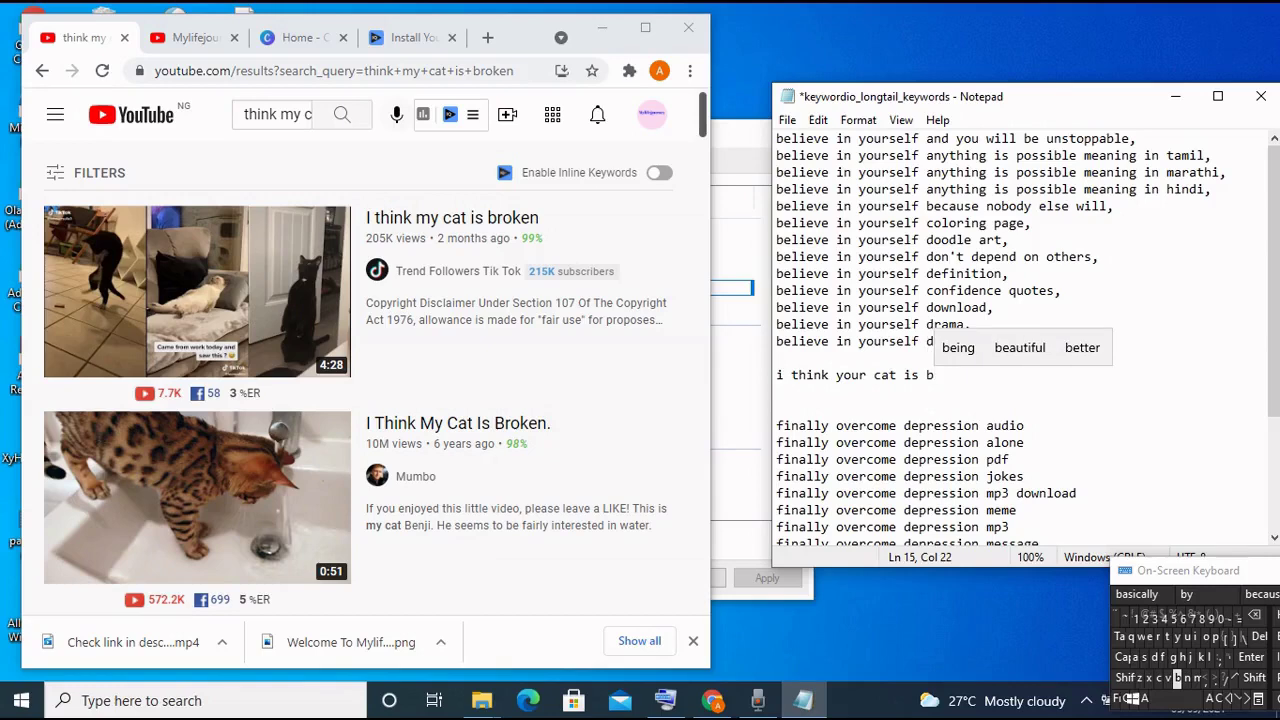
pyautogui.click(1158, 637)
pyautogui.click(1133, 594)
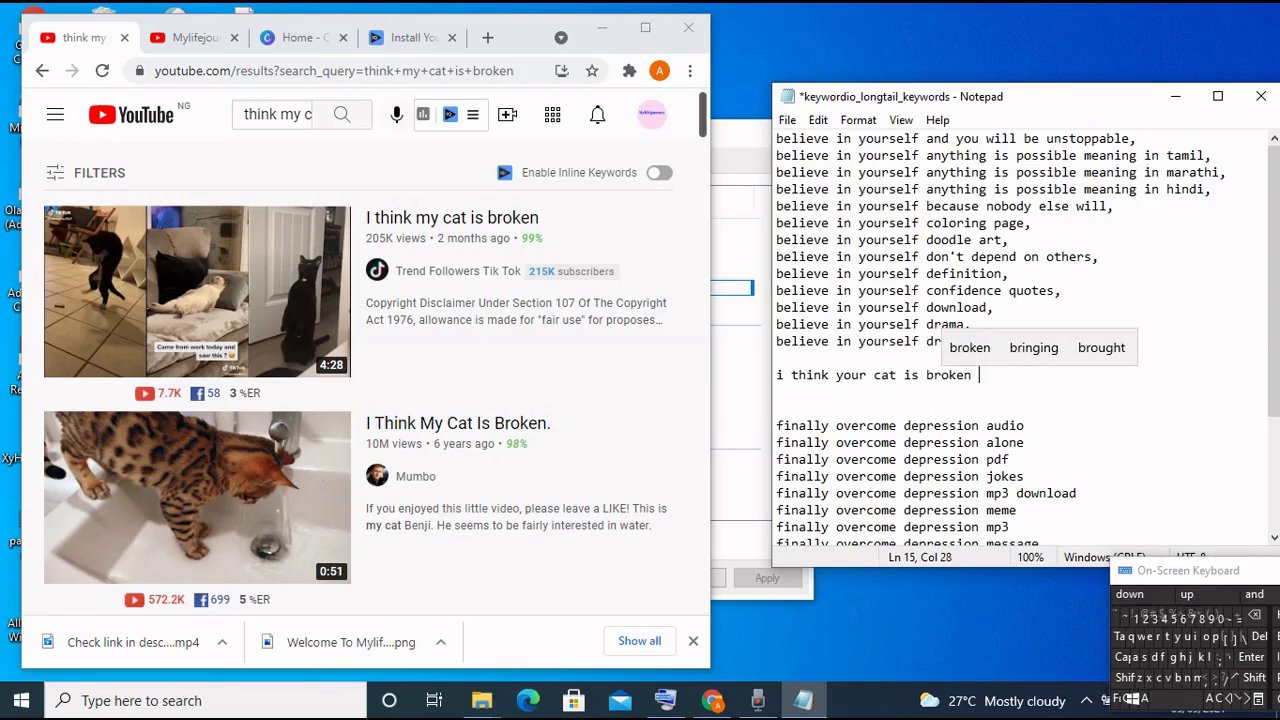
# Rerun the YouTube search for "think my cat is broken", review its search suggestions, and minimise Chrome.
pyautogui.click(342, 114)
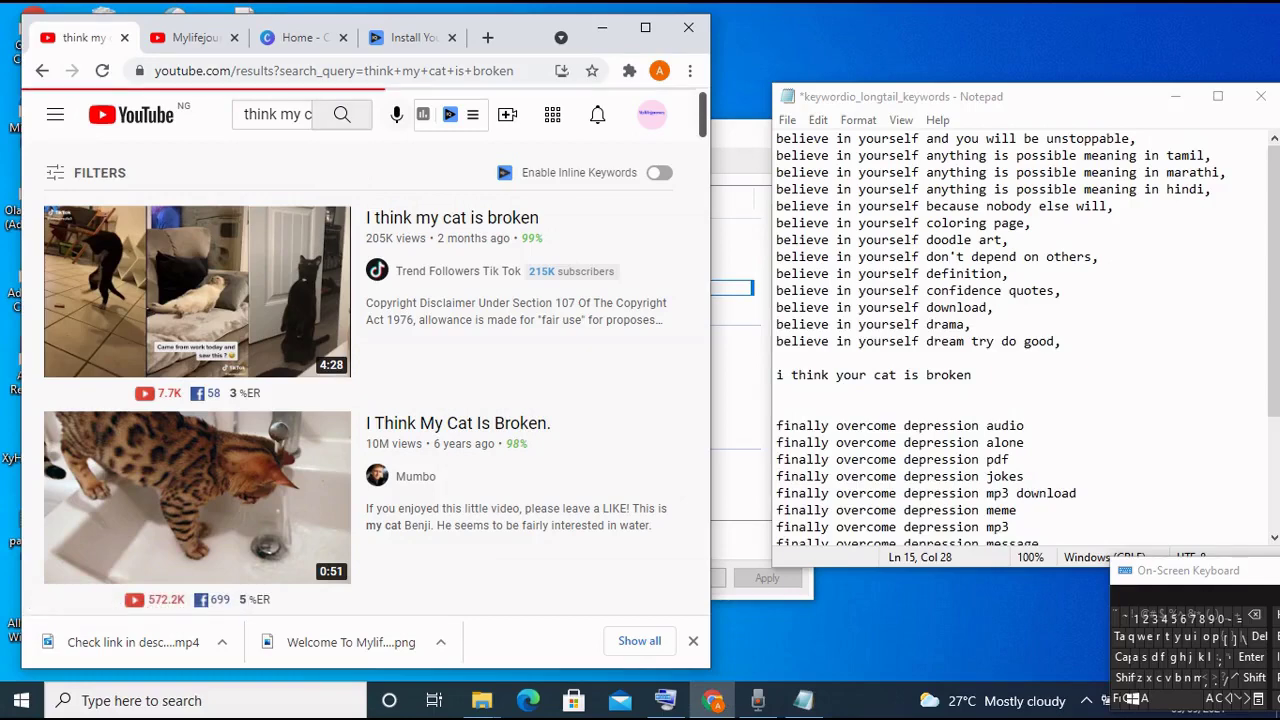
pyautogui.click(277, 114)
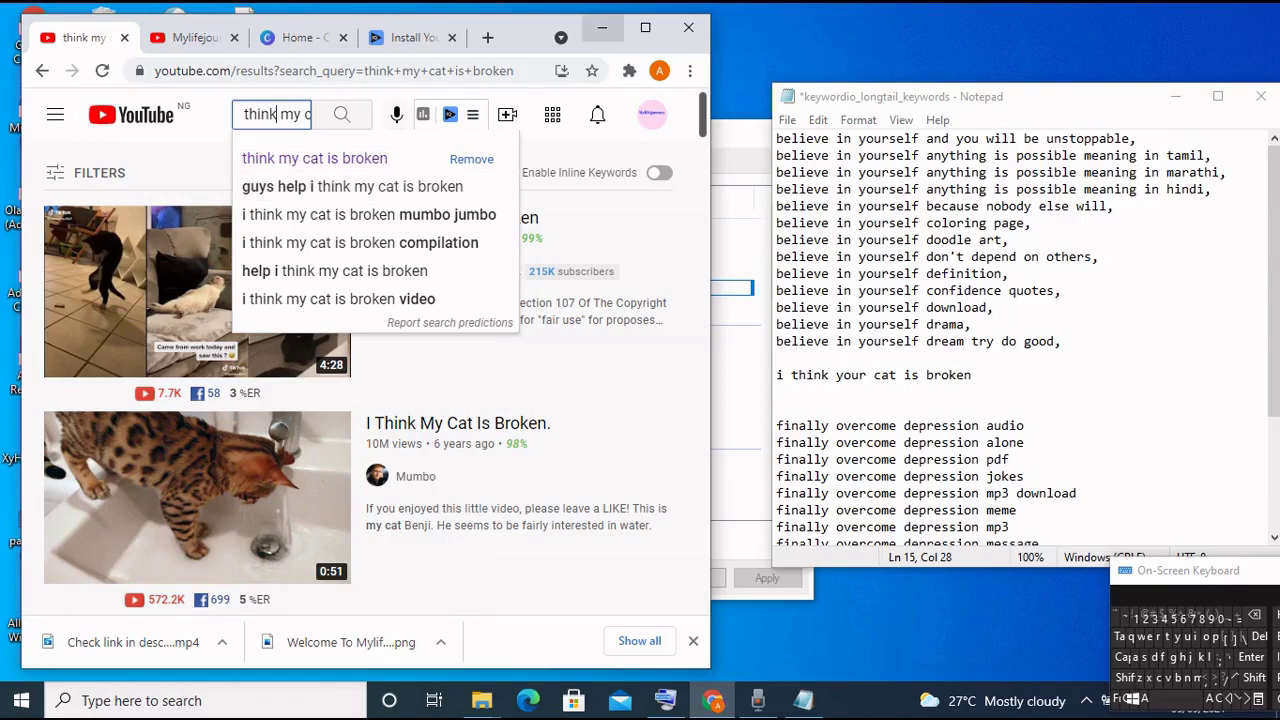
pyautogui.click(602, 27)
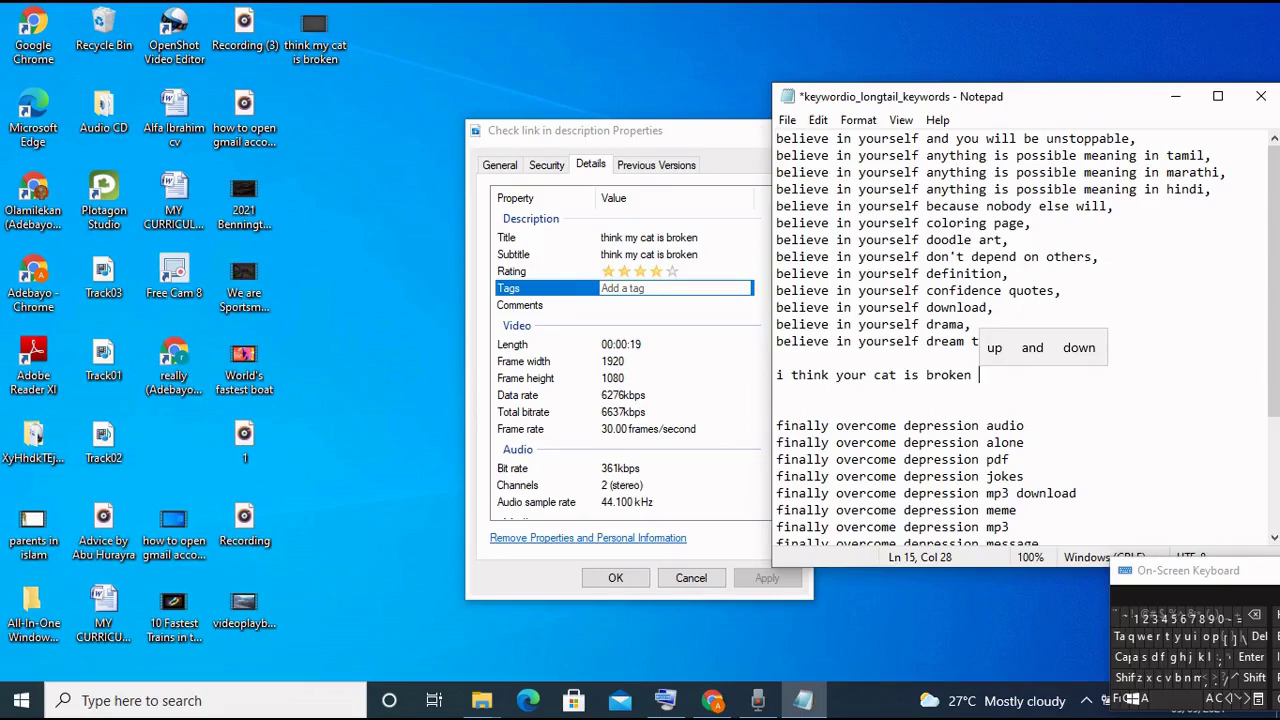
# Set the video file's rating to five stars and add the tag "think my cat is broken" in its properties.
pyautogui.click(672, 271)
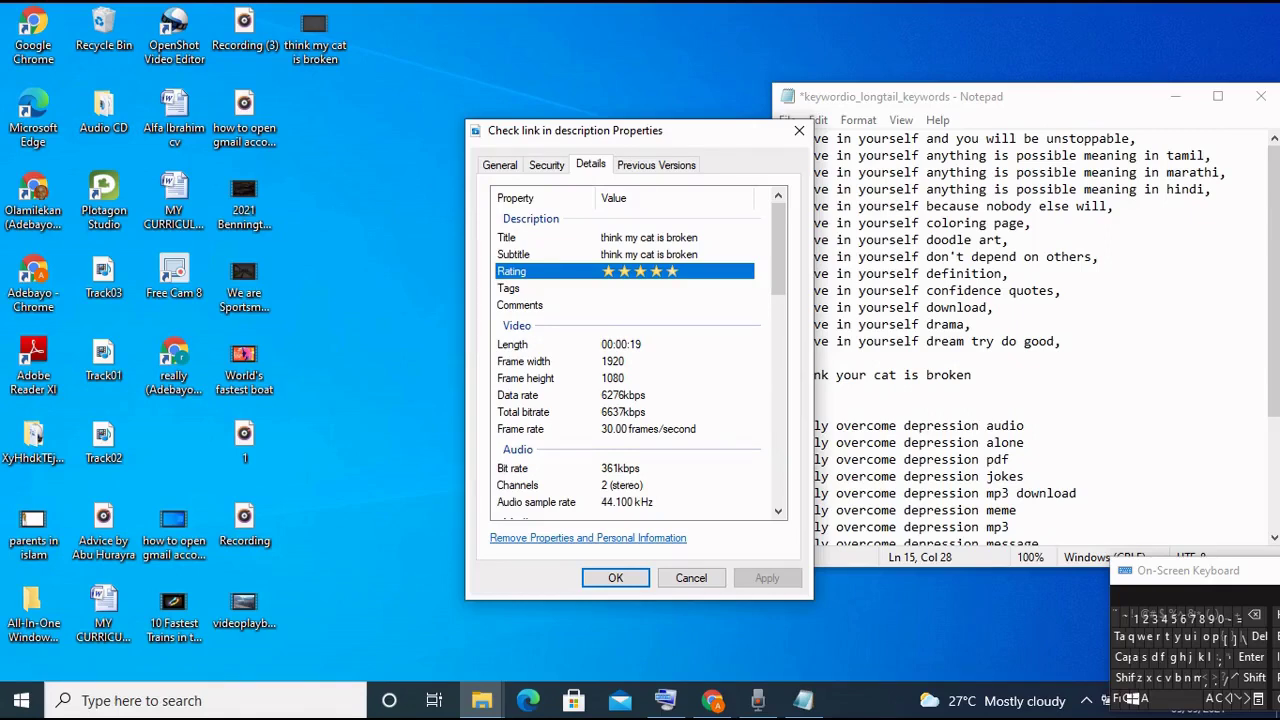
pyautogui.click(660, 288)
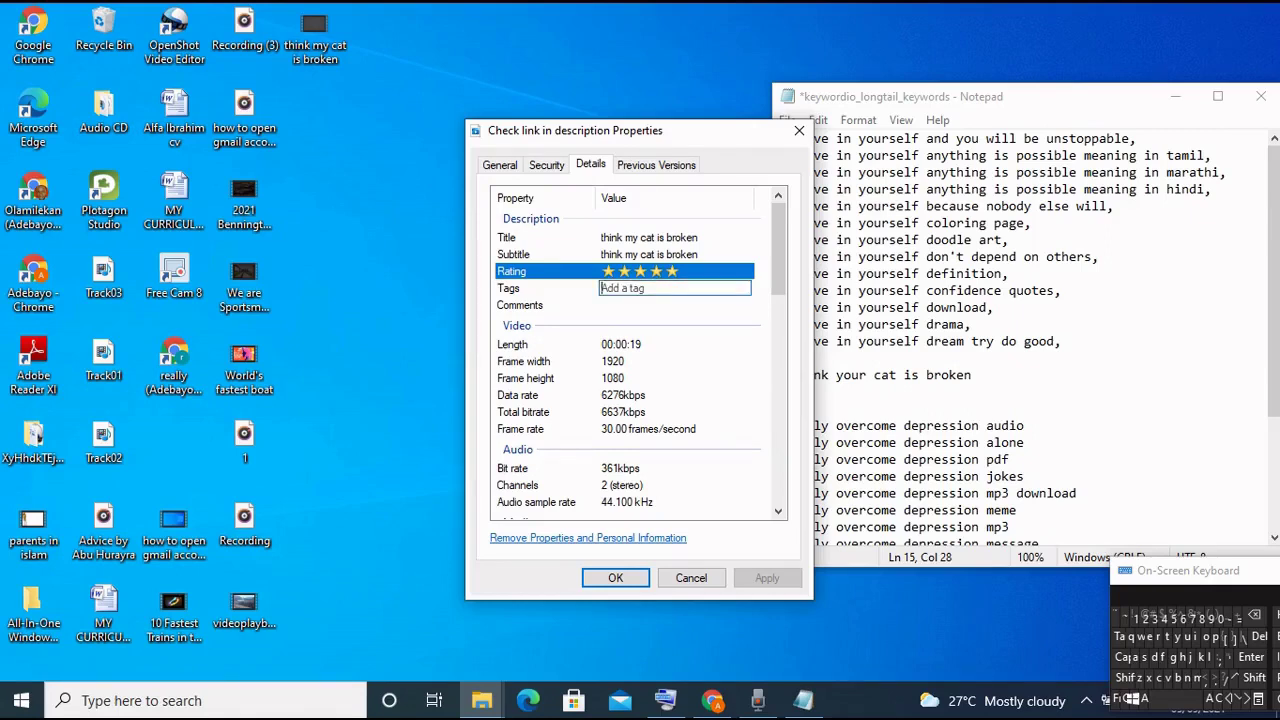
pyautogui.rightClick(688, 290)
pyautogui.click(732, 369)
pyautogui.write(';')
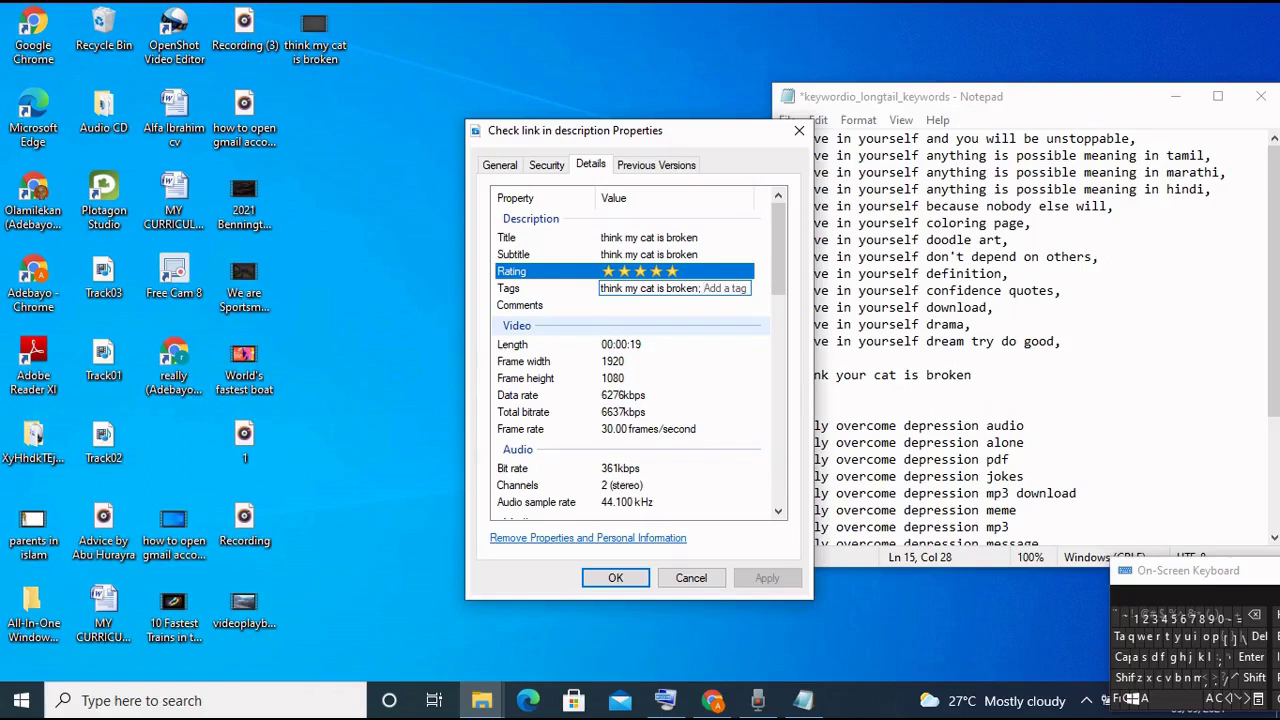
# Move the Properties window clear of Notepad and try to copy "i think your cat is broken" from there as a second tag.
pyautogui.moveTo(600, 130); pyautogui.dragTo(487, 117)
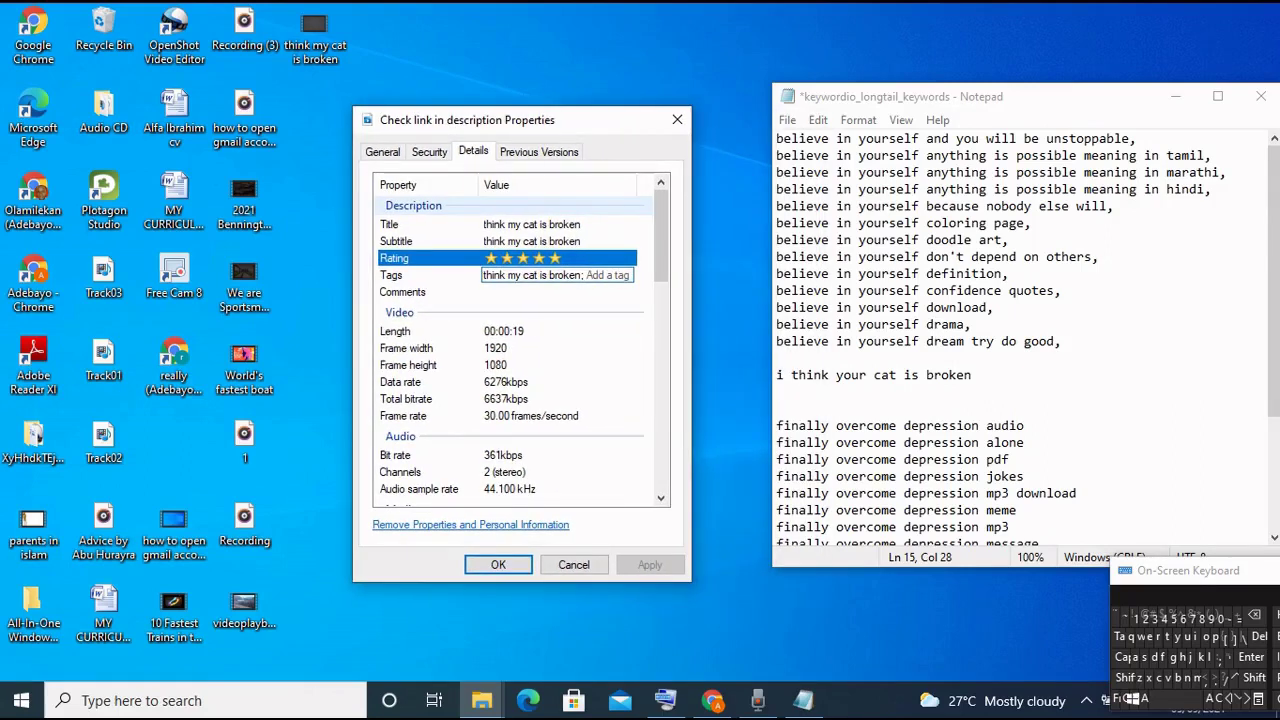
pyautogui.moveTo(971, 375); pyautogui.dragTo(777, 375)
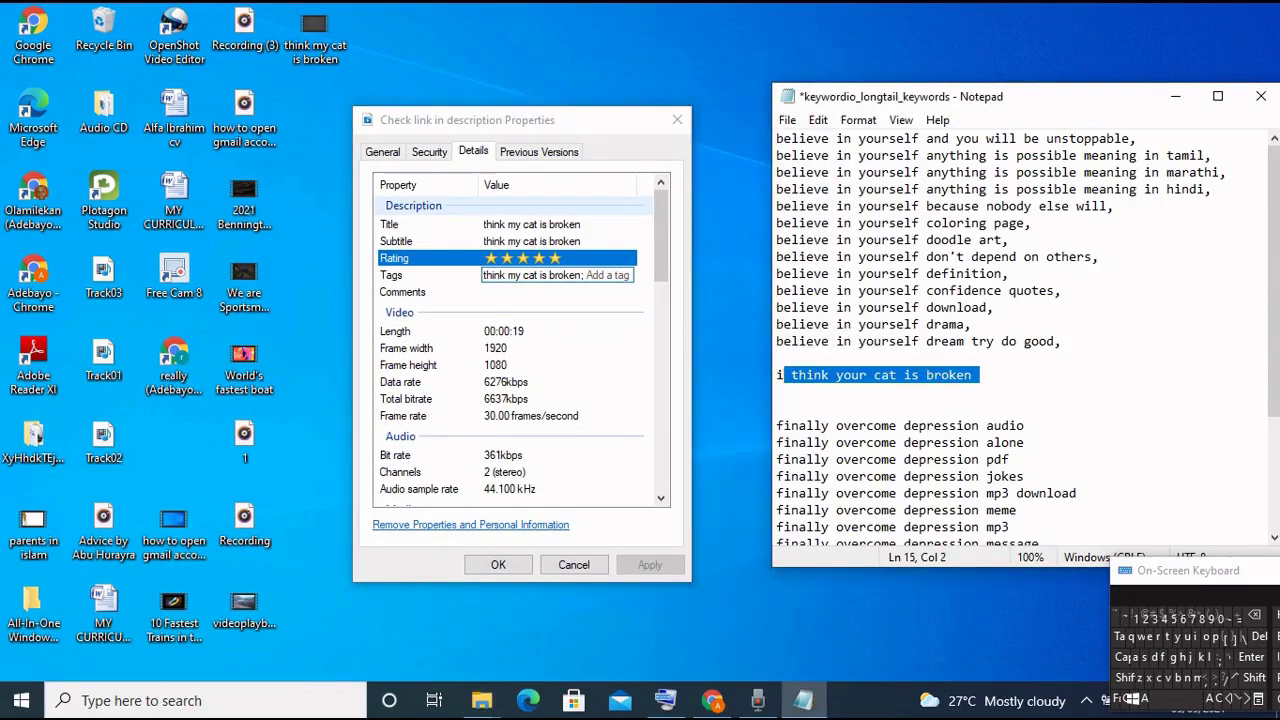
pyautogui.rightClick(777, 376)
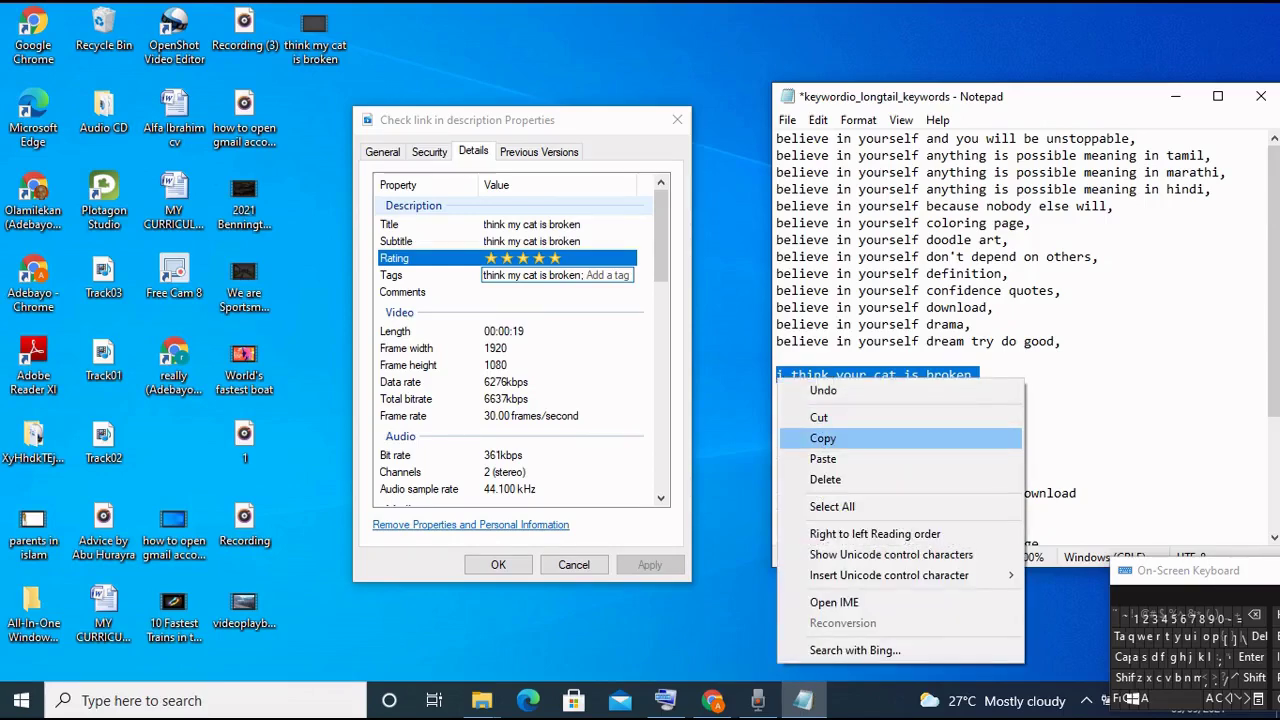
pyautogui.click(823, 438)
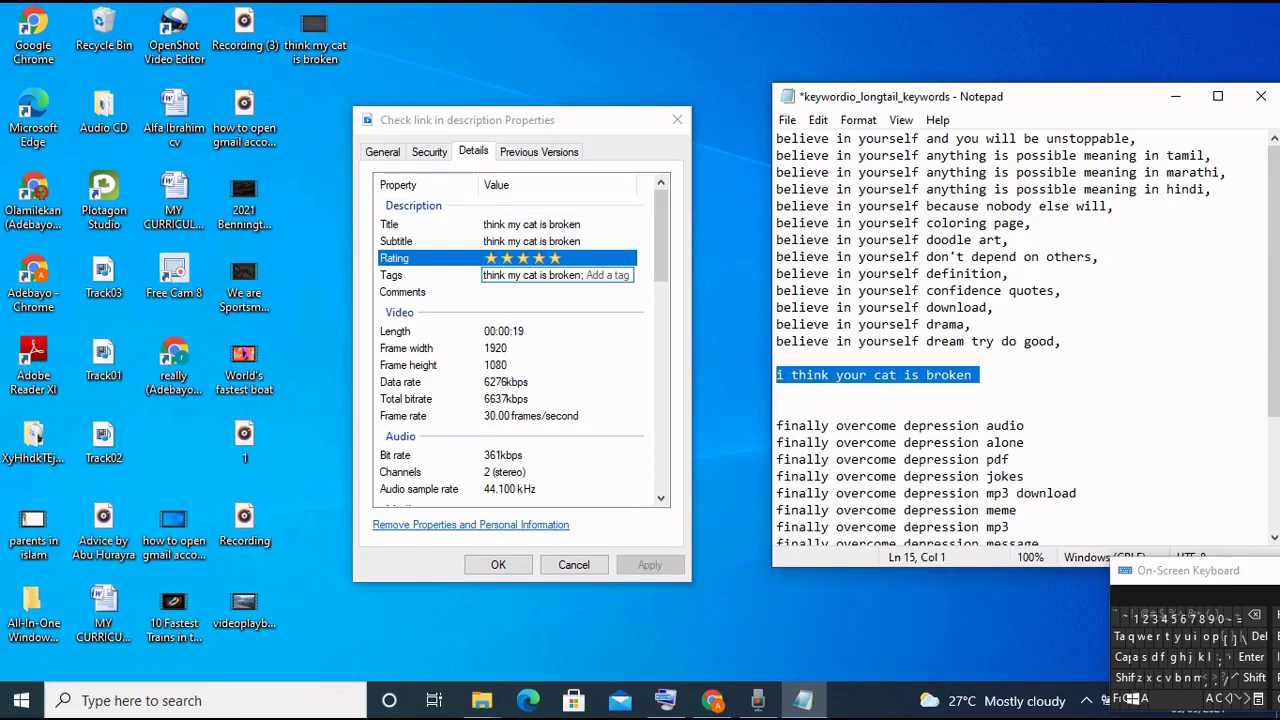
pyautogui.click(590, 275)
pyautogui.rightClick(590, 276)
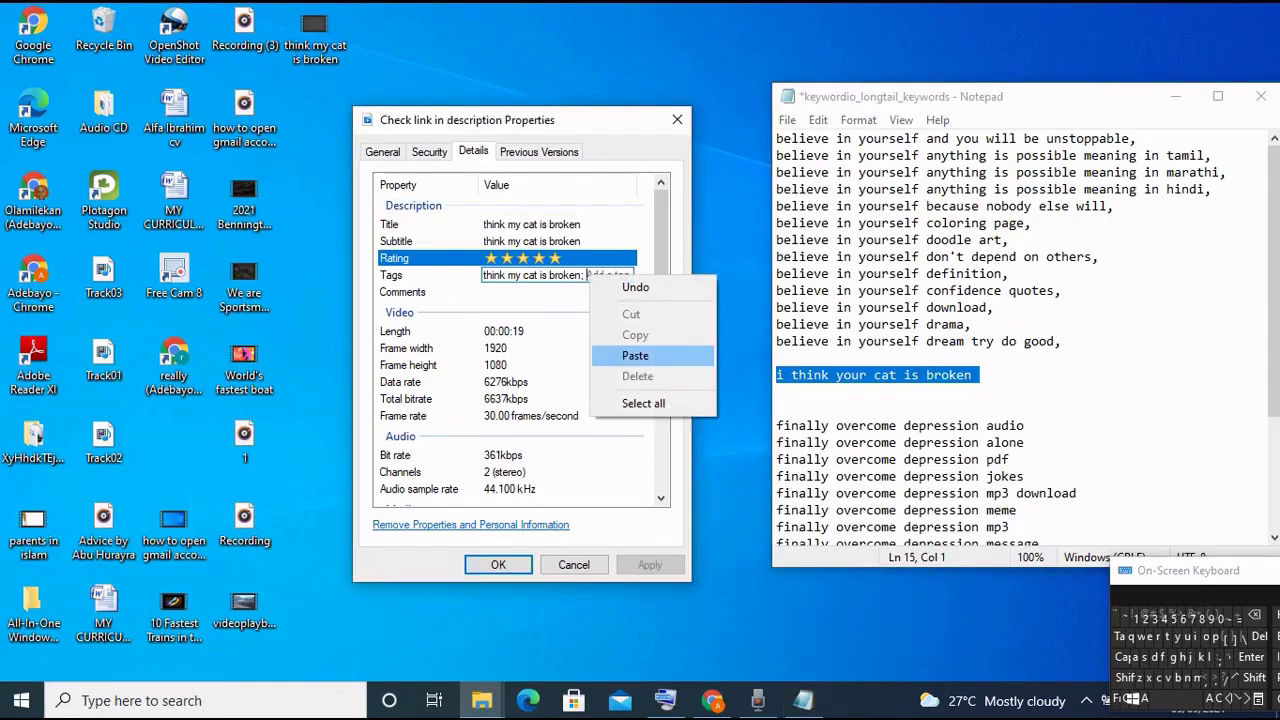
pyautogui.click(635, 355)
pyautogui.write(';')
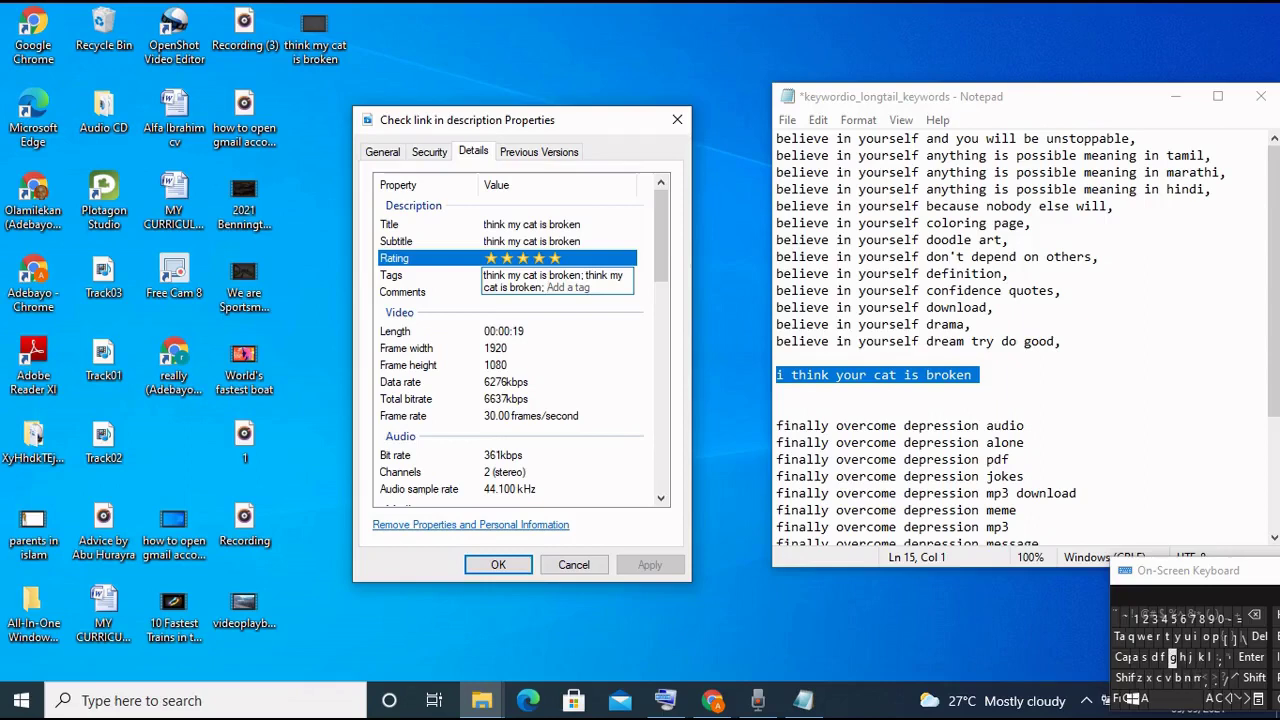
# Add the tag "guys i think my cat is broken" after the existing tags in the video file's properties.
pyautogui.click(1174, 658)
pyautogui.click(1189, 637)
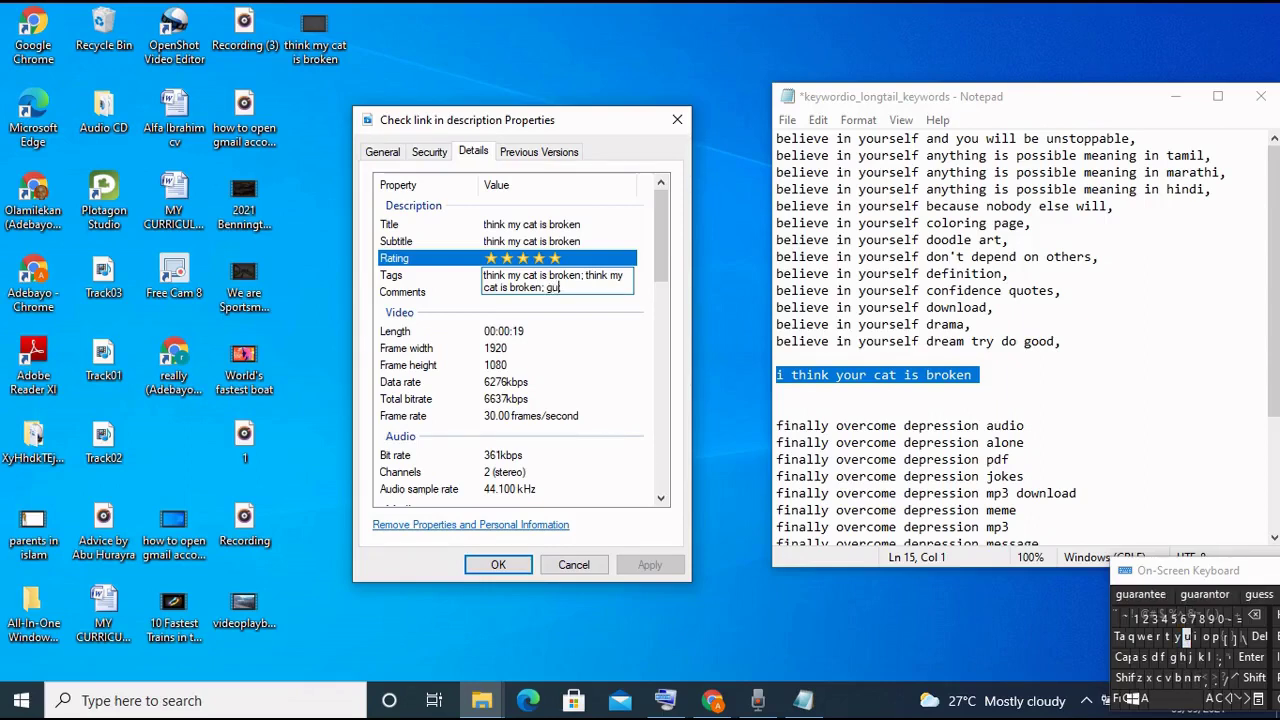
pyautogui.click(1177, 637)
pyautogui.click(1128, 594)
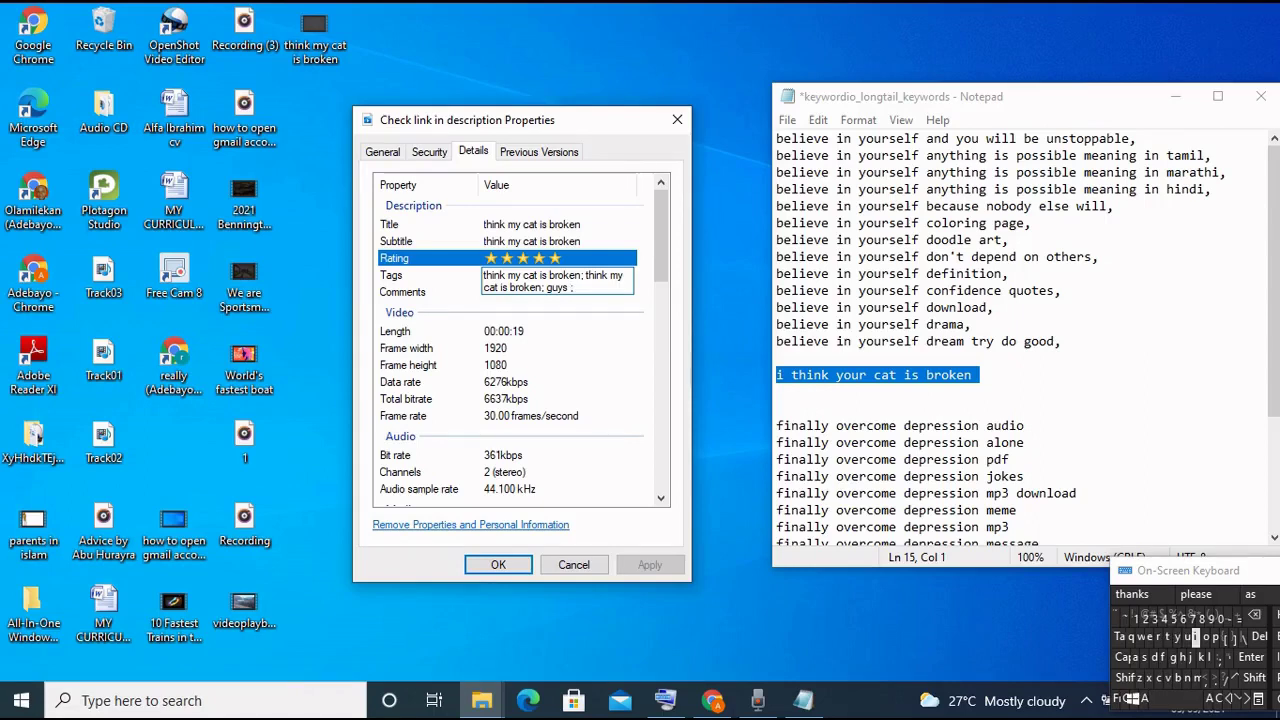
pyautogui.click(1195, 637)
pyautogui.click(1176, 698)
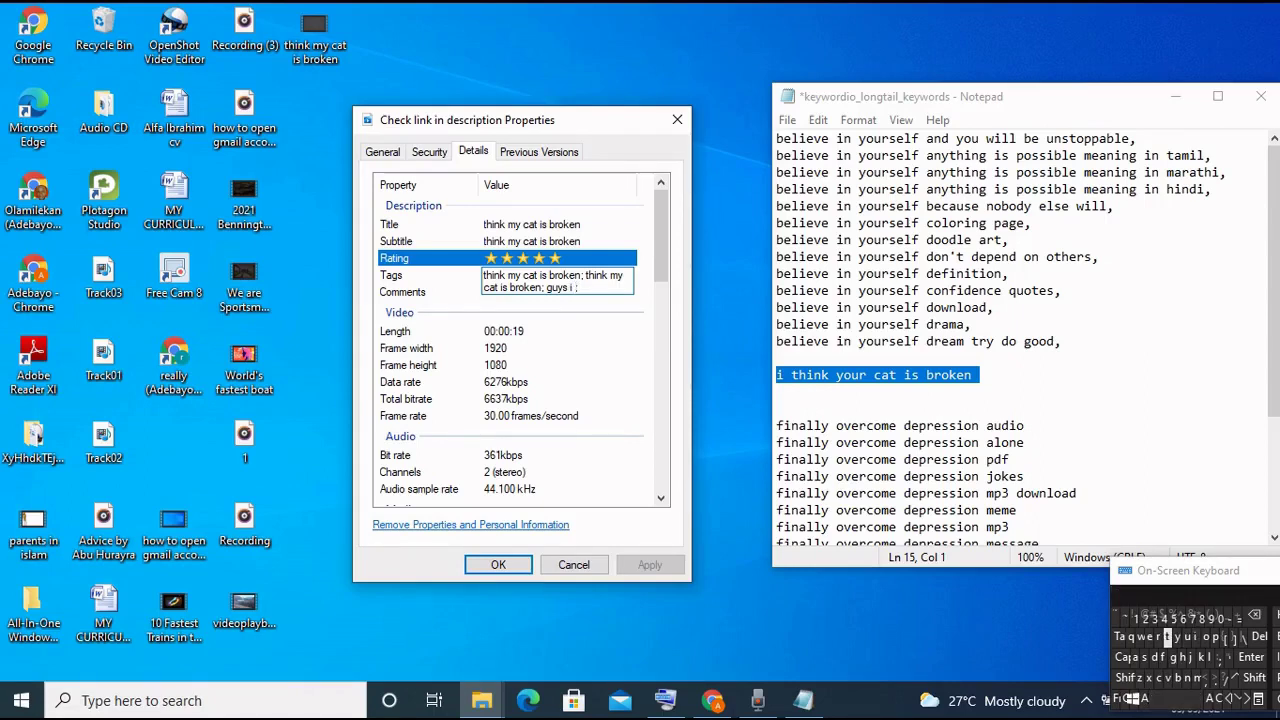
pyautogui.click(1166, 637)
pyautogui.click(1181, 657)
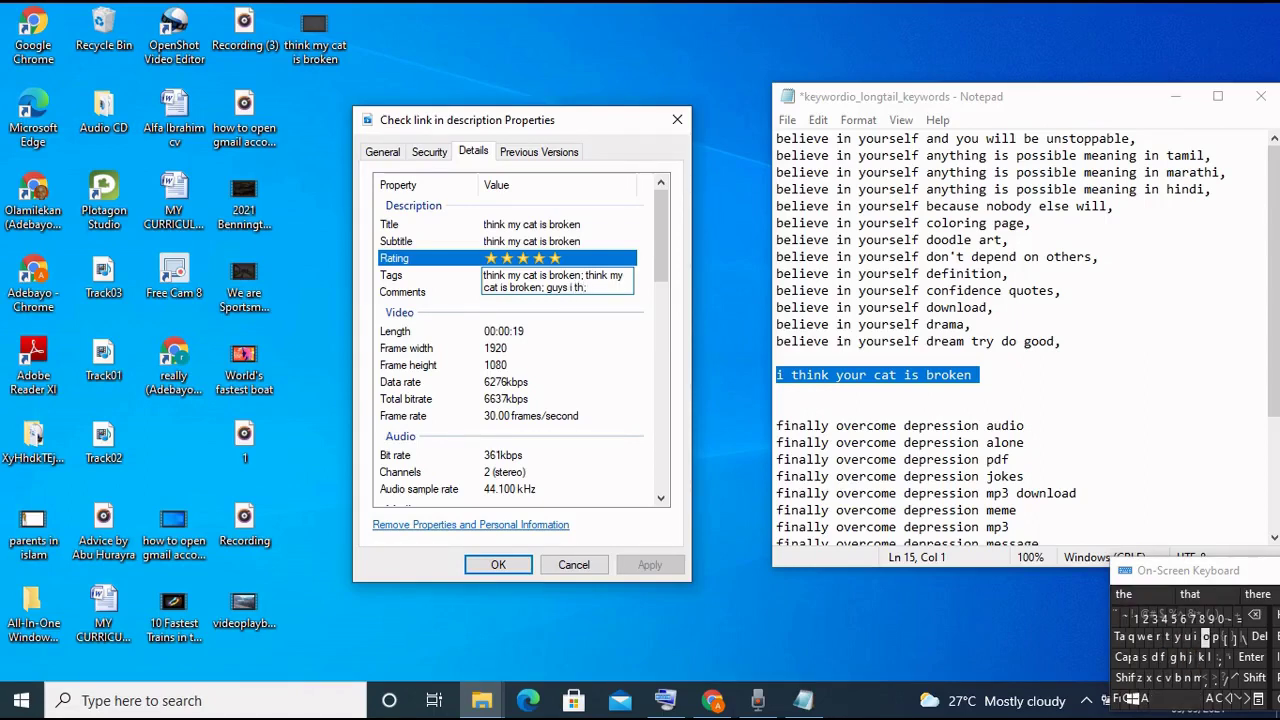
pyautogui.click(1196, 637)
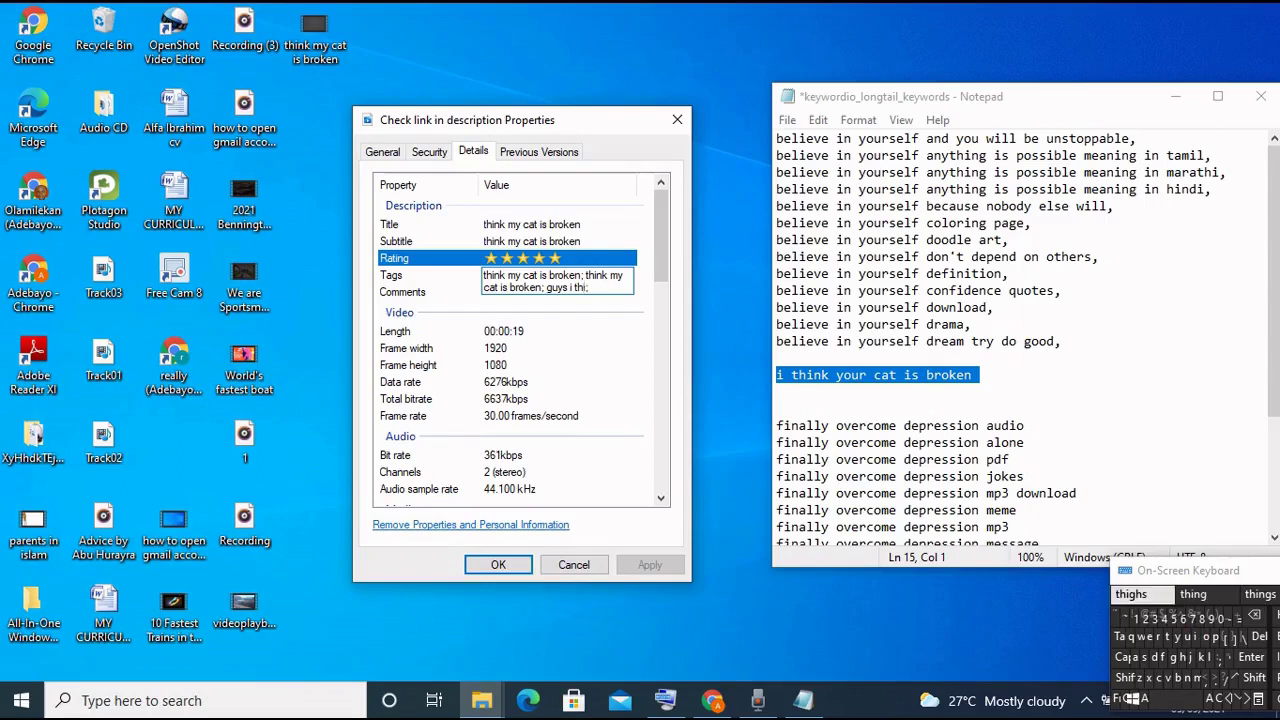
pyautogui.click(1186, 678)
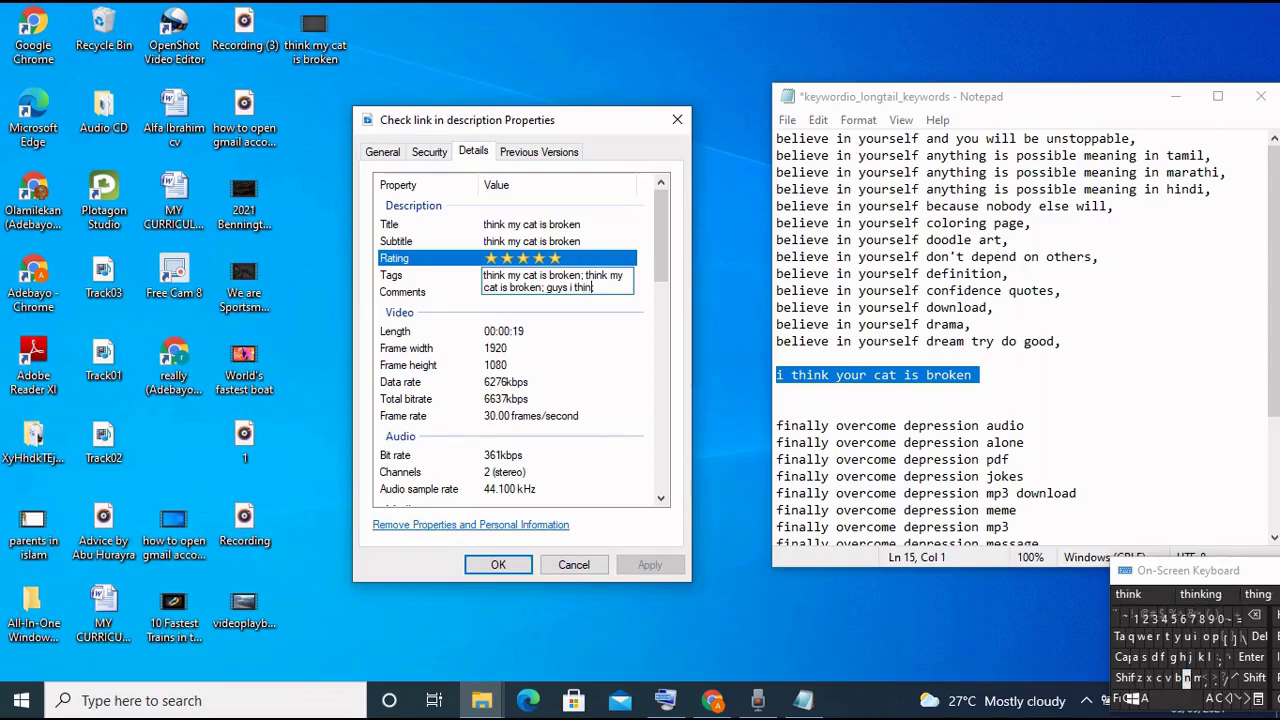
pyautogui.click(1197, 657)
pyautogui.click(1176, 698)
pyautogui.click(1199, 677)
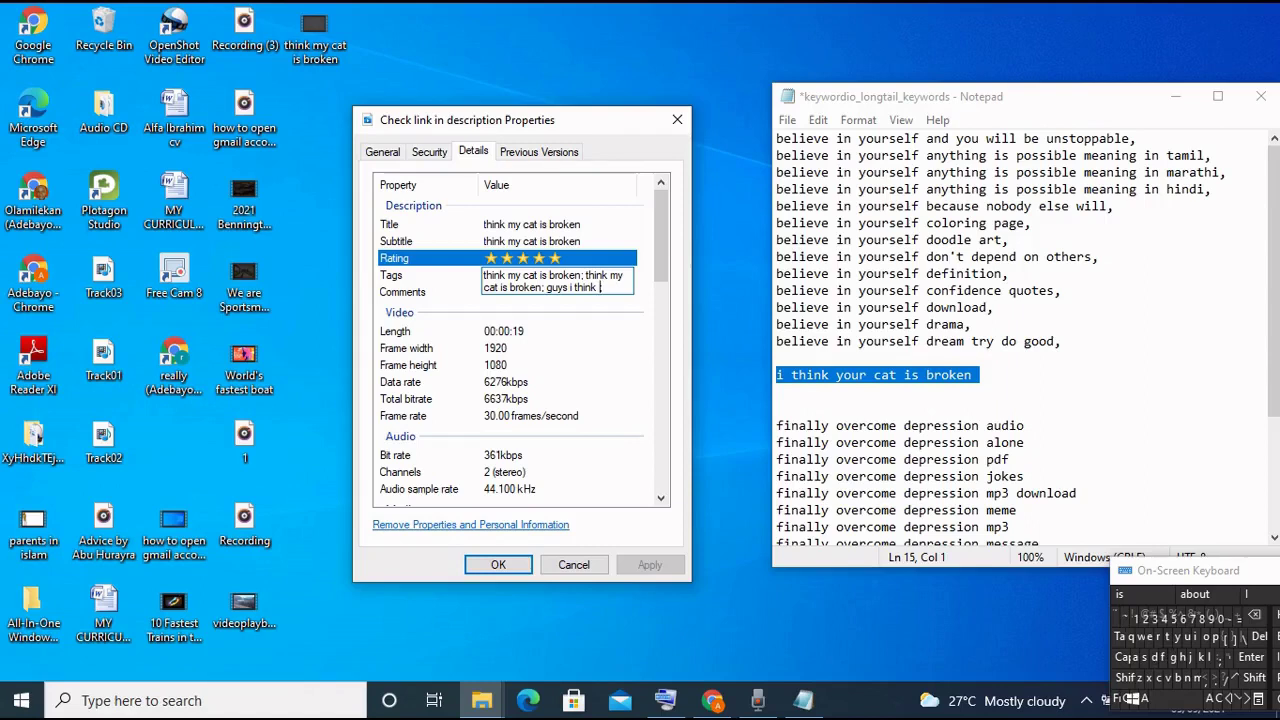
pyautogui.click(1178, 637)
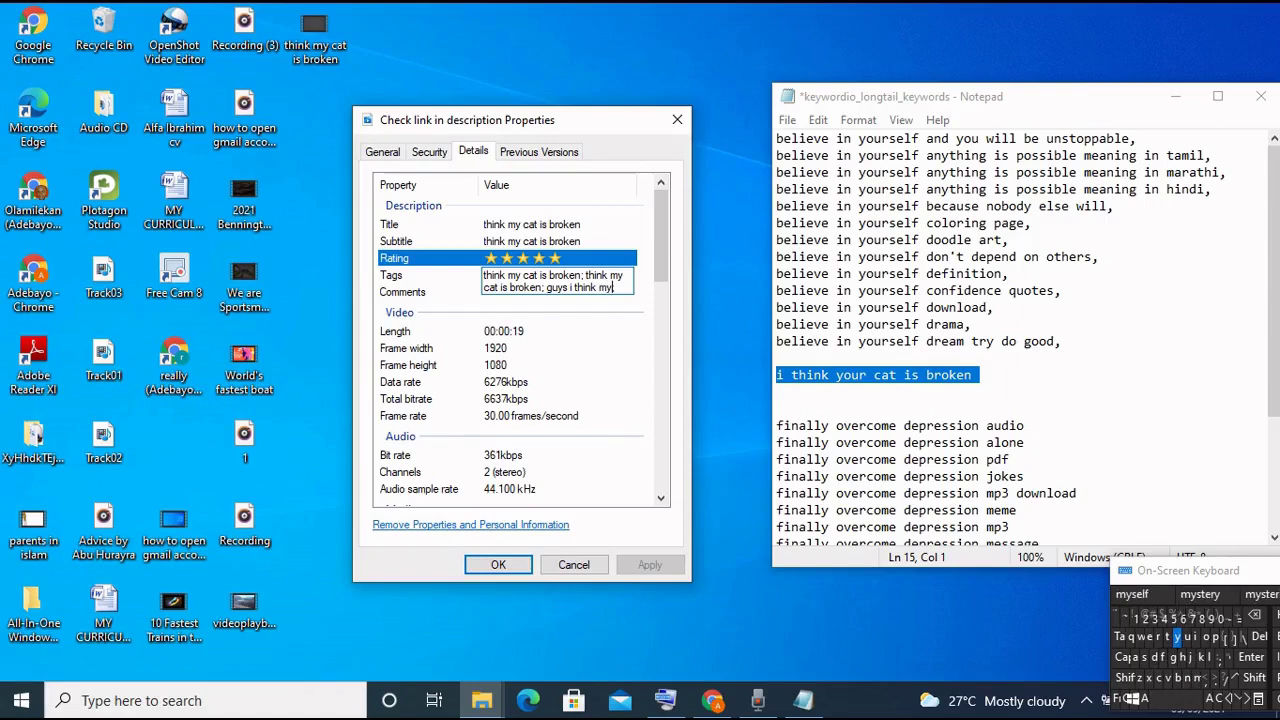
pyautogui.click(1176, 698)
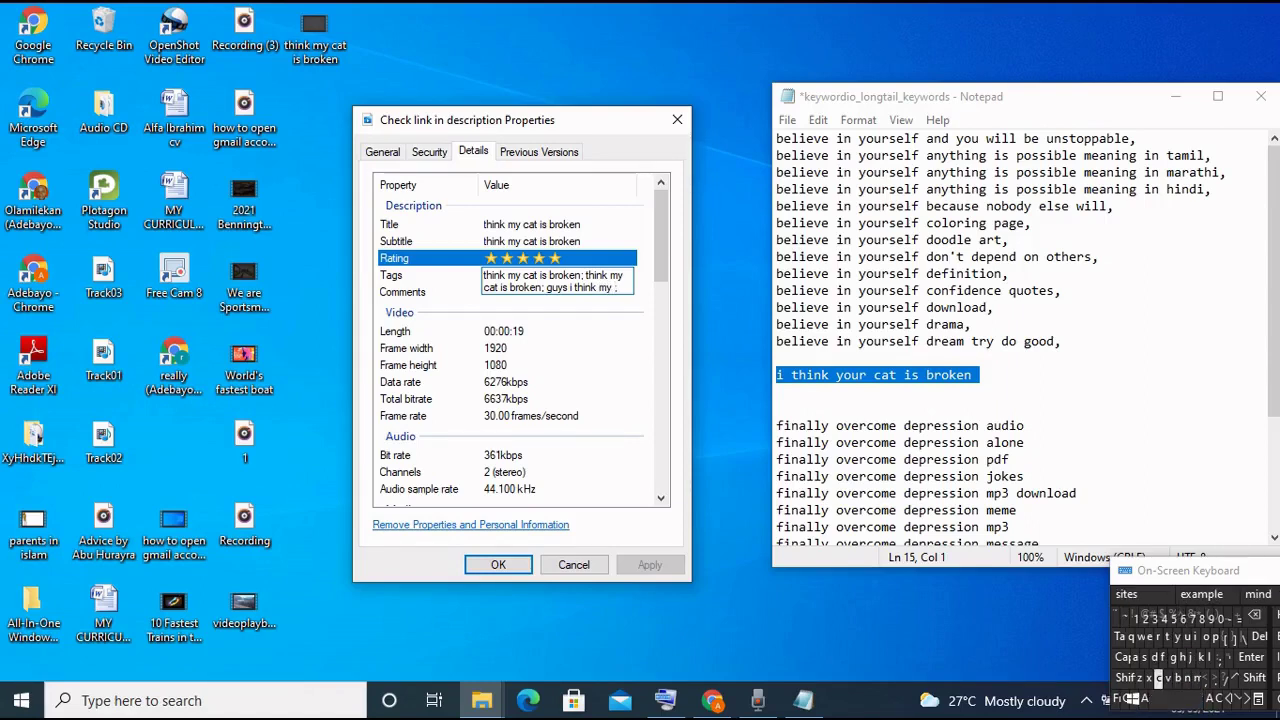
pyautogui.click(1160, 678)
pyautogui.click(1134, 657)
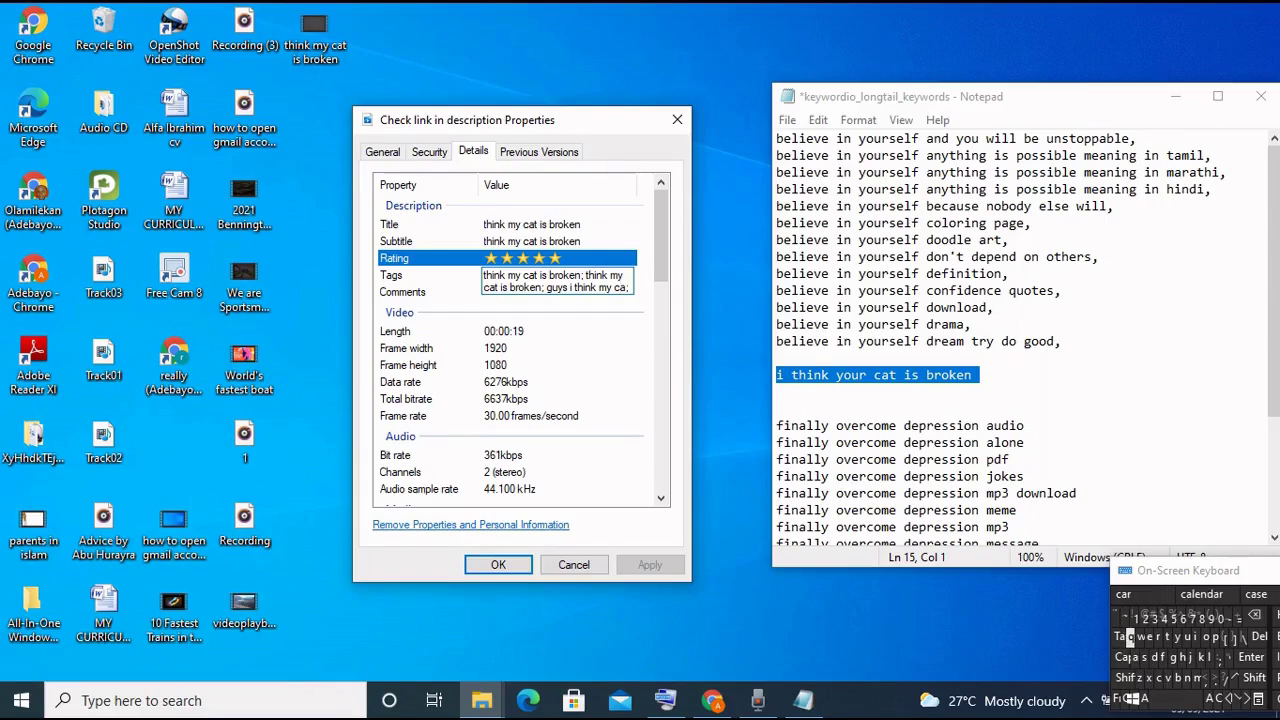
pyautogui.click(1167, 637)
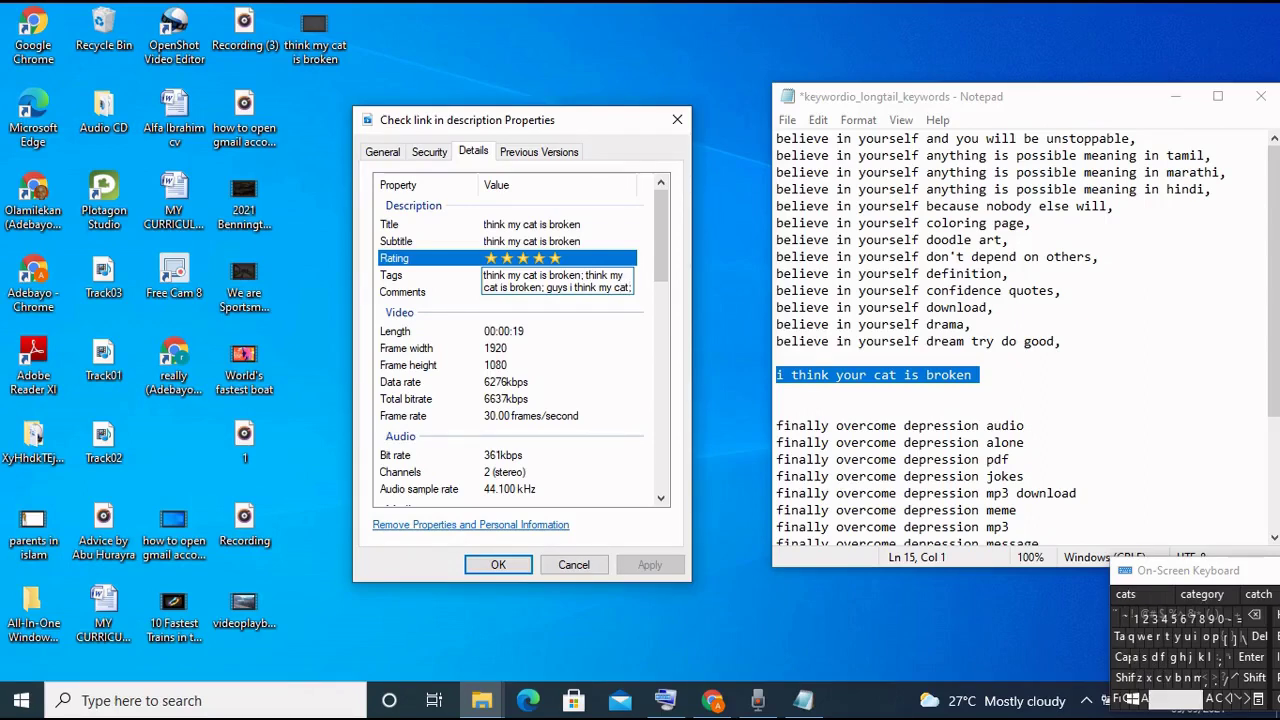
pyautogui.click(1176, 698)
pyautogui.click(1200, 637)
pyautogui.click(1145, 657)
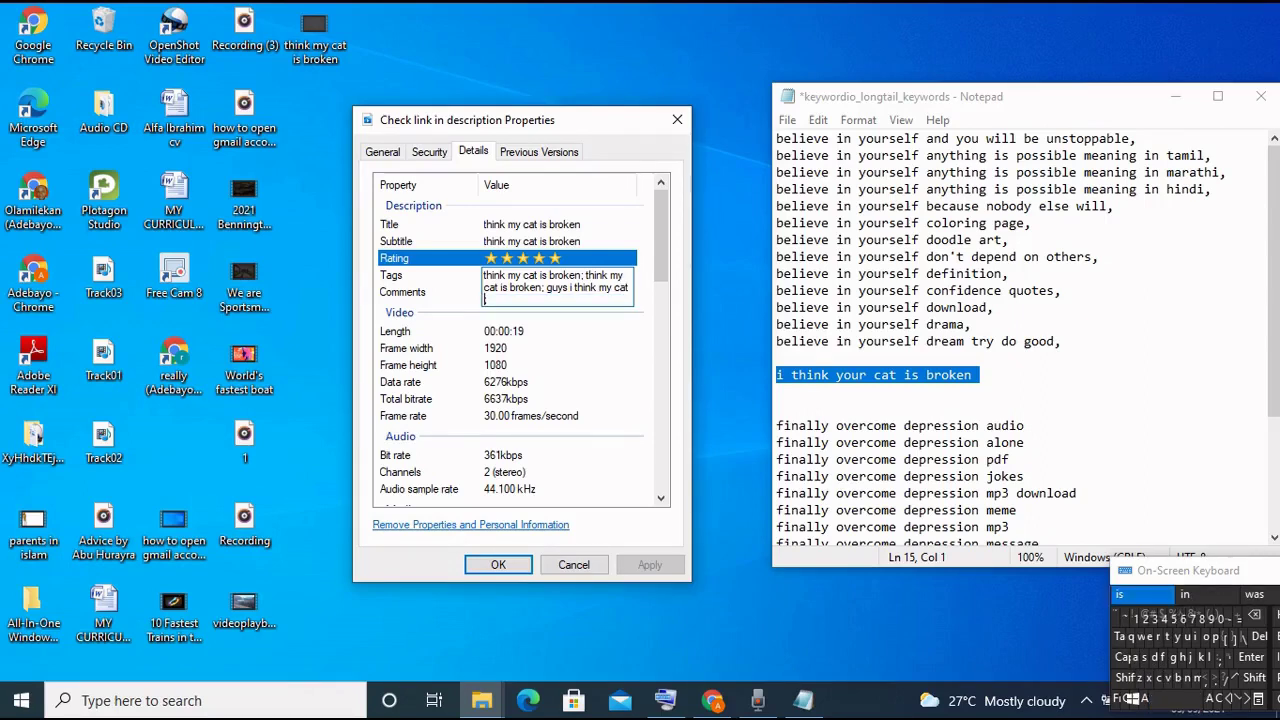
pyautogui.click(1176, 698)
pyautogui.click(1176, 698)
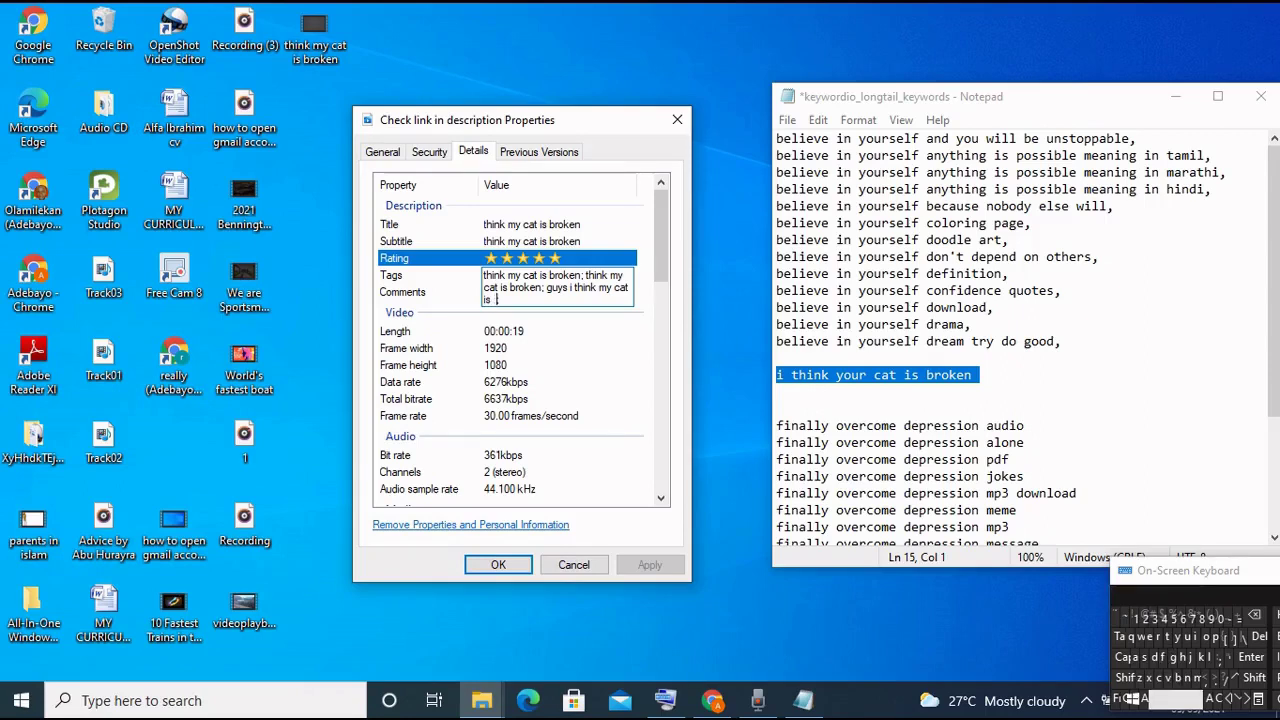
pyautogui.click(1250, 616)
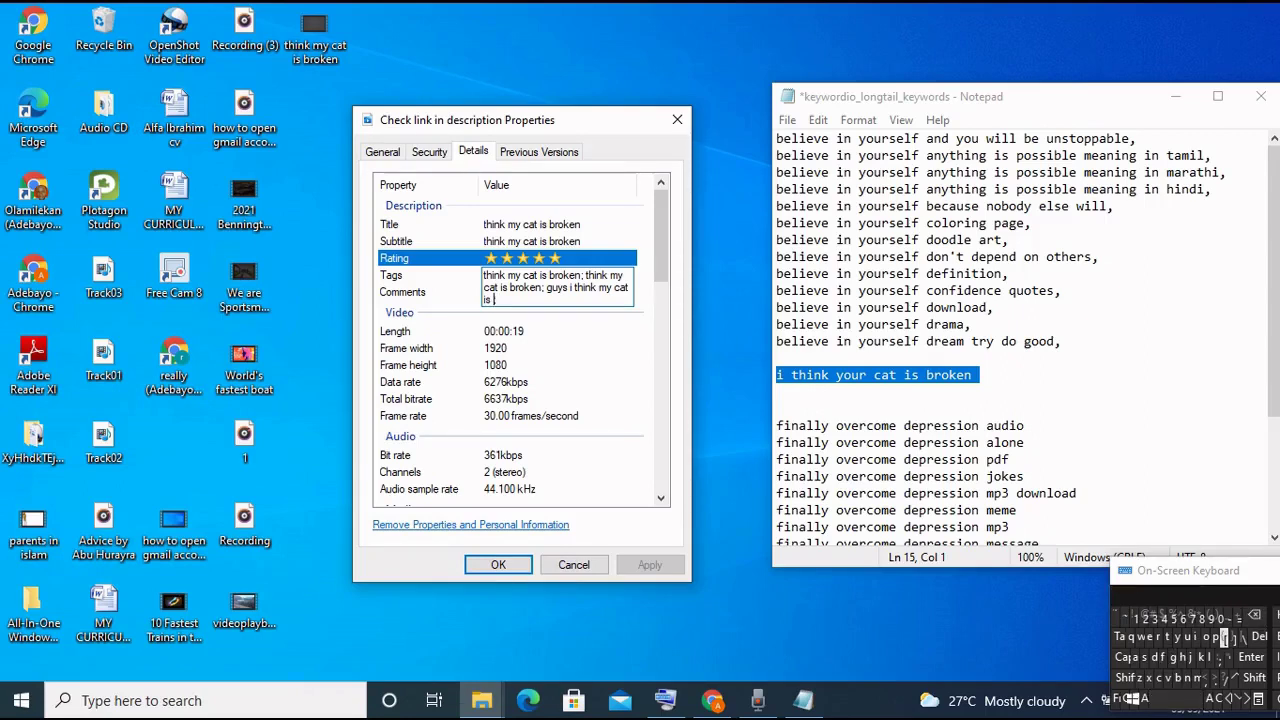
pyautogui.click(1178, 679)
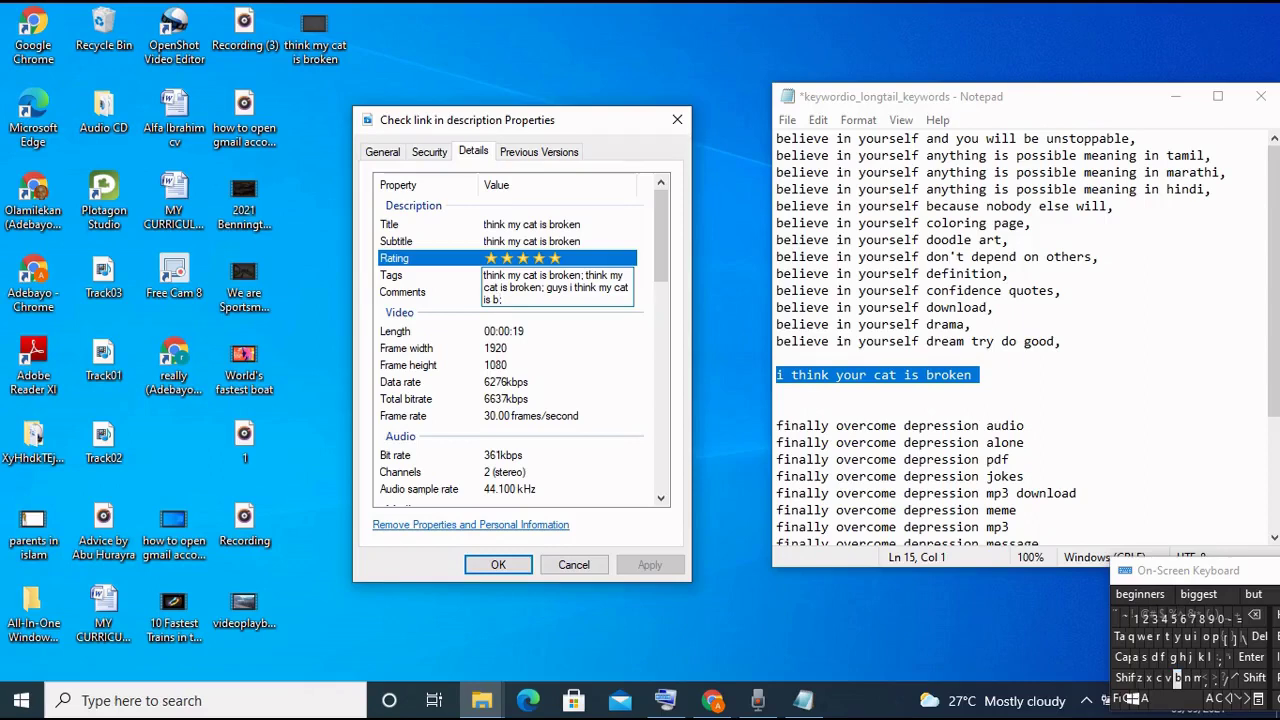
pyautogui.click(1160, 636)
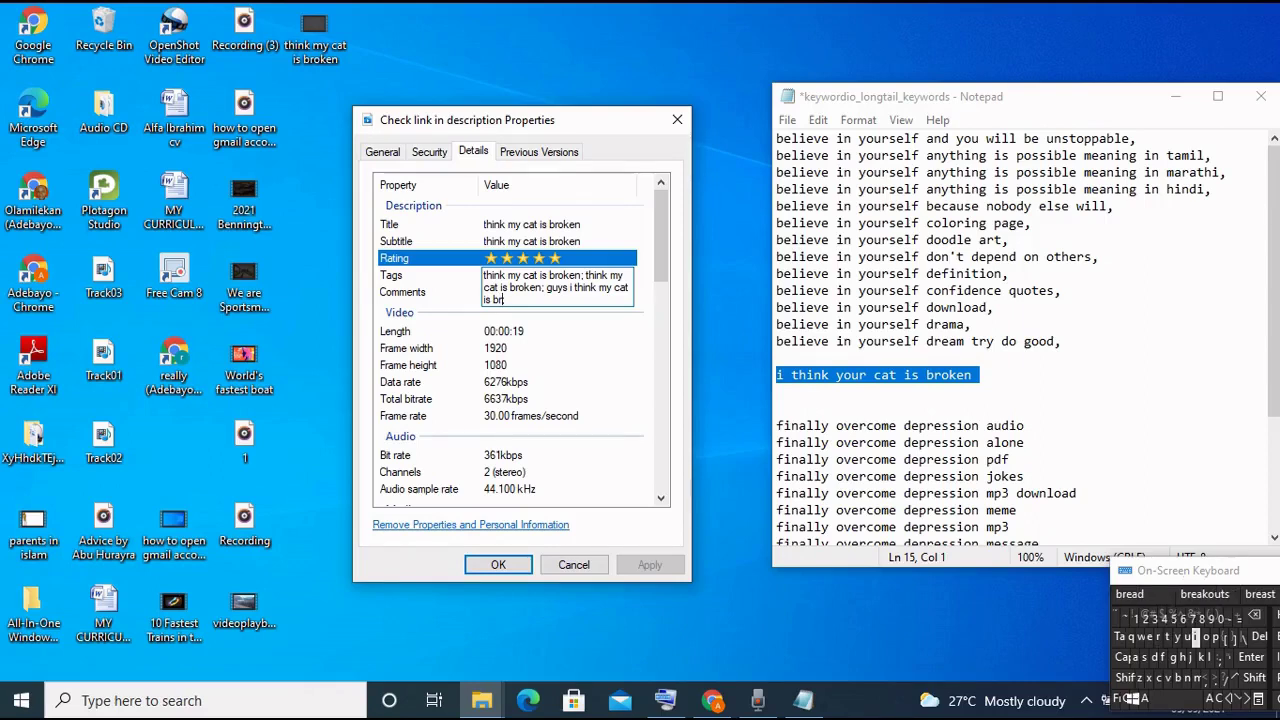
pyautogui.click(1205, 637)
pyautogui.click(1205, 657)
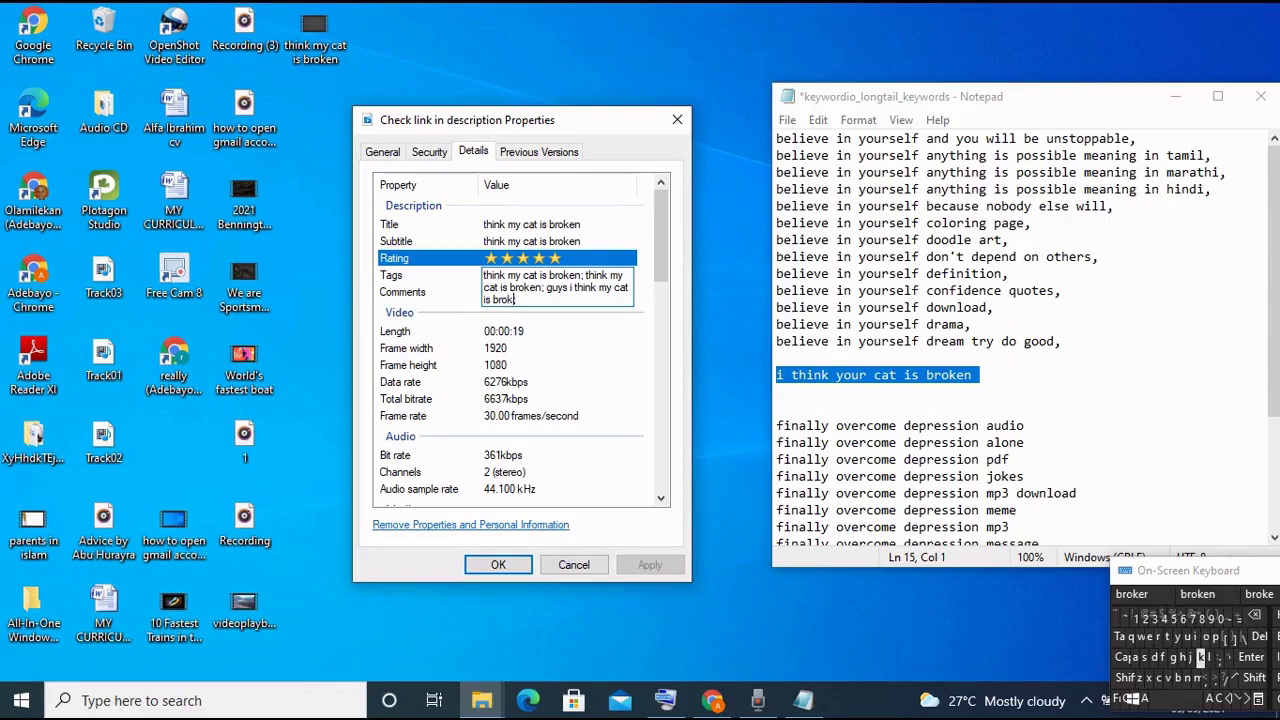
pyautogui.click(1197, 594)
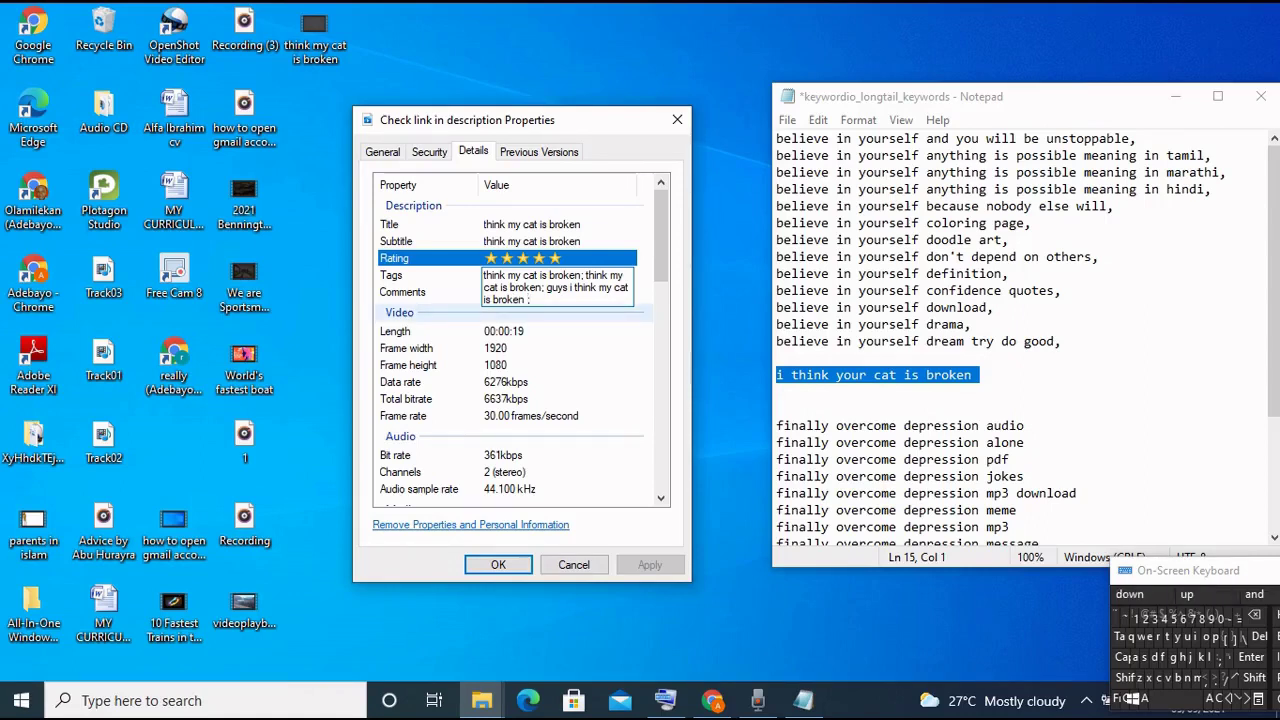
pyautogui.press('BackSpace')
pyautogui.press('BackSpace')
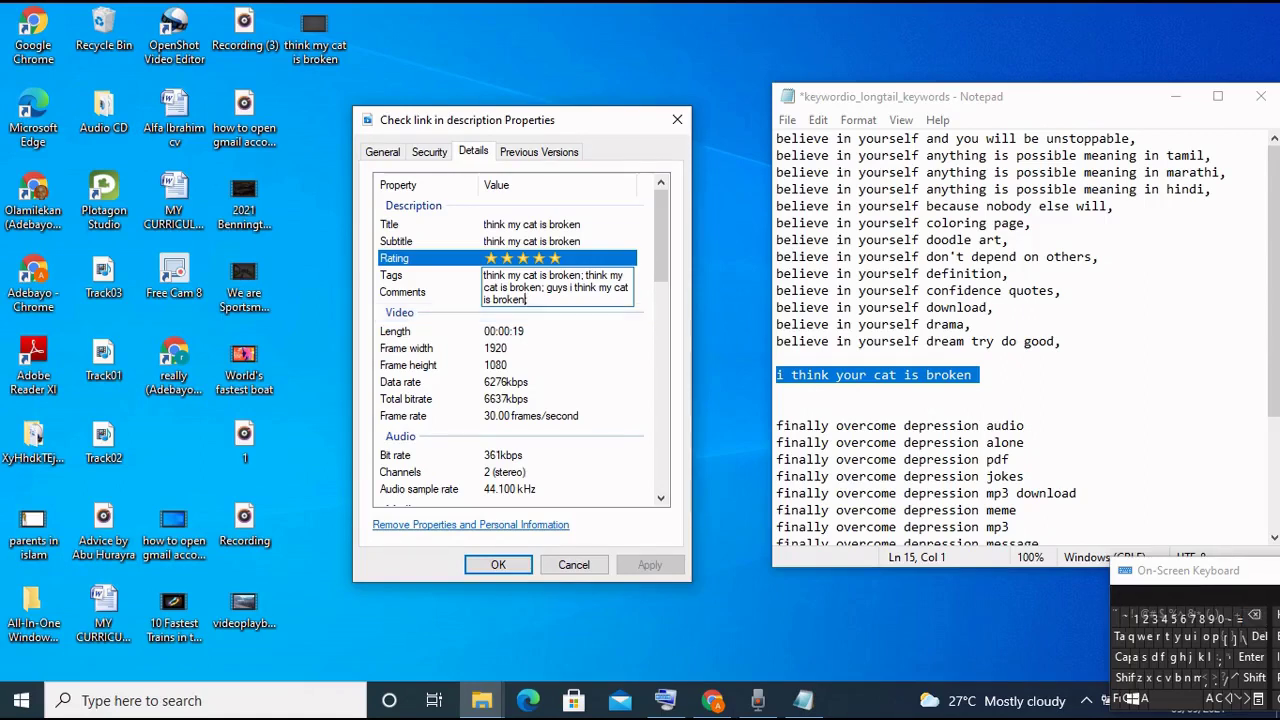
pyautogui.click(430, 365)
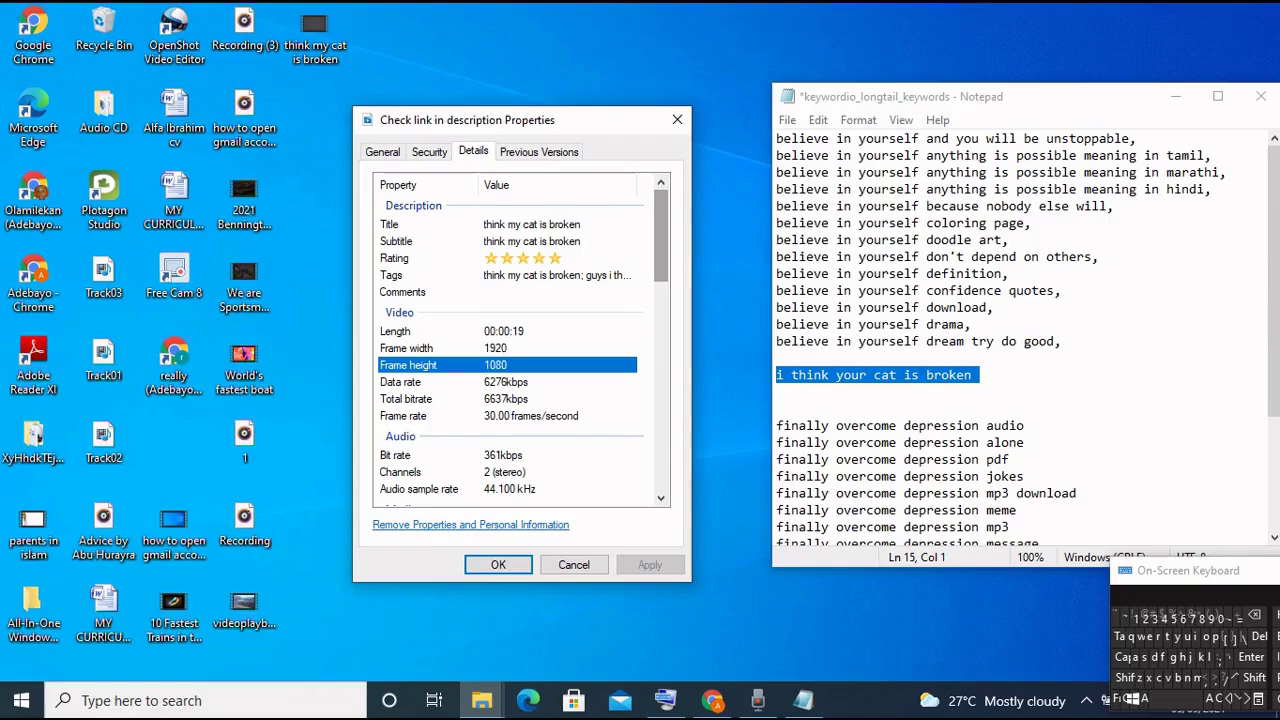
# Check the remaining file details, save the properties, and accept renaming the video to "think my cat is broken (2).mp4".
pyautogui.scroll(-10, 510, 340)
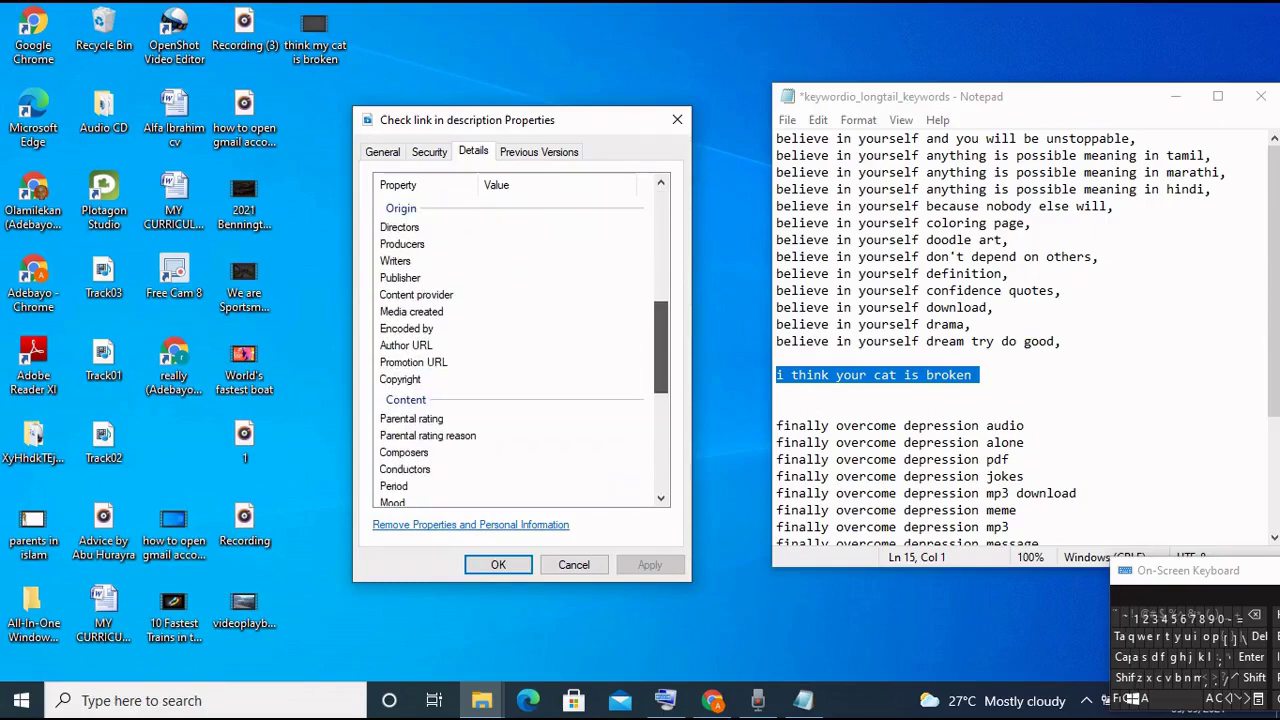
pyautogui.scroll(-4, 510, 340)
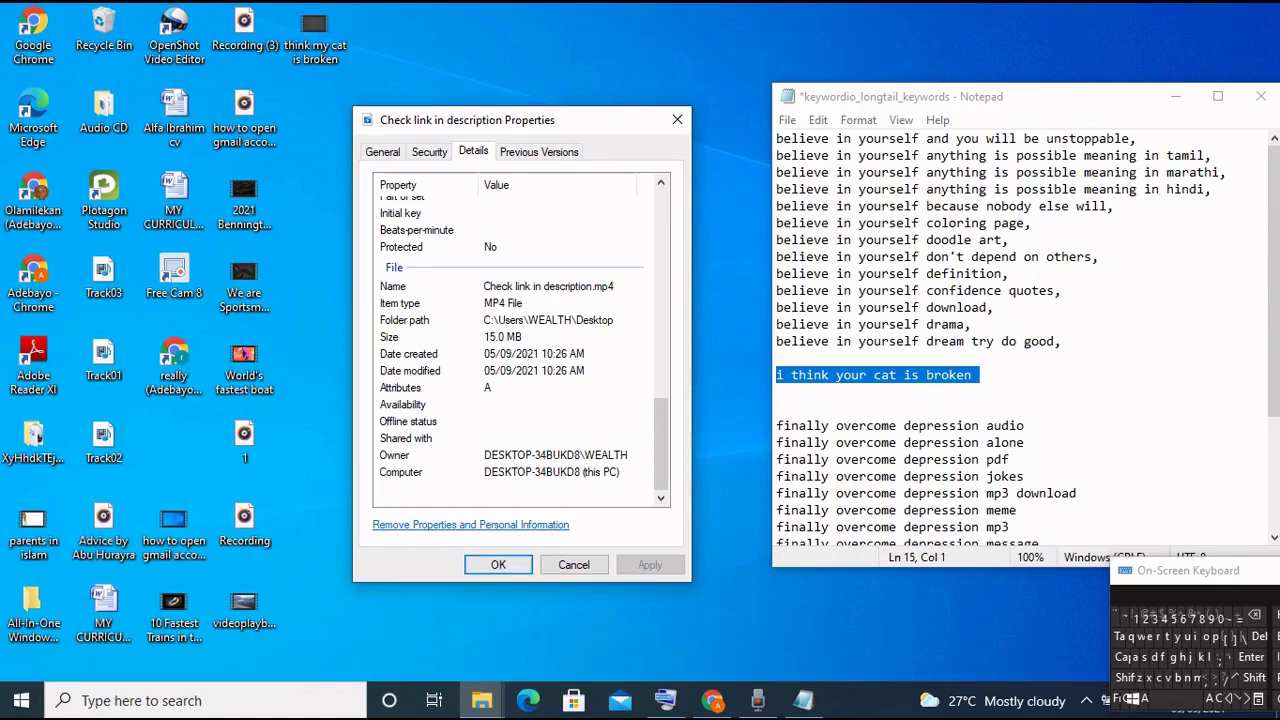
pyautogui.click(498, 564)
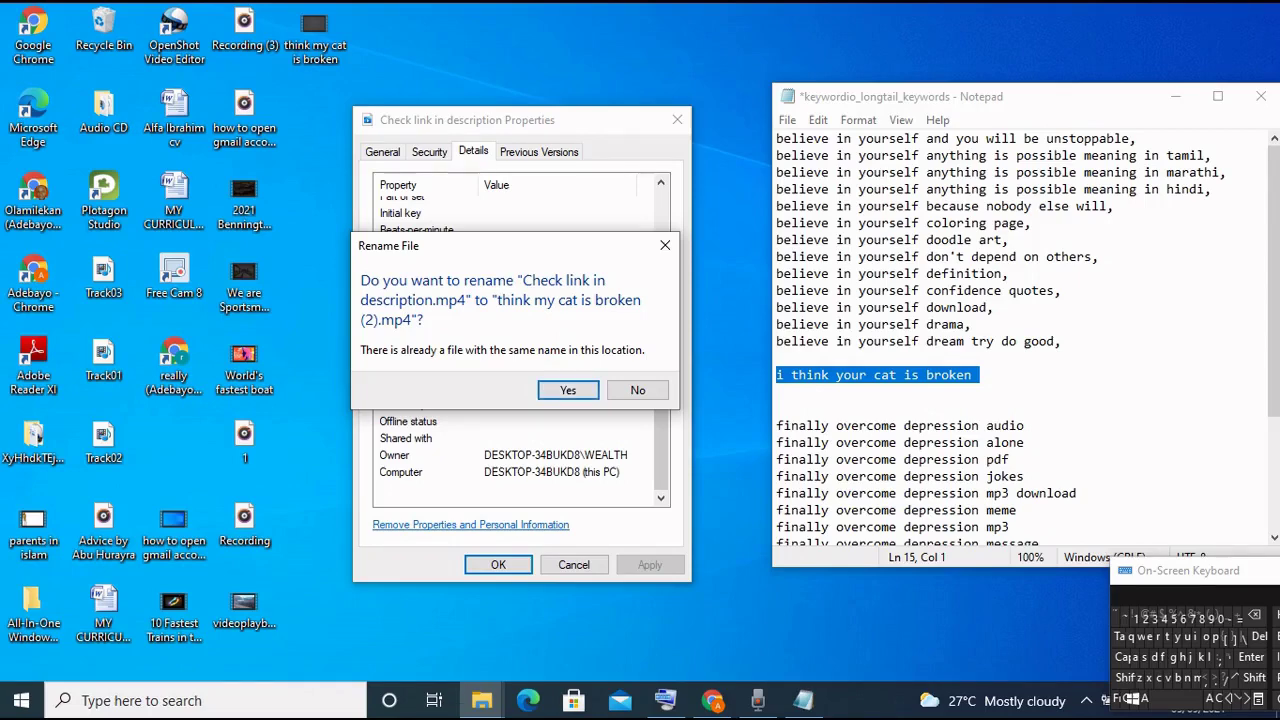
pyautogui.click(567, 390)
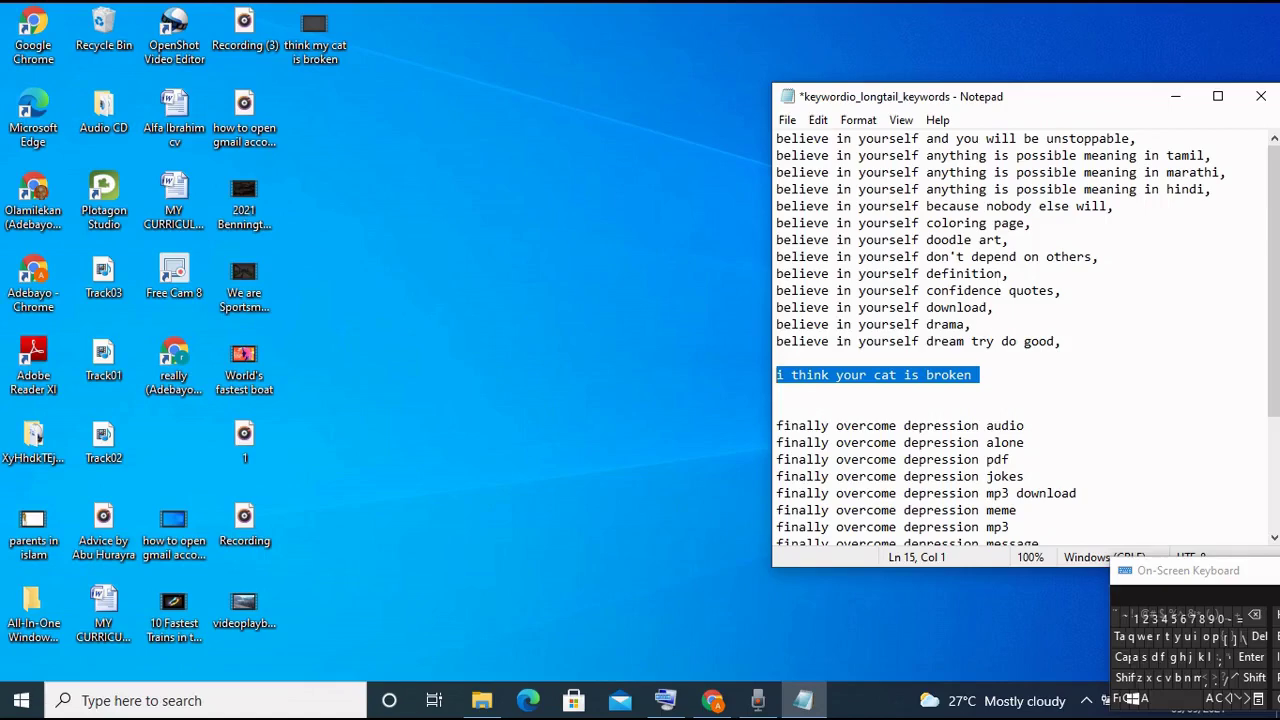
# Reopen the properties of the "Check link in description" video, replace its file name with "think my cat is broken", and review its details.
pyautogui.moveTo(1000, 96); pyautogui.dragTo(863, 335)
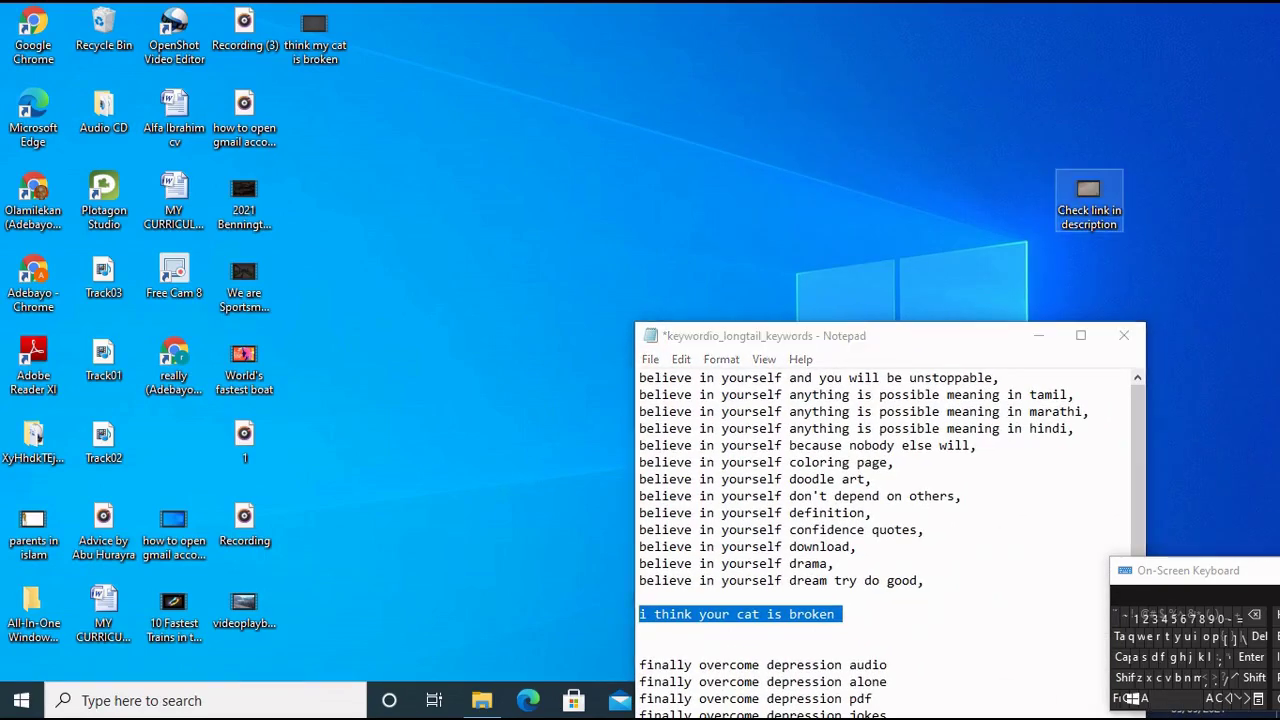
pyautogui.rightClick(1089, 215)
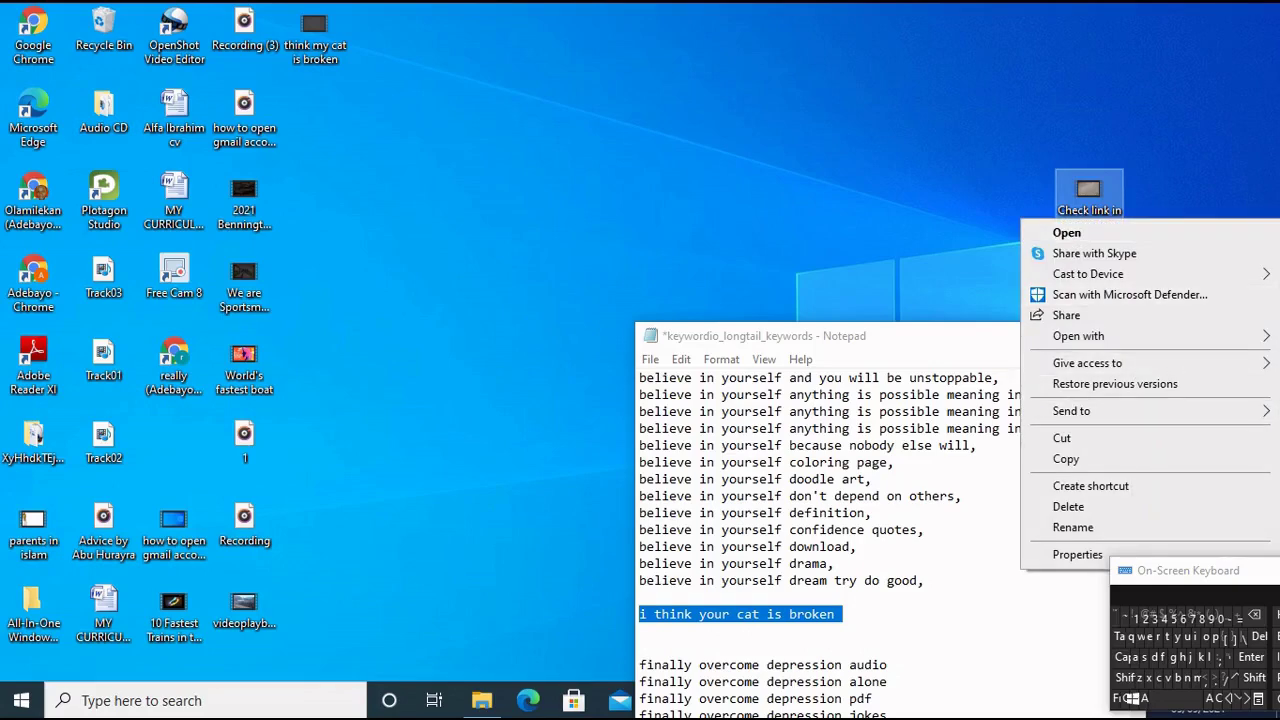
pyautogui.click(1077, 554)
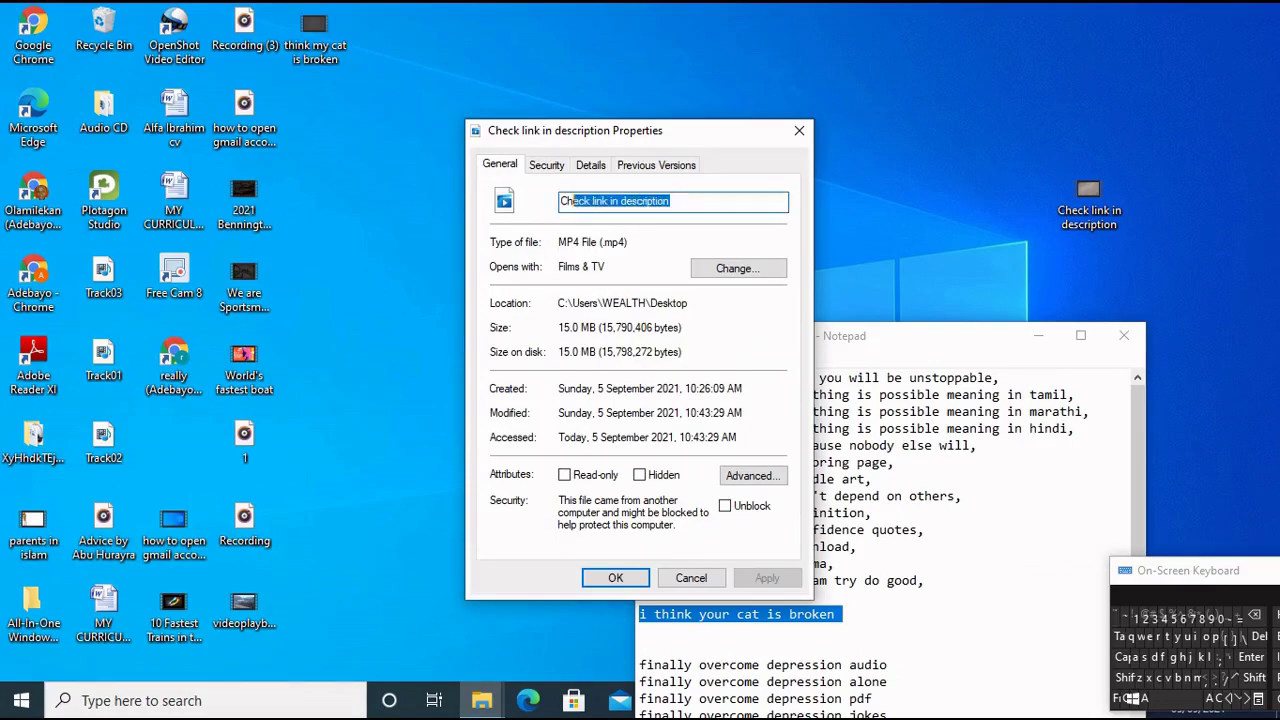
pyautogui.rightClick(570, 196)
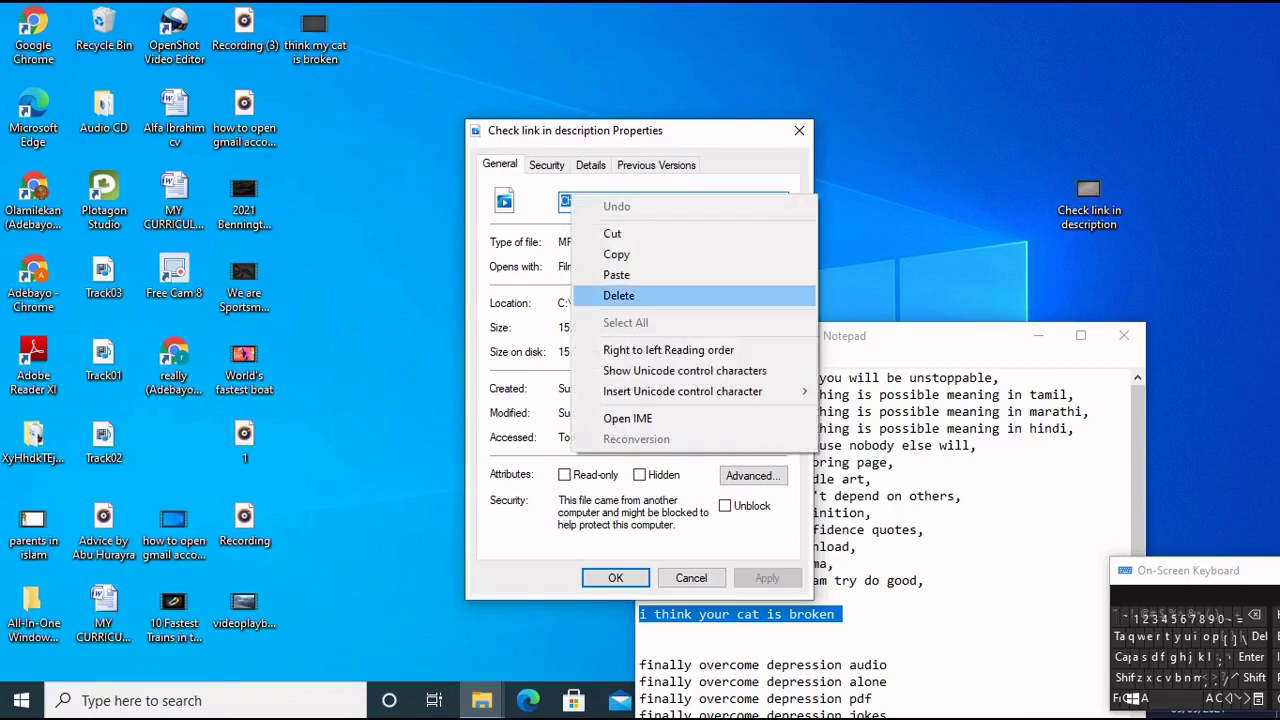
pyautogui.click(616, 272)
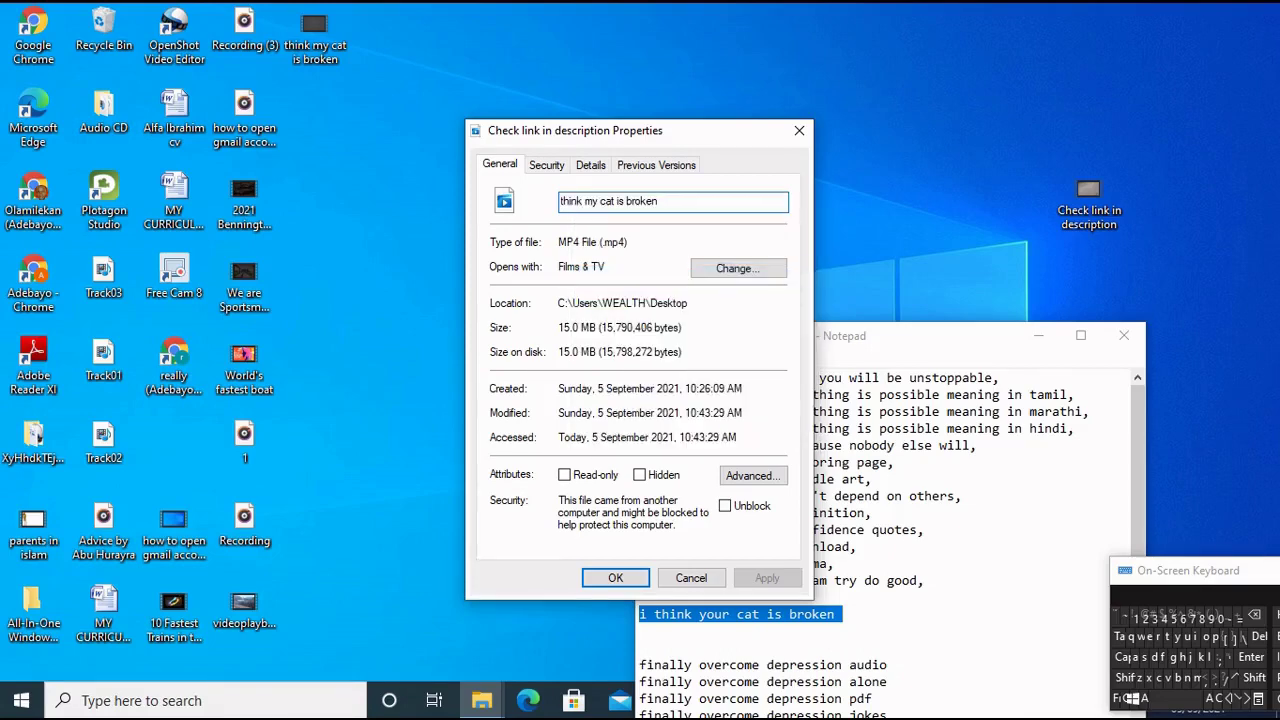
pyautogui.click(590, 164)
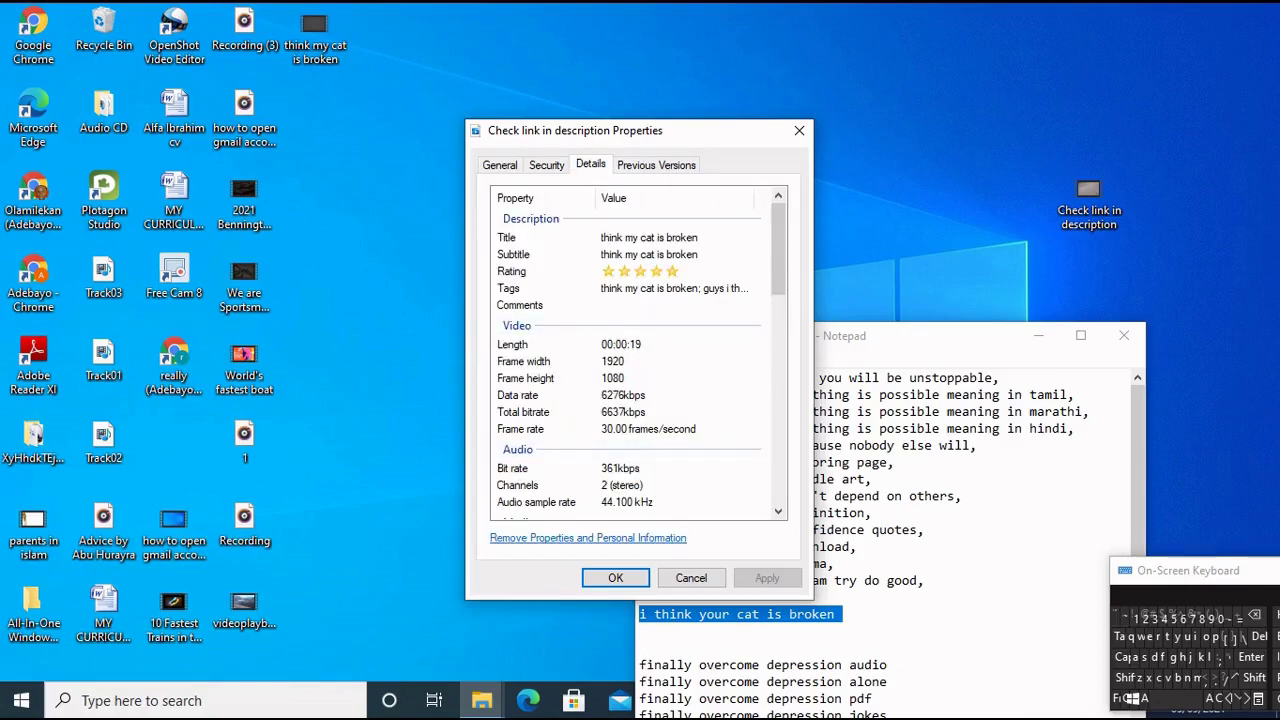
pyautogui.scroll(-7, 778, 300)
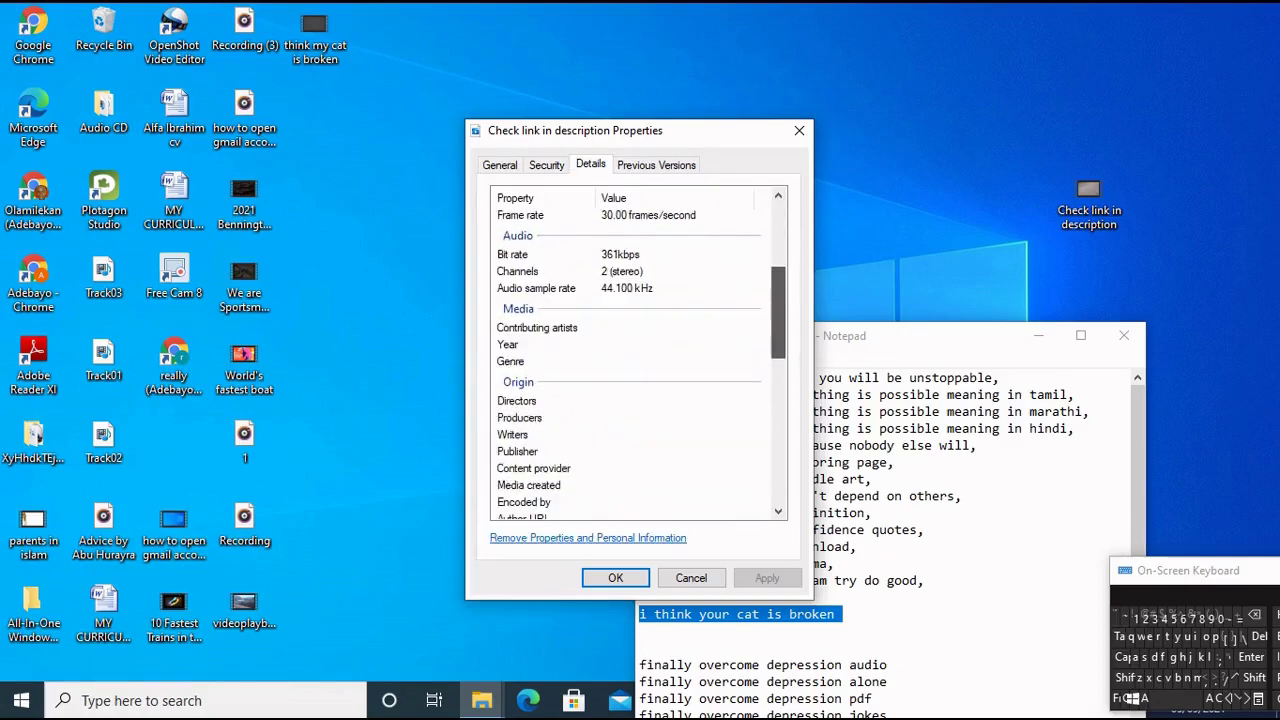
pyautogui.scroll(-4, 778, 355)
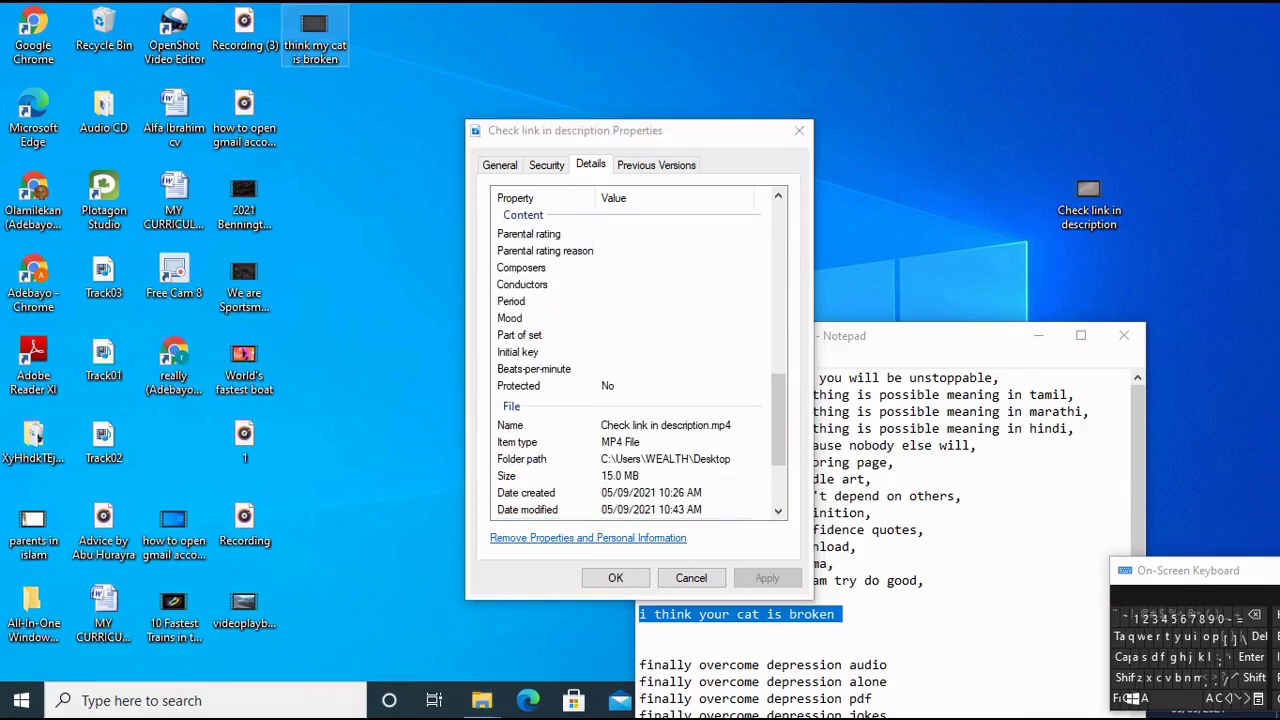
# Delete the other "think my cat is broken" file from the desktop and save the video's new file name.
pyautogui.rightClick(330, 33)
pyautogui.click(376, 316)
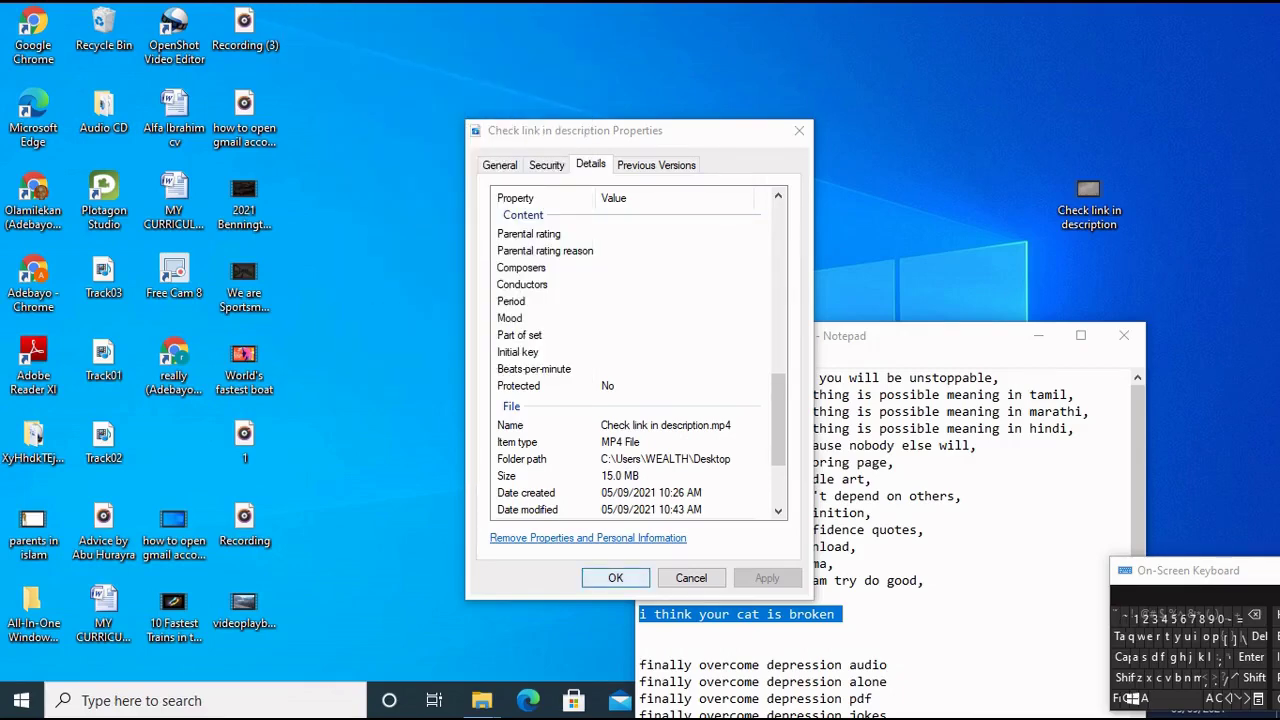
pyautogui.click(615, 578)
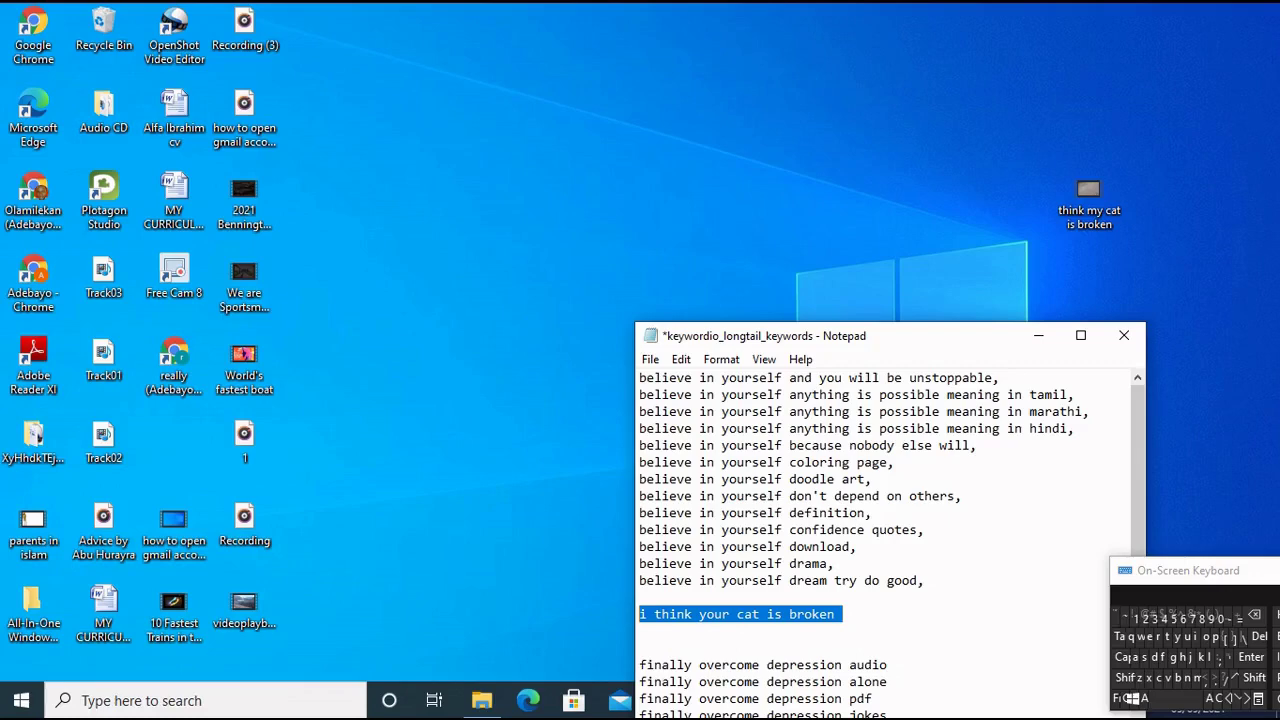
pyautogui.moveTo(940, 335); pyautogui.dragTo(360, 14)
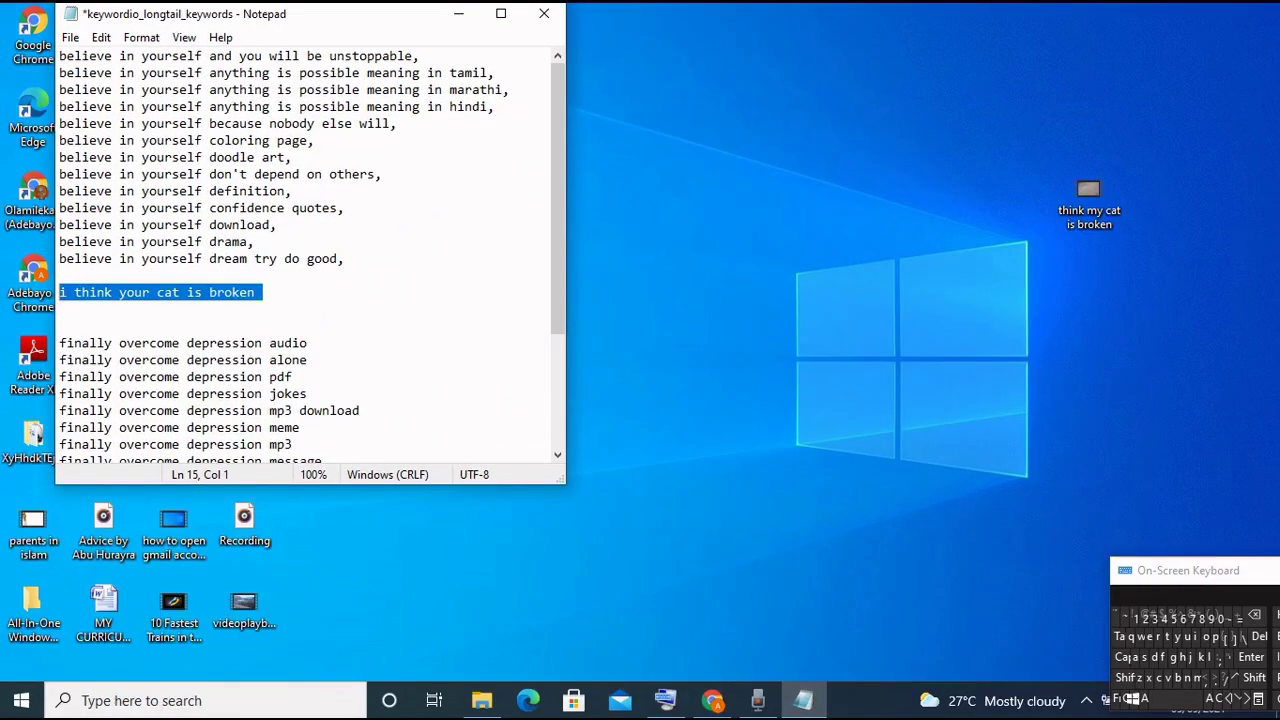
# Switch to Chrome at full window size and start a video upload from the Mylifejourney channel page.
pyautogui.click(712, 700)
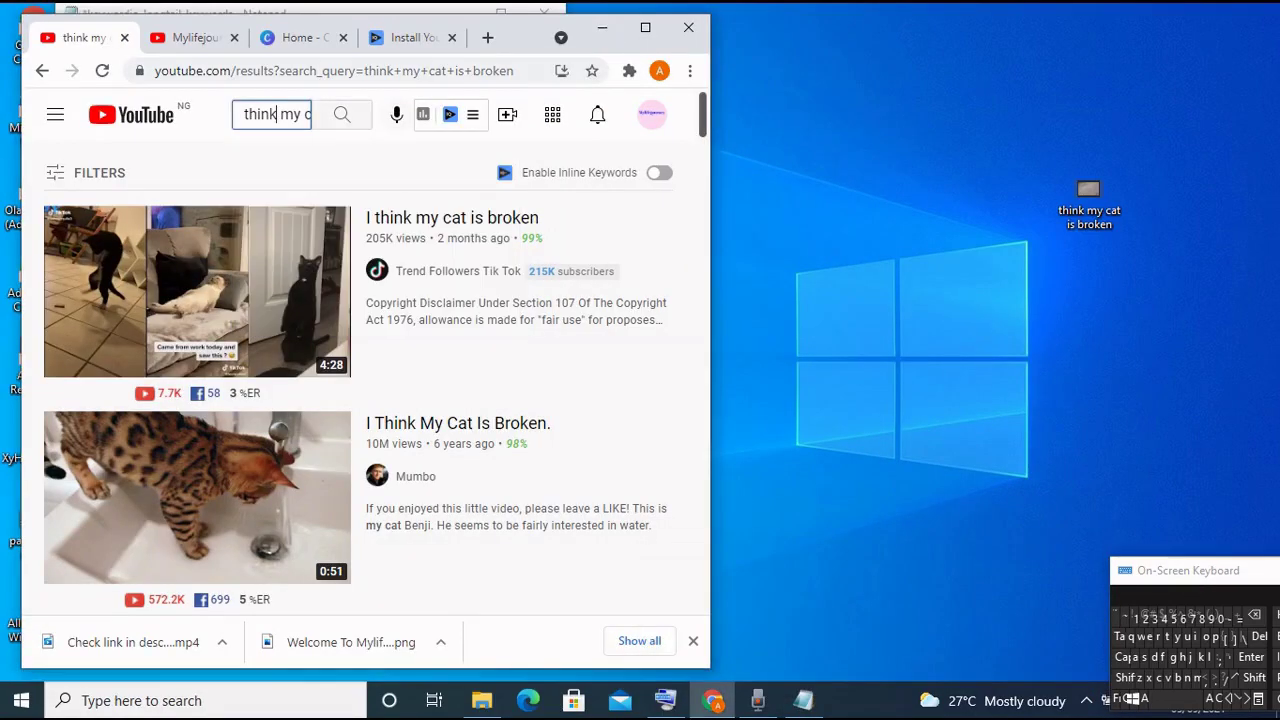
pyautogui.click(277, 114)
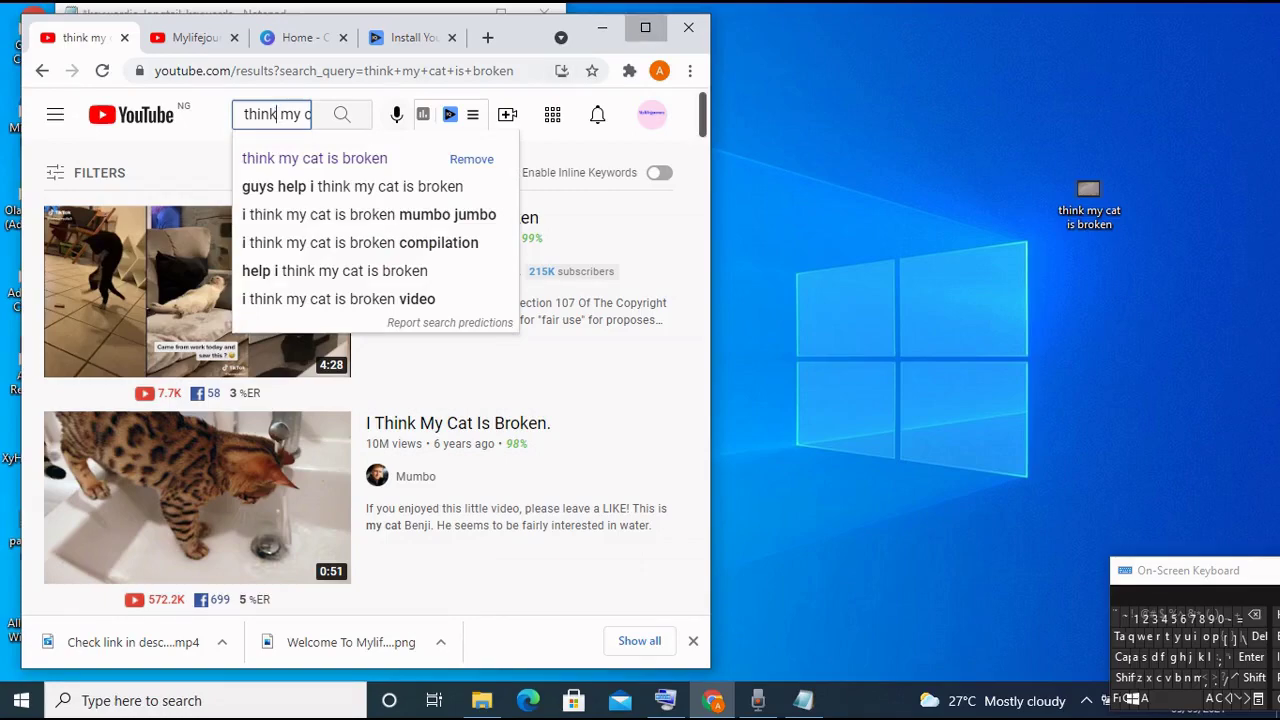
pyautogui.click(645, 27)
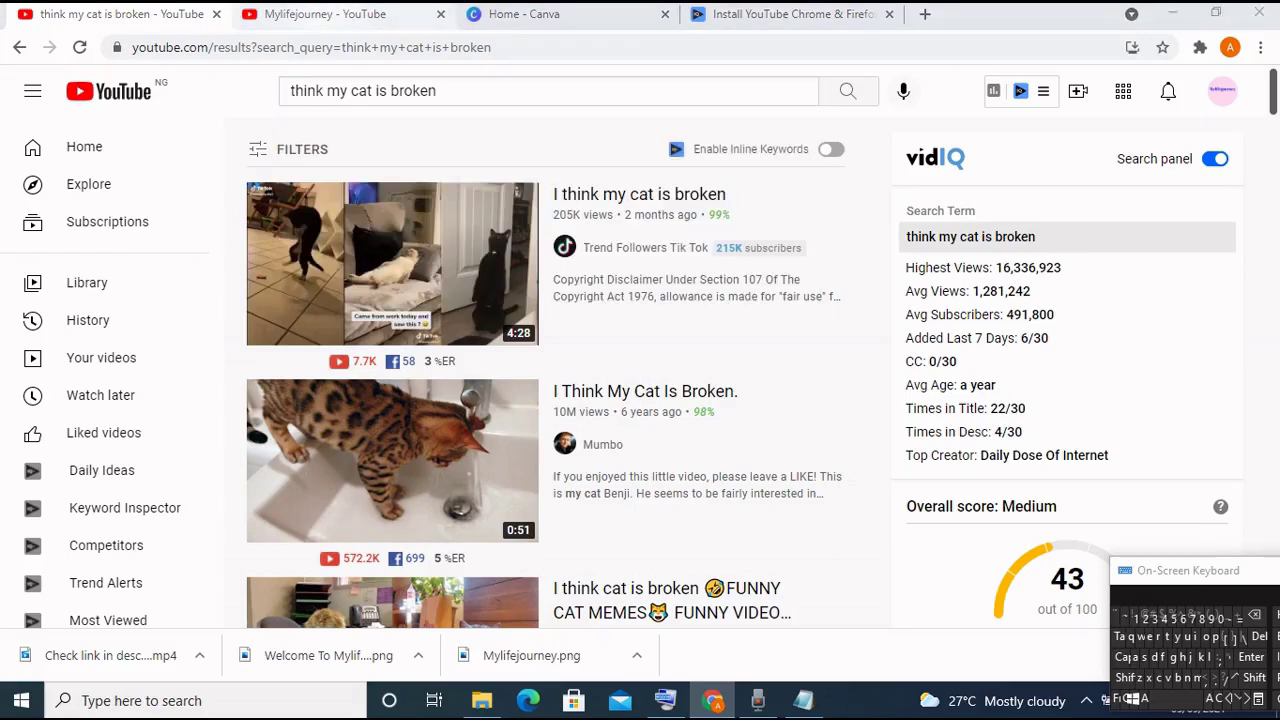
pyautogui.click(325, 14)
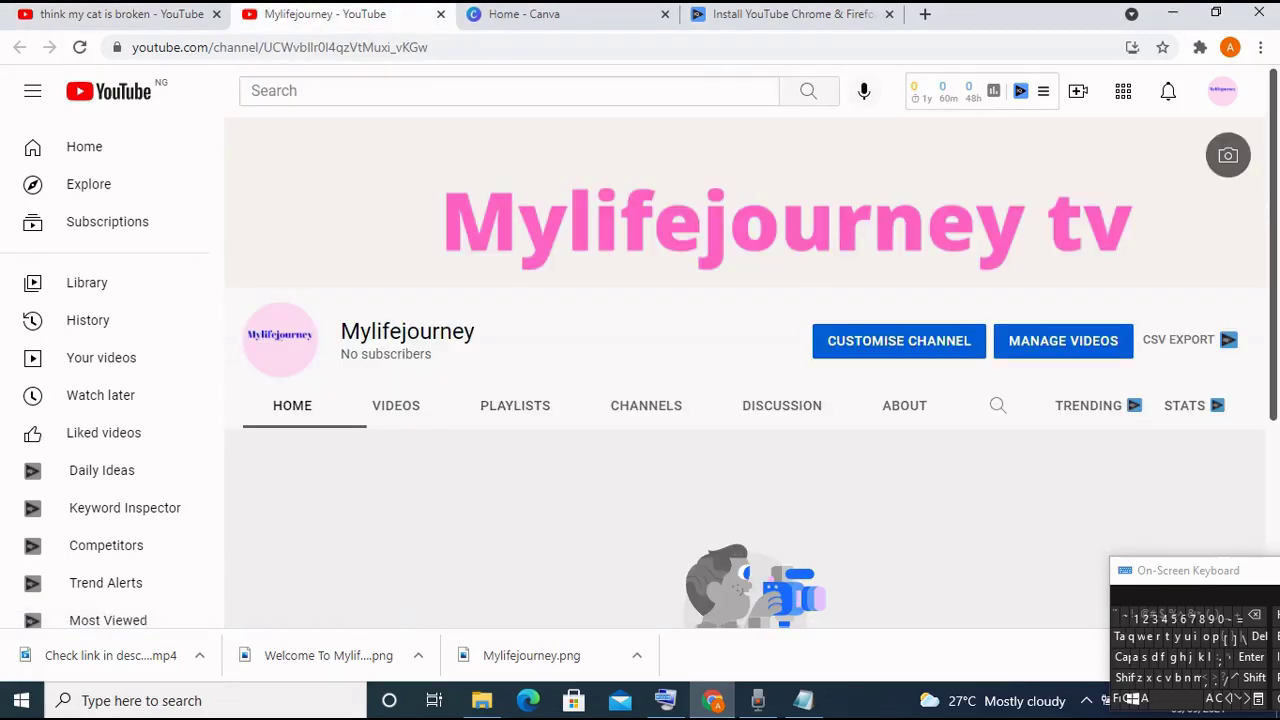
pyautogui.scroll(-3, 750, 370)
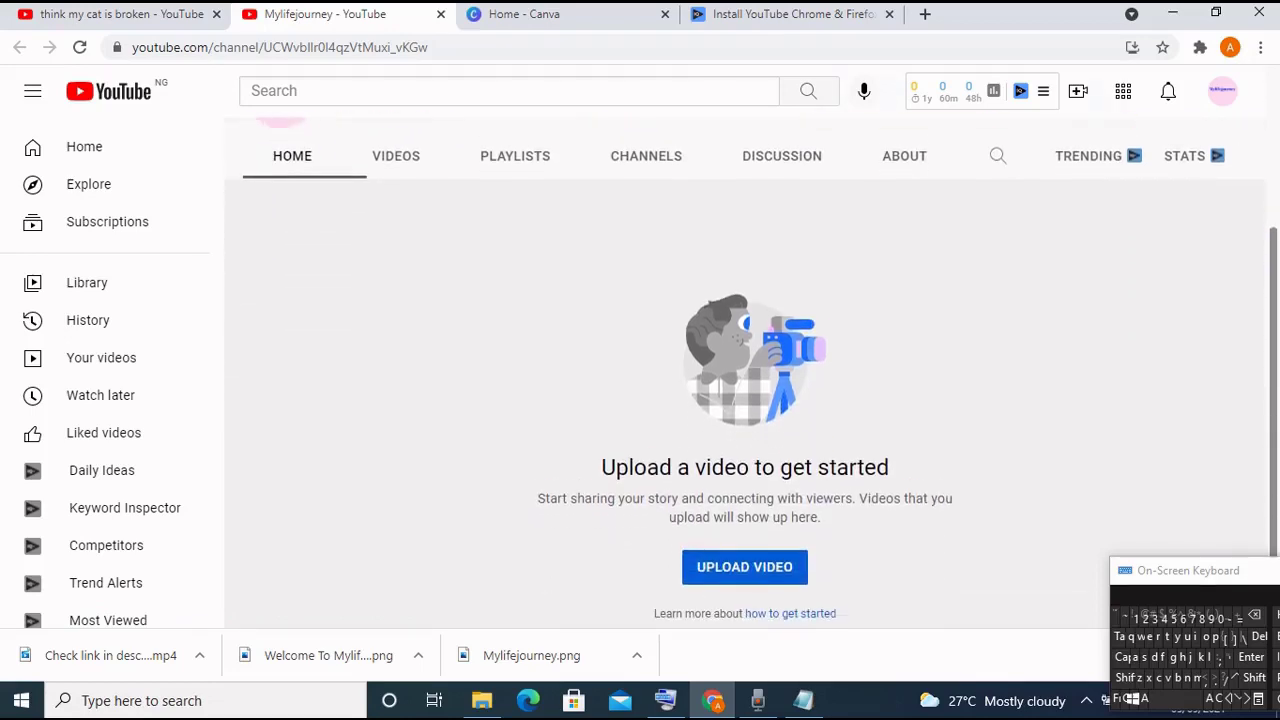
pyautogui.scroll(-2, 750, 370)
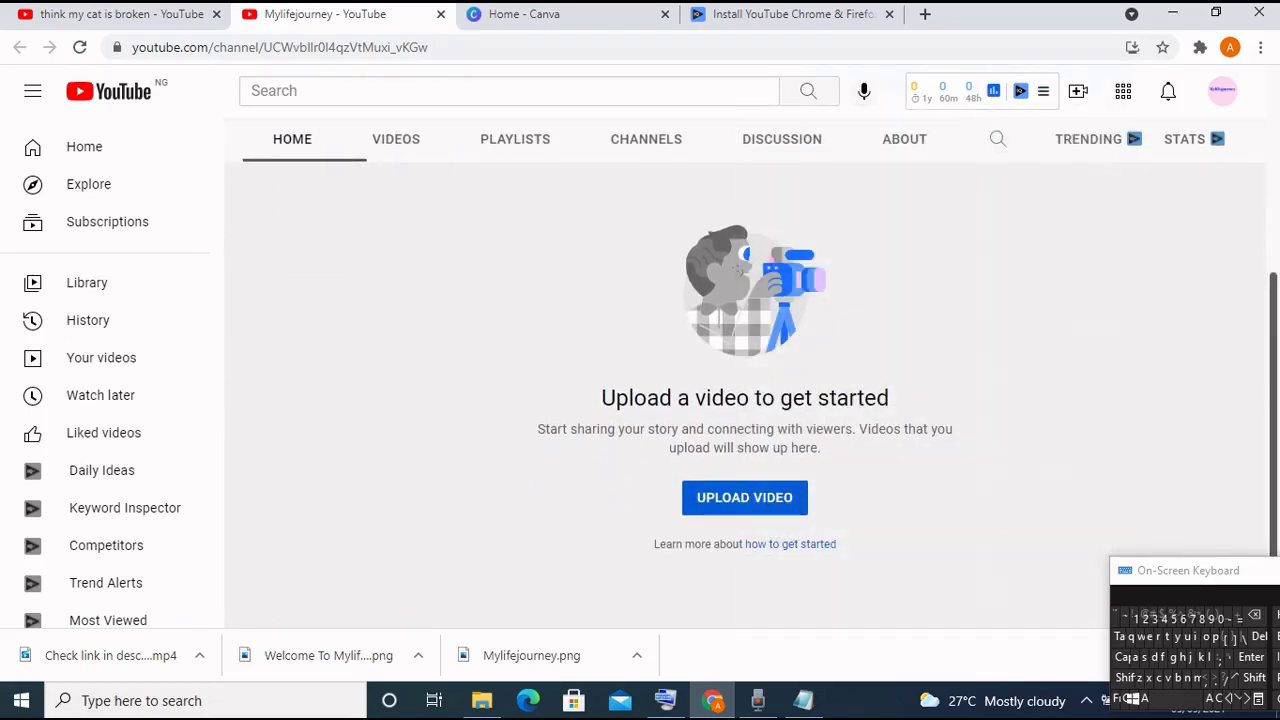
pyautogui.click(993, 91)
pyautogui.click(744, 497)
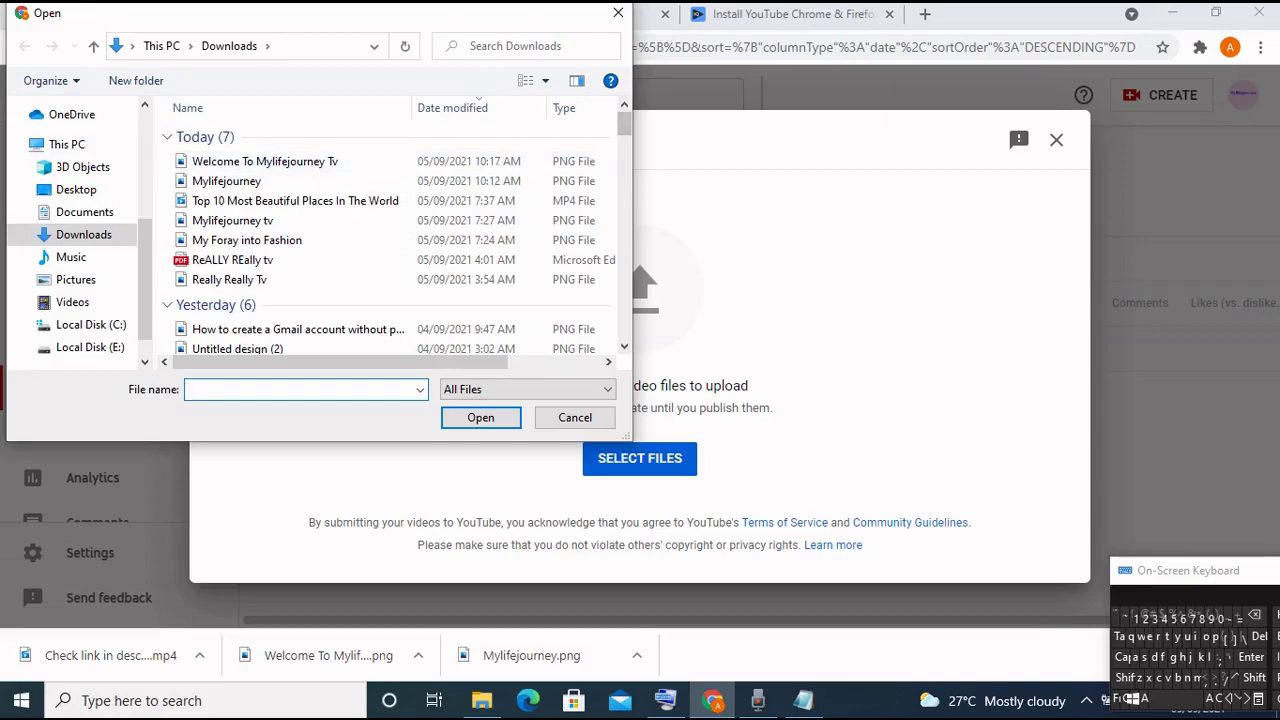
# Choose the "think my cat is broken" MP4 file from the Desktop folder and upload it to the channel.
pyautogui.scroll(-3, 440, 160)
pyautogui.scroll(3, 440, 160)
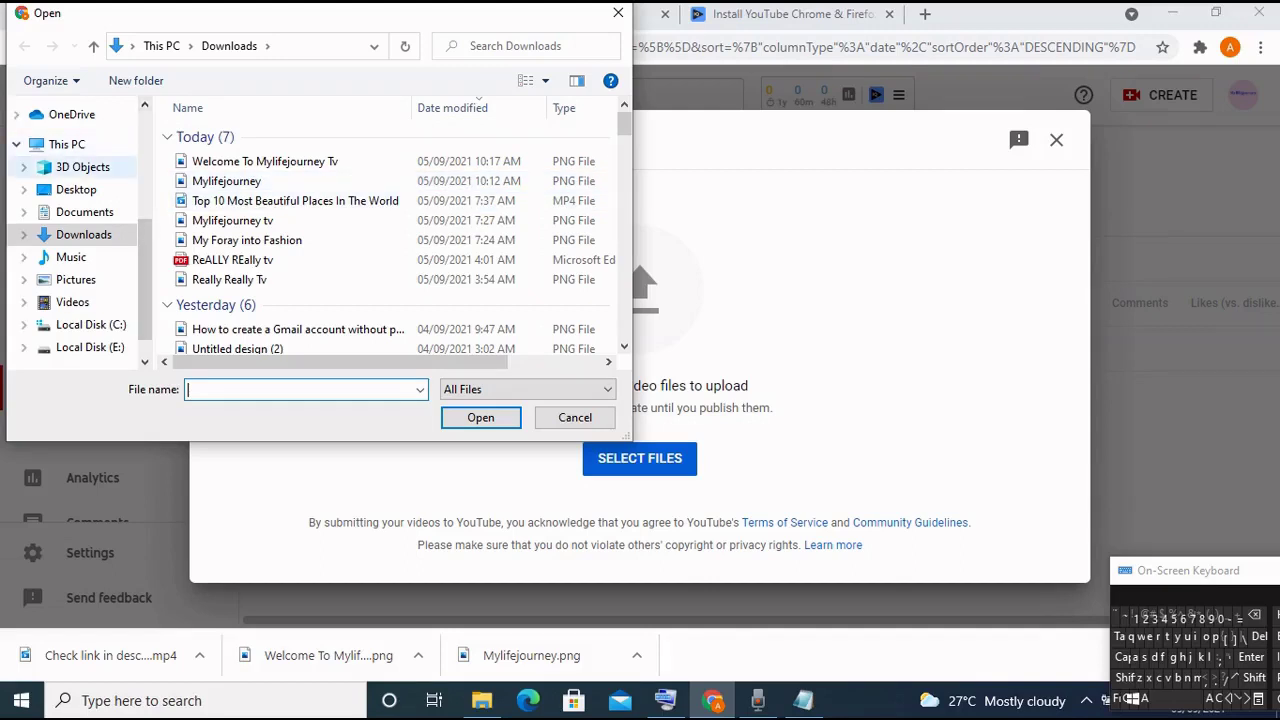
pyautogui.click(76, 189)
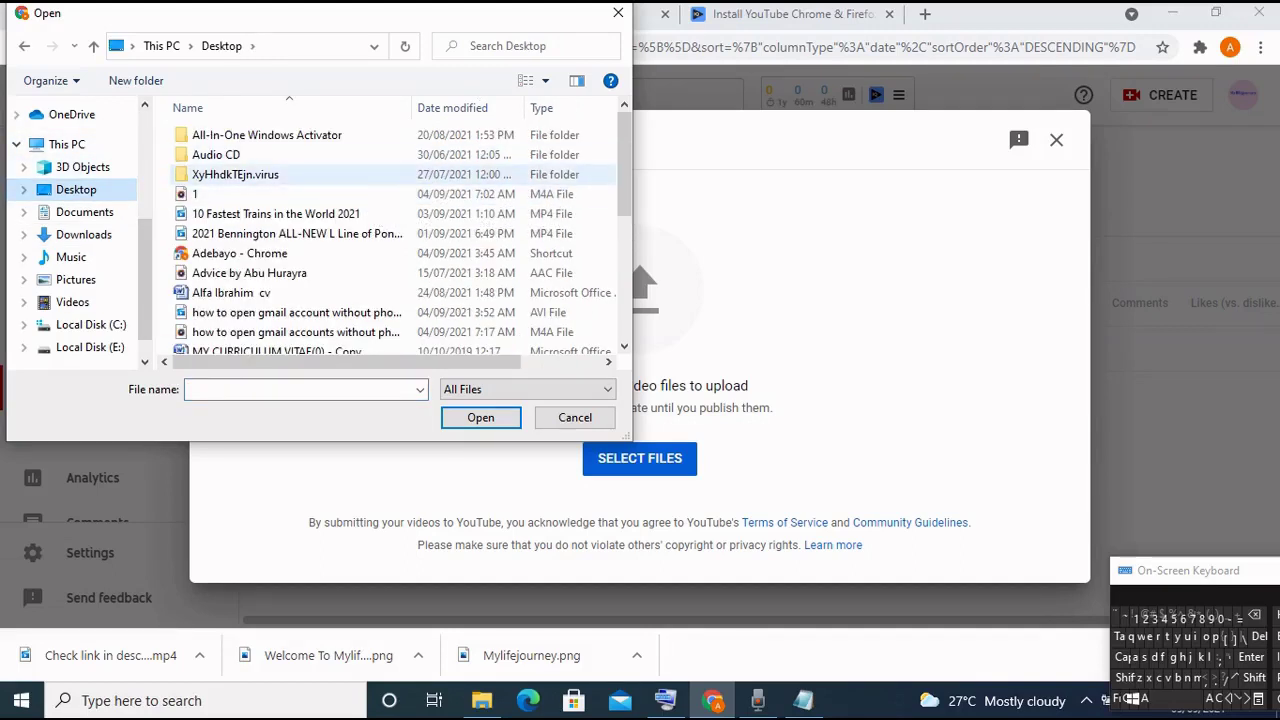
pyautogui.scroll(-3, 400, 234)
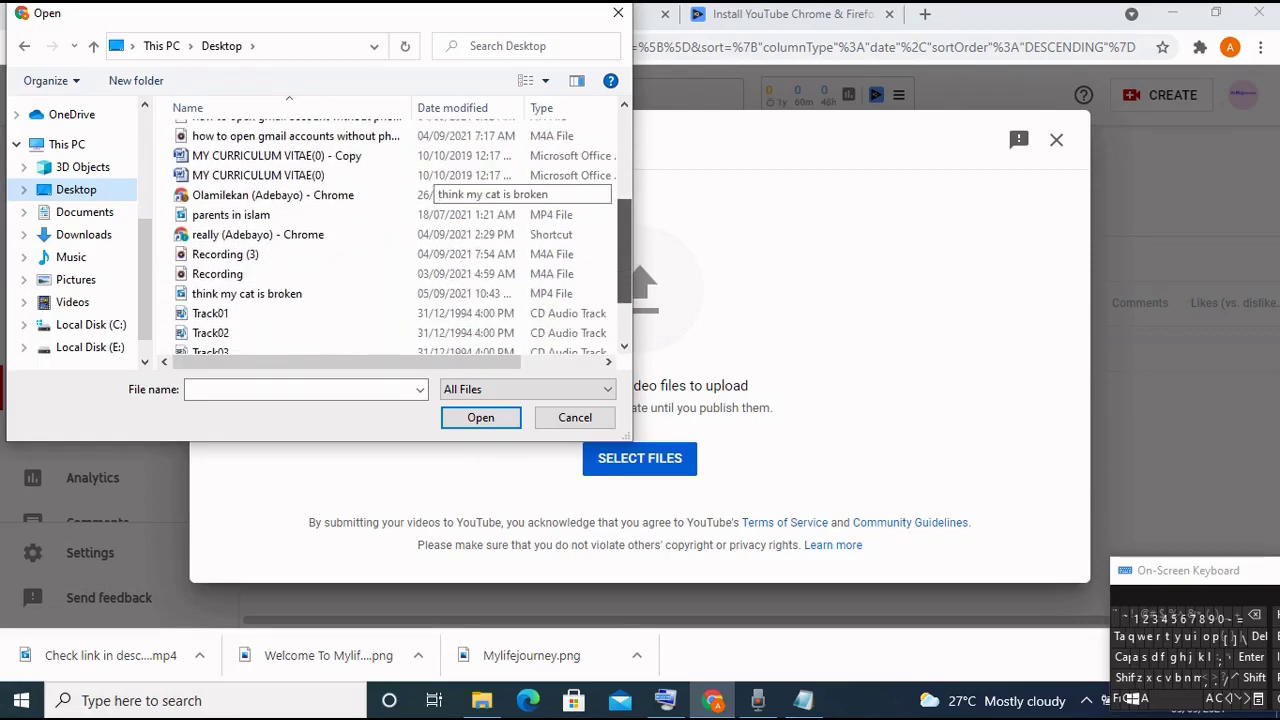
pyautogui.scroll(-1, 400, 234)
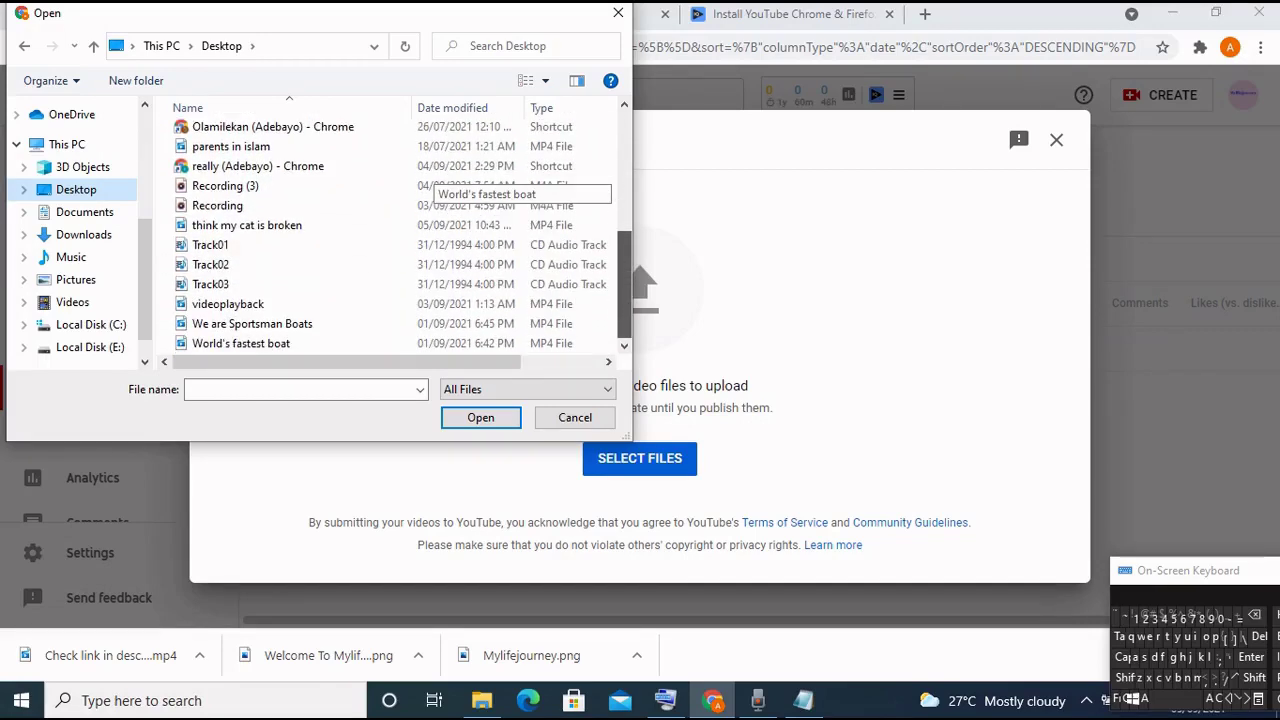
pyautogui.scroll(2, 400, 277)
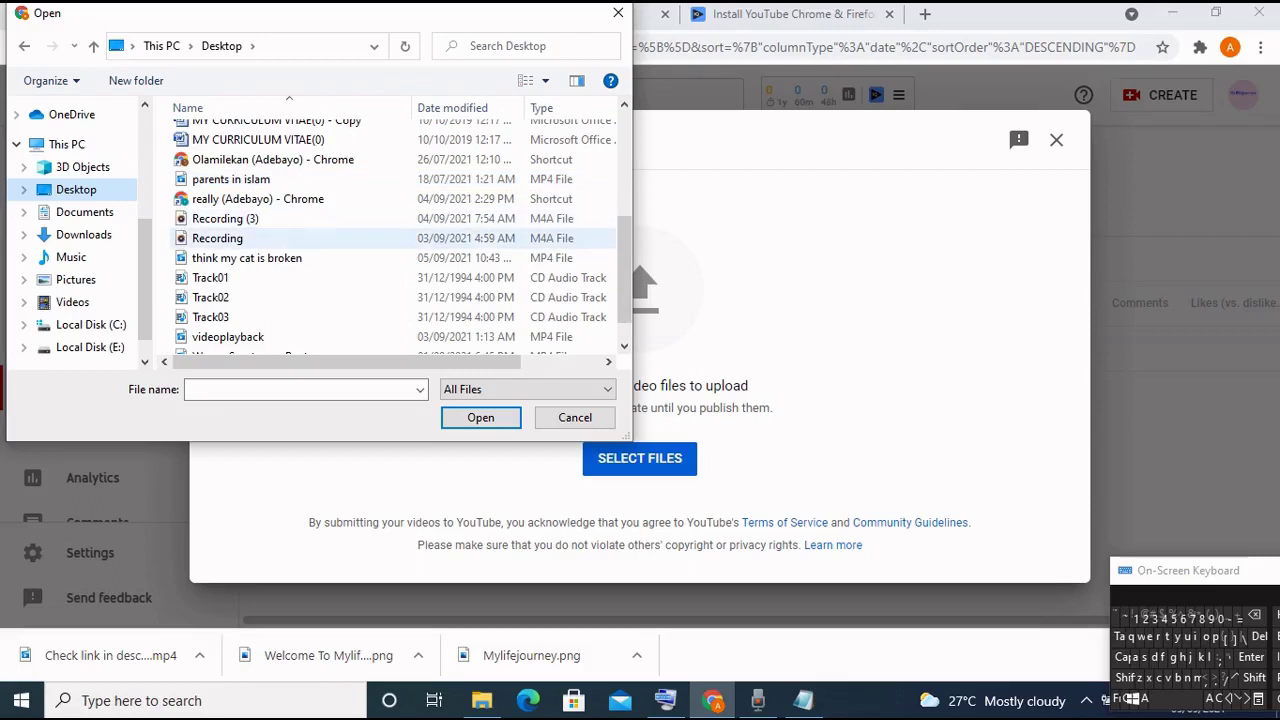
pyautogui.click(246, 258)
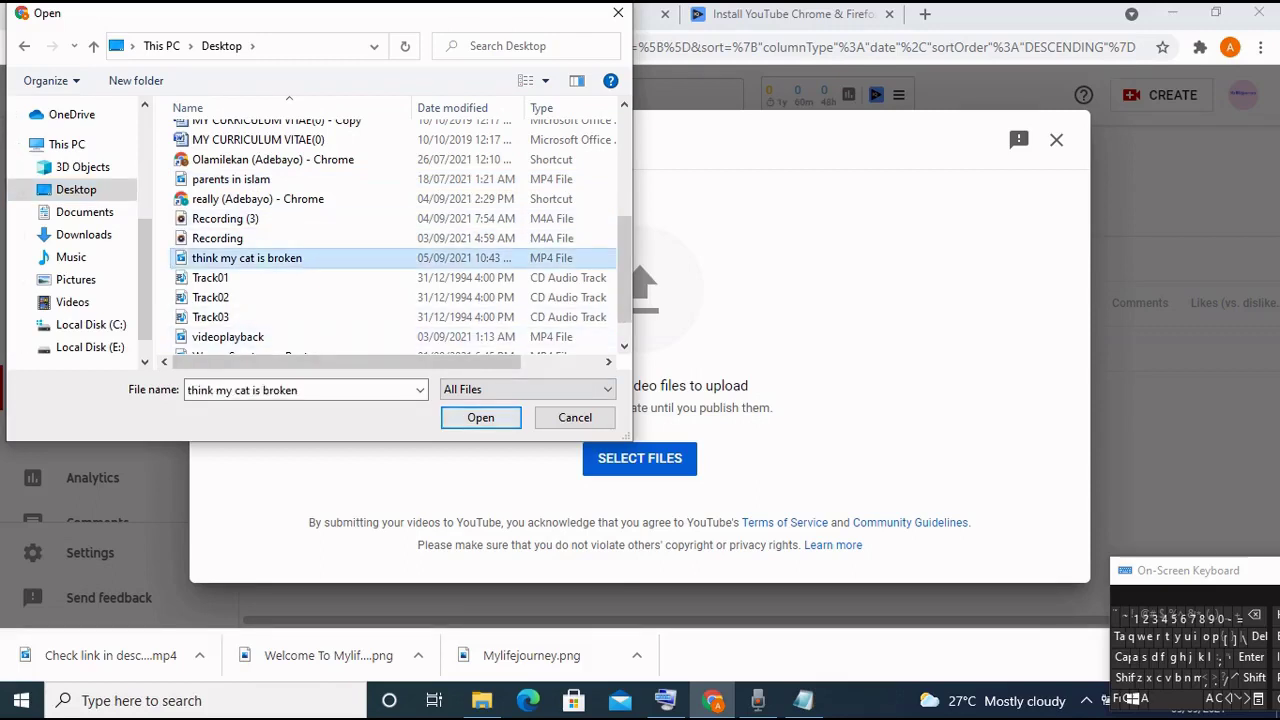
pyautogui.click(480, 417)
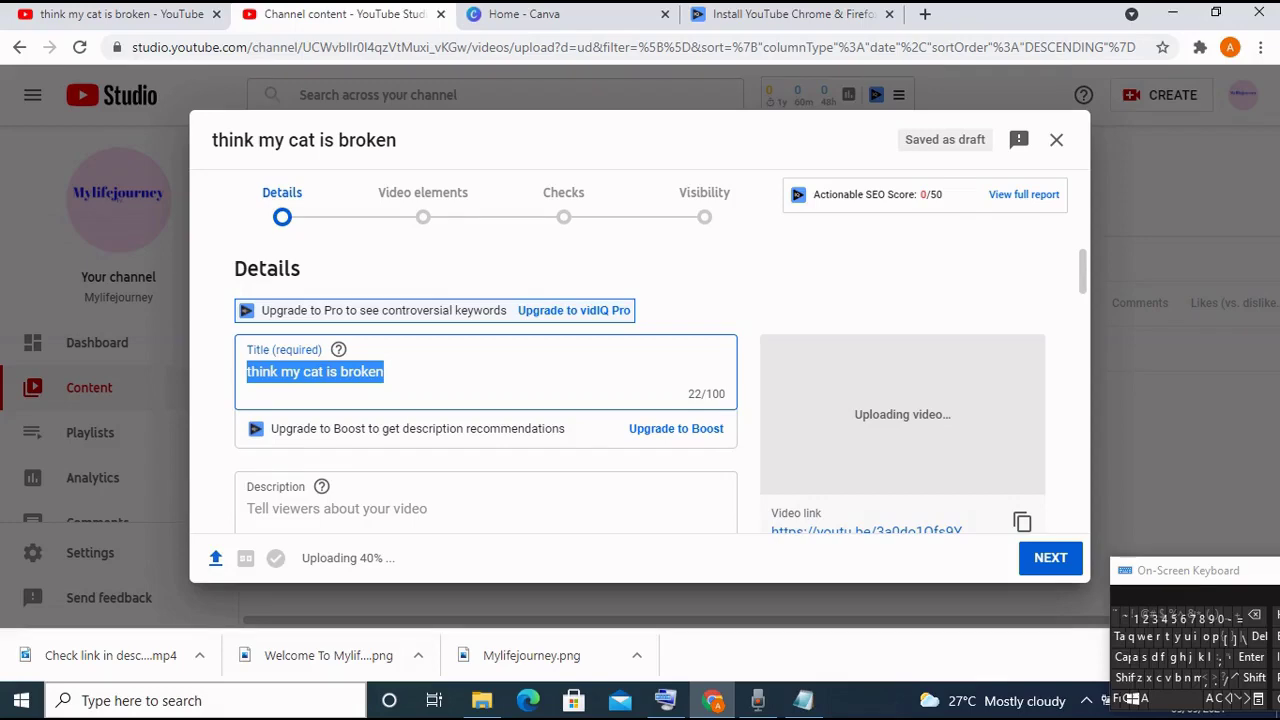
# Examine the title, description and thumbnail sections of the uploaded video's details while it uploads and processes.
pyautogui.moveTo(758, 700)
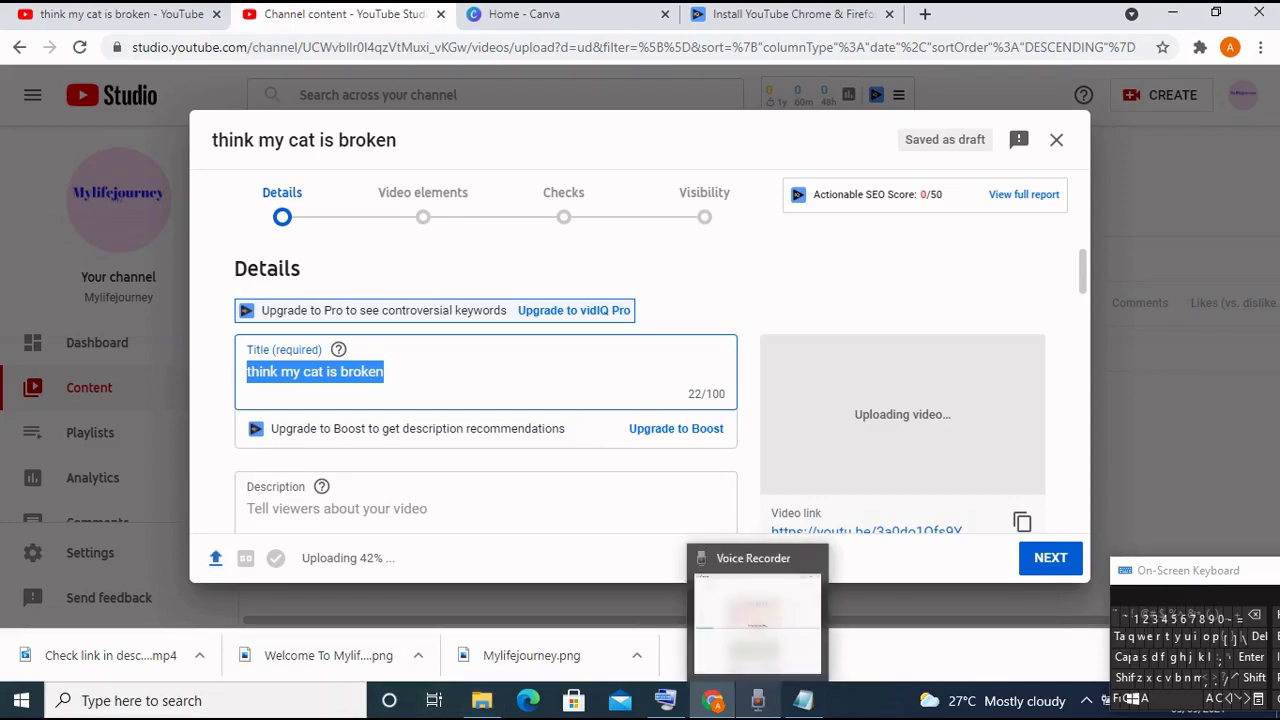
pyautogui.moveTo(757, 620)
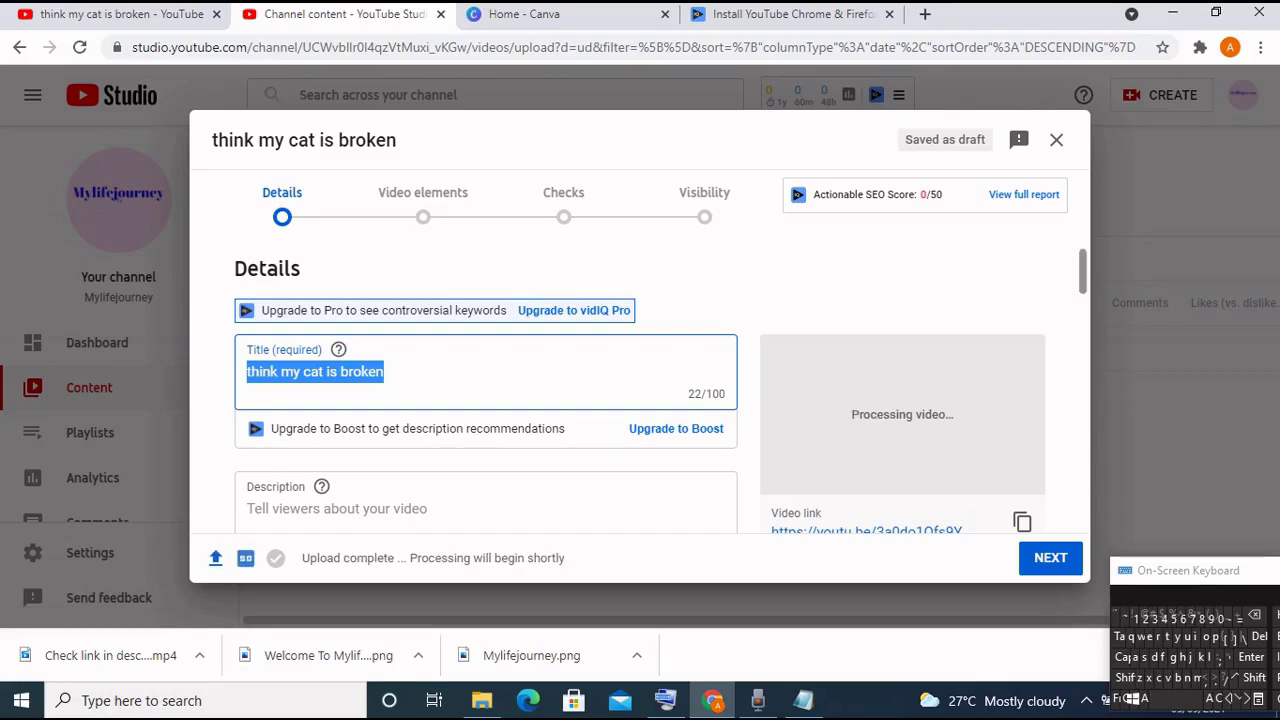
pyautogui.scroll(-3, 486, 400)
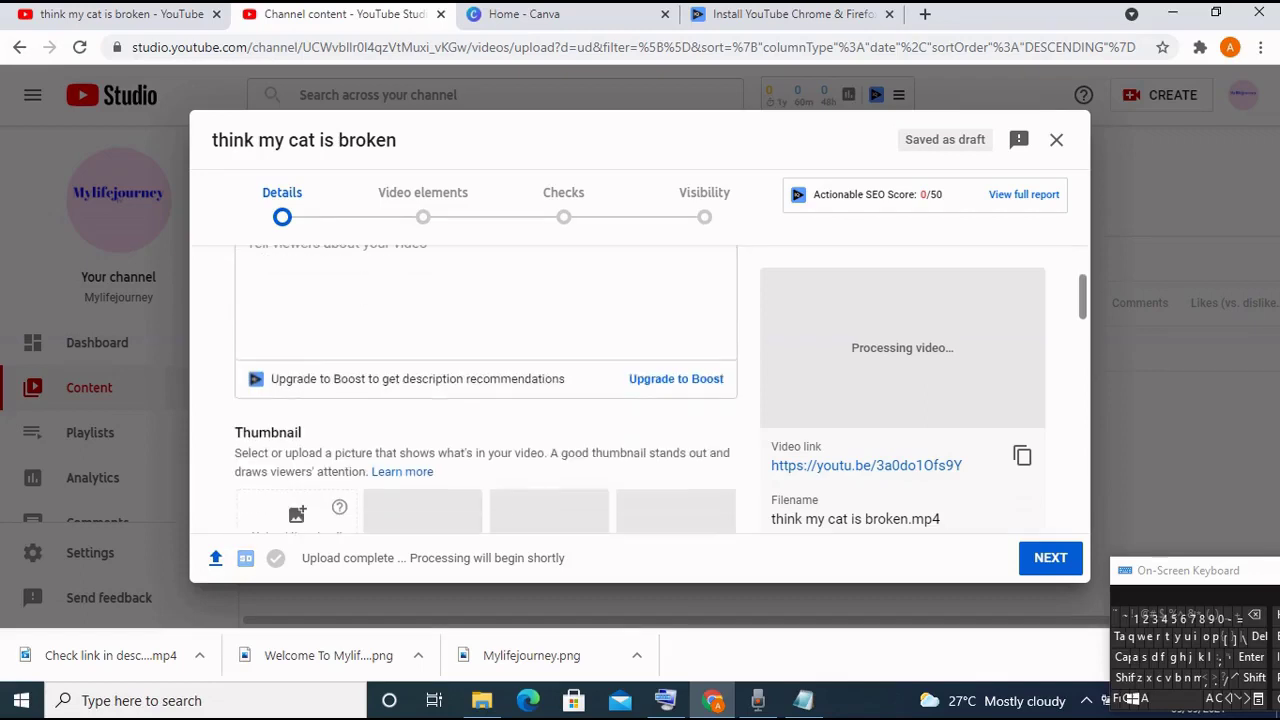
pyautogui.scroll(-1, 486, 400)
pyautogui.scroll(3, 486, 400)
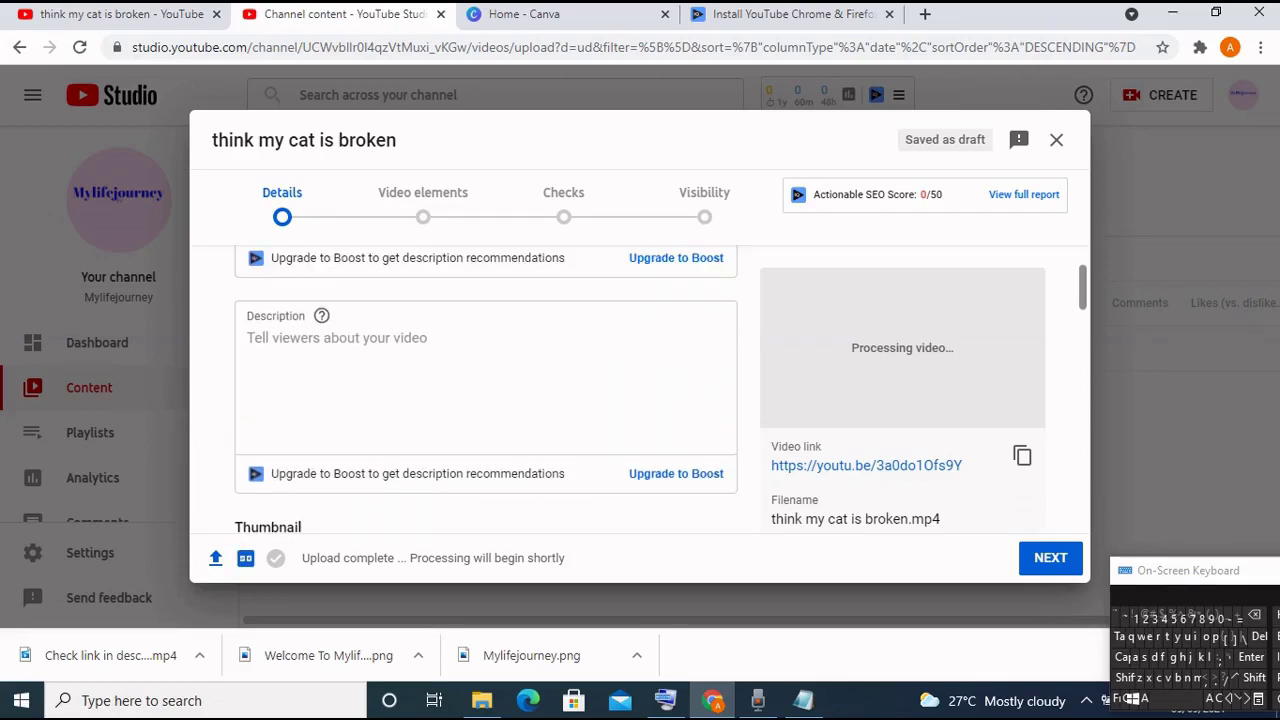
pyautogui.scroll(-1, 661, 391)
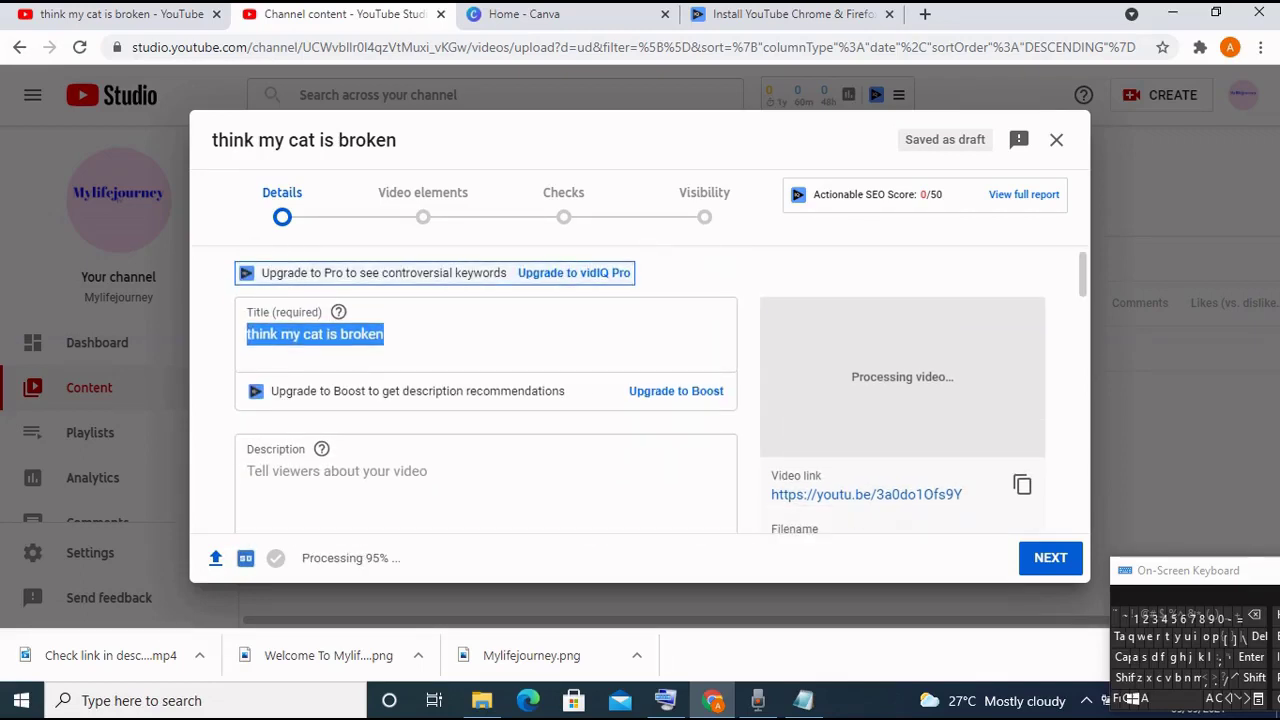
pyautogui.click(247, 334)
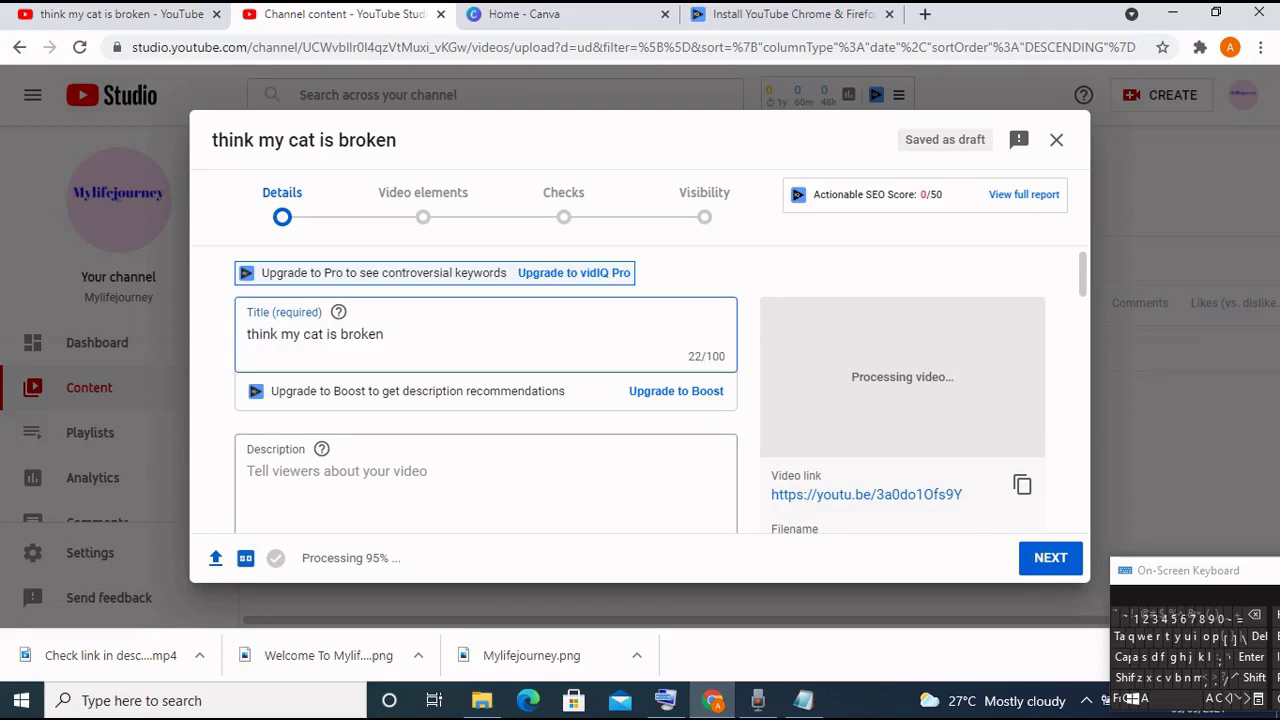
pyautogui.click(247, 471)
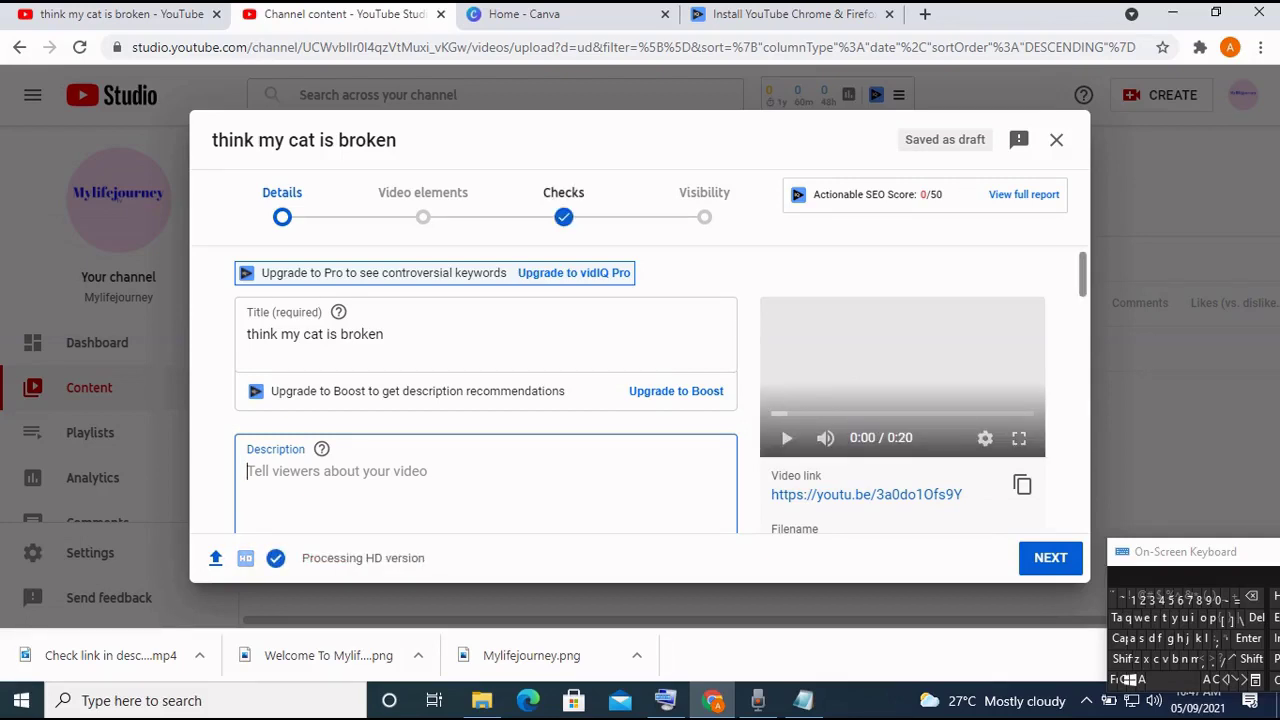
pyautogui.scroll(-3, 486, 390)
pyautogui.scroll(3, 486, 390)
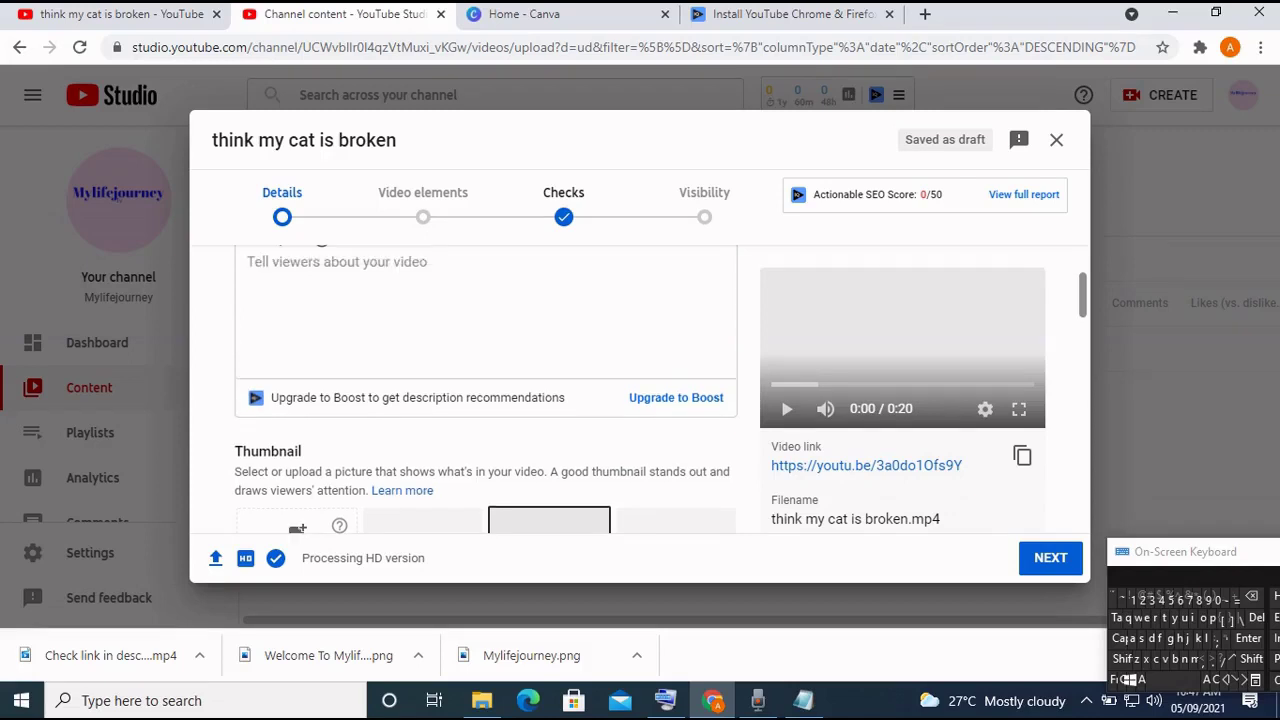
pyautogui.click(248, 404)
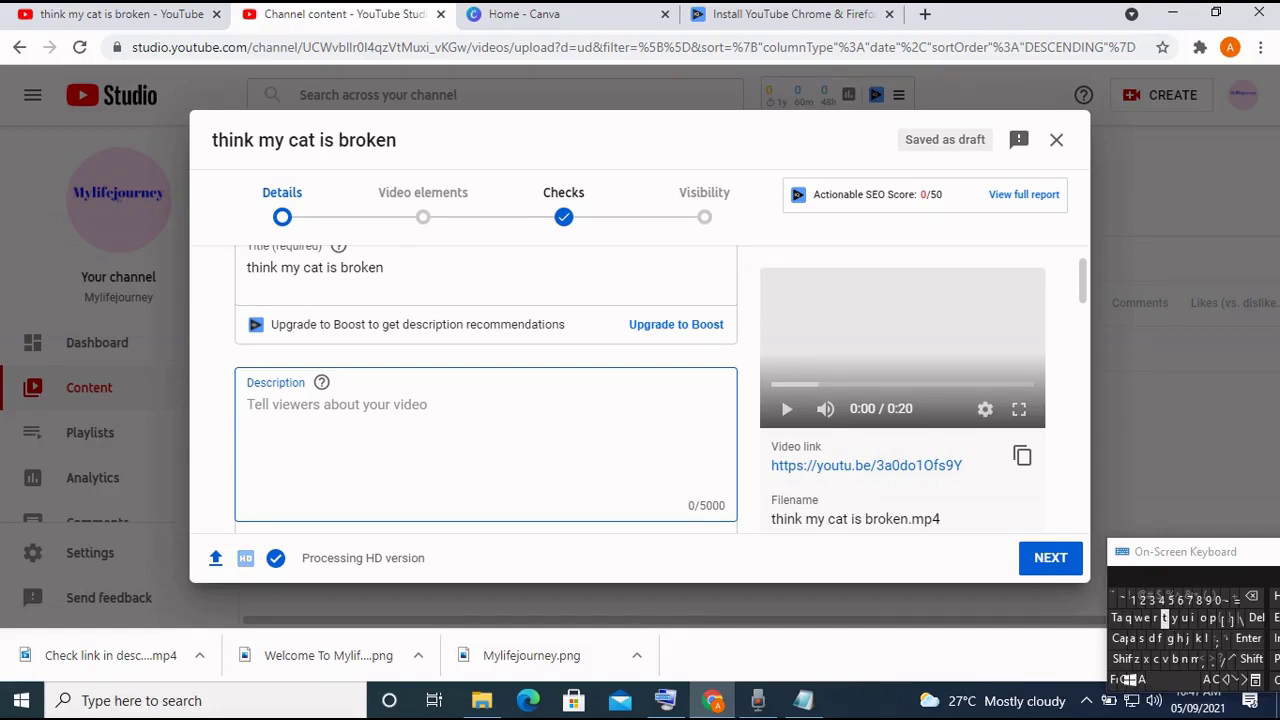
pyautogui.write('th')
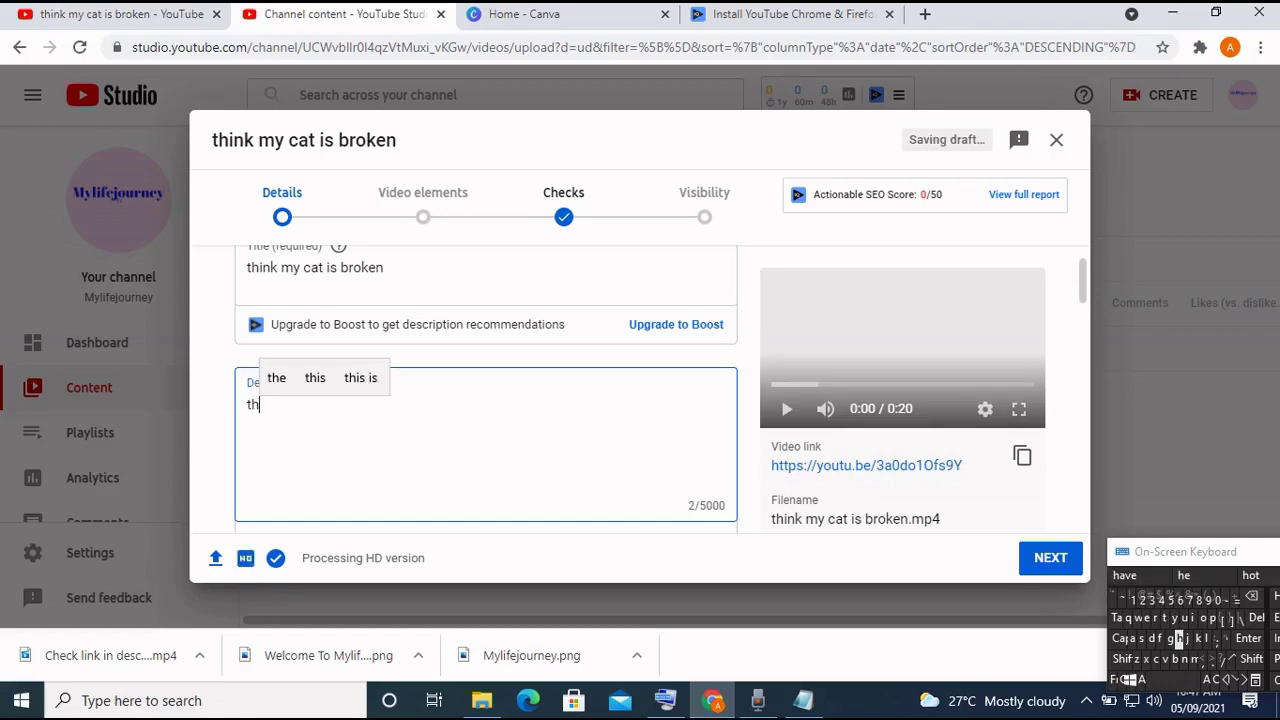
pyautogui.write('is ')
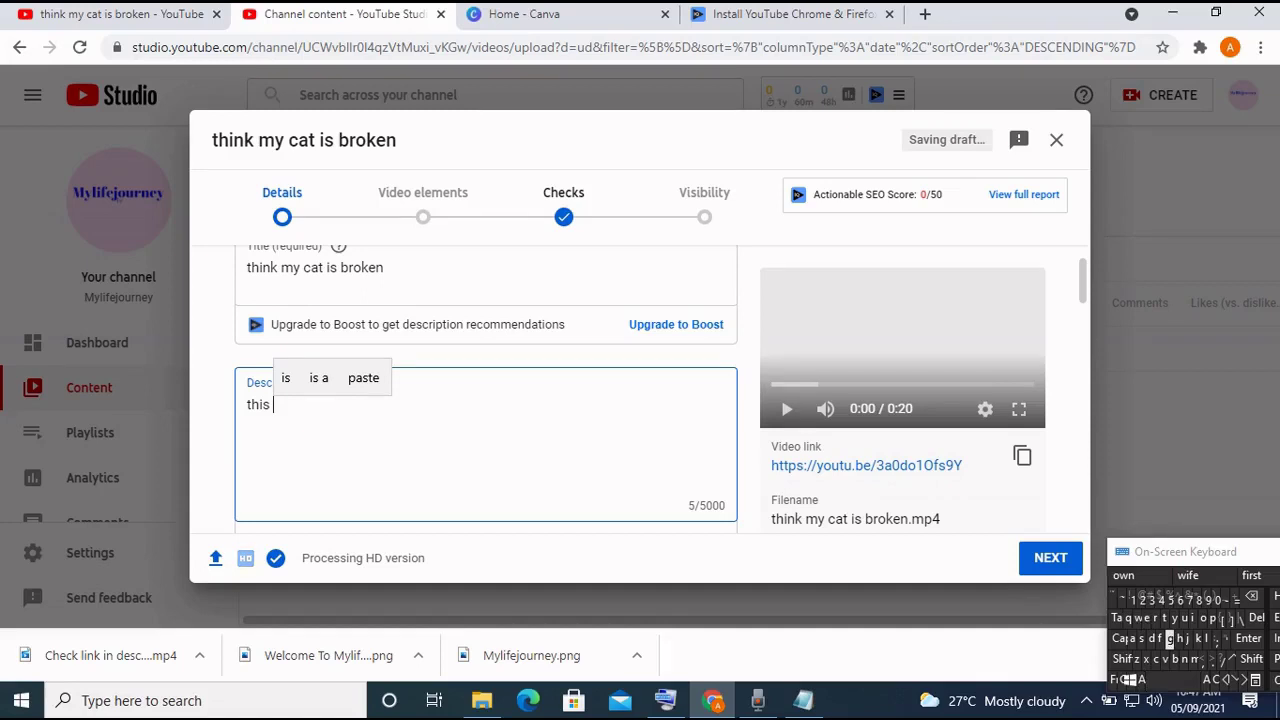
pyautogui.write('v')
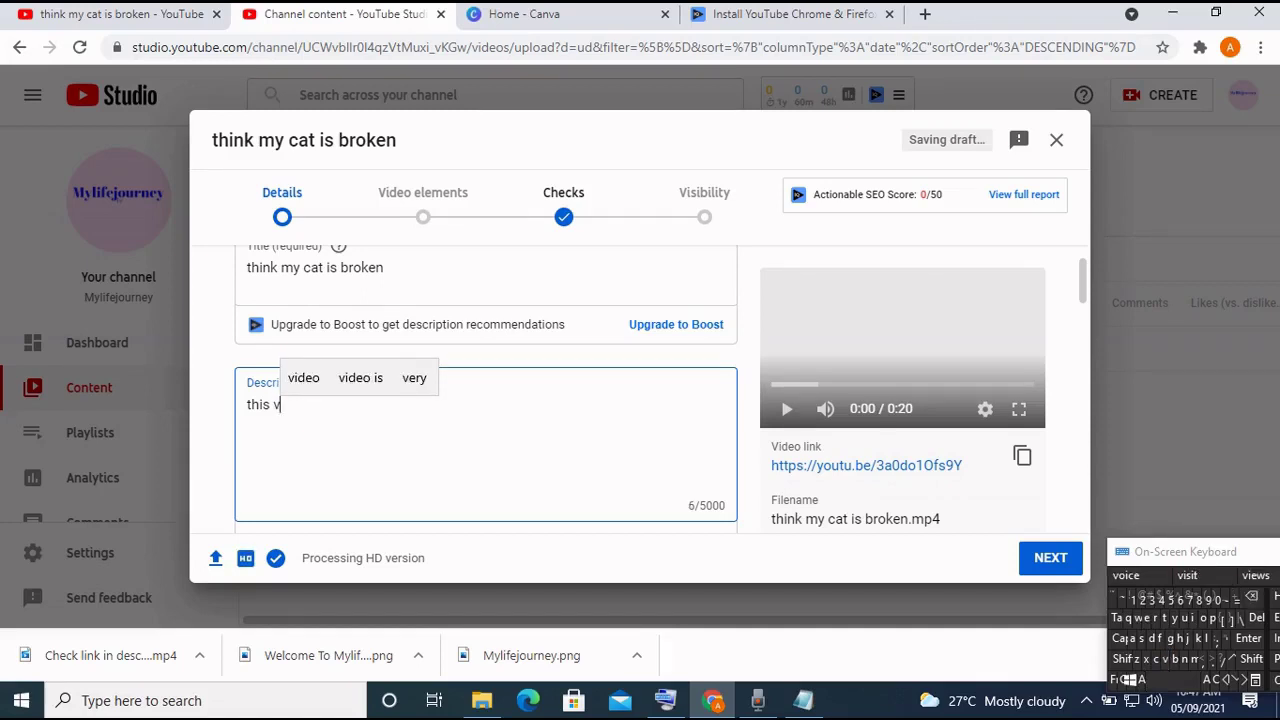
pyautogui.press('BackSpace')
pyautogui.press('BackSpace')
pyautogui.press('BackSpace')
pyautogui.press('BackSpace')
pyautogui.press('BackSpace')
pyautogui.press('BackSpace')
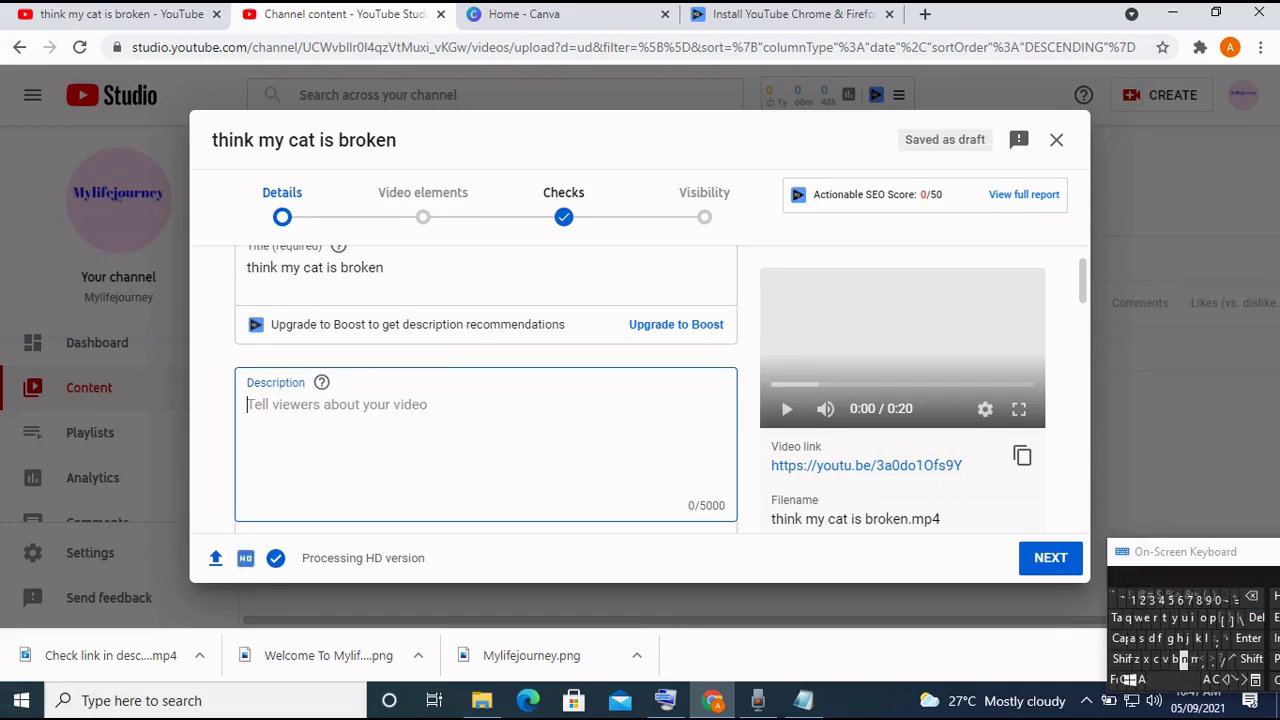
# Begin the video description with the words "In this video you will be".
pyautogui.press('shift')
pyautogui.write('I')
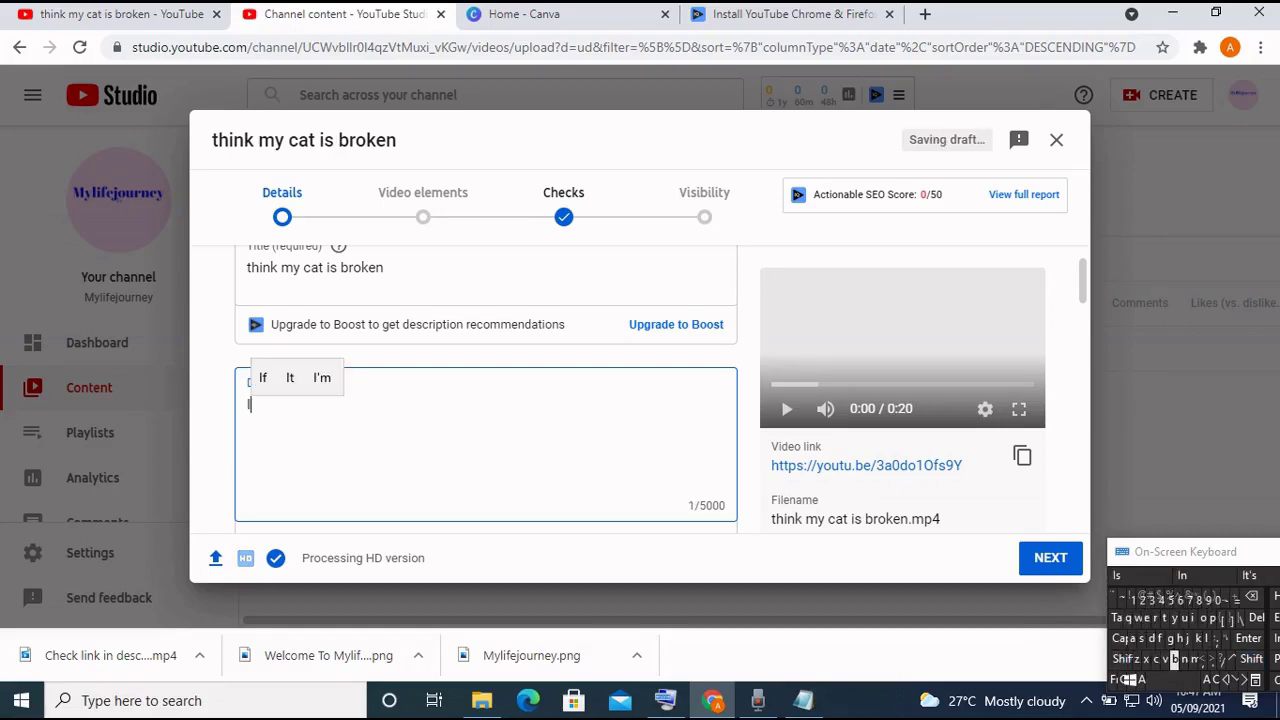
pyautogui.write('n ')
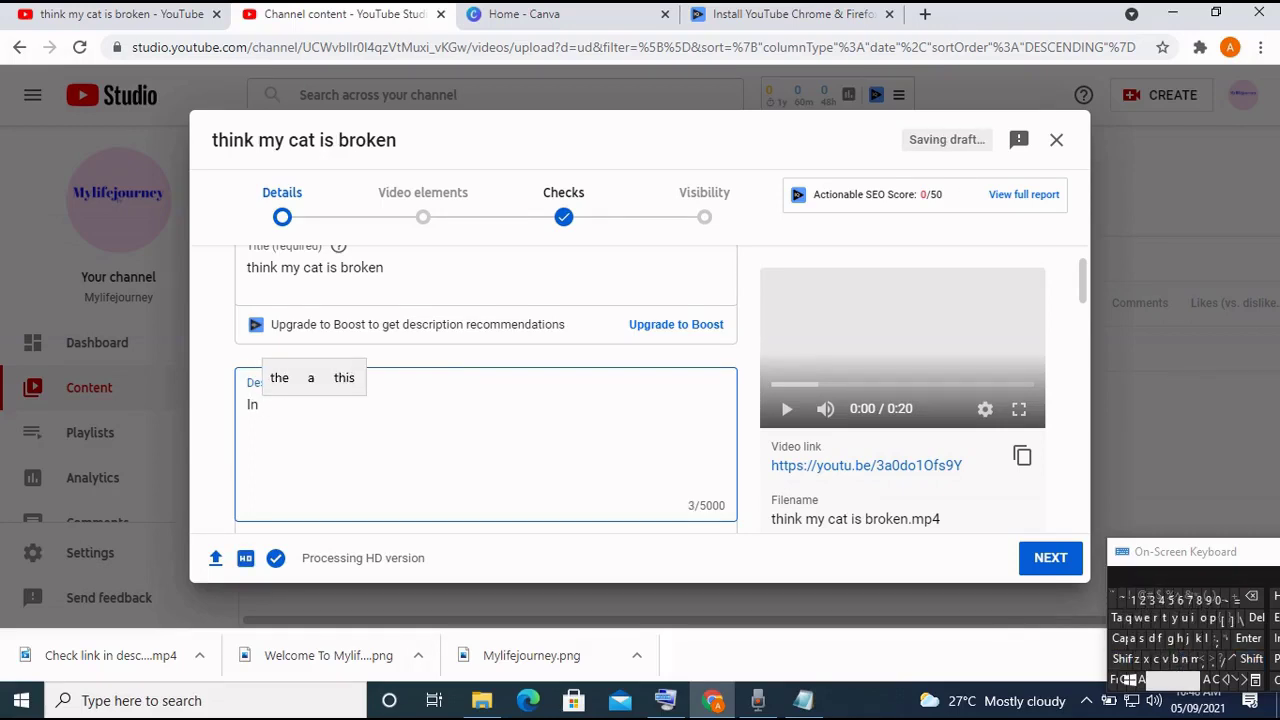
pyautogui.write('thi')
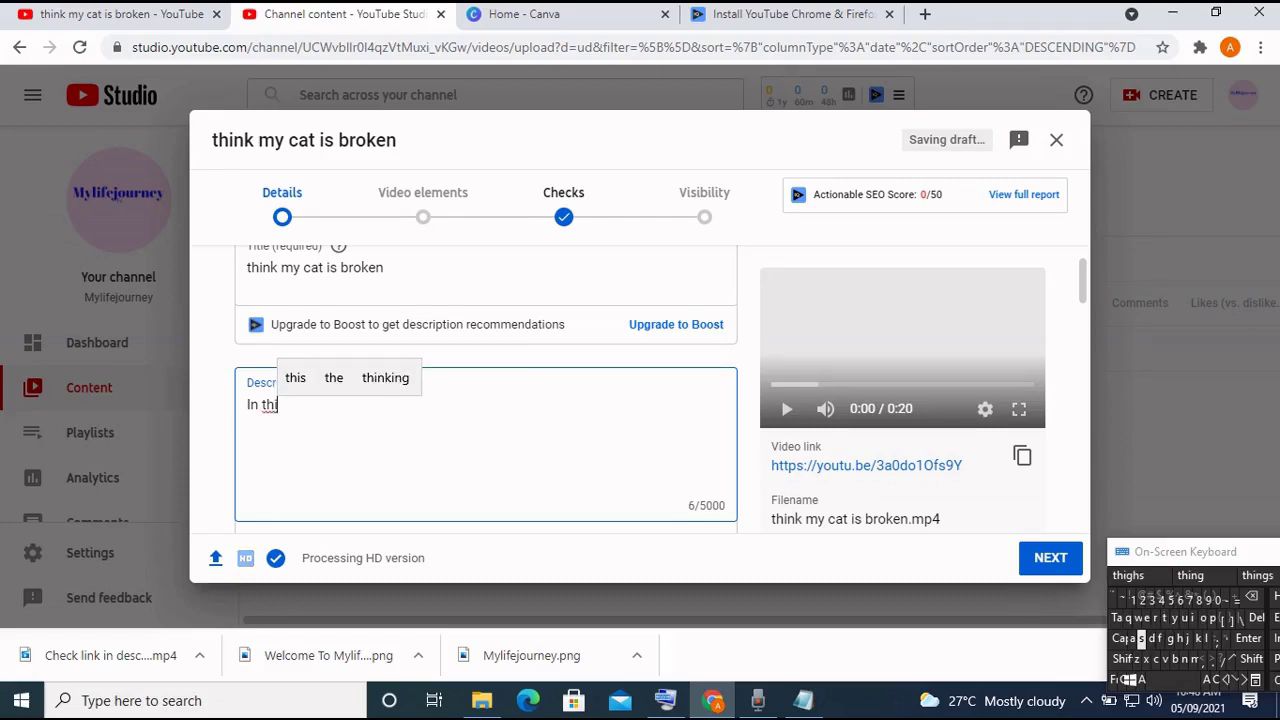
pyautogui.write('s v')
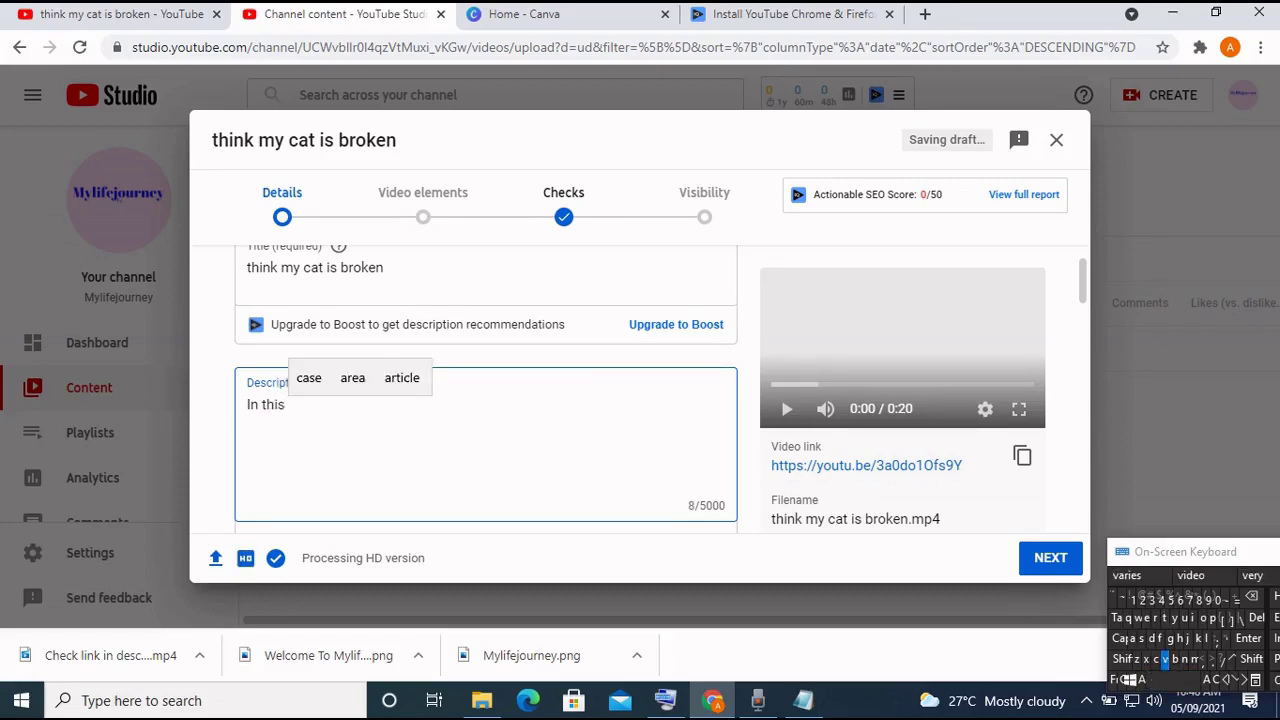
pyautogui.write('ideo  ')
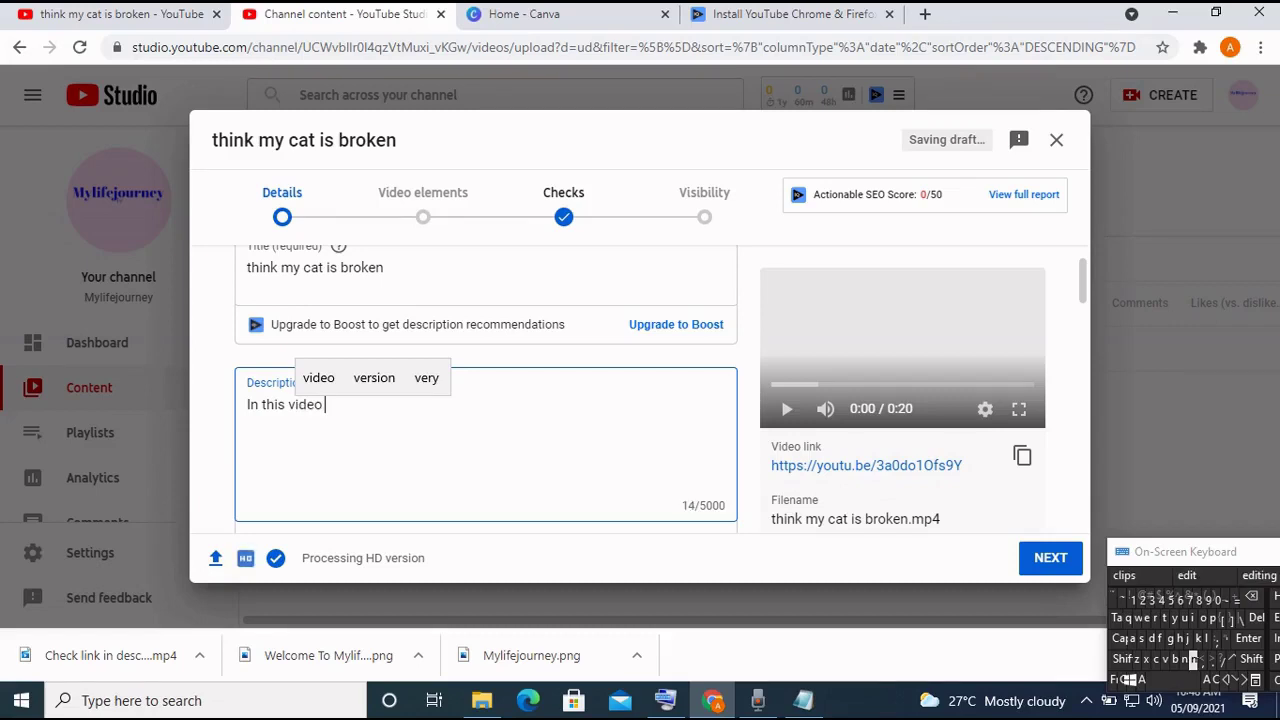
pyautogui.write('you ')
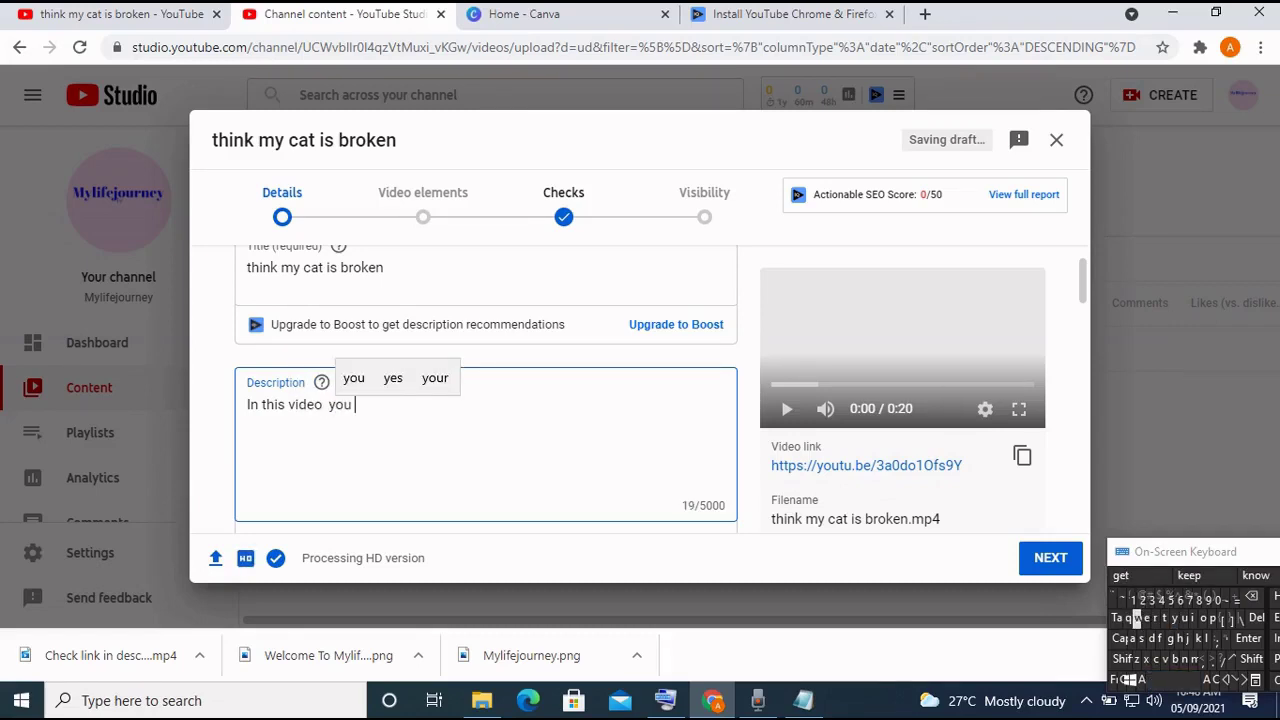
pyautogui.write('wi')
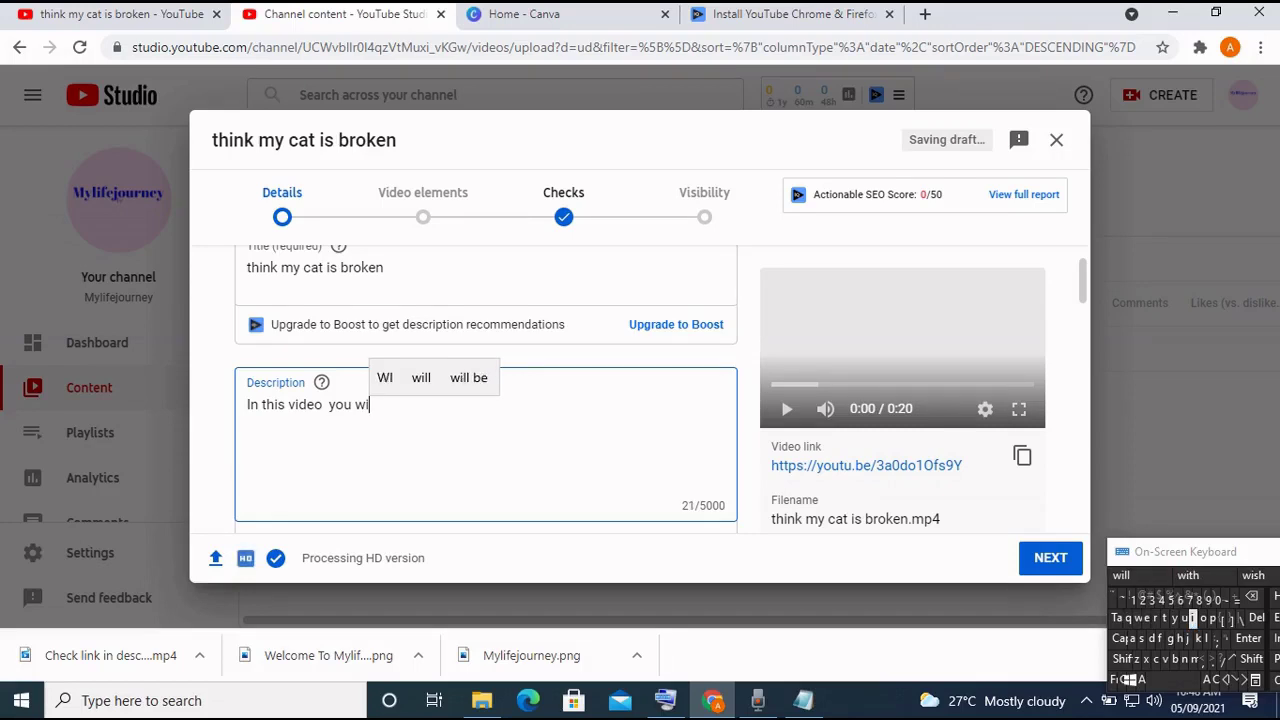
pyautogui.write('ll')
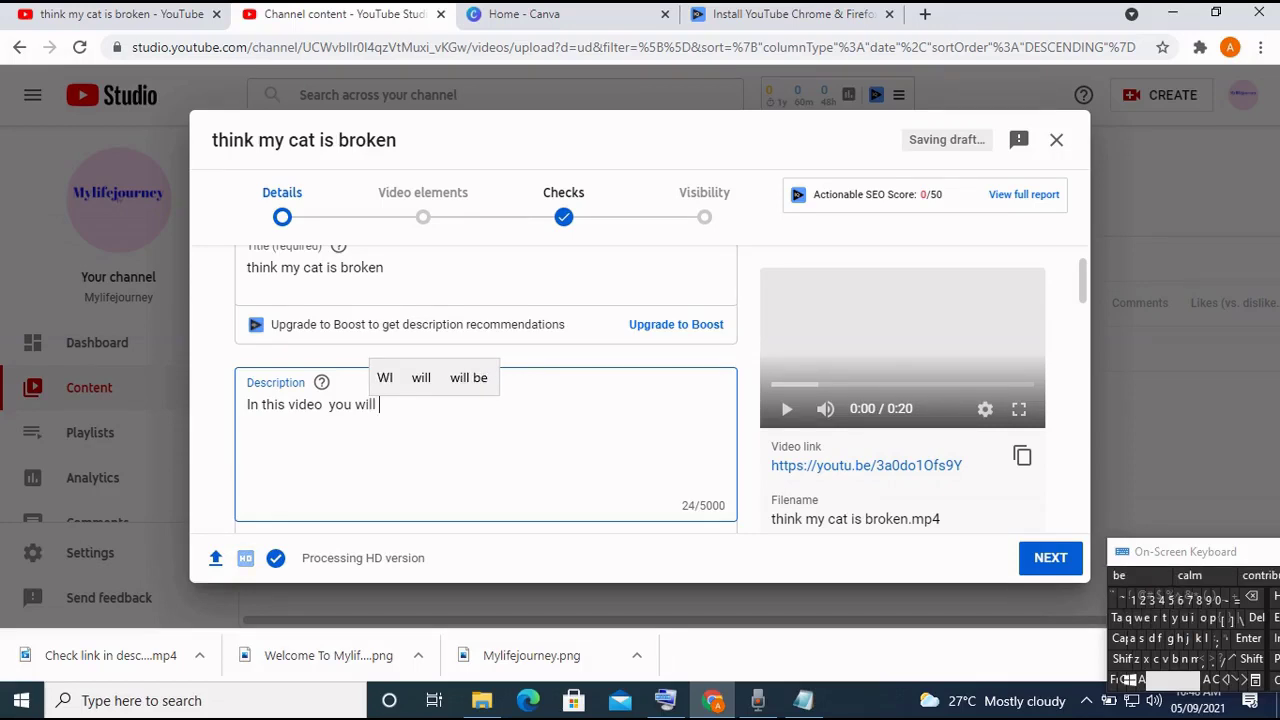
pyautogui.click(1119, 575)
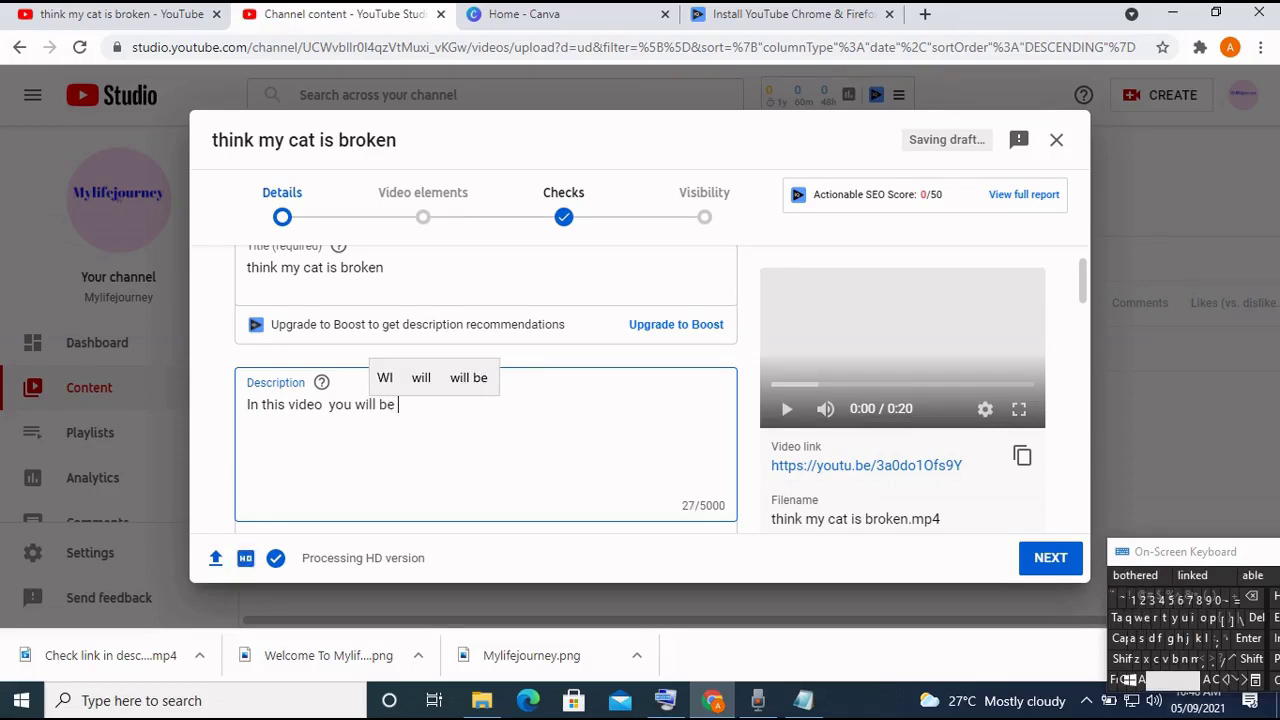
# Continue the description sentence with "learning about", correcting any mistyped letters.
pyautogui.write('le')
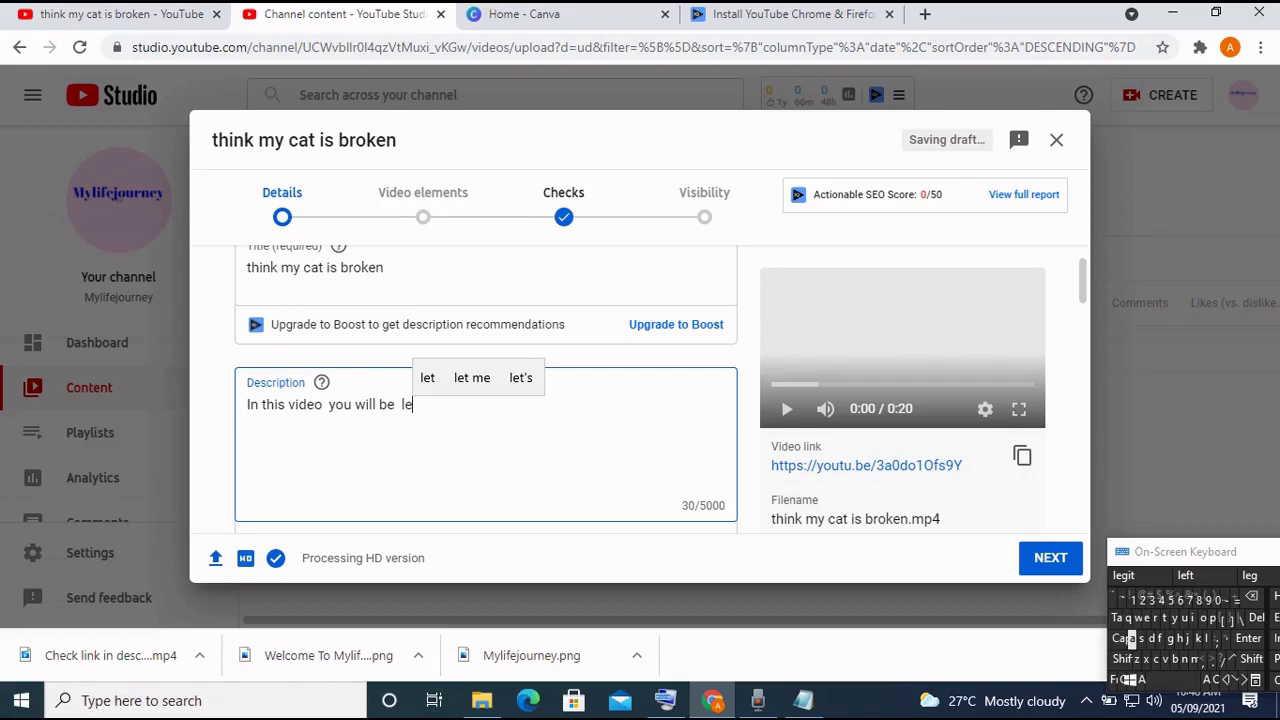
pyautogui.write('a')
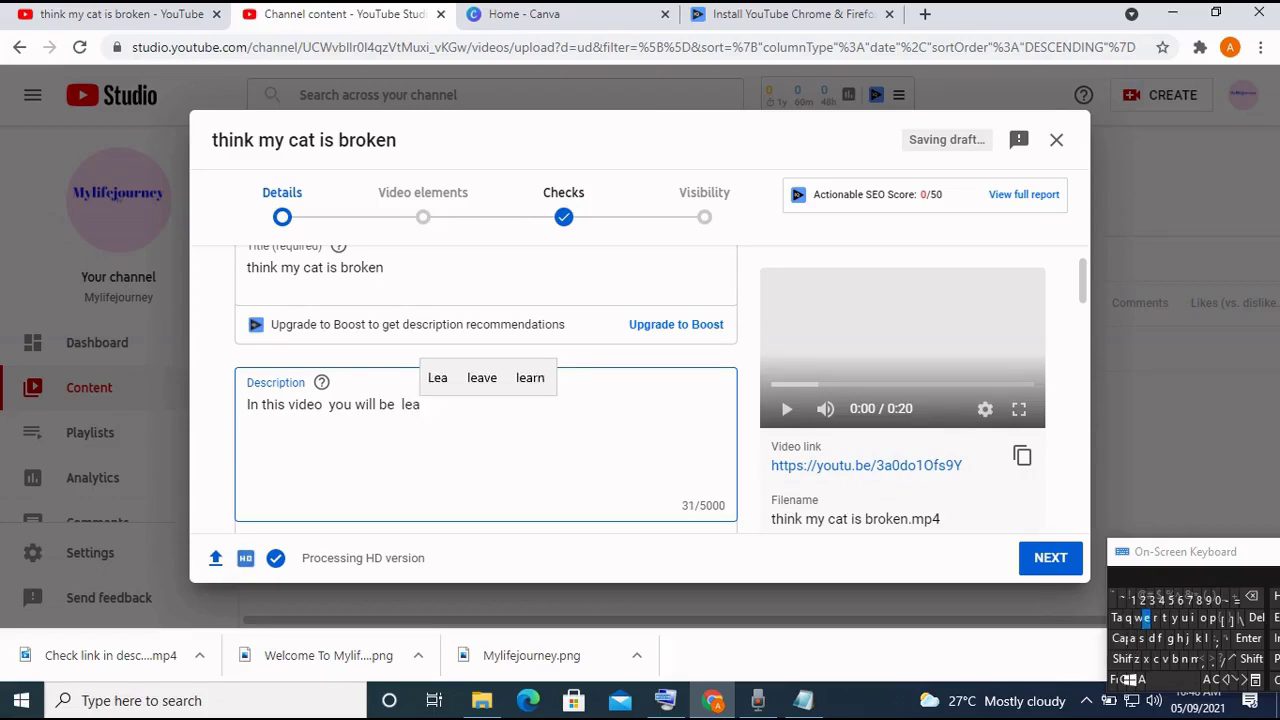
pyautogui.write('ee')
pyautogui.click(1251, 596)
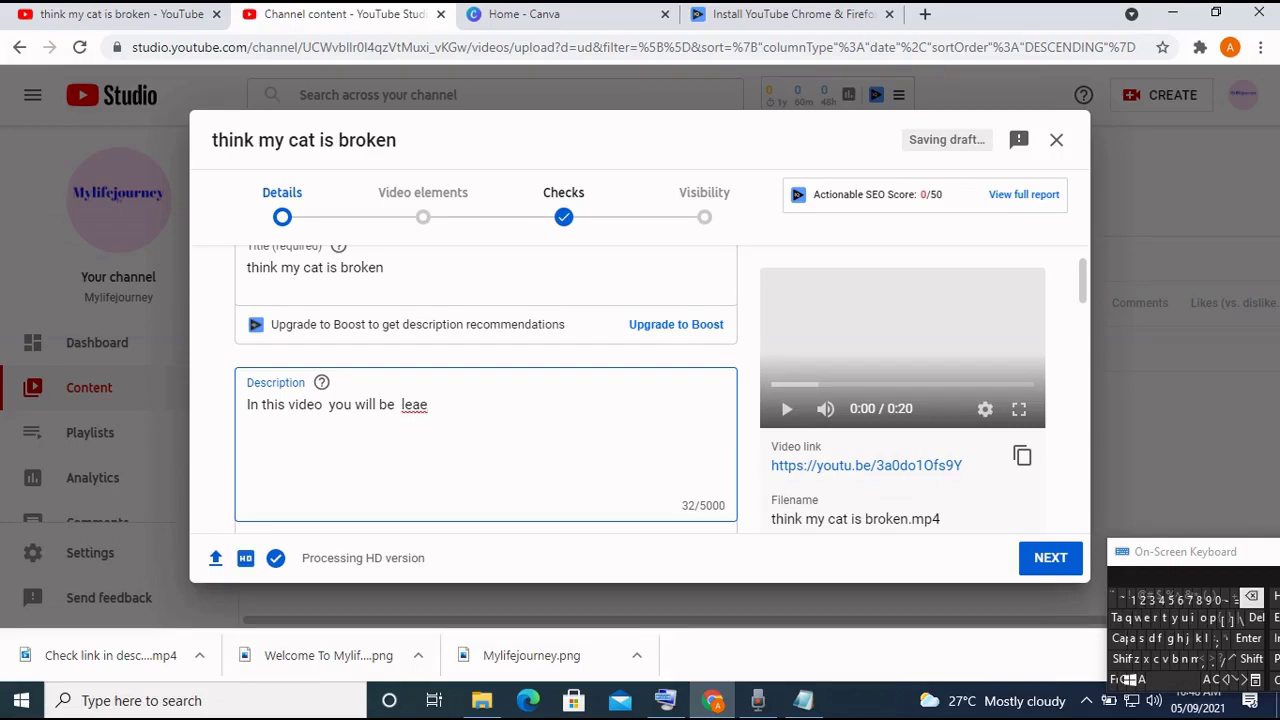
pyautogui.click(1251, 596)
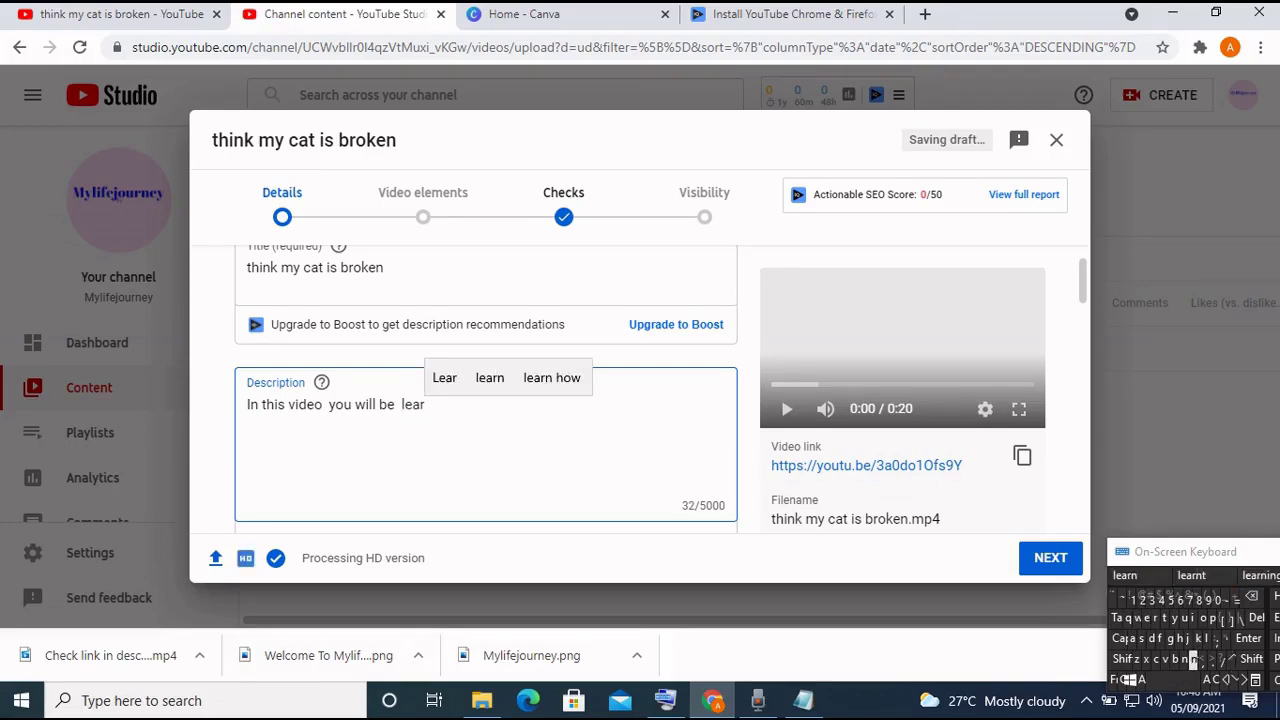
pyautogui.click(1184, 659)
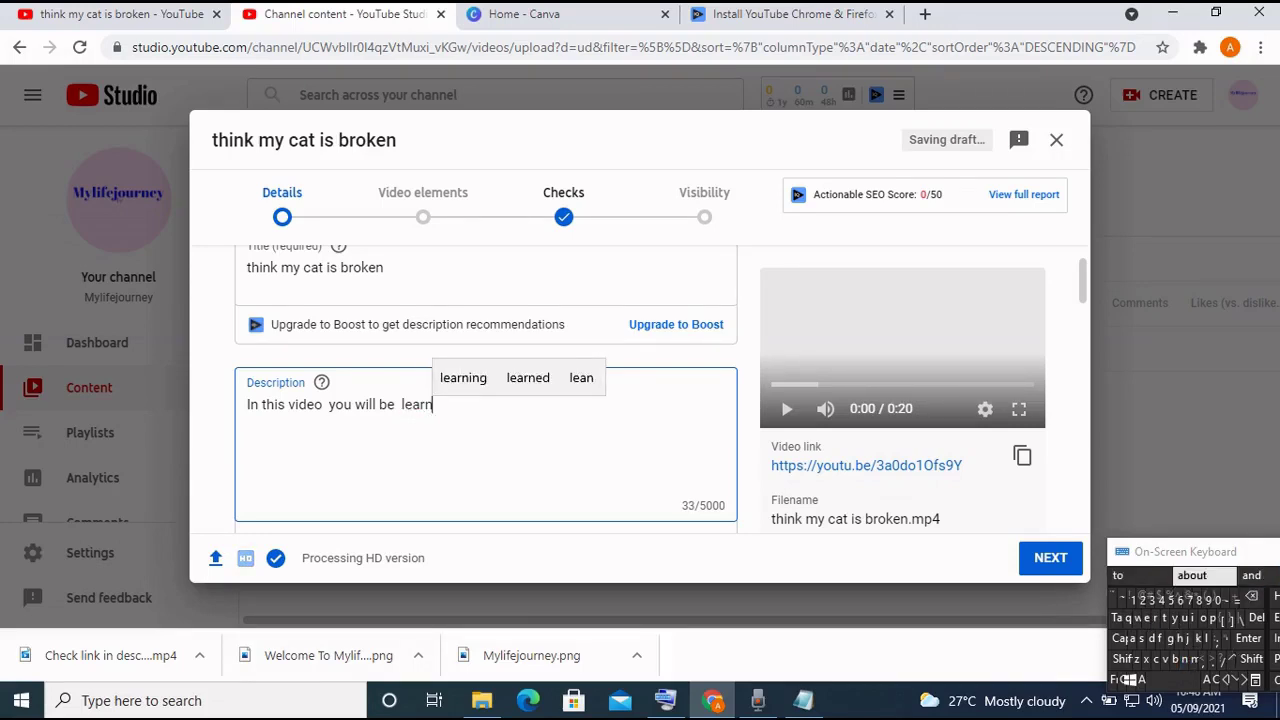
pyautogui.click(1197, 575)
pyautogui.click(1190, 617)
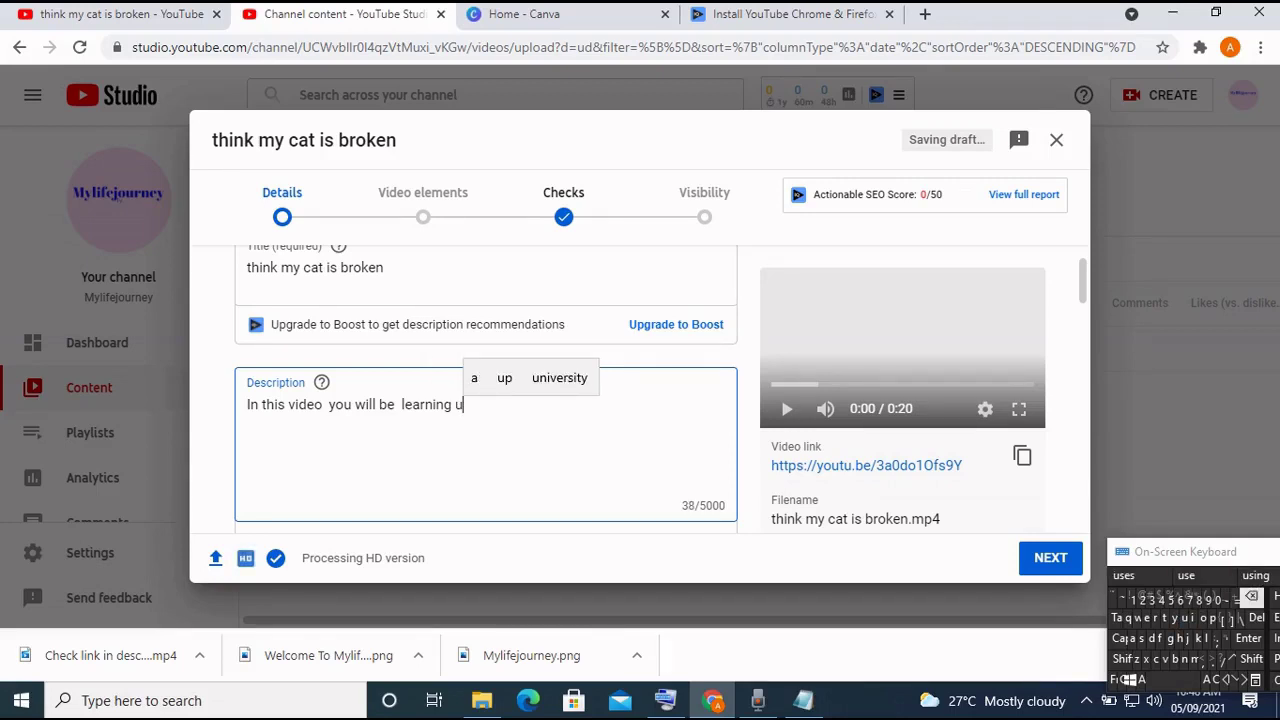
pyautogui.click(1251, 597)
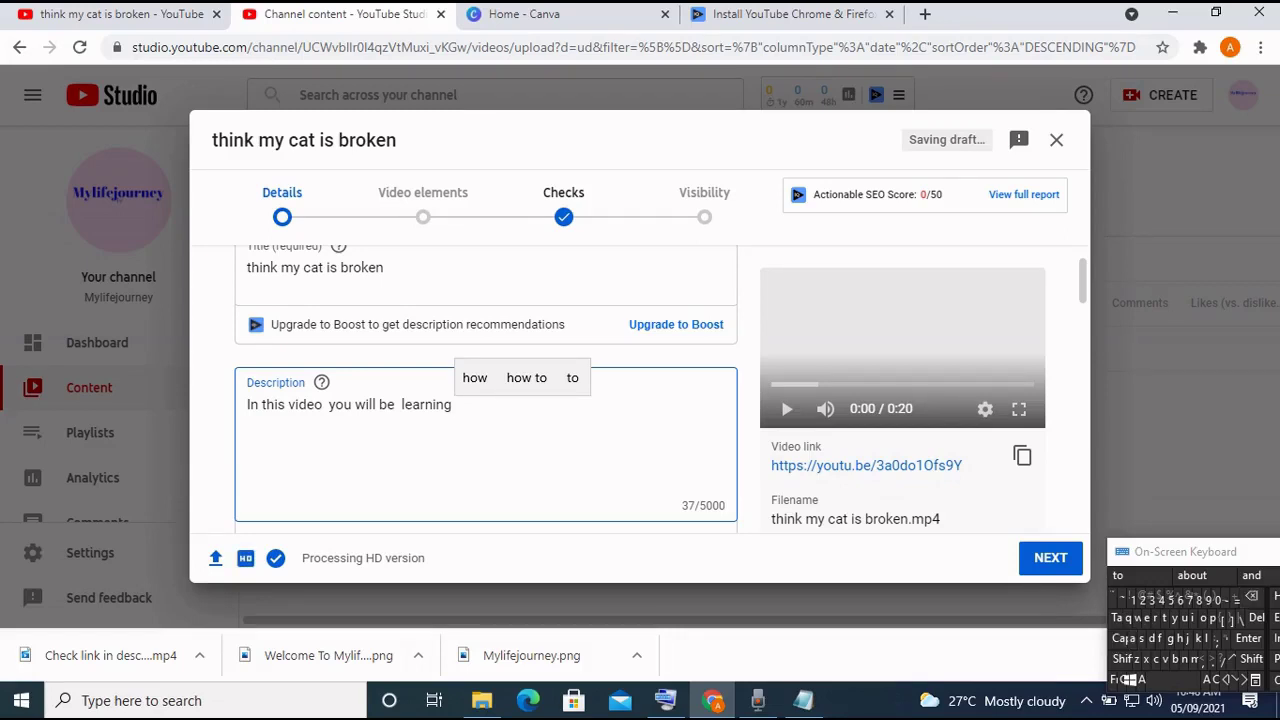
pyautogui.click(1127, 638)
pyautogui.click(1174, 659)
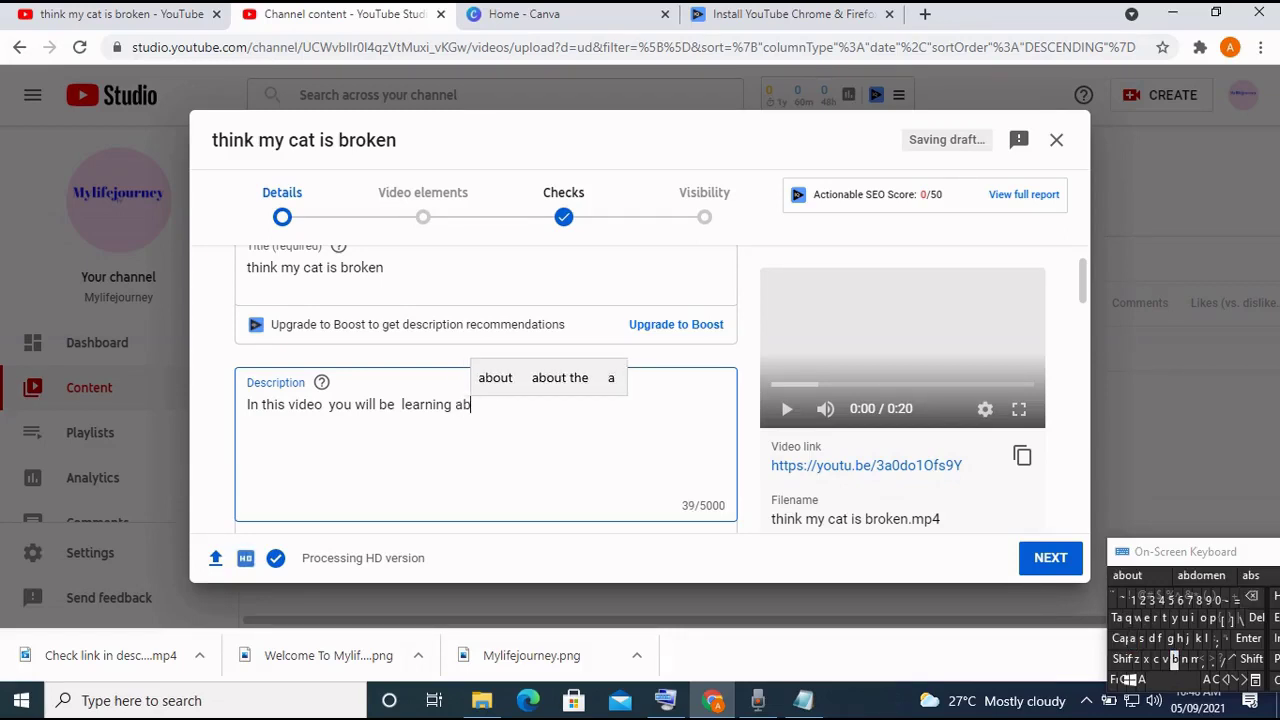
pyautogui.click(1127, 575)
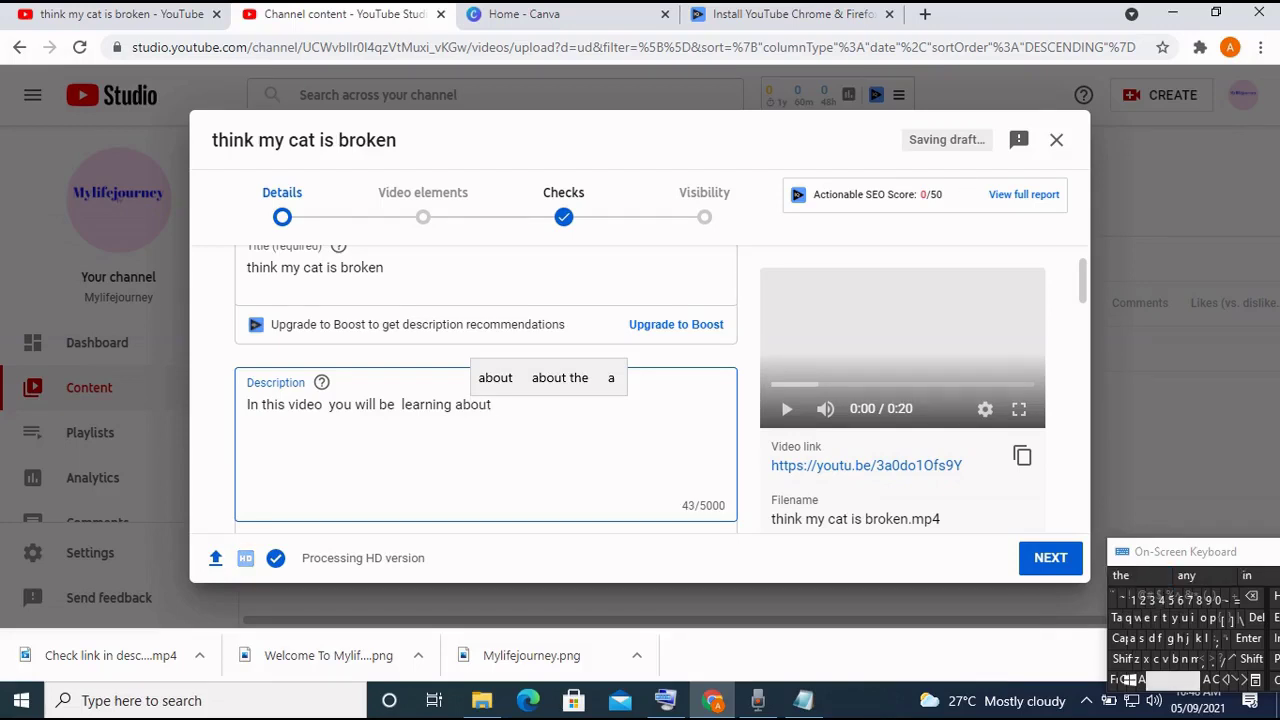
pyautogui.click(1170, 680)
# Add "my cat" to the description sentence, correcting the misspelled last letter of "cat".
pyautogui.click(1190, 659)
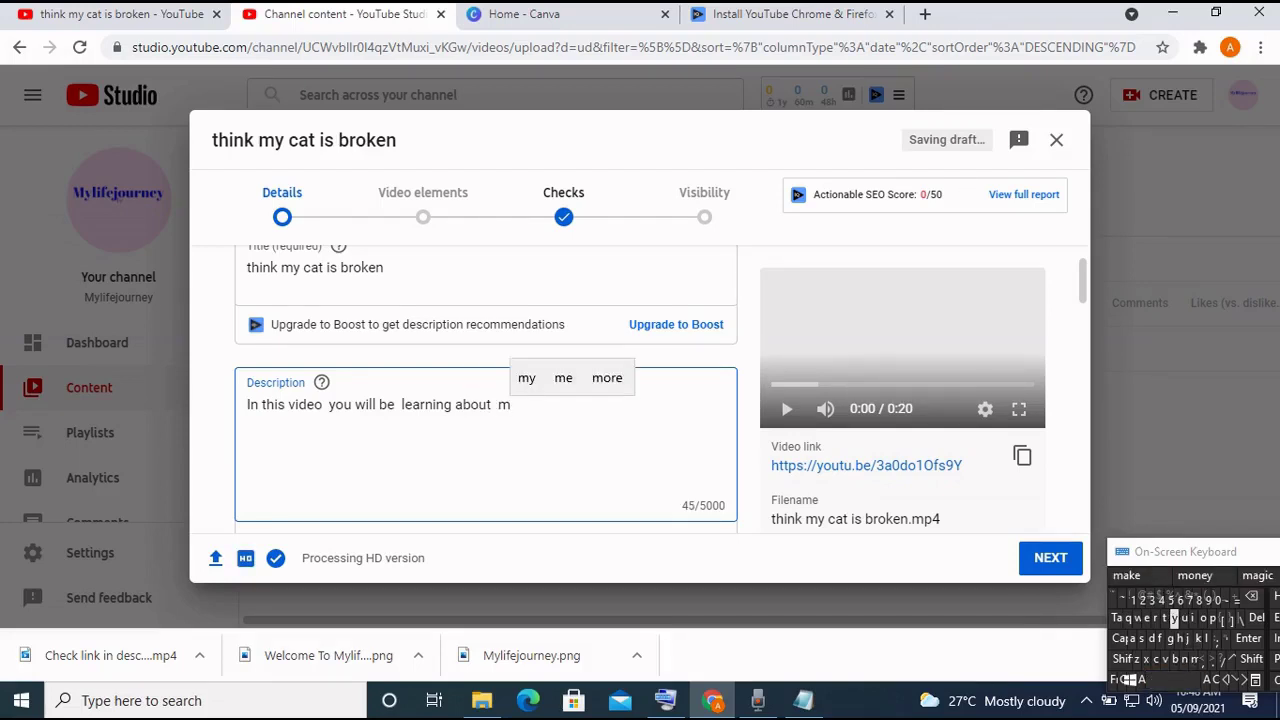
pyautogui.click(1174, 619)
pyautogui.click(1172, 680)
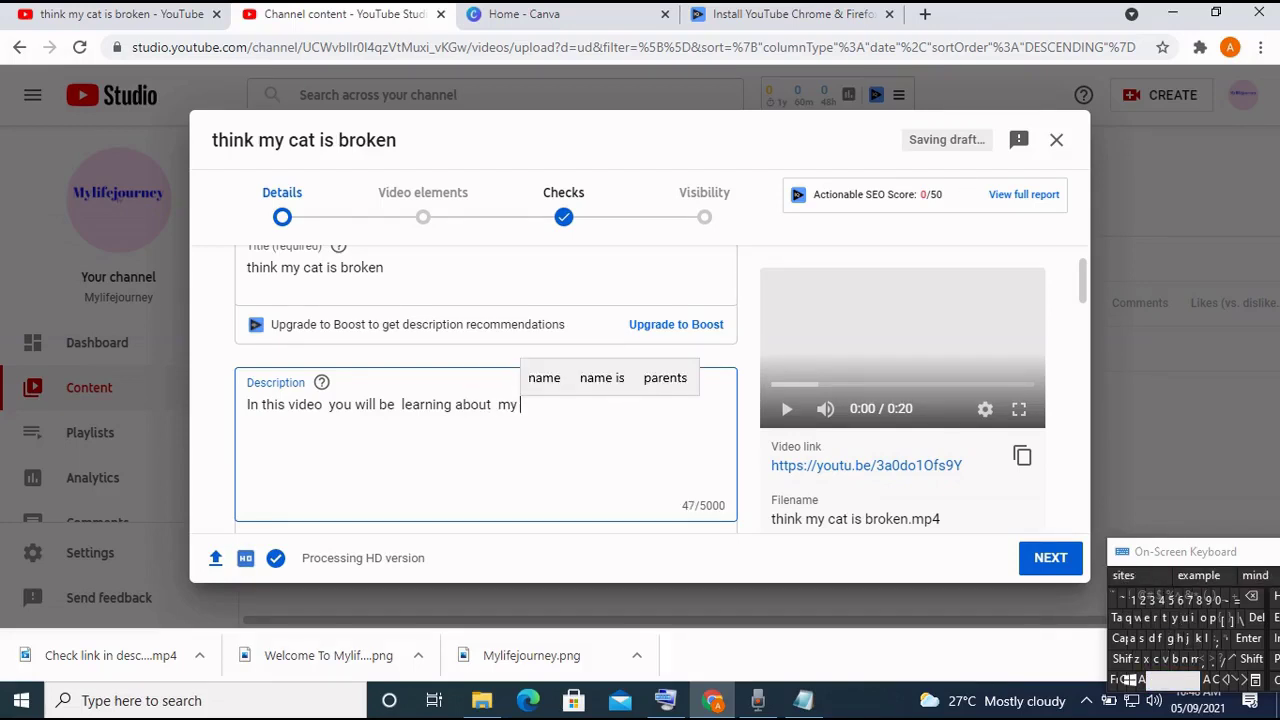
pyautogui.click(1158, 659)
pyautogui.click(1133, 638)
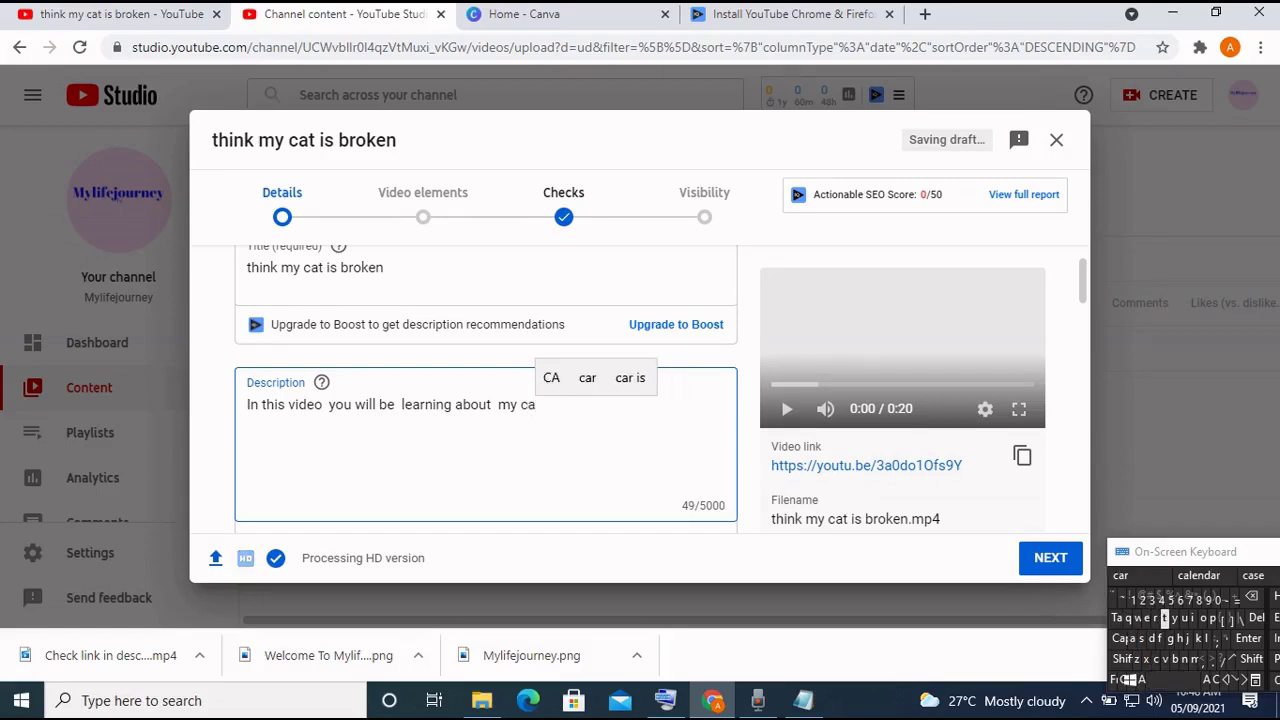
pyautogui.doubleClick(1174, 617)
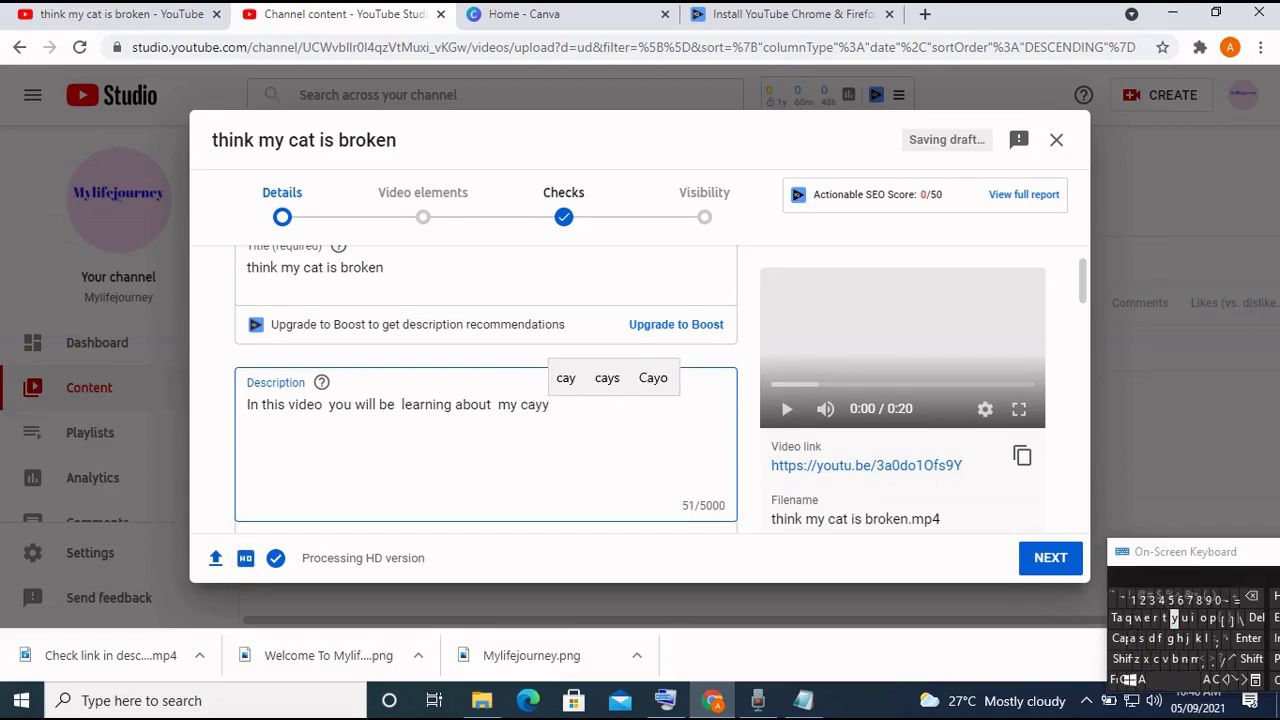
pyautogui.click(1251, 597)
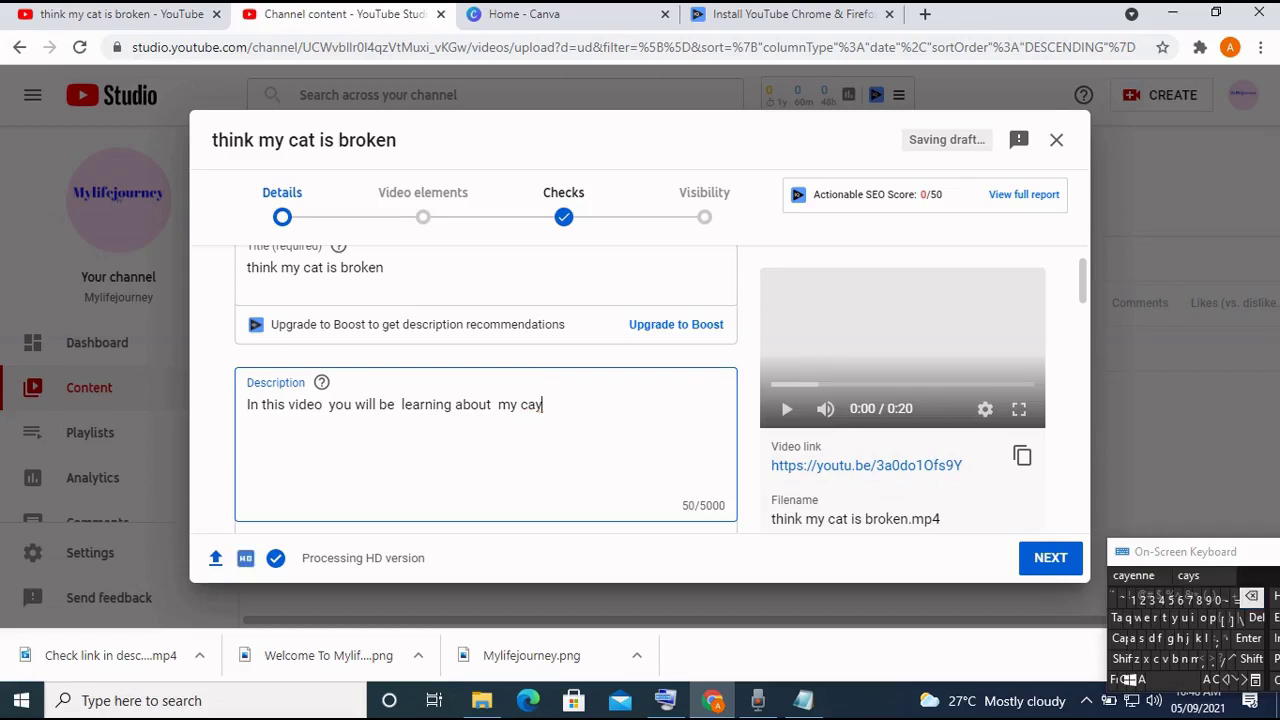
pyautogui.click(1251, 597)
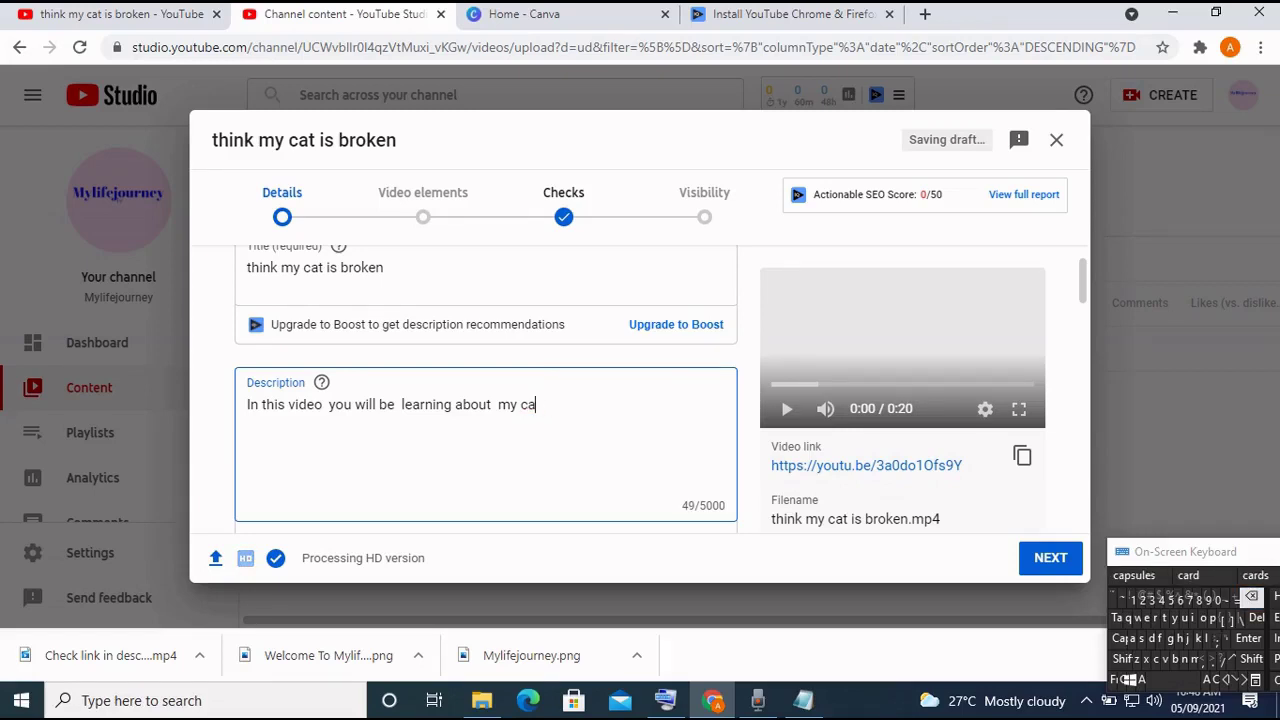
pyautogui.click(1166, 618)
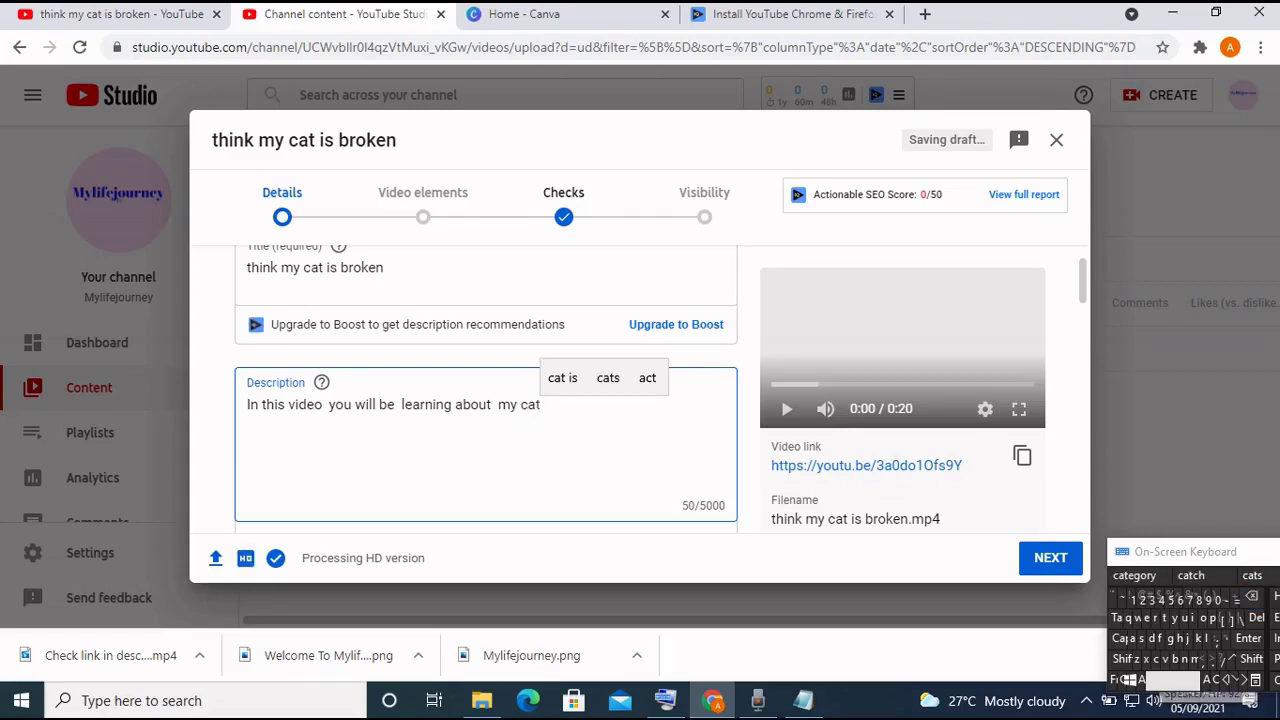
pyautogui.click(1175, 688)
# Extend the description sentence after "my cat" with the words "and what".
pyautogui.click(1131, 639)
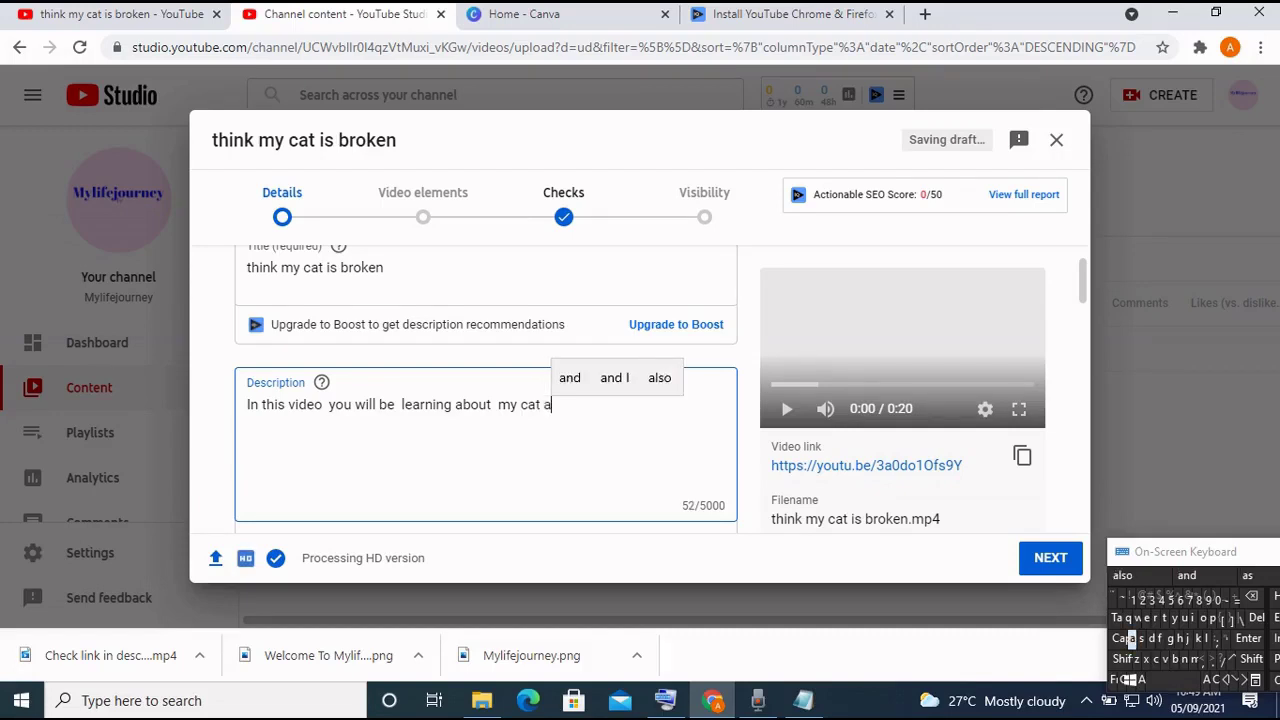
pyautogui.click(1183, 660)
pyautogui.click(1183, 660)
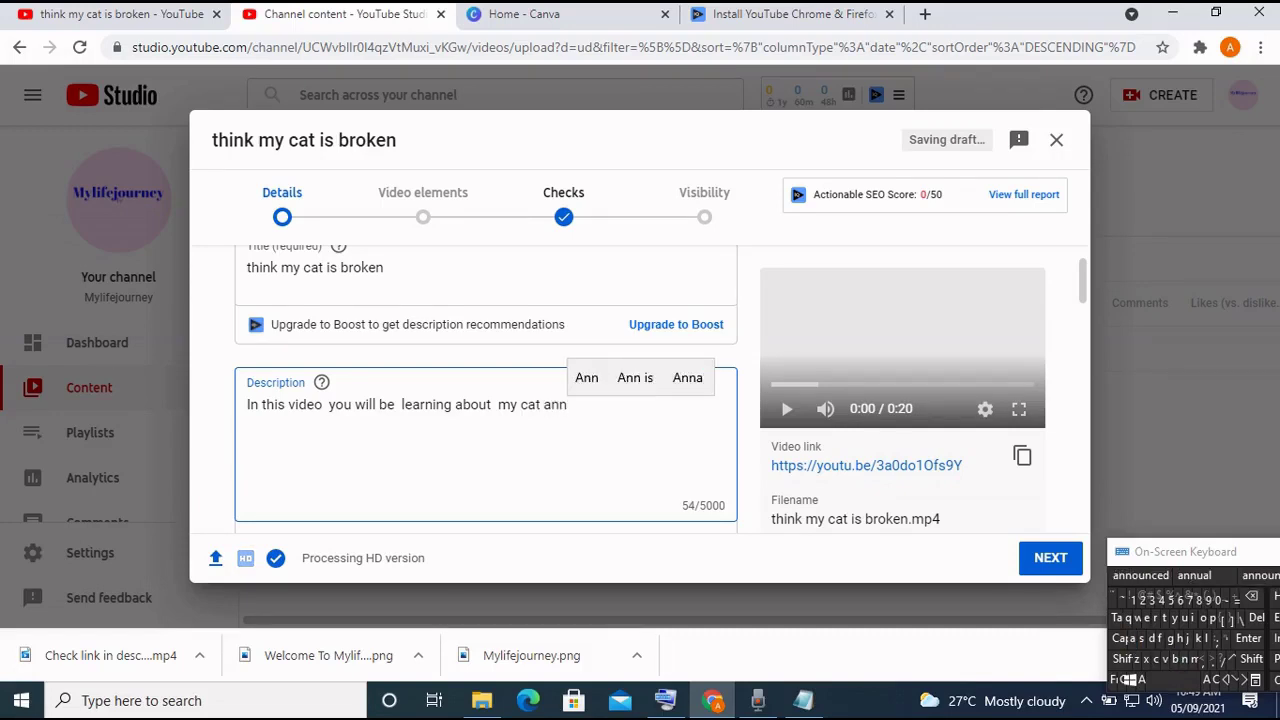
pyautogui.click(1251, 597)
pyautogui.click(1150, 638)
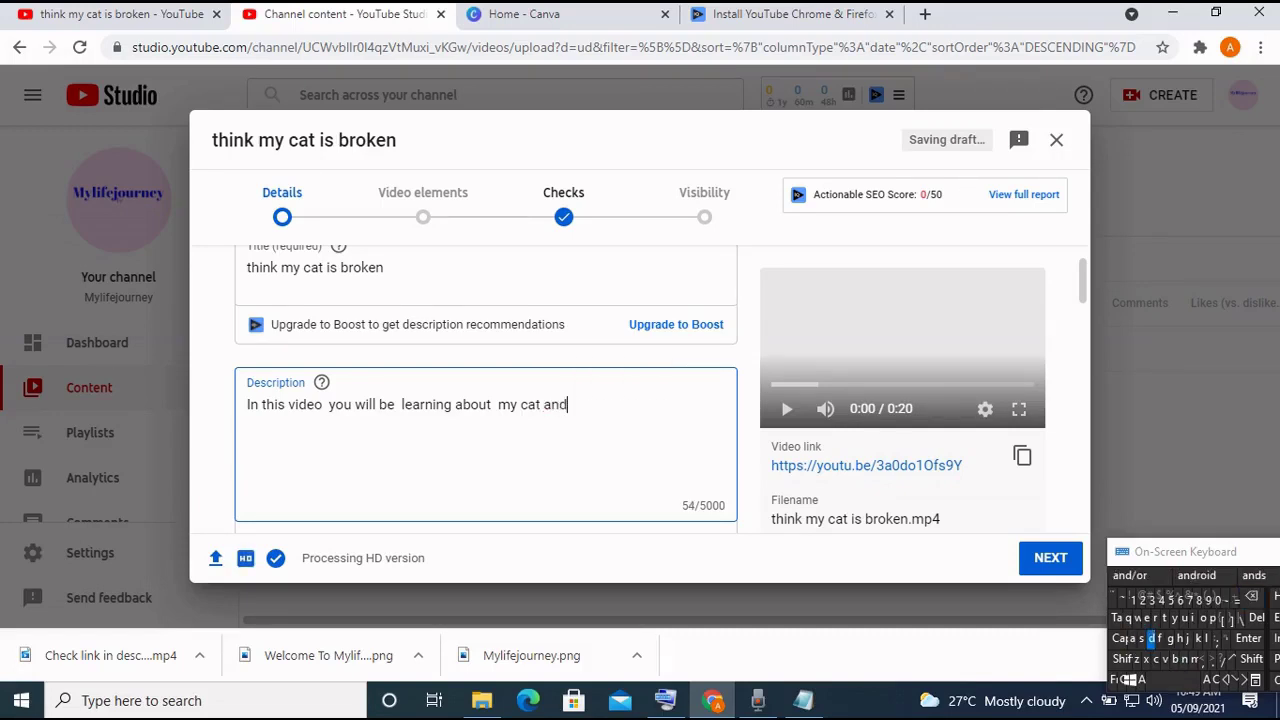
pyautogui.click(1175, 680)
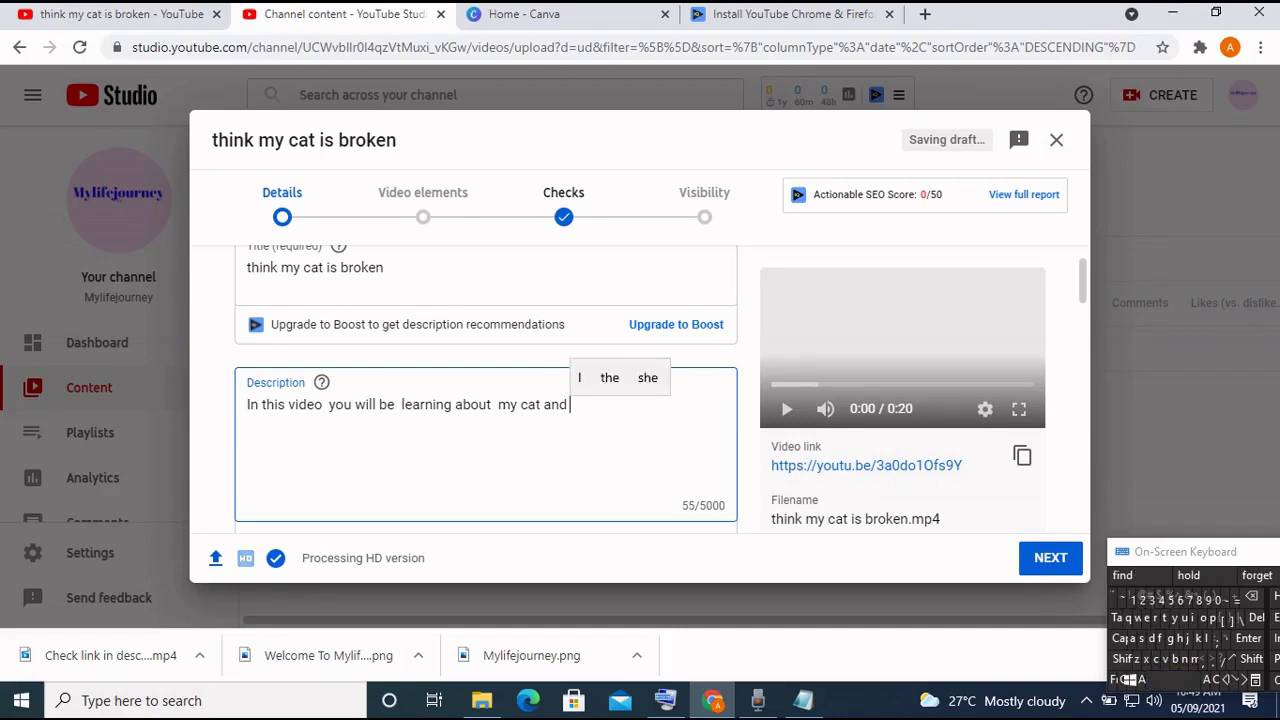
pyautogui.click(1137, 618)
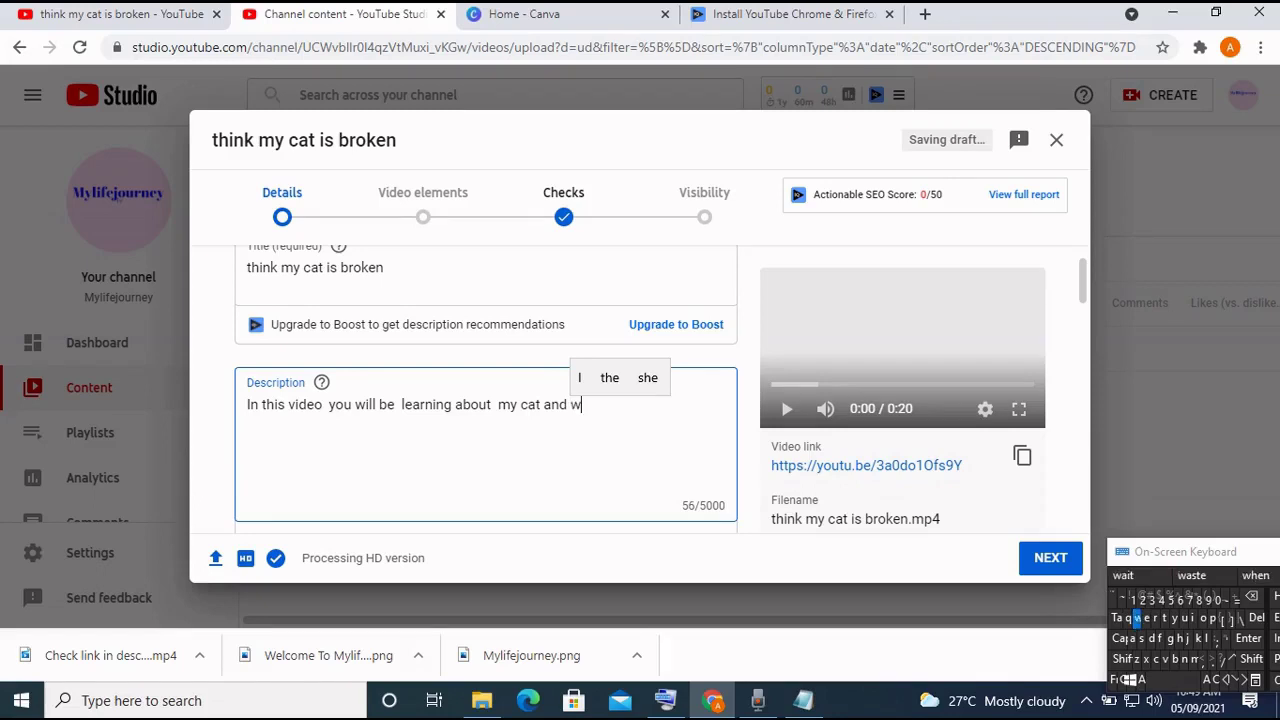
pyautogui.click(1179, 638)
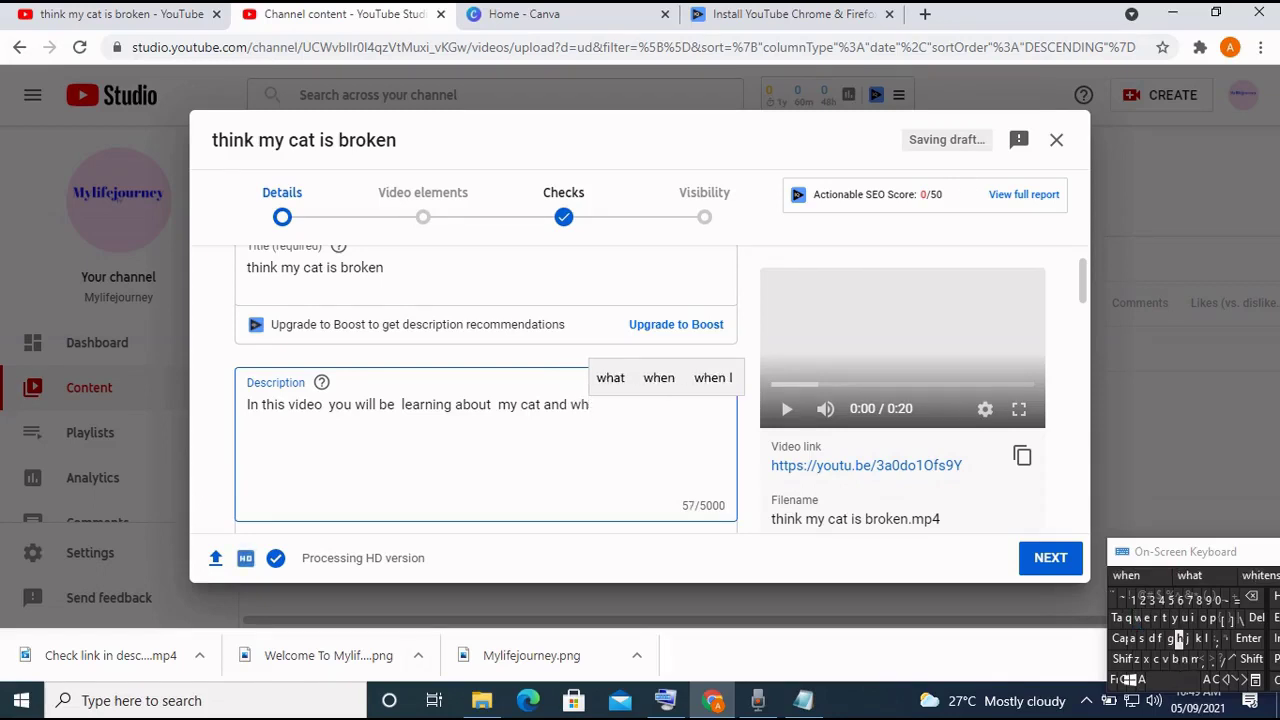
pyautogui.click(1190, 575)
pyautogui.click(1172, 679)
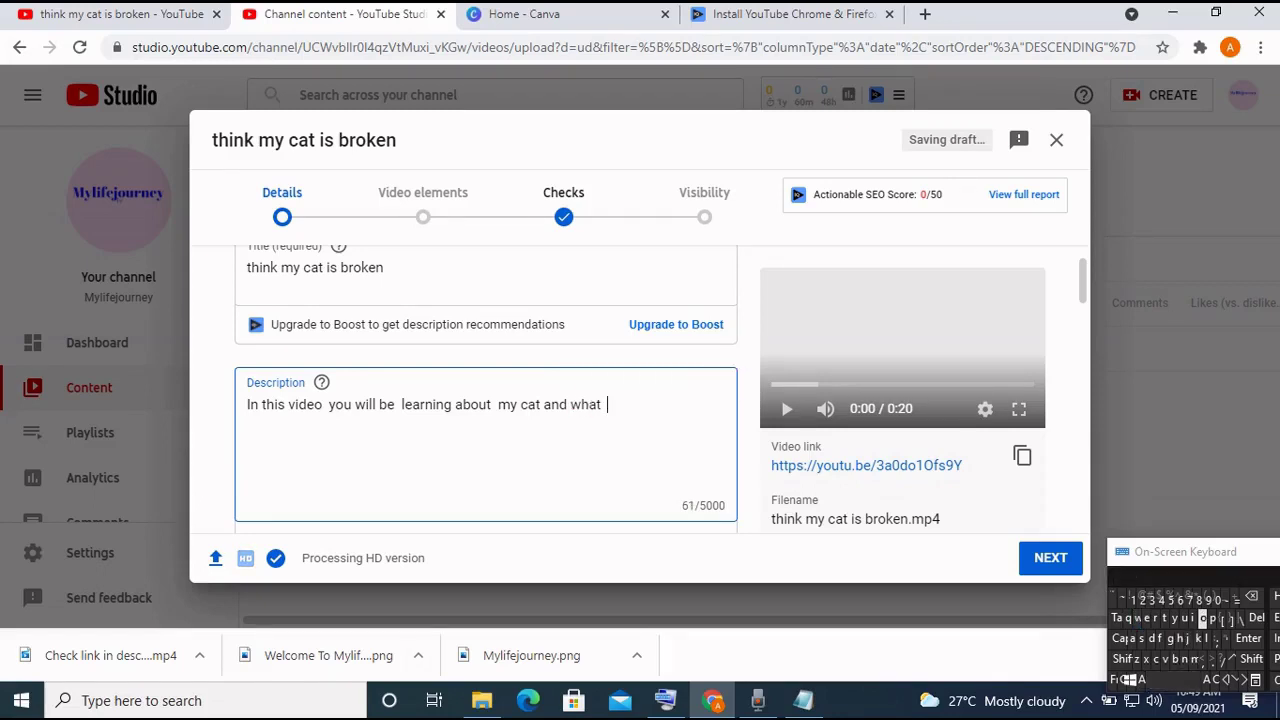
# Continue the description sentence after "and what" with the words "i think", correcting the mistyped letter in "think".
pyautogui.click(1200, 618)
pyautogui.click(1172, 679)
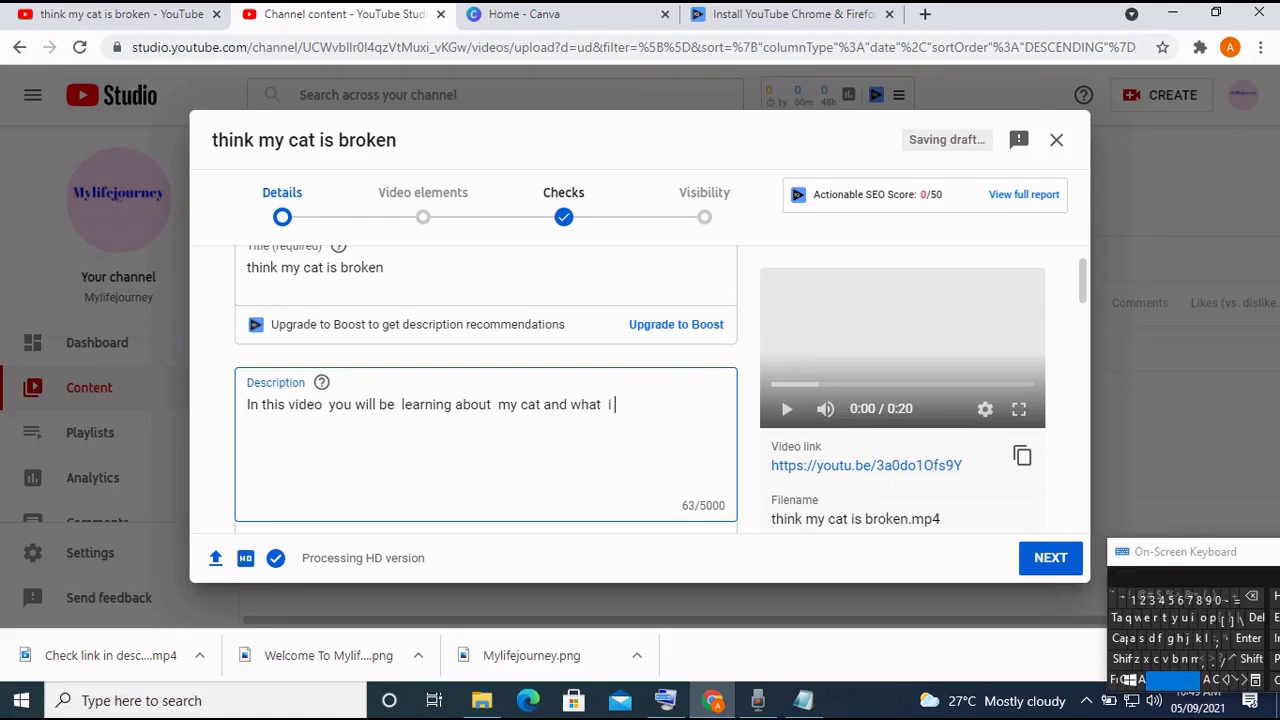
pyautogui.click(1166, 618)
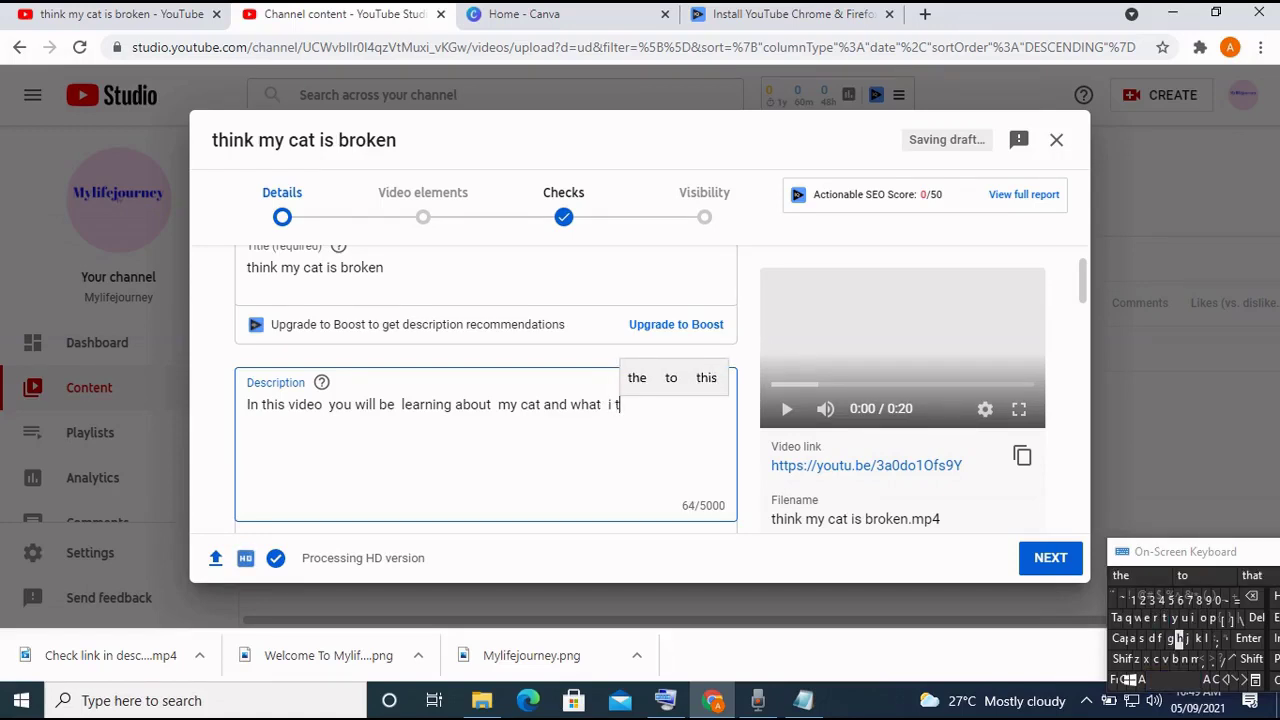
pyautogui.click(1178, 638)
pyautogui.click(1193, 618)
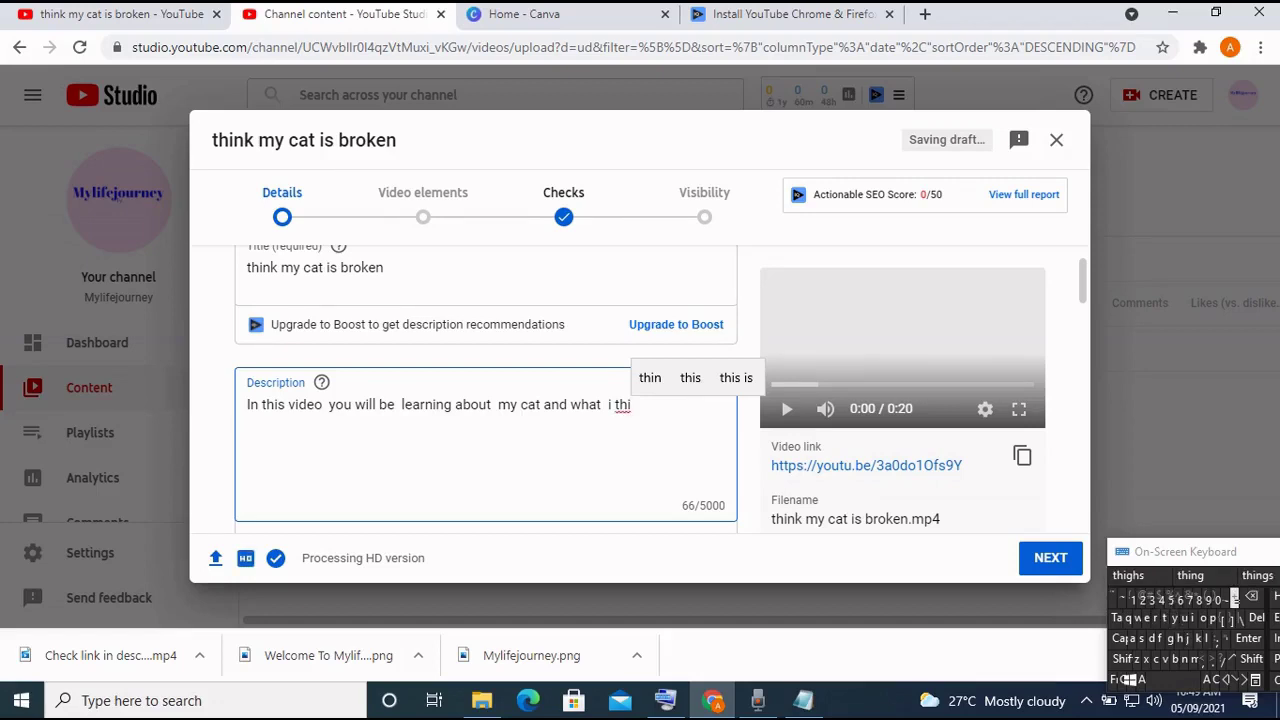
pyautogui.click(1198, 638)
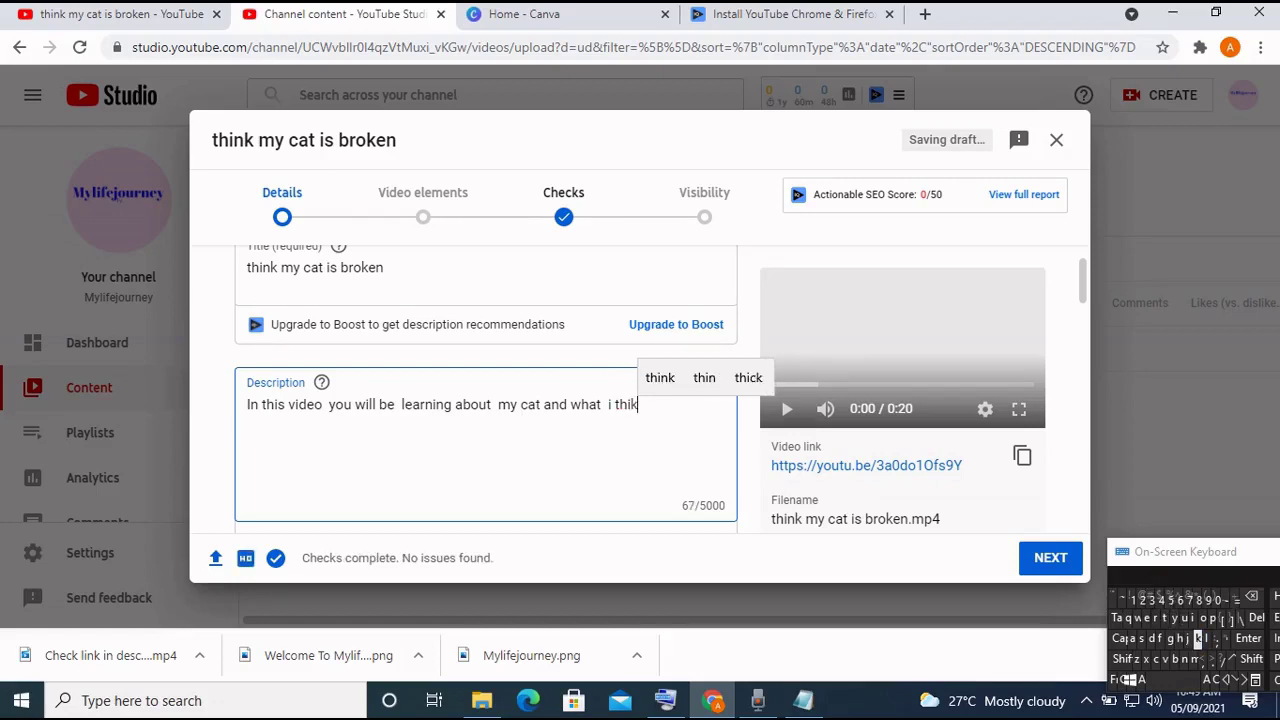
pyautogui.click(1251, 597)
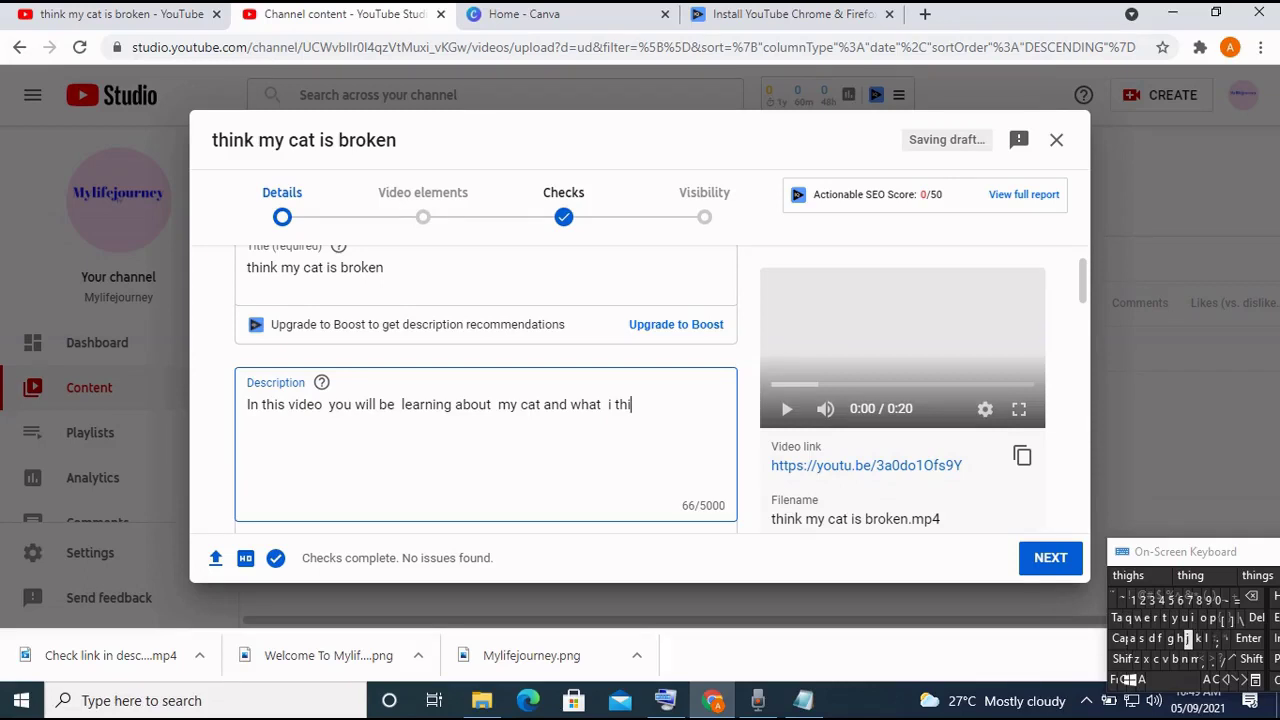
pyautogui.click(1183, 659)
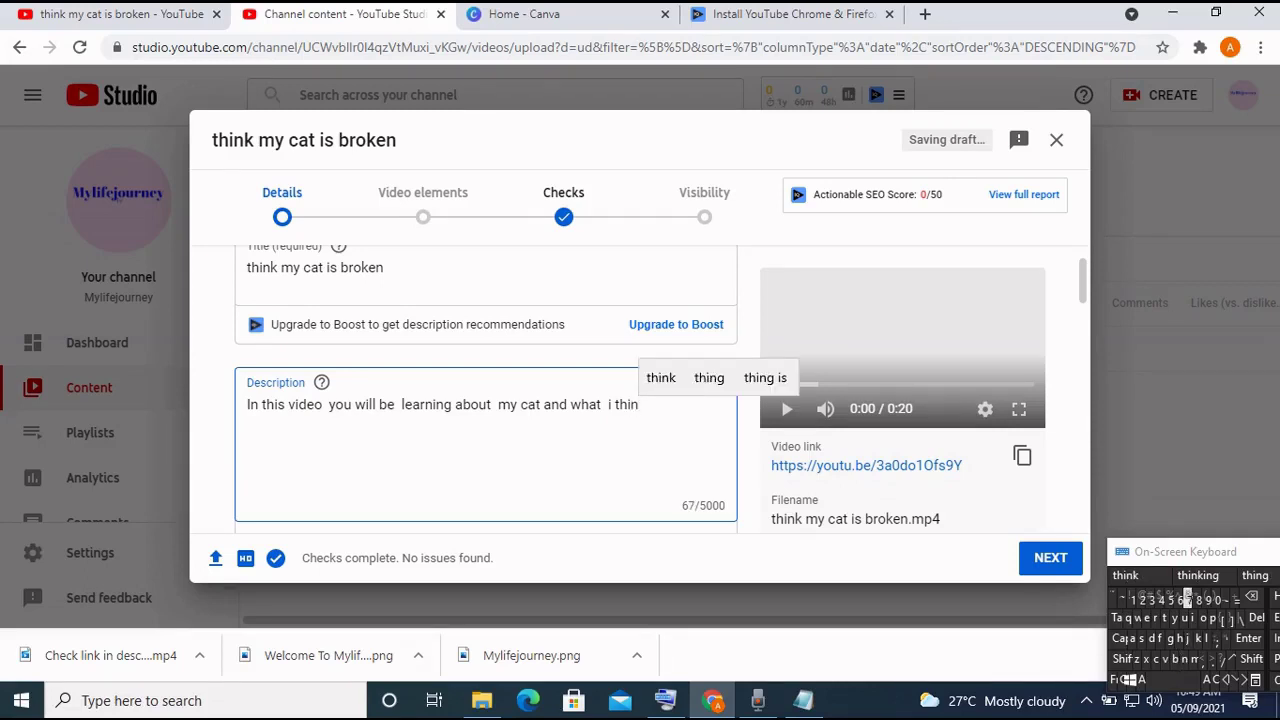
pyautogui.click(1126, 575)
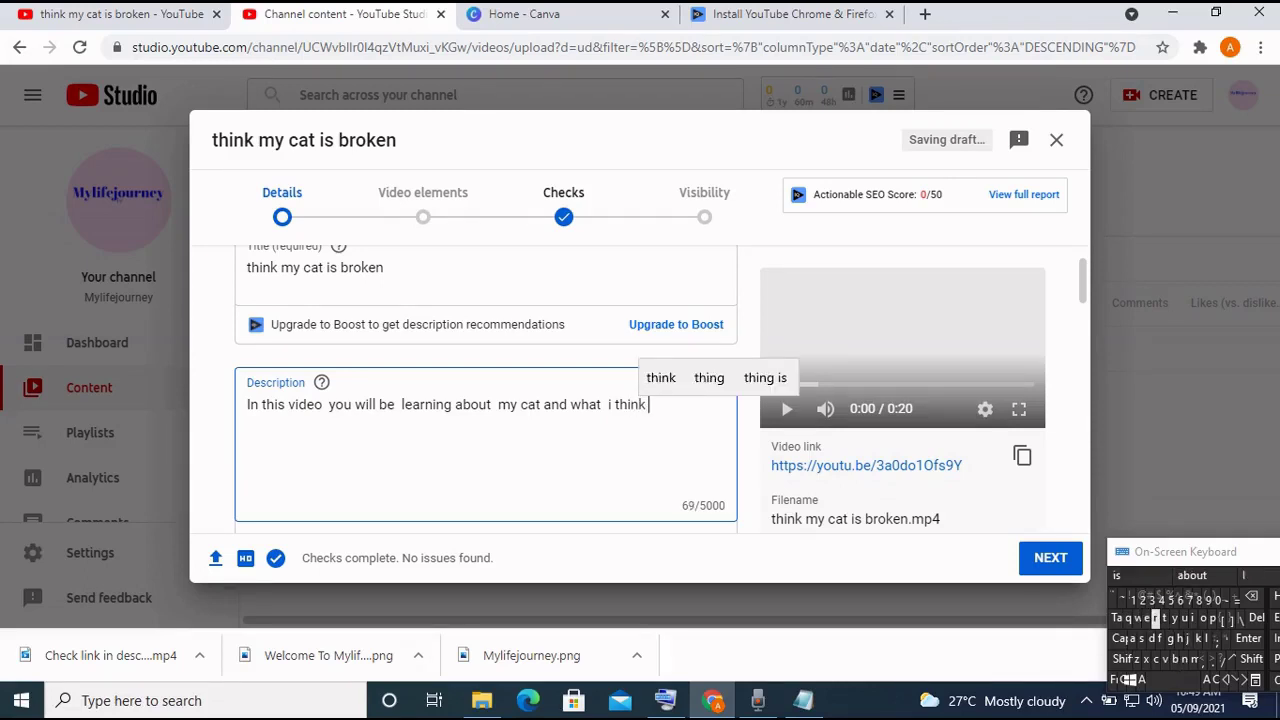
# Extend the description sentence with the words "regarding the", accepting word suggestions to complete them.
pyautogui.click(1155, 618)
pyautogui.click(1146, 618)
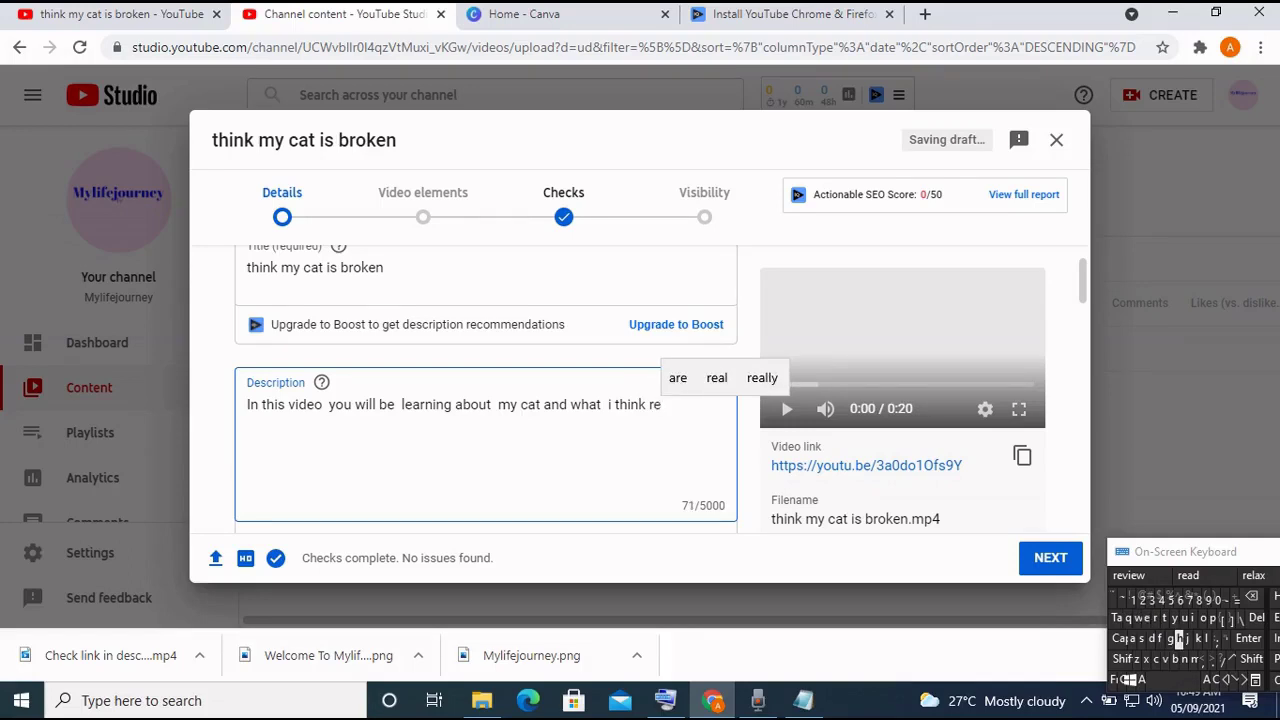
pyautogui.click(1170, 638)
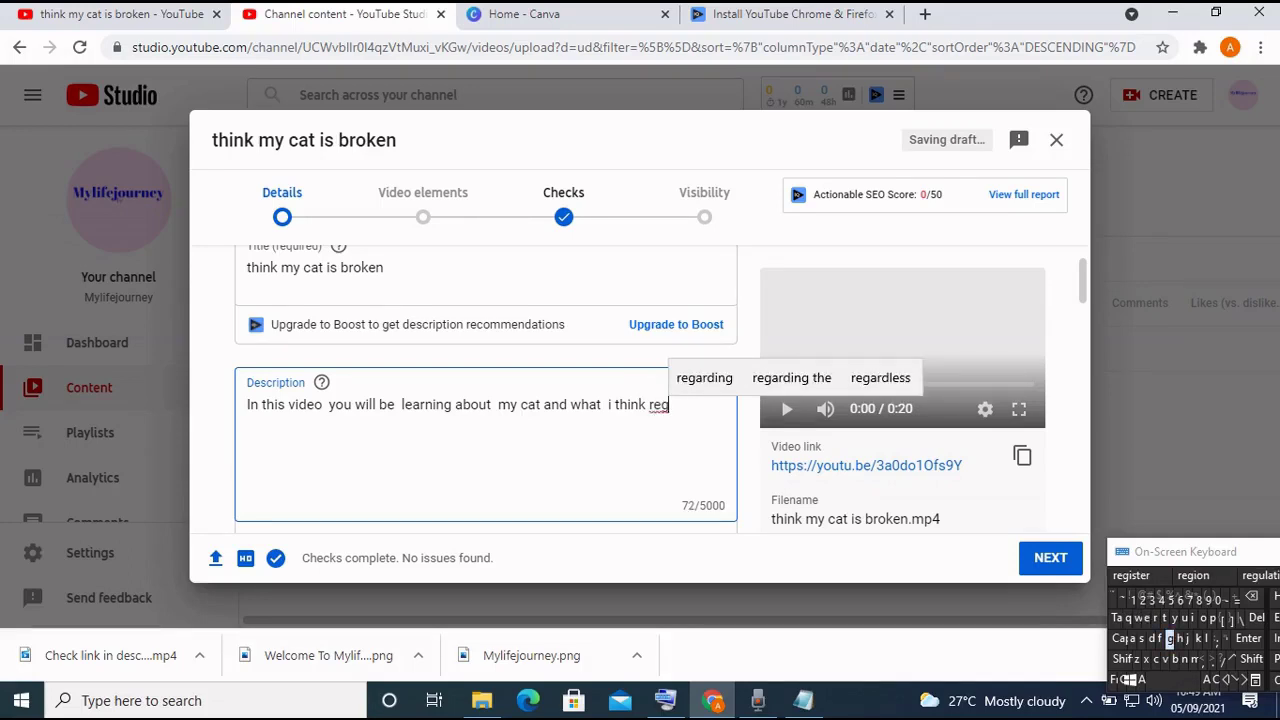
pyautogui.click(1133, 638)
pyautogui.click(1136, 575)
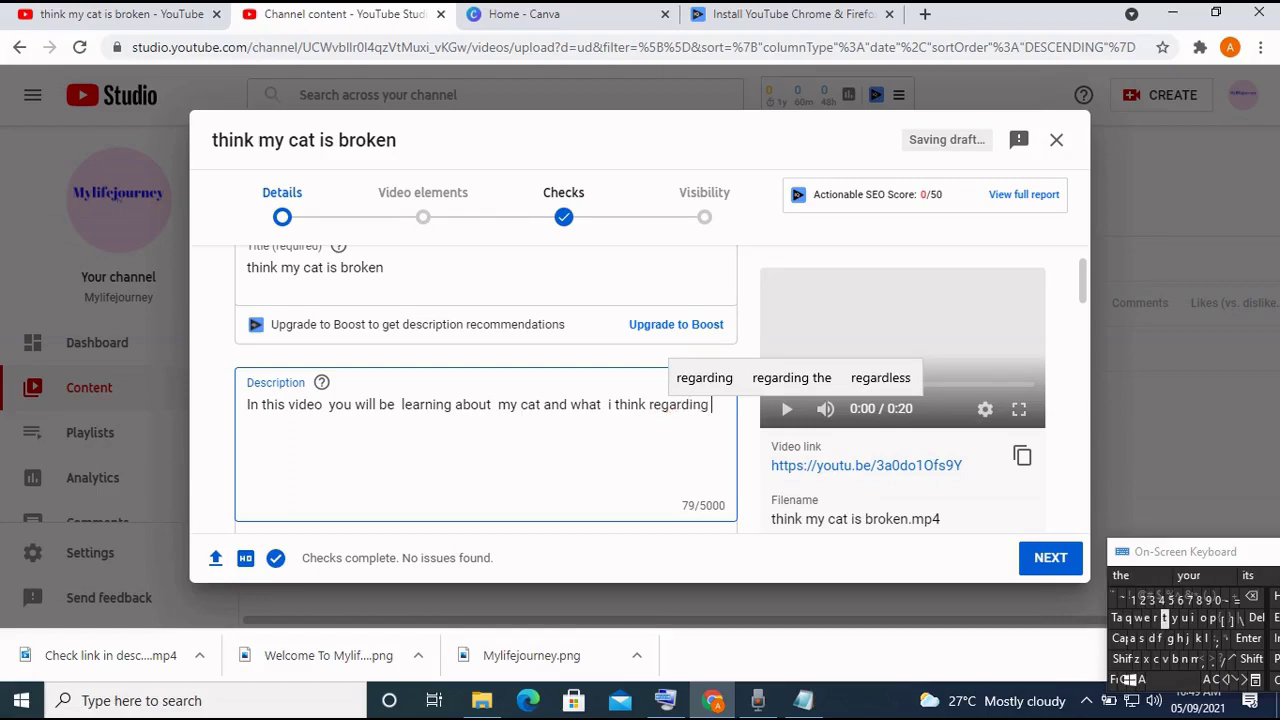
pyautogui.click(1166, 618)
pyautogui.click(1121, 575)
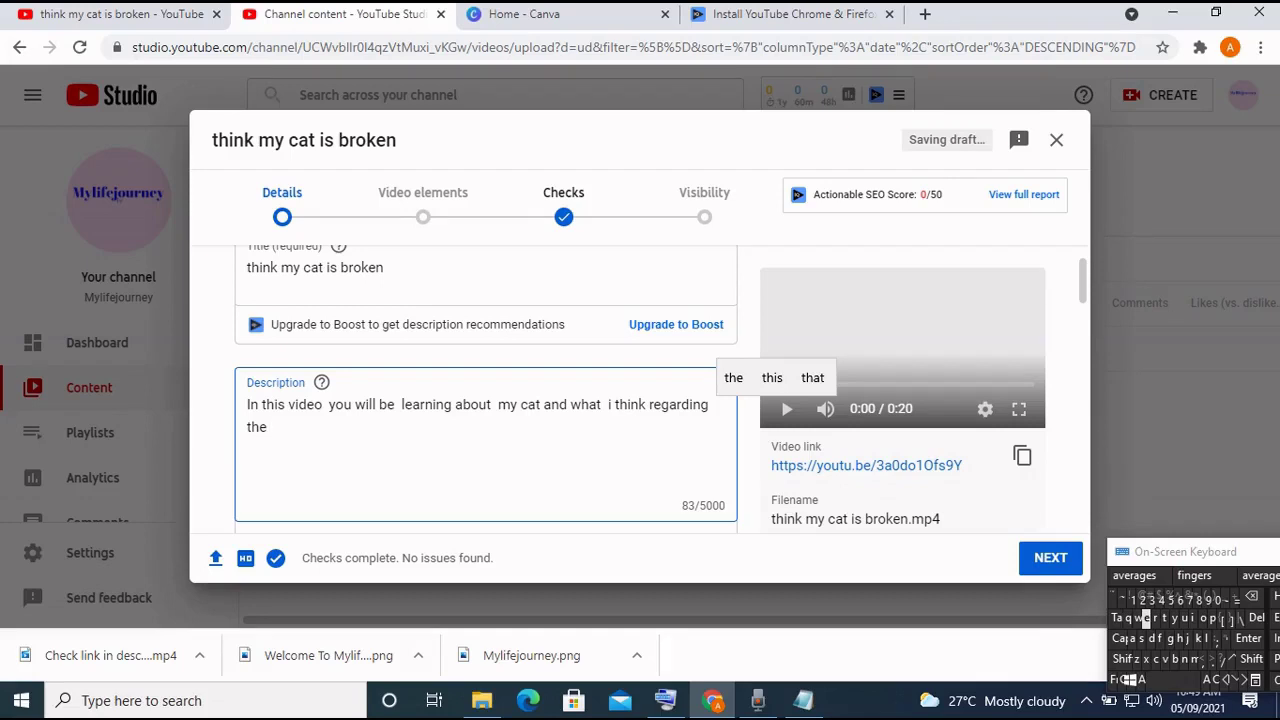
# Add the word "situation" to the description sentence after "regarding the", correcting any mistyped letters.
pyautogui.click(1142, 638)
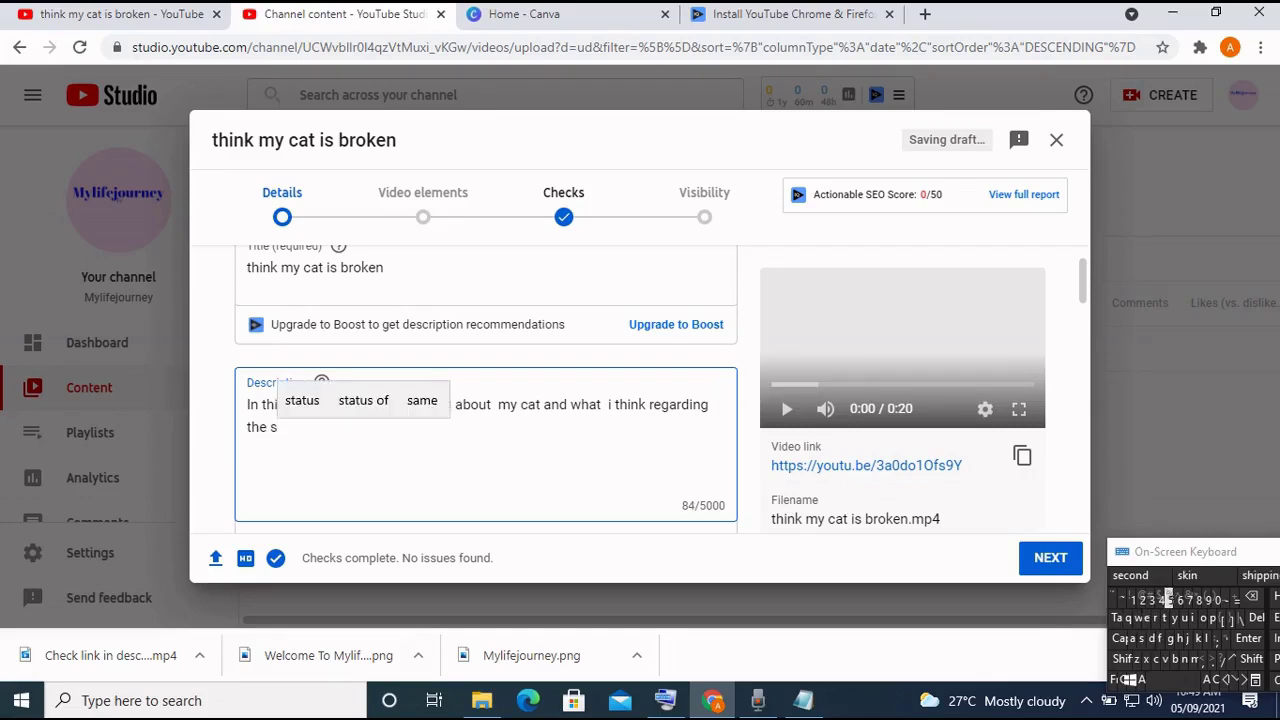
pyautogui.click(1189, 618)
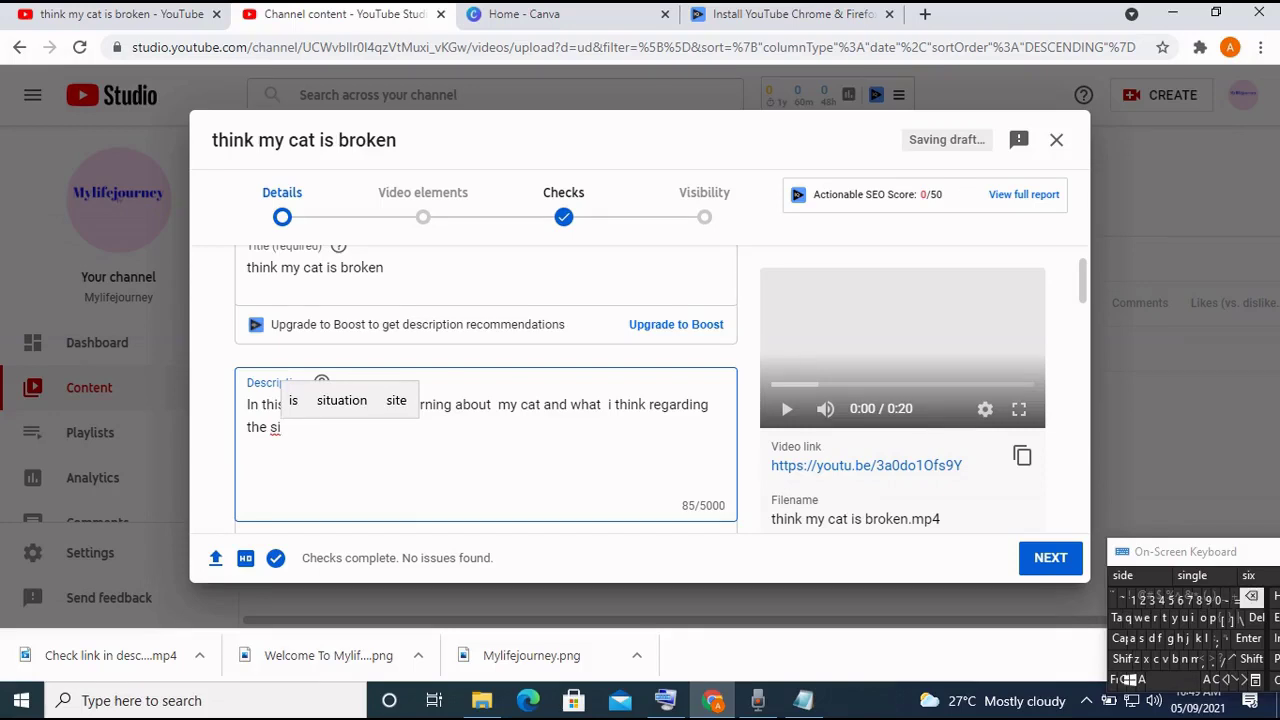
pyautogui.click(1251, 597)
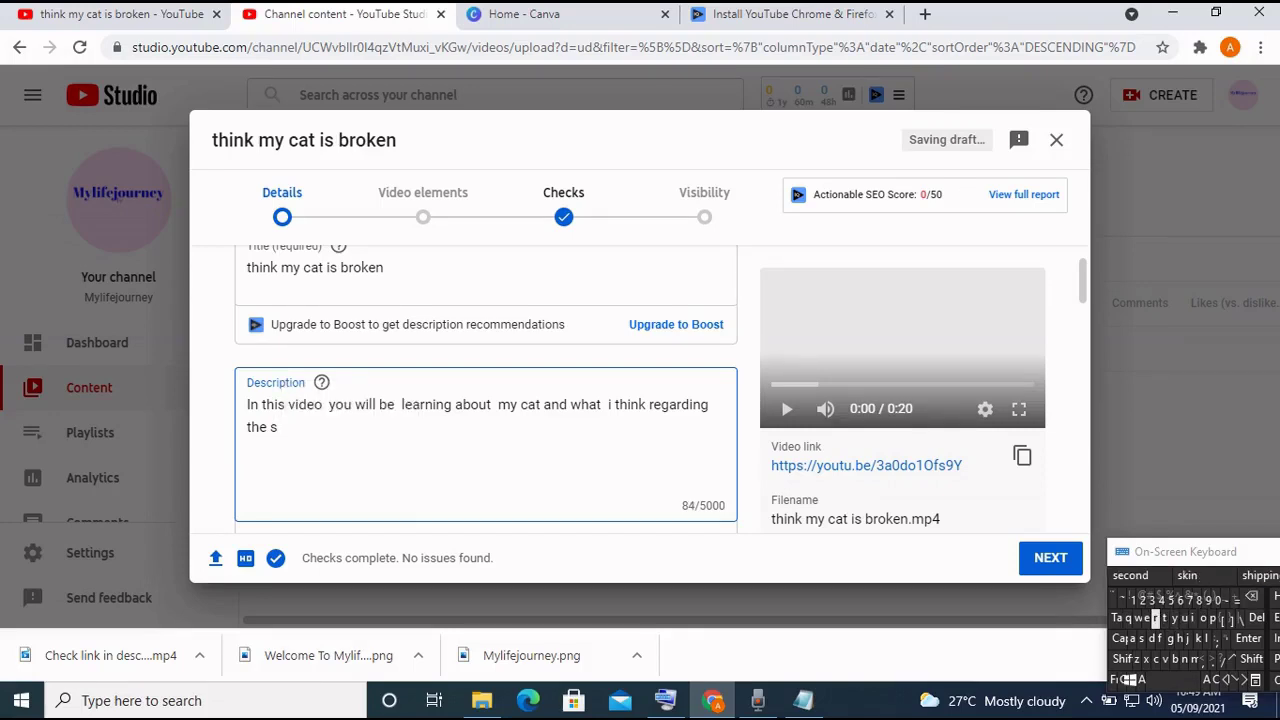
pyautogui.click(1165, 618)
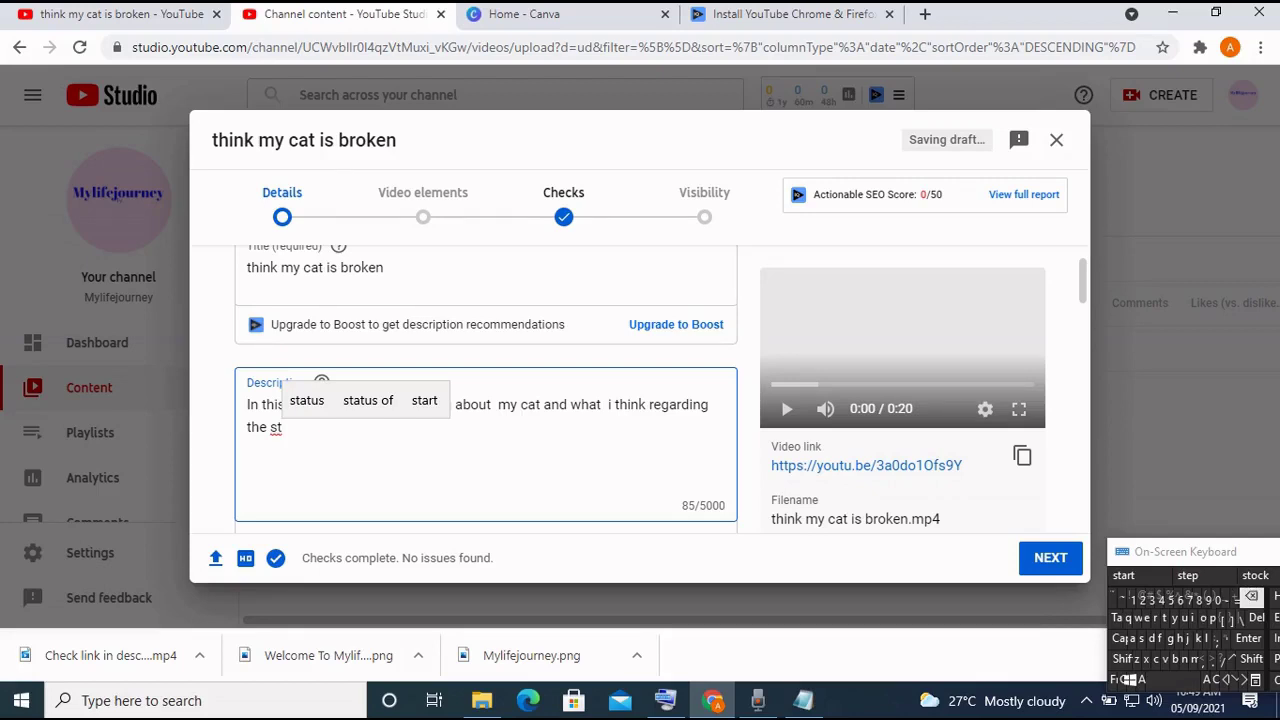
pyautogui.click(1251, 597)
pyautogui.click(1187, 618)
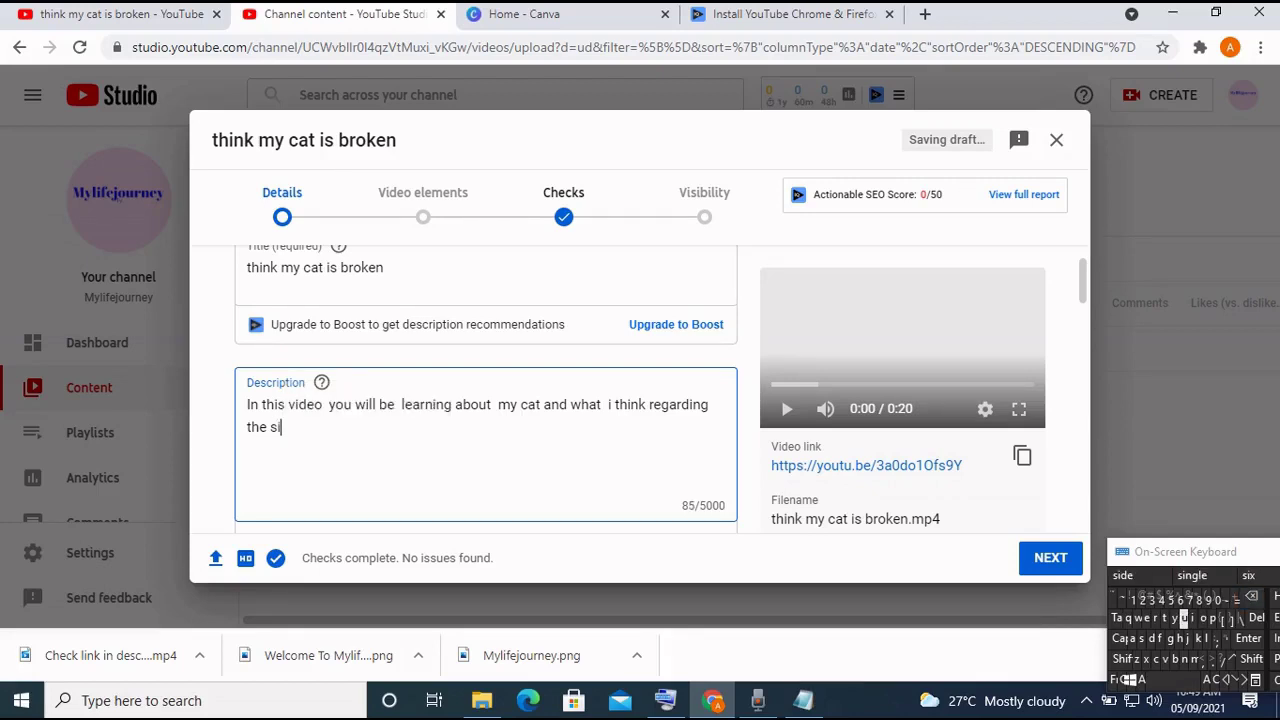
pyautogui.click(1166, 618)
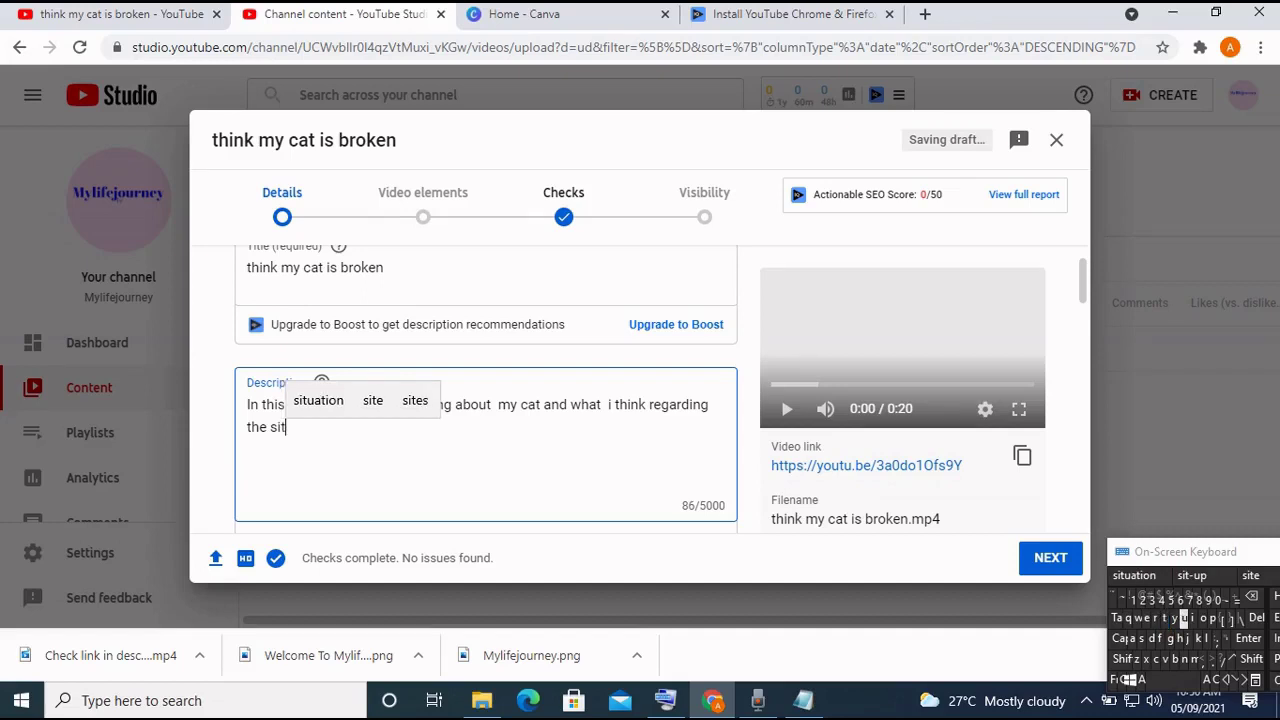
pyautogui.click(1183, 618)
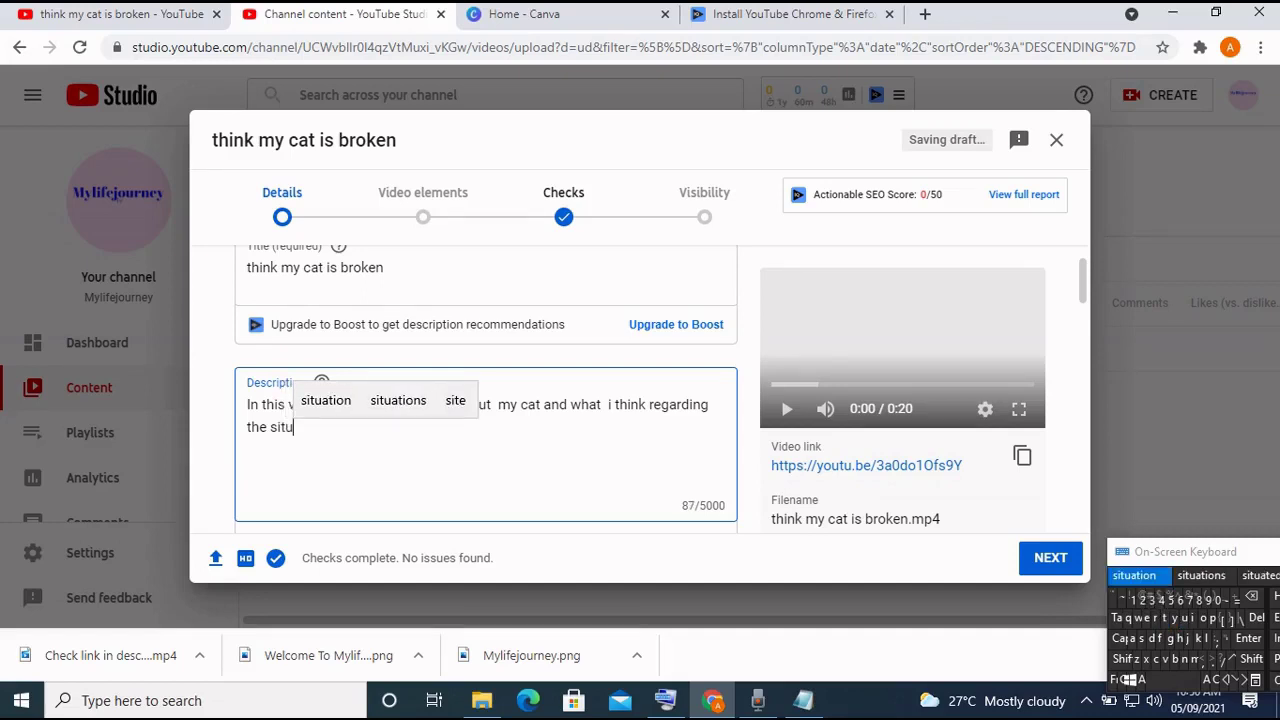
pyautogui.click(1134, 575)
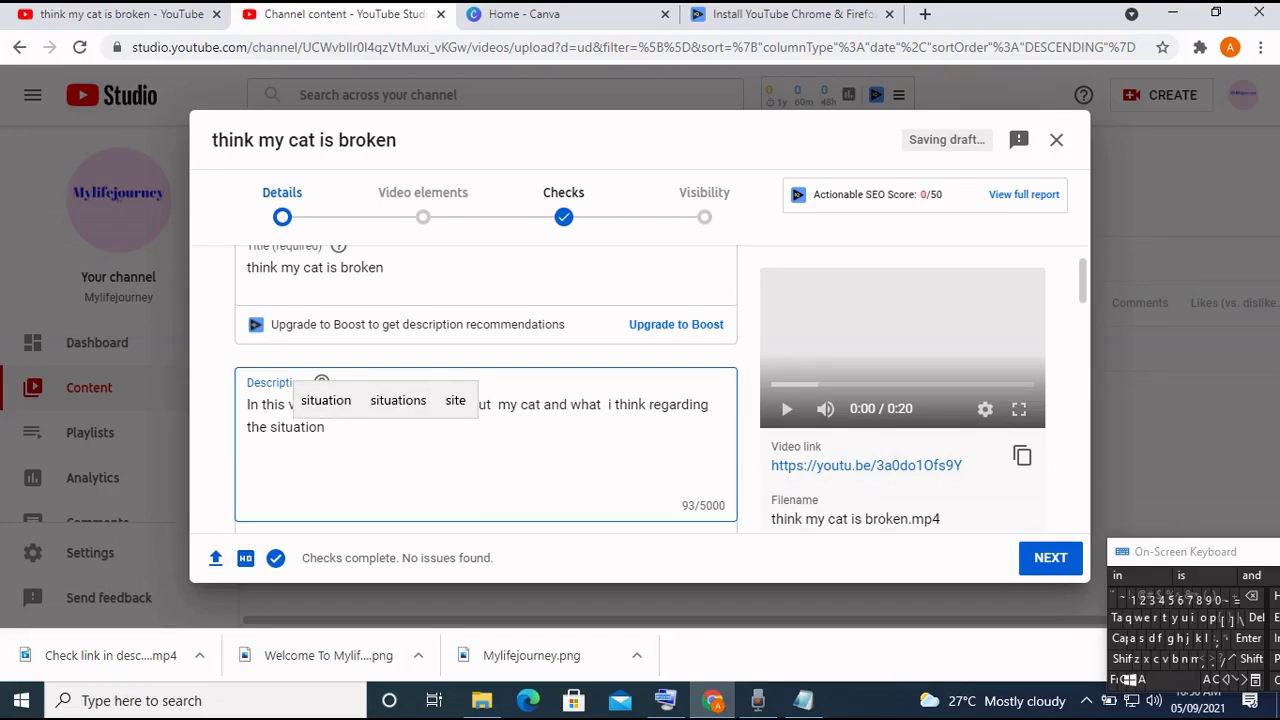
pyautogui.click(326, 400)
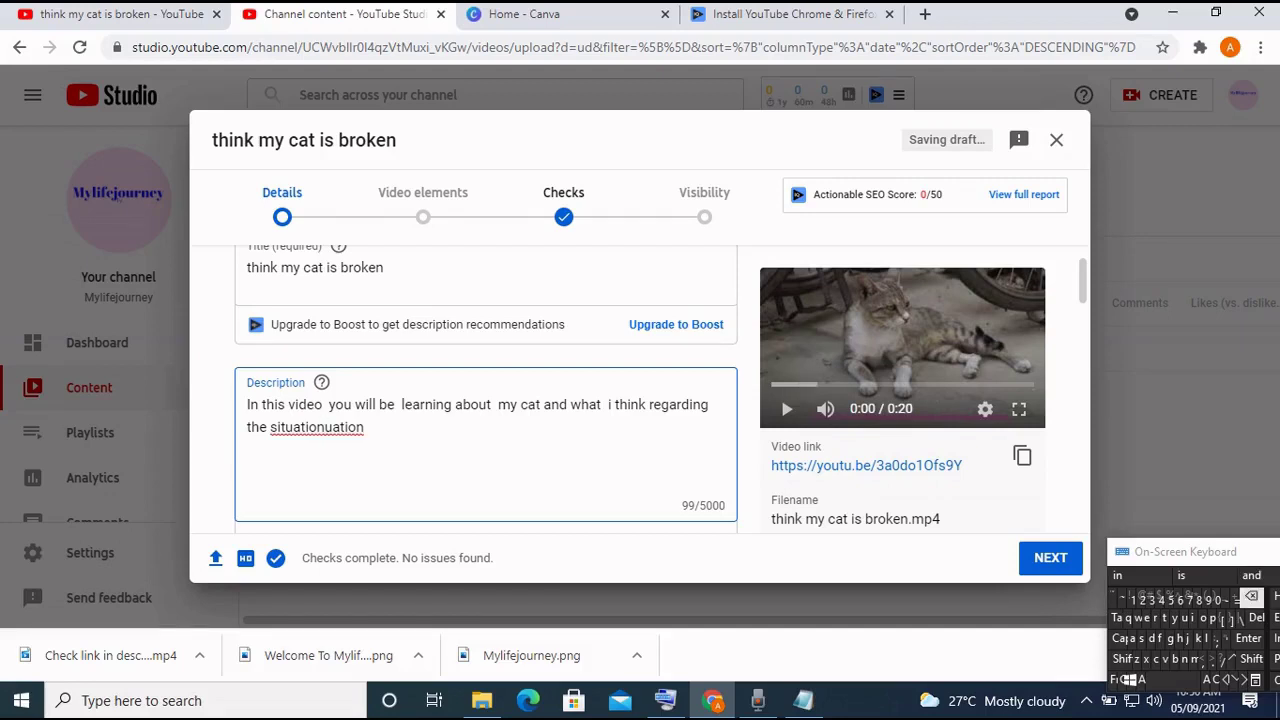
pyautogui.click(1251, 597)
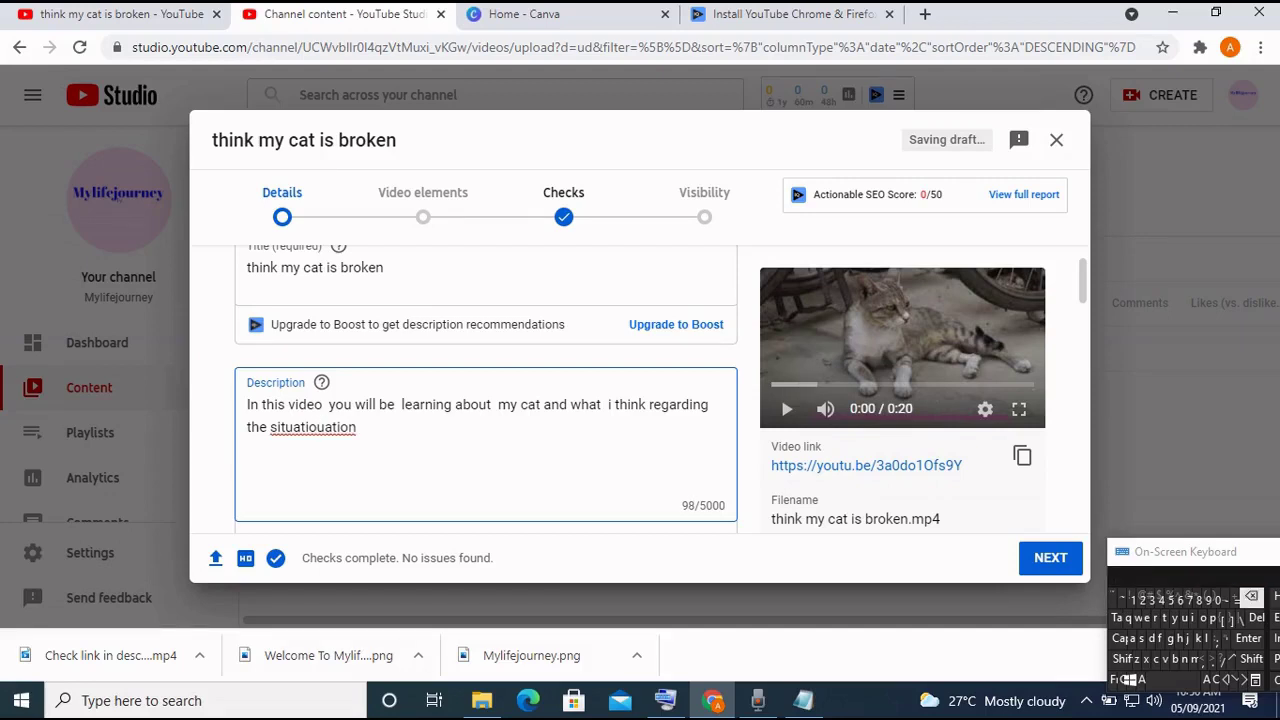
pyautogui.click(1251, 597)
pyautogui.click(1251, 597)
pyautogui.click(1251, 597)
pyautogui.click(1251, 597)
pyautogui.click(1251, 597)
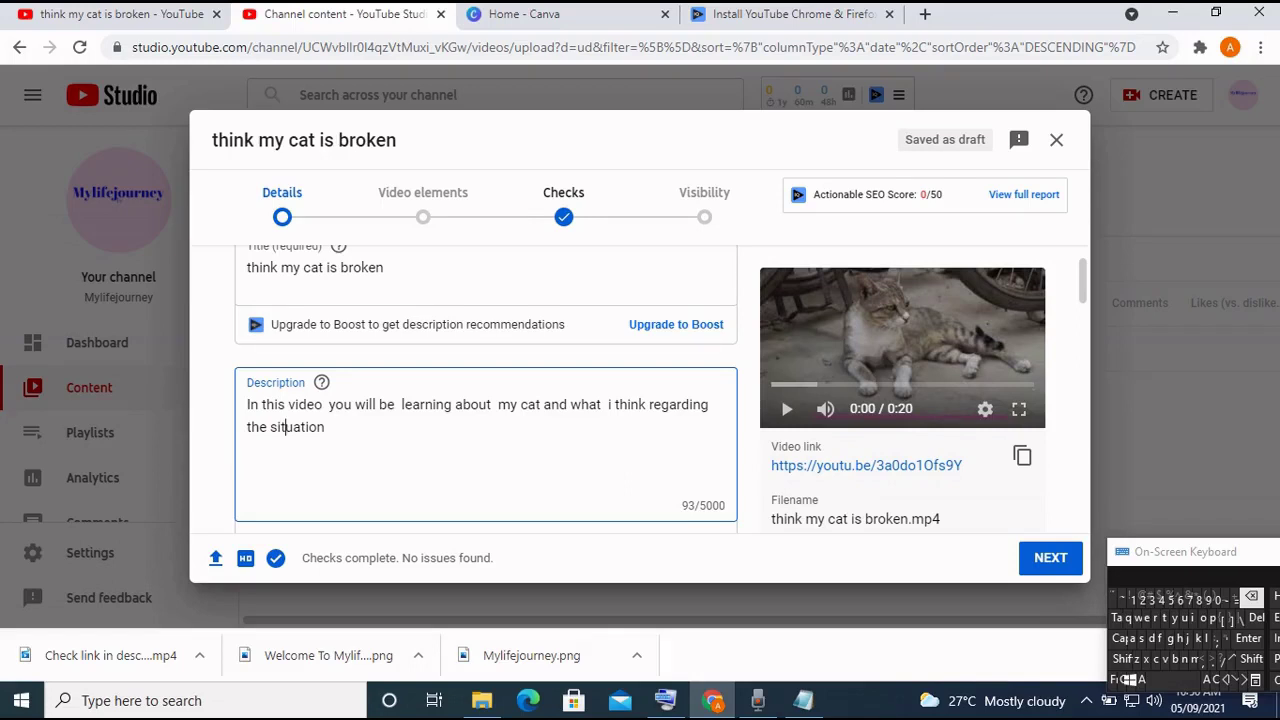
# Continue the description sentence after "situation" with the words "i found", removing the stray letter "f" before "i".
pyautogui.click(327, 427)
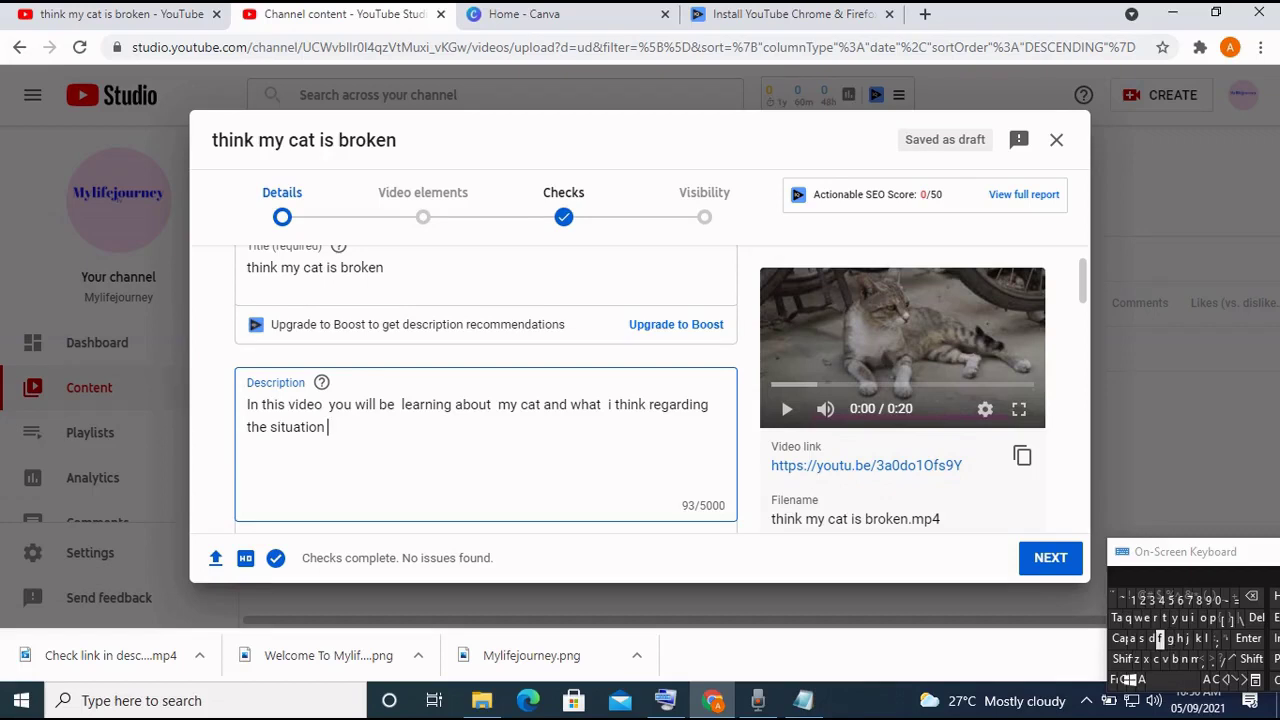
pyautogui.click(1160, 638)
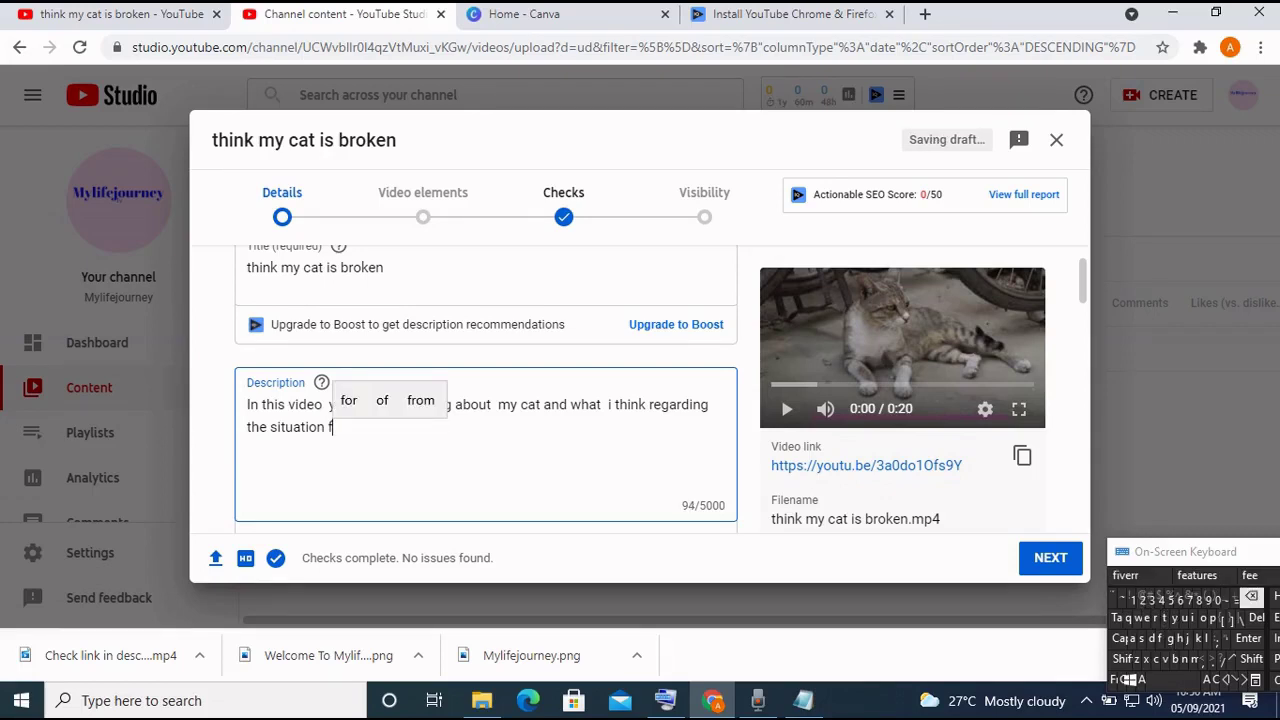
pyautogui.click(1251, 597)
pyautogui.click(1193, 618)
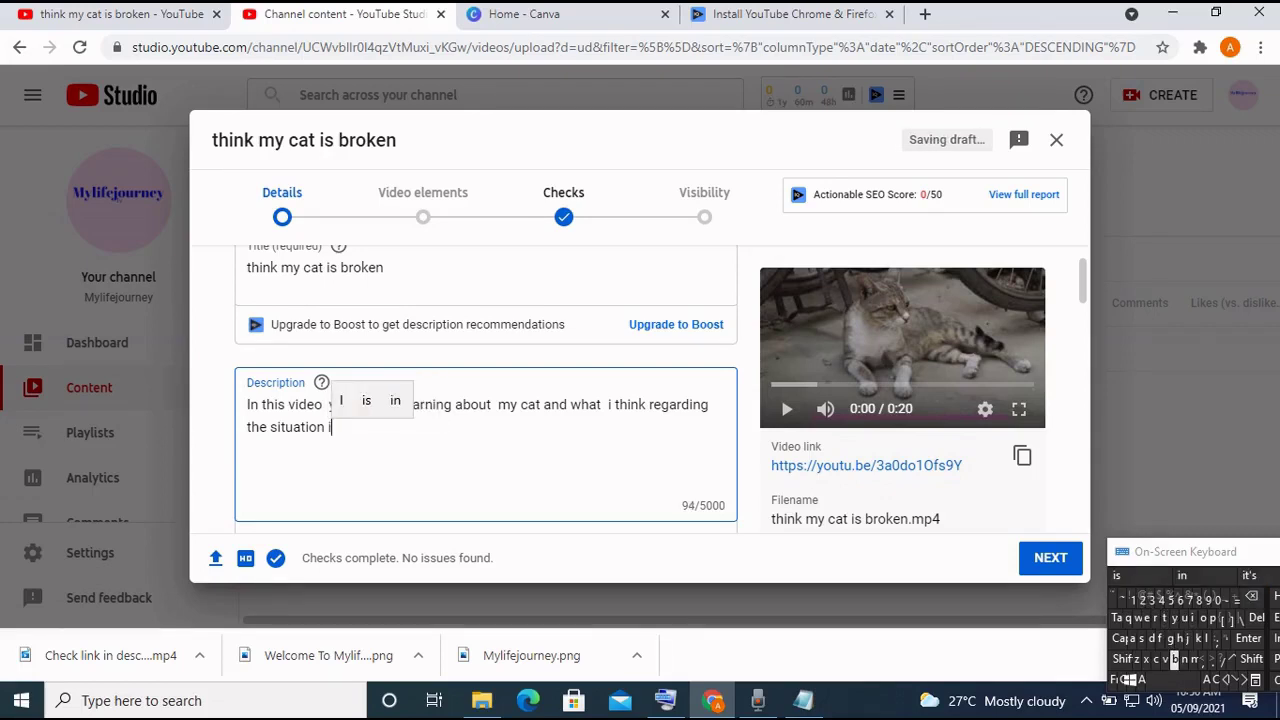
pyautogui.click(1172, 679)
pyautogui.click(1160, 638)
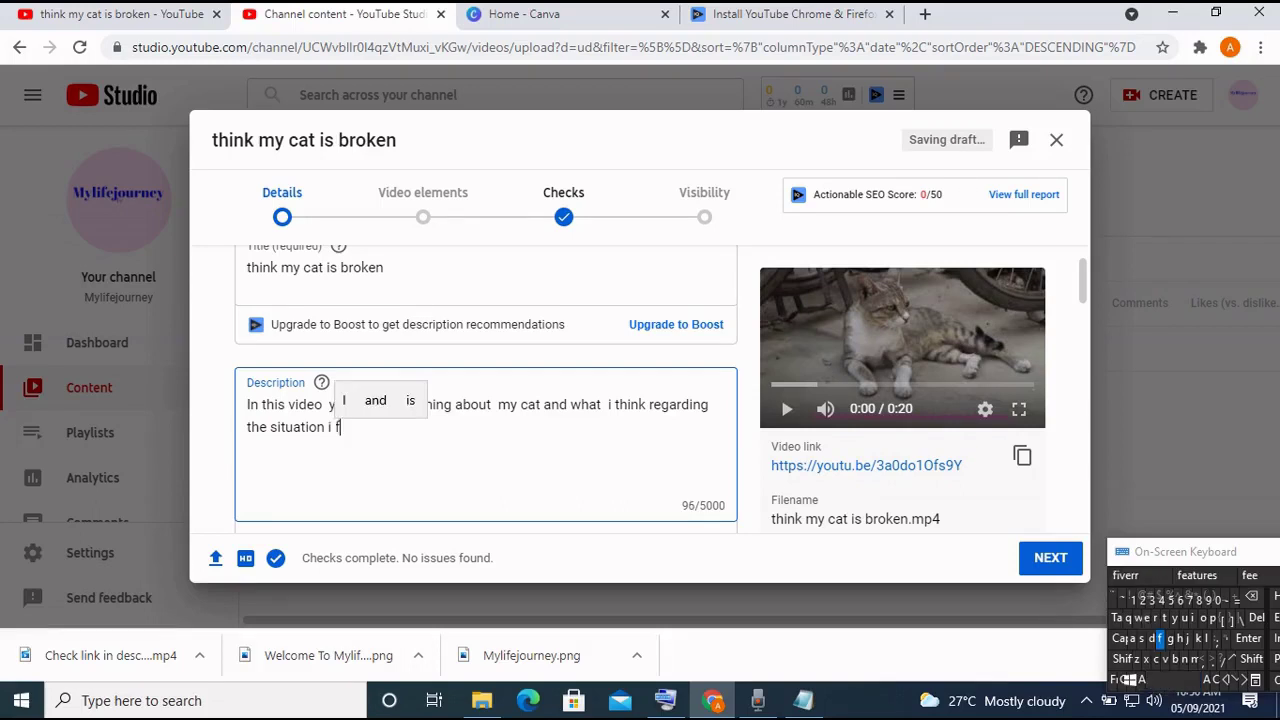
pyautogui.click(1203, 618)
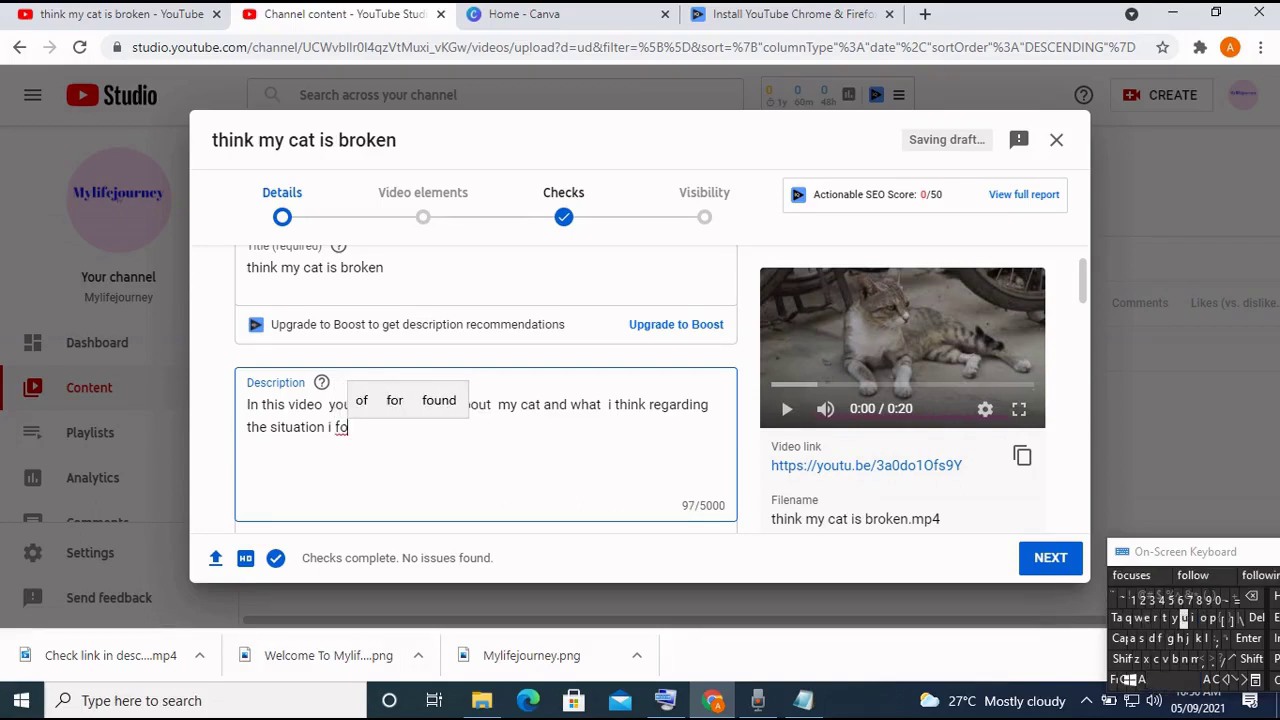
pyautogui.click(1183, 619)
pyautogui.click(1127, 575)
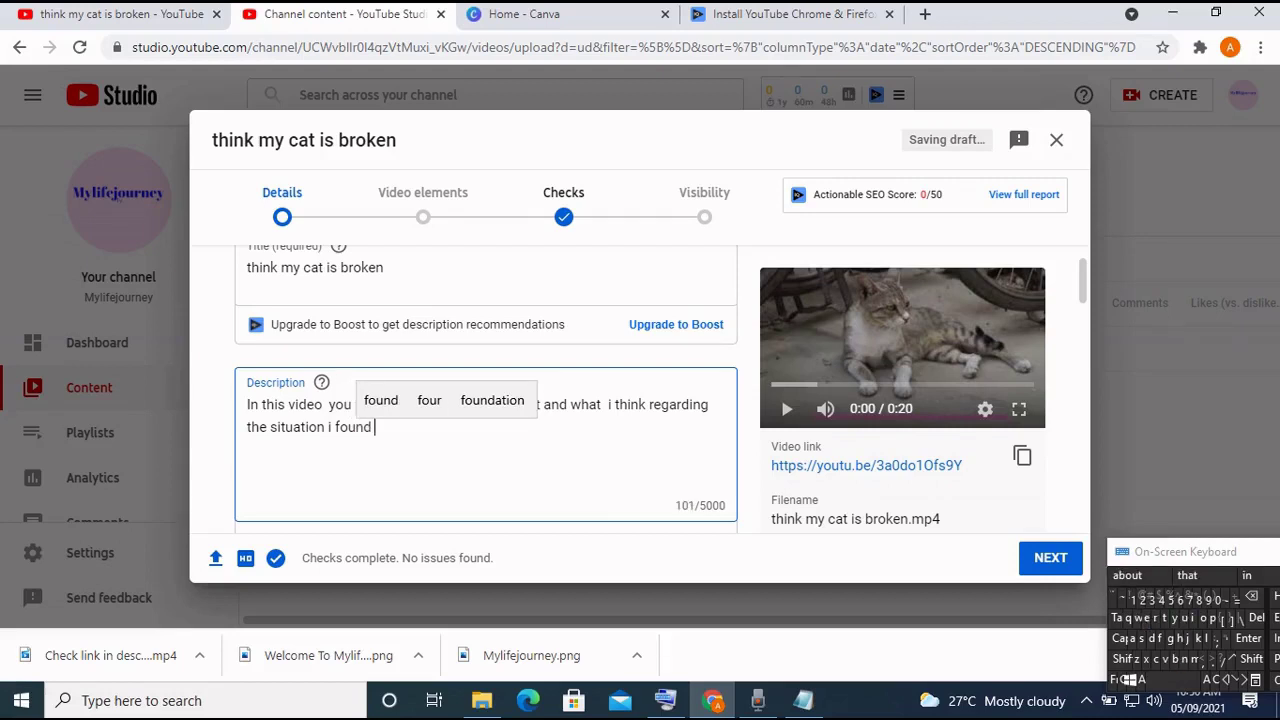
# Finish the description sentence with "him.", removing the doubled "h", and proceed to the Thumbnail section.
pyautogui.click(1178, 638)
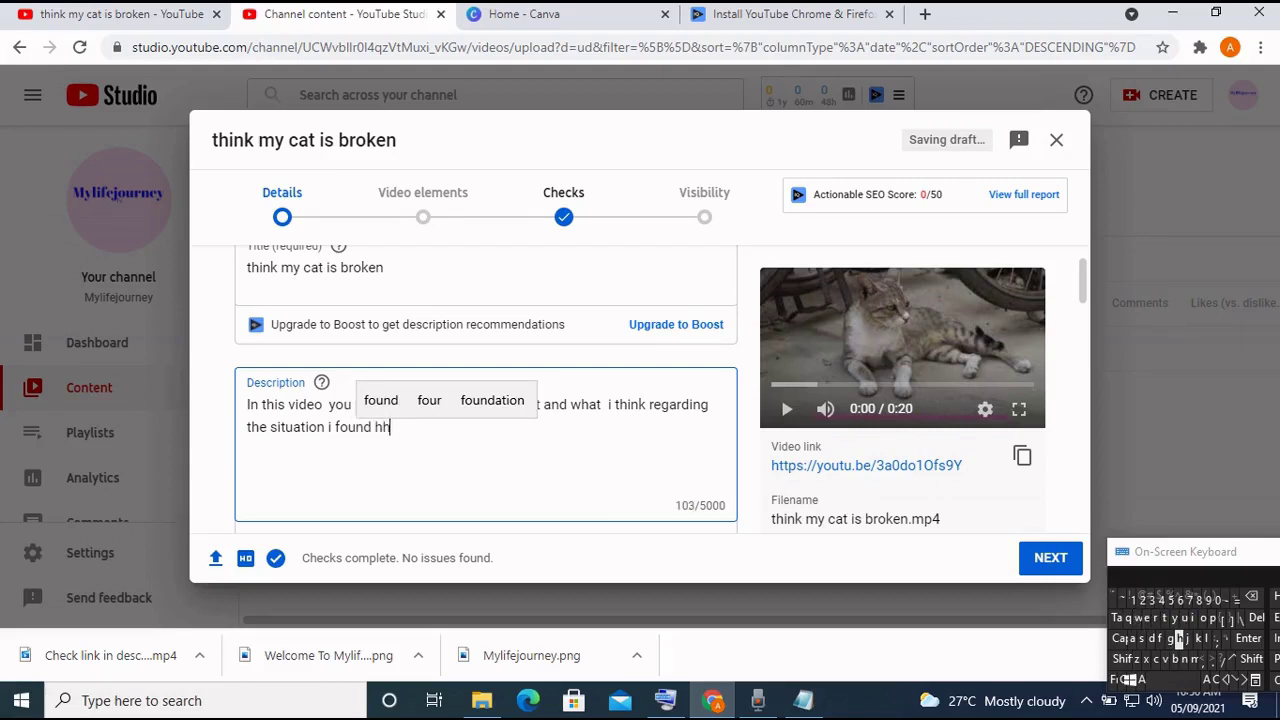
pyautogui.click(1178, 638)
pyautogui.click(1251, 597)
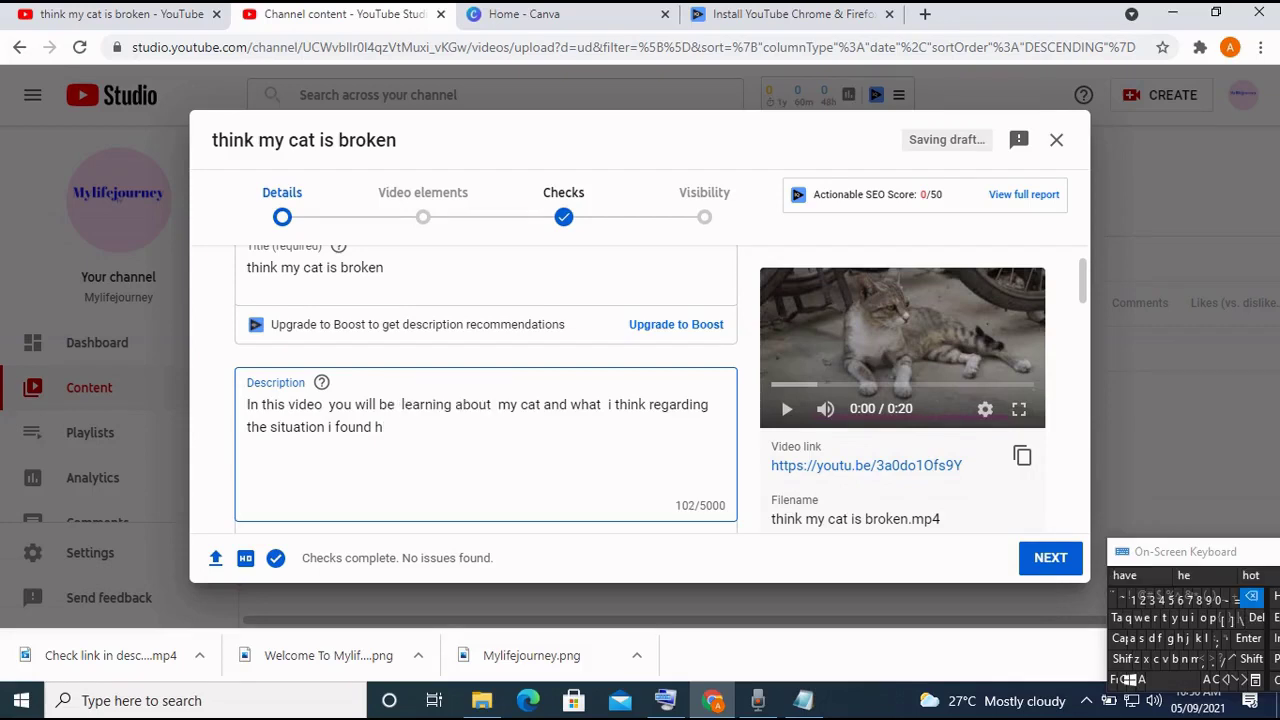
pyautogui.click(1192, 618)
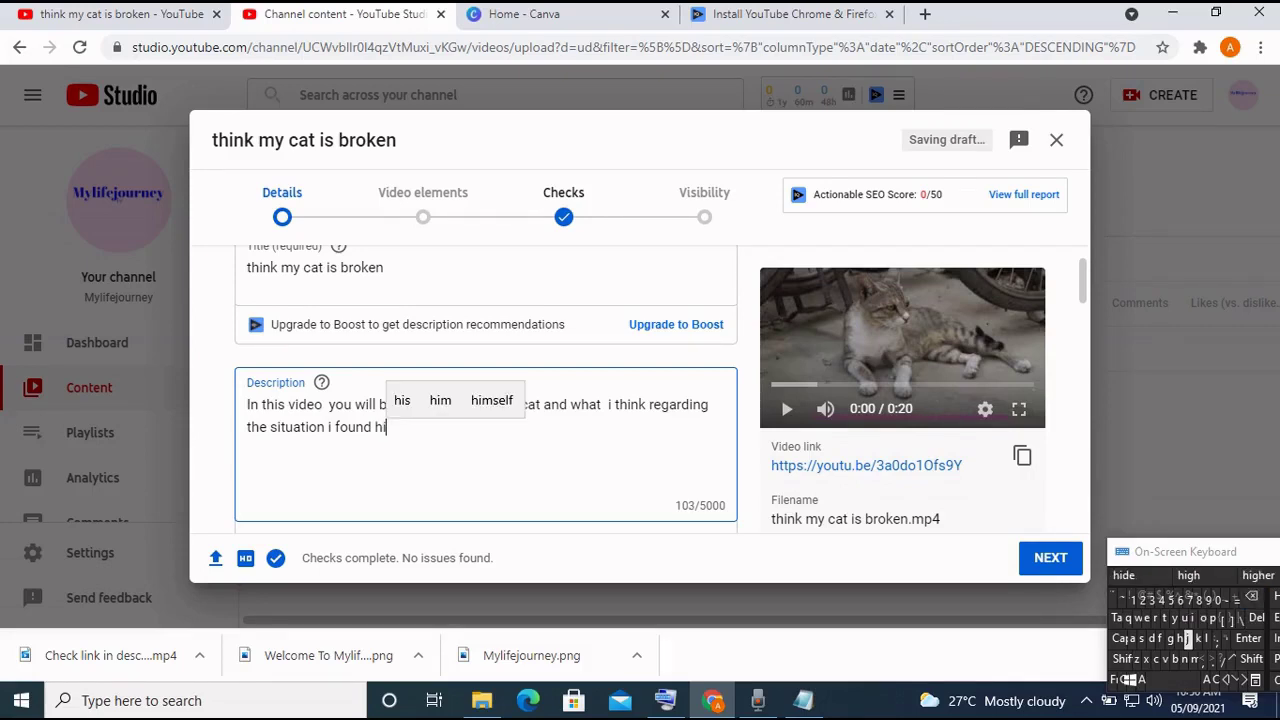
pyautogui.click(1194, 658)
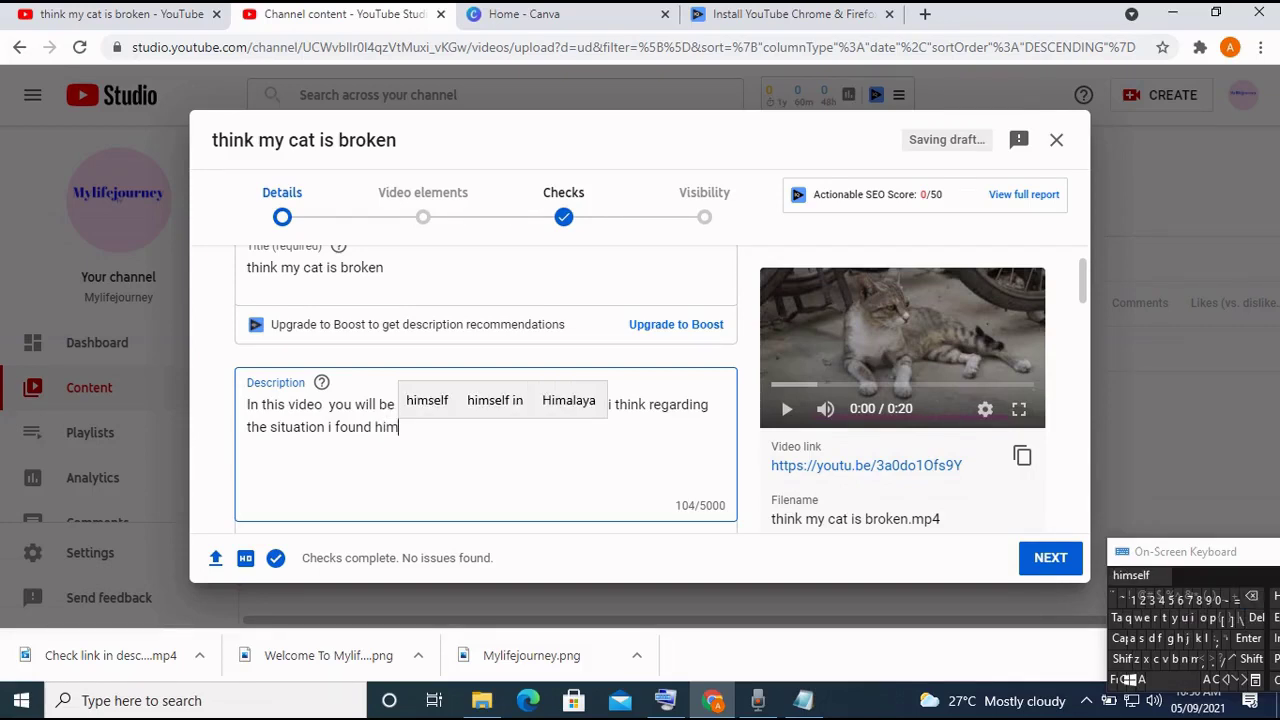
pyautogui.click(1211, 660)
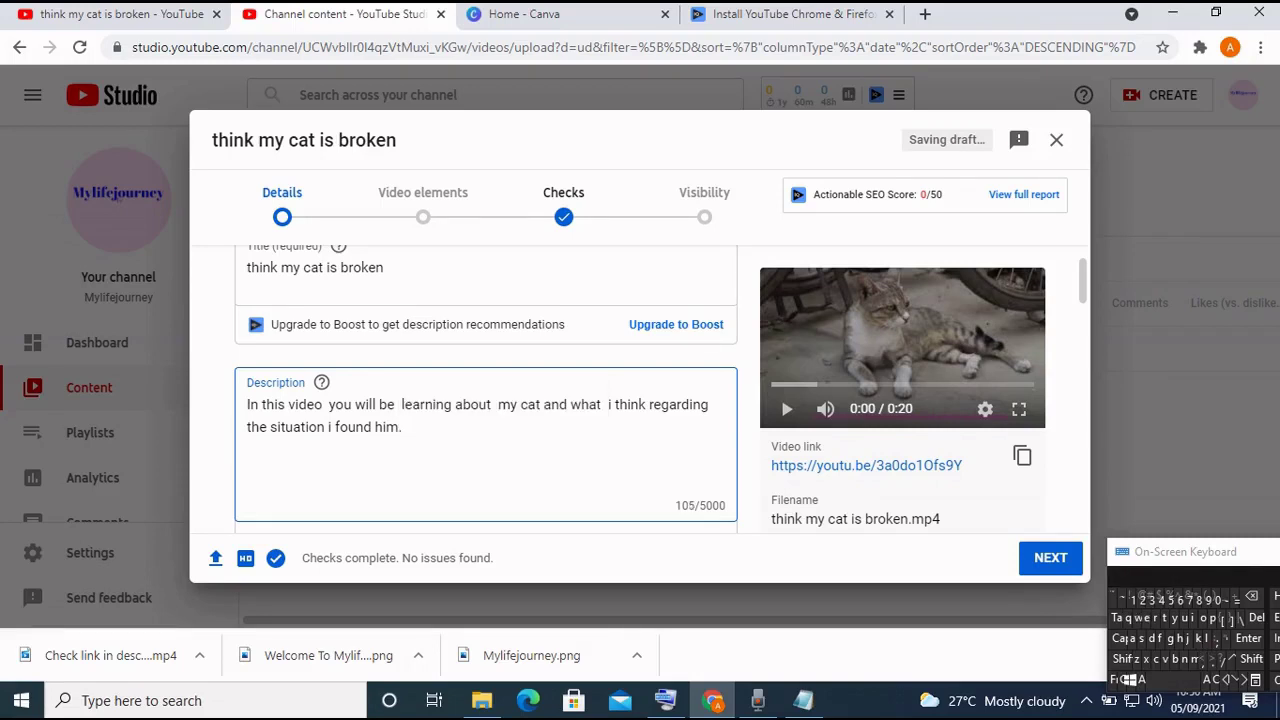
pyautogui.scroll(-3, 486, 400)
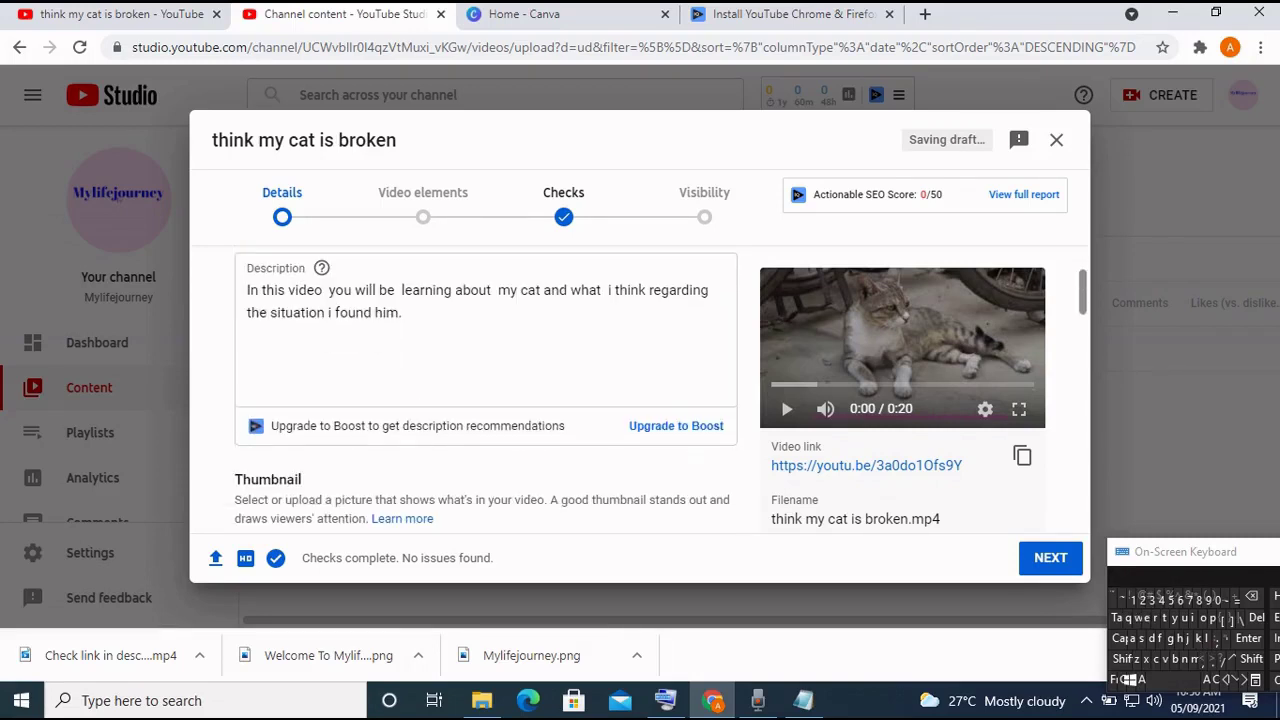
pyautogui.scroll(-1, 486, 400)
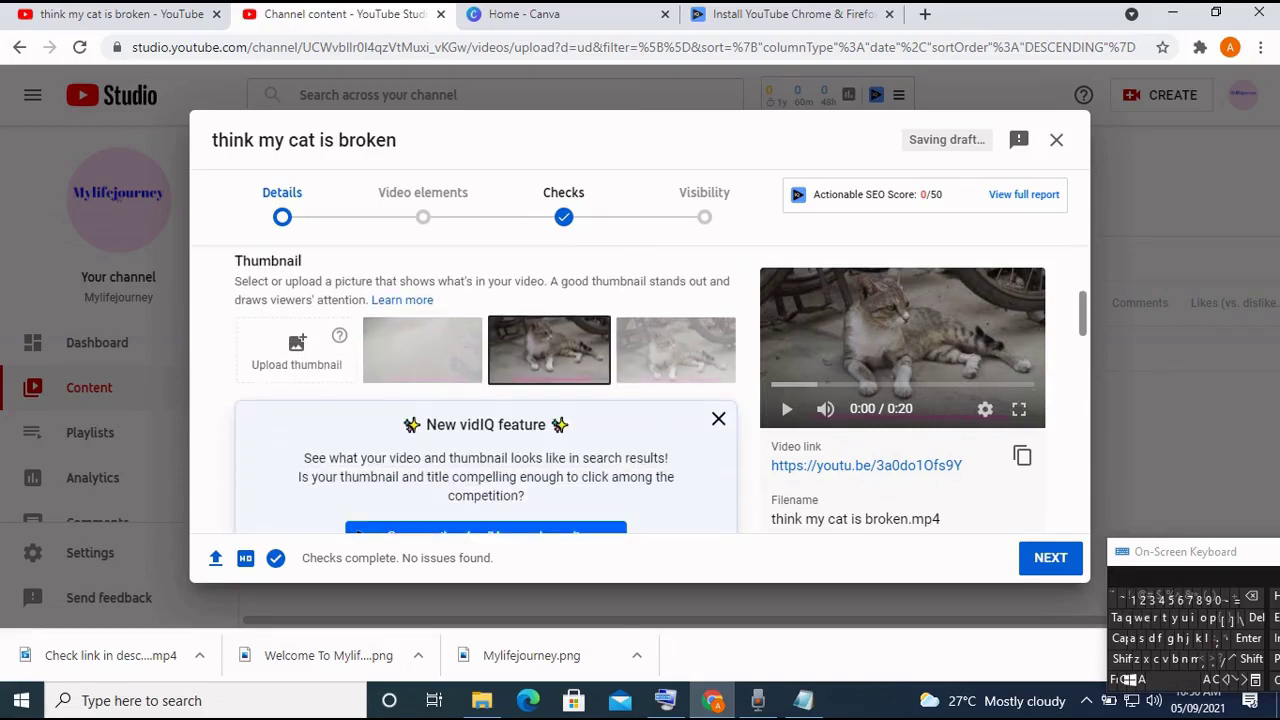
# Switch to Canva, search for "th" and open the suggested YouTube Thumbnail templates.
pyautogui.scroll(3, 486, 400)
pyautogui.scroll(-2, 486, 400)
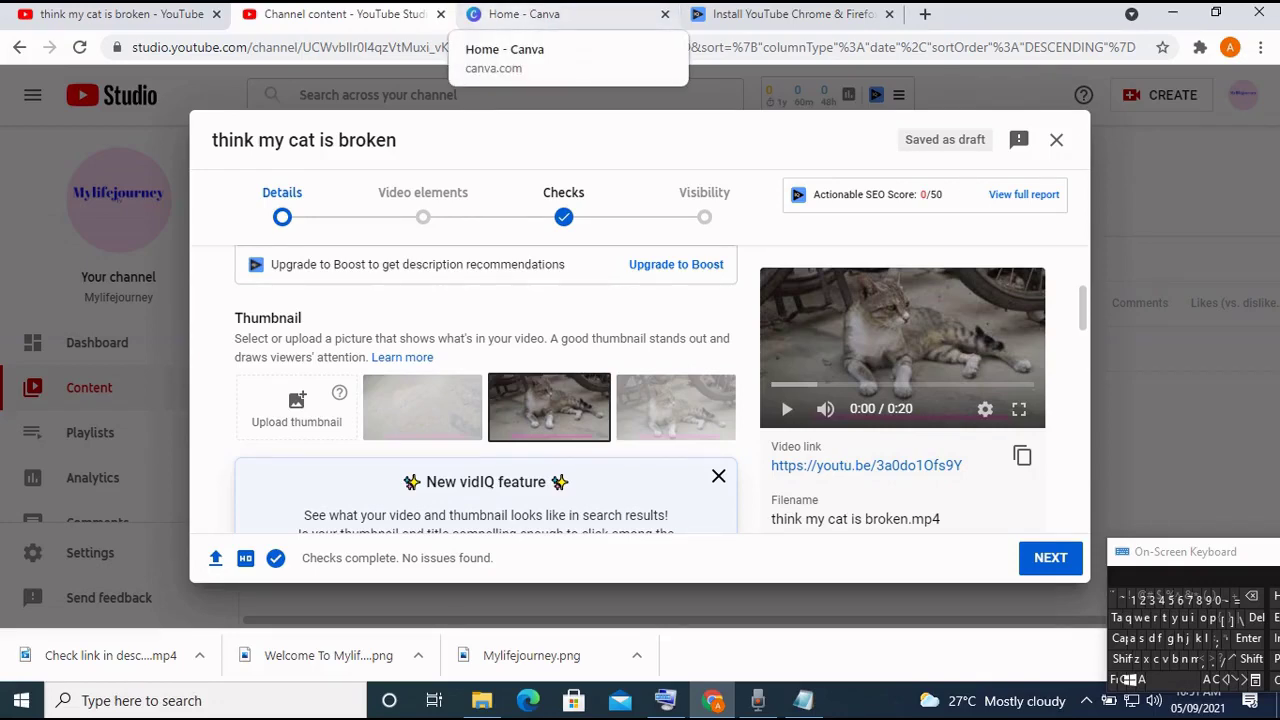
pyautogui.click(520, 14)
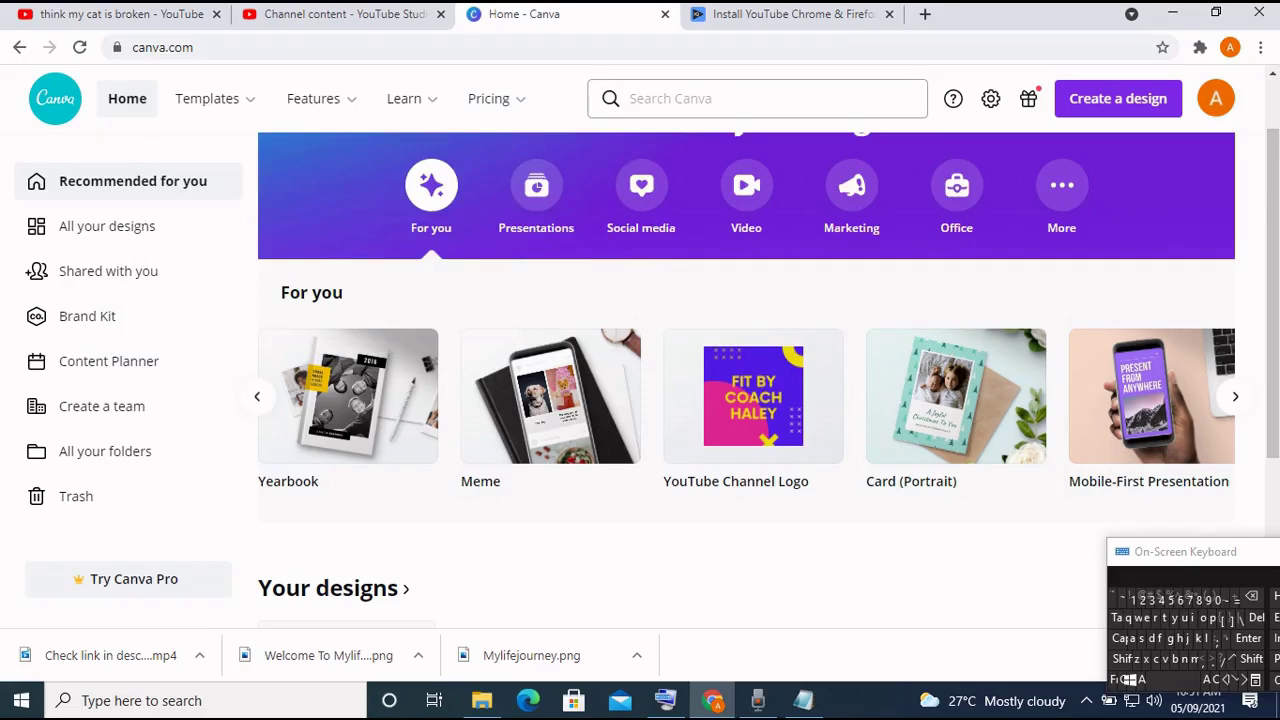
pyautogui.click(757, 98)
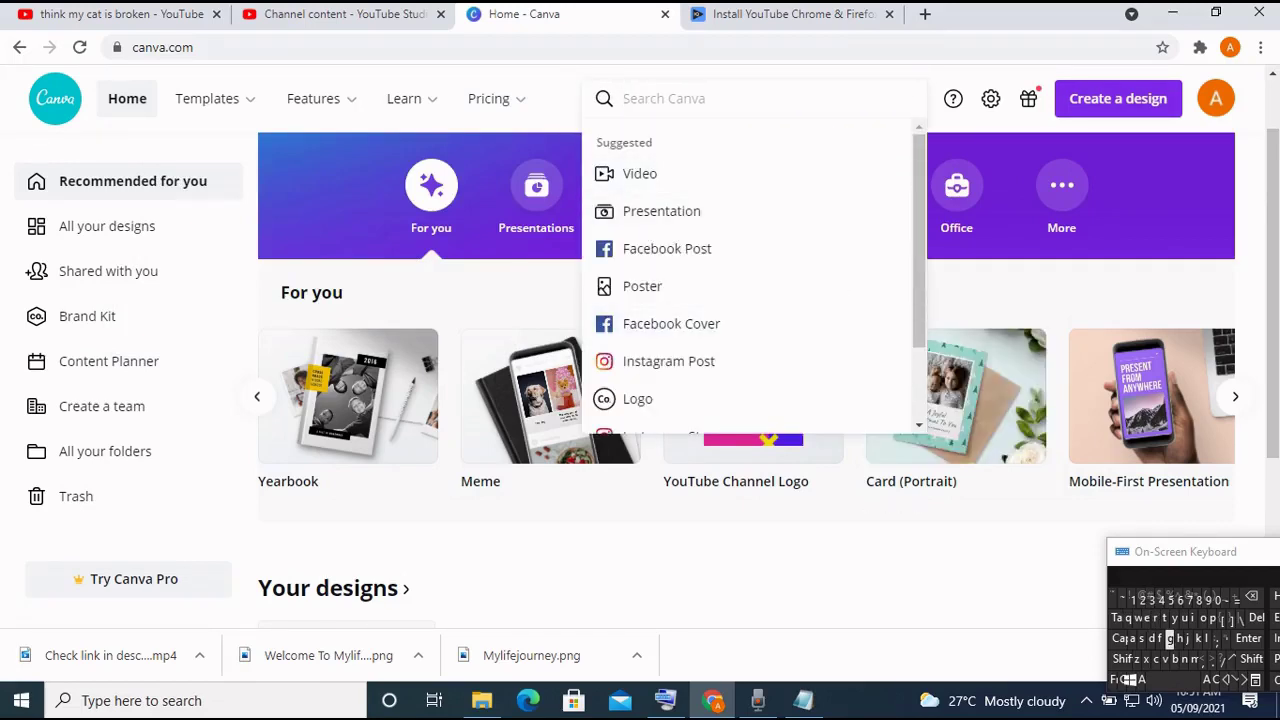
pyautogui.click(1164, 618)
pyautogui.click(1178, 637)
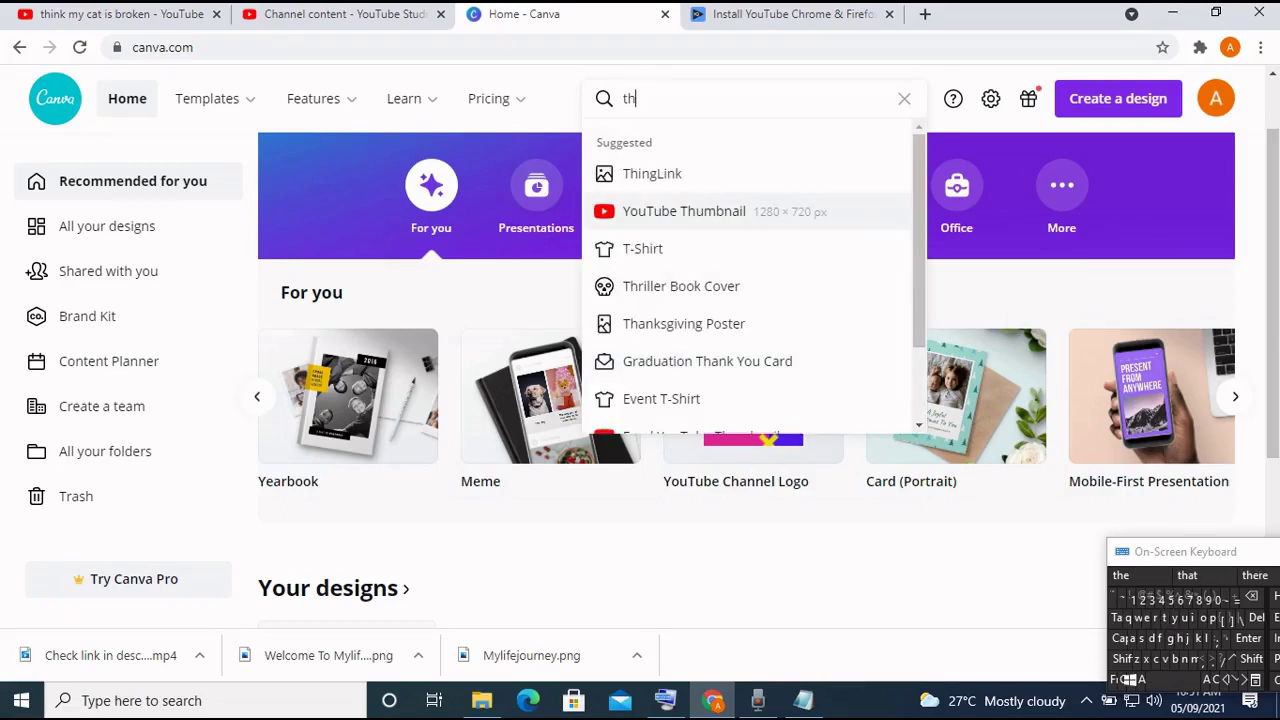
pyautogui.click(684, 211)
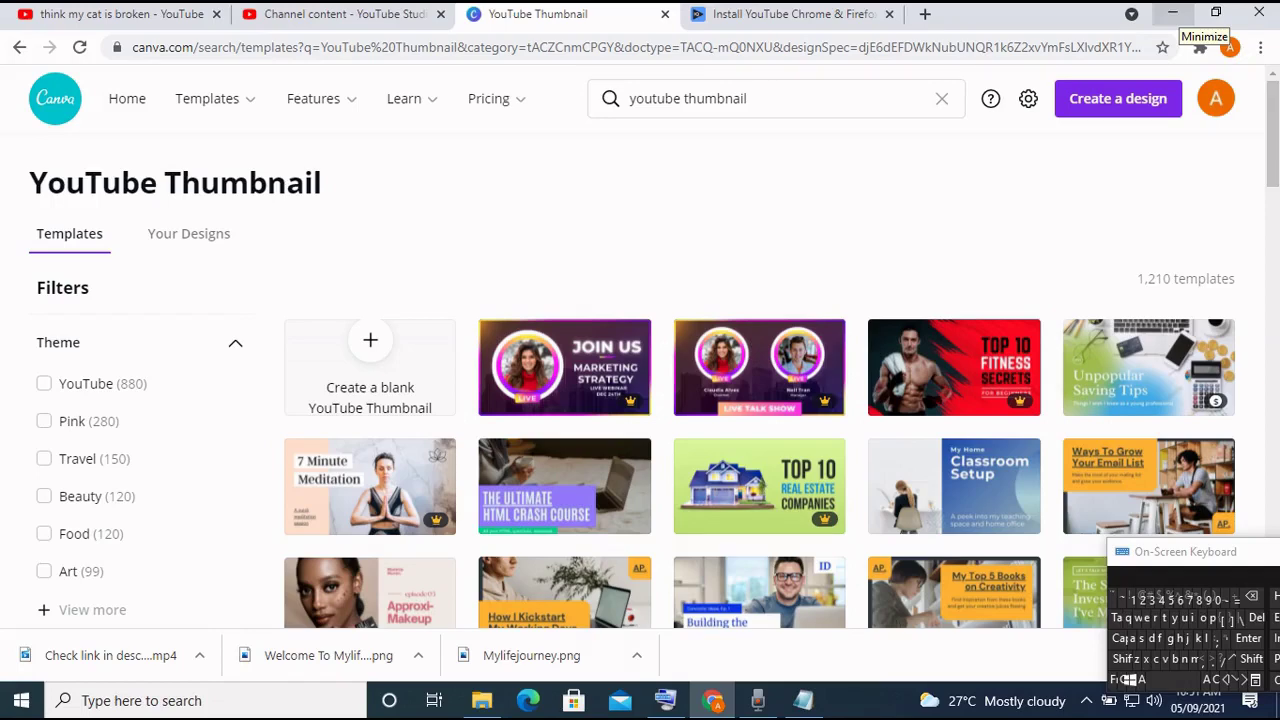
# Play the "think my cat is broken" video from the desktop and pause it at 0:00:11, on the frame showing the whole cat.
pyautogui.click(1172, 14)
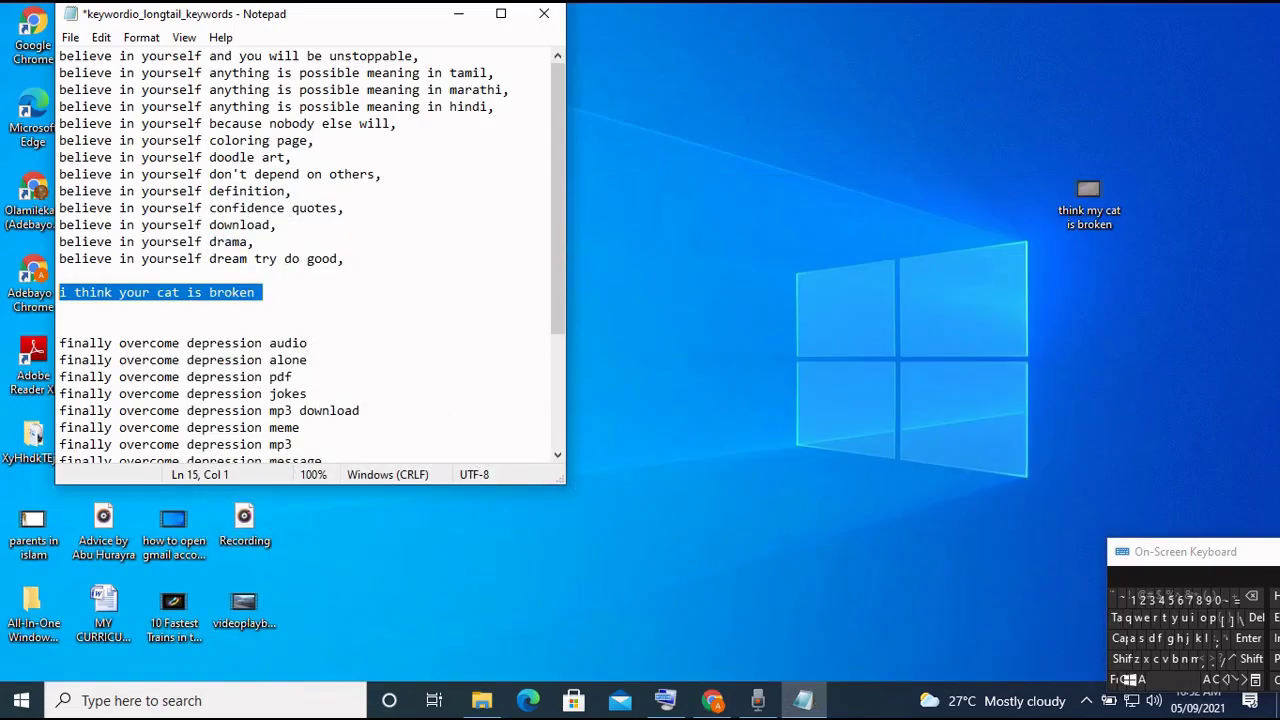
pyautogui.click(1089, 200)
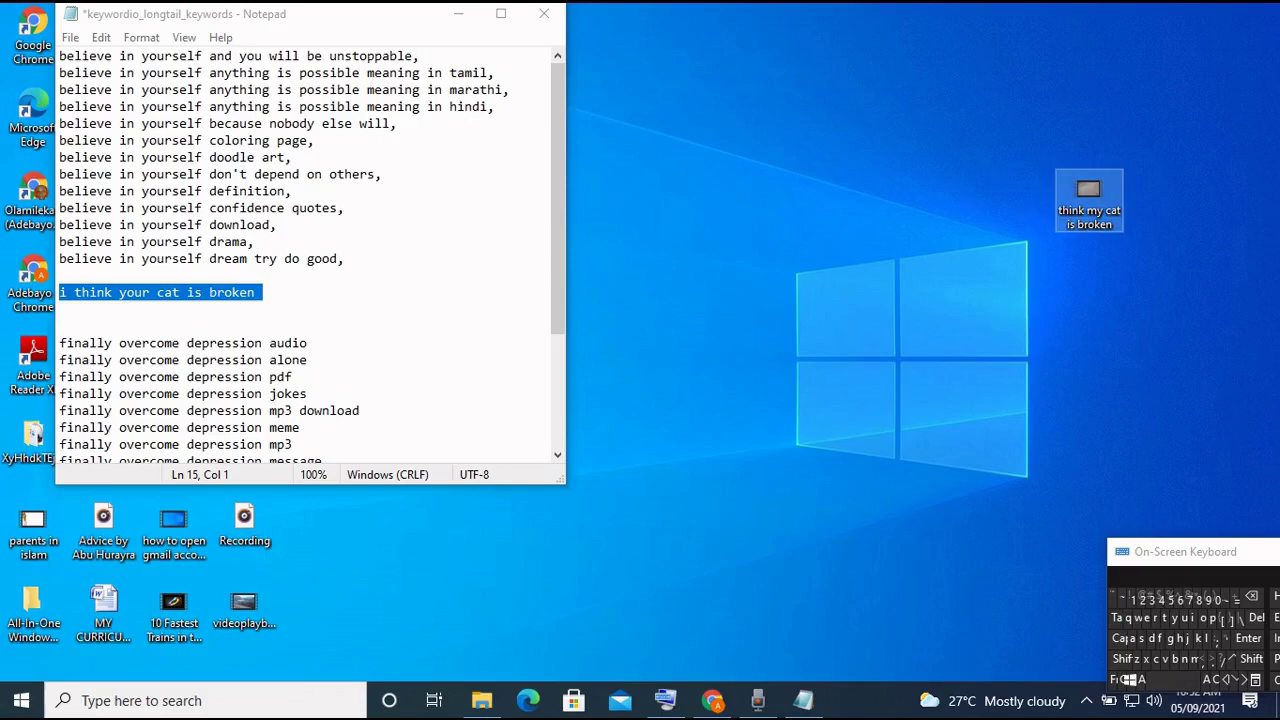
pyautogui.press('Return')
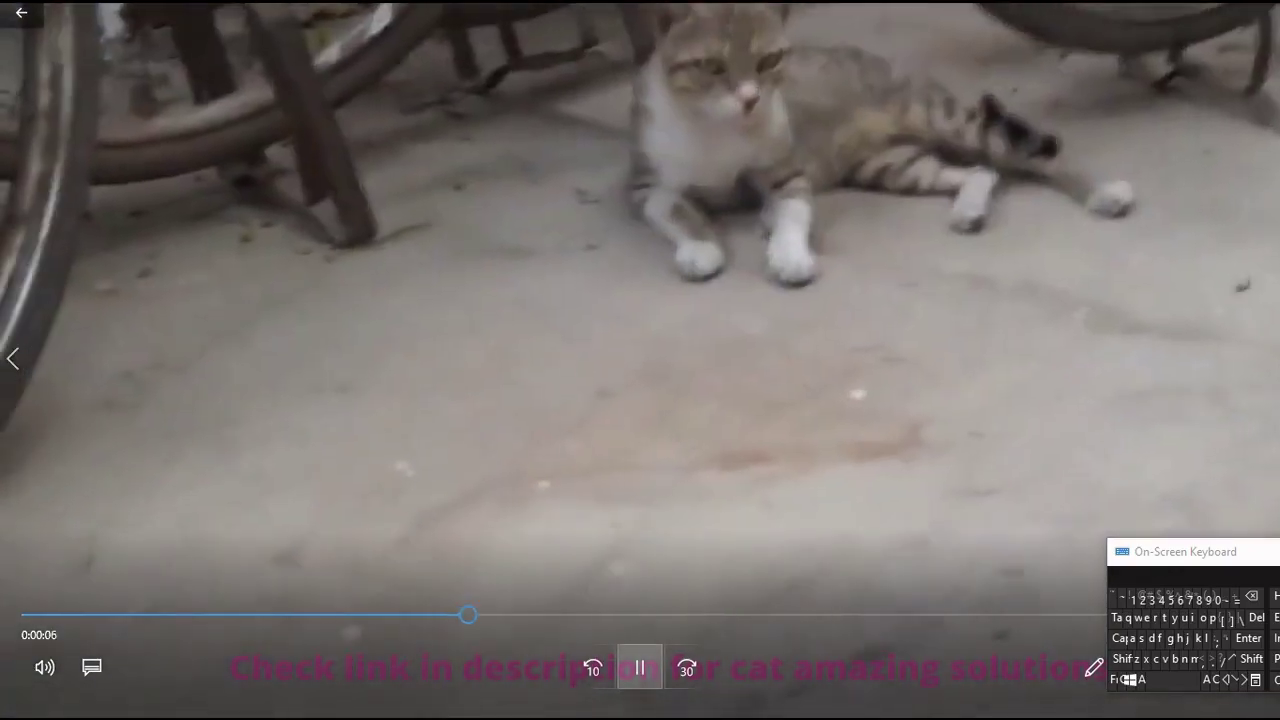
pyautogui.press('space')
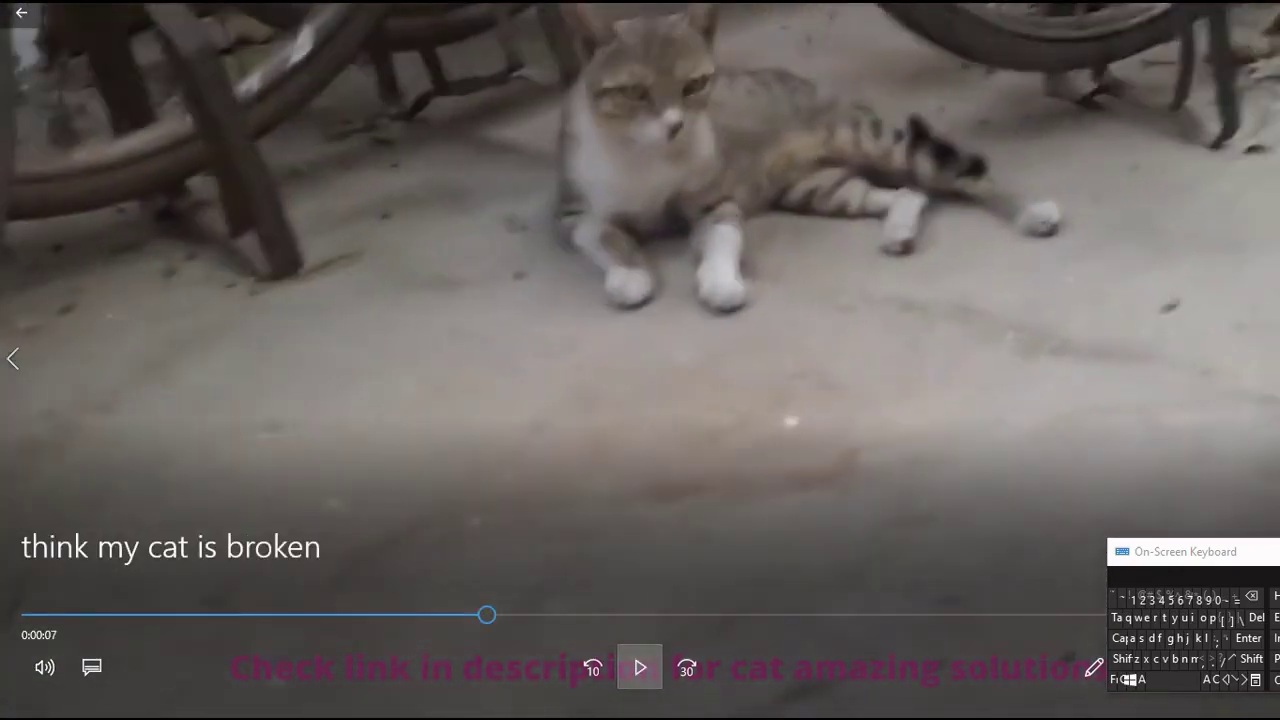
pyautogui.press('space')
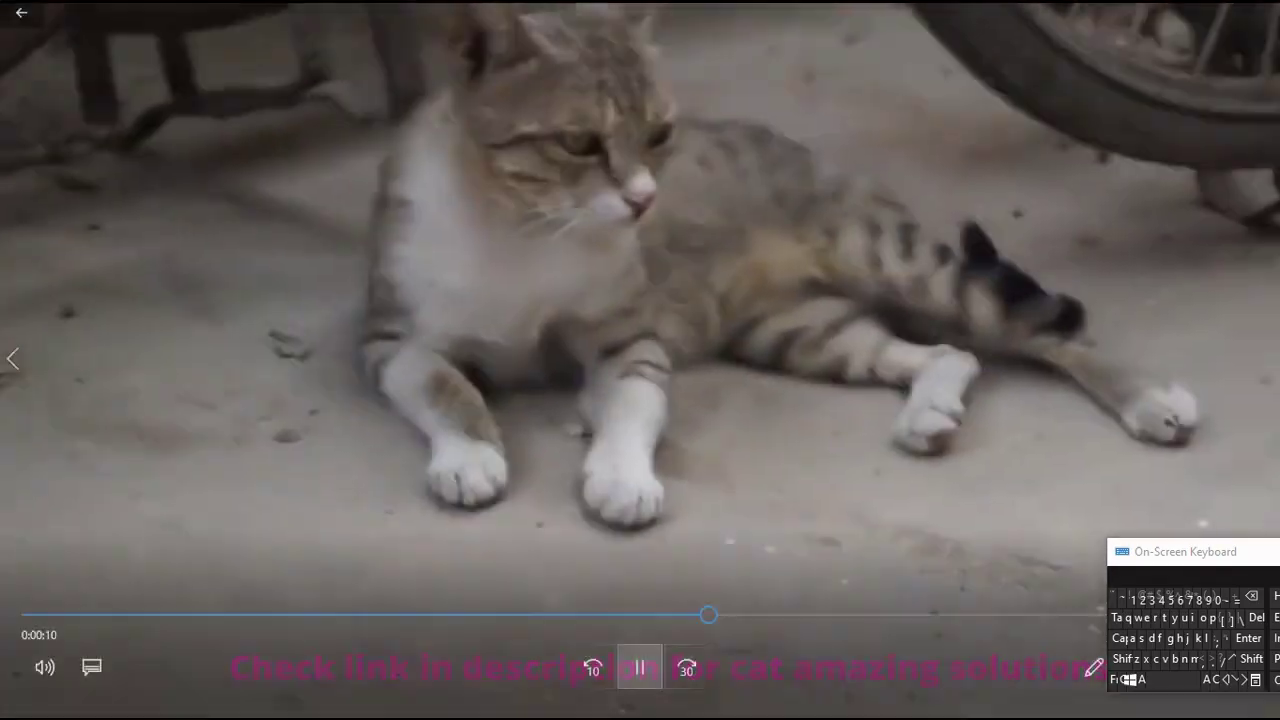
pyautogui.press('space')
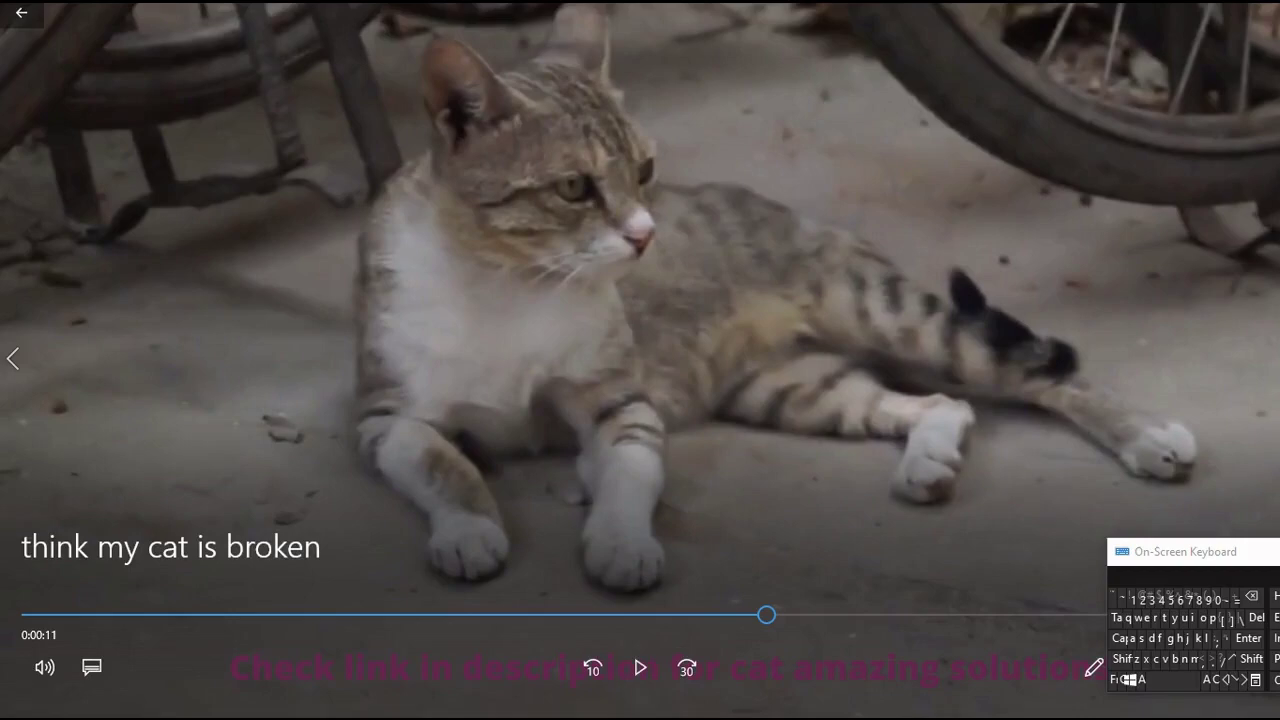
# Switch from the paused cat video back to the YouTube Thumbnail templates page in Chrome.
pyautogui.press('Tab')
pyautogui.press('BackSpace')
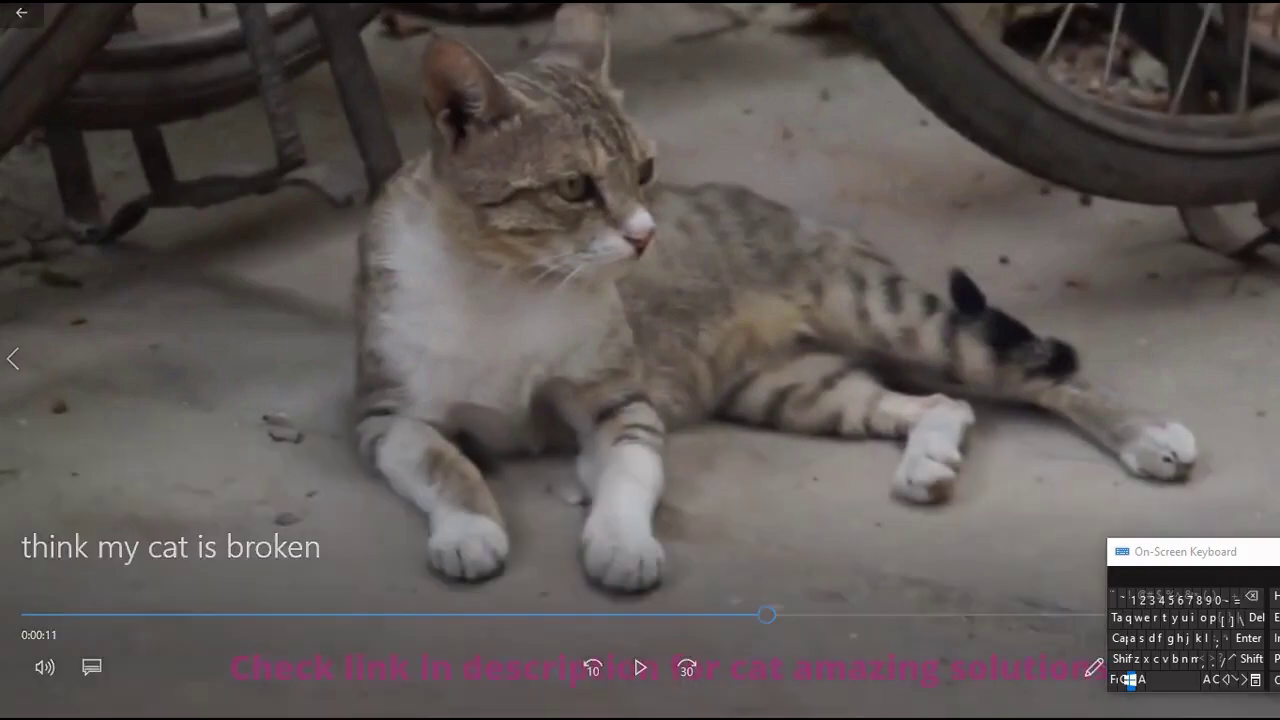
pyautogui.press('shift')
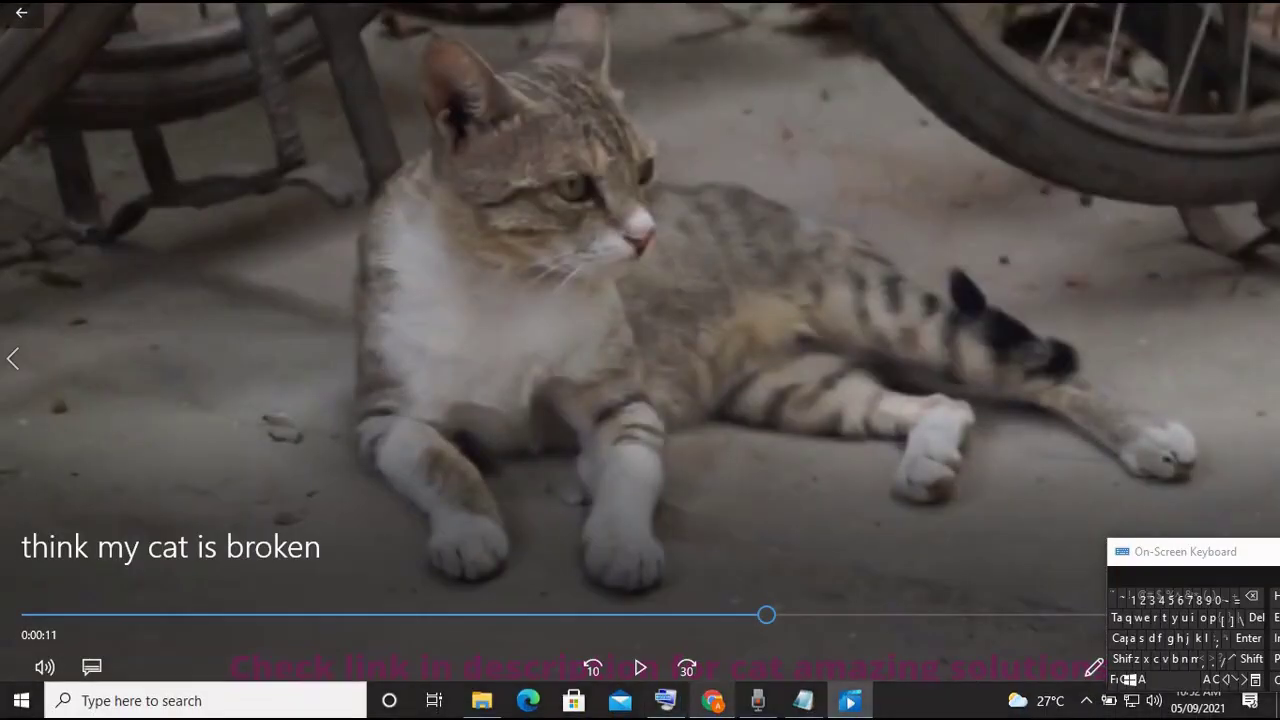
pyautogui.moveTo(712, 700)
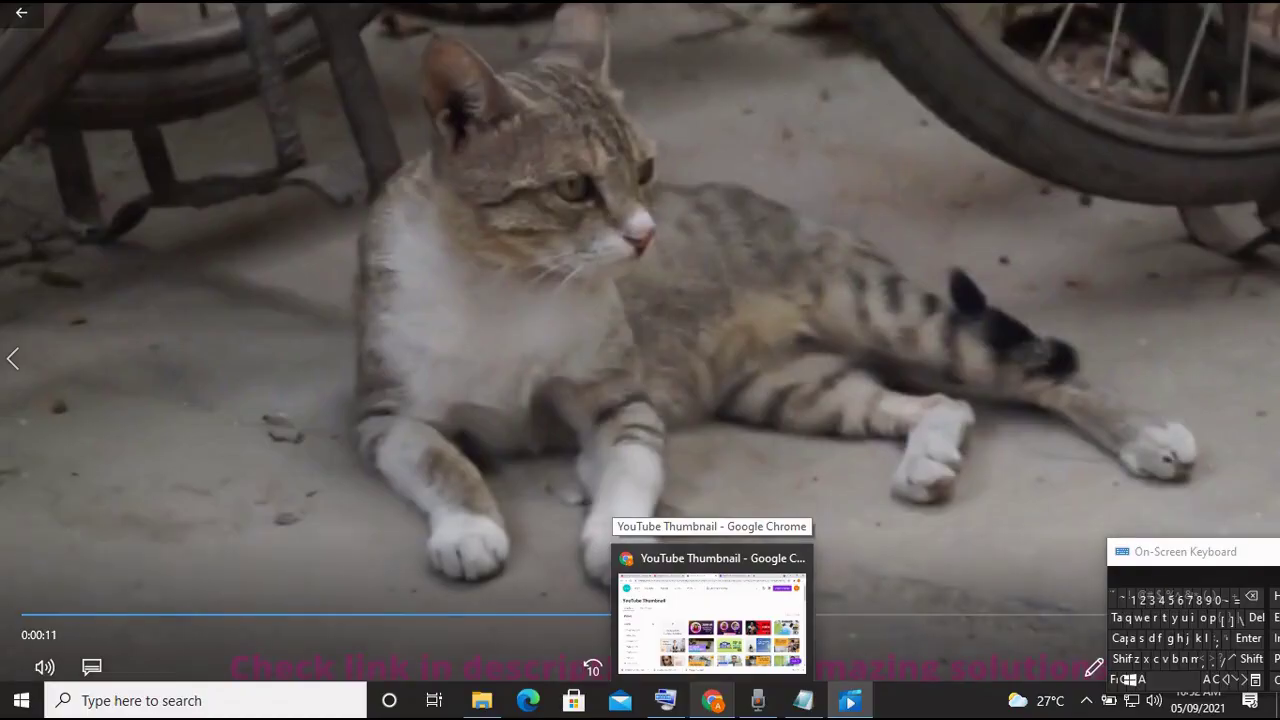
pyautogui.click(712, 620)
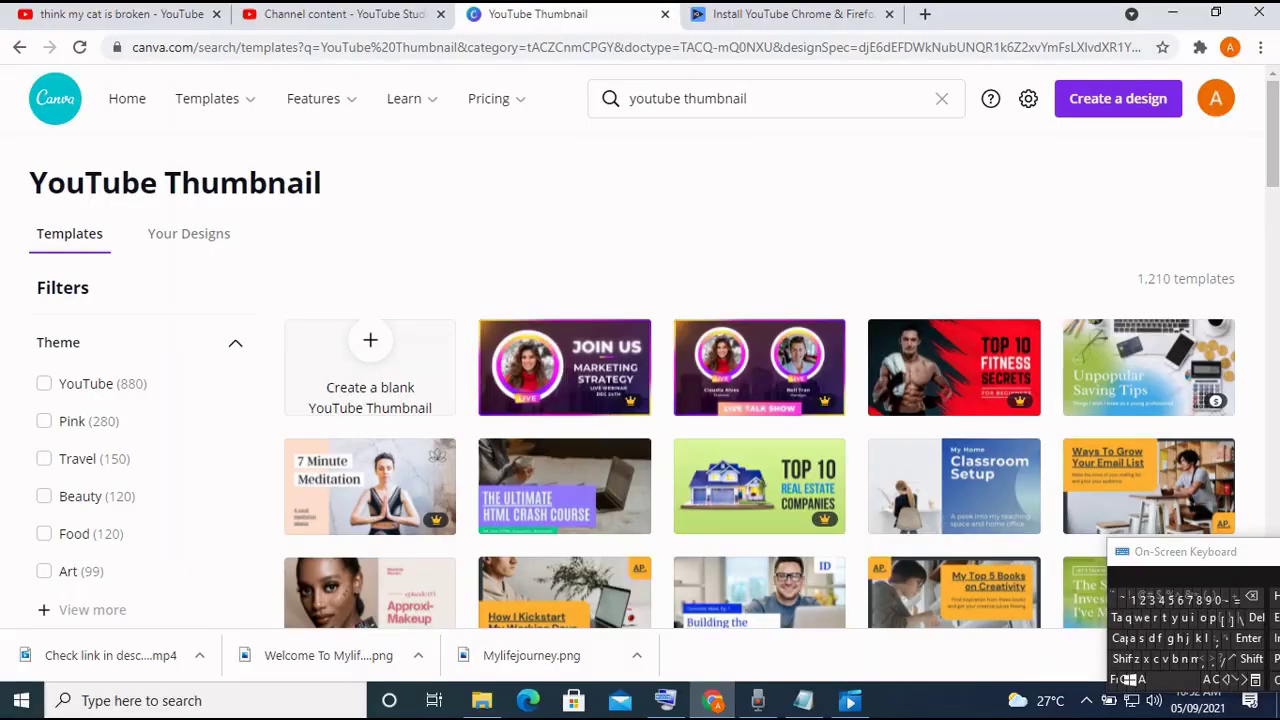